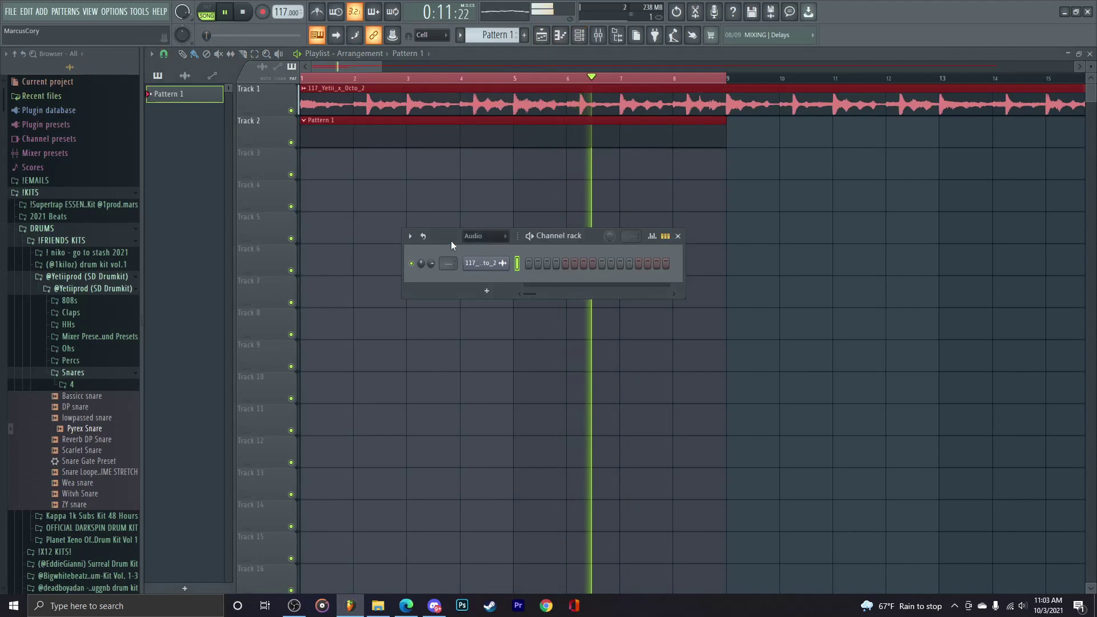
Step: Show all channels in the channel rack and delete the default 808 Kick, Clap, HiHat and Snare channels
left_click(482, 250)
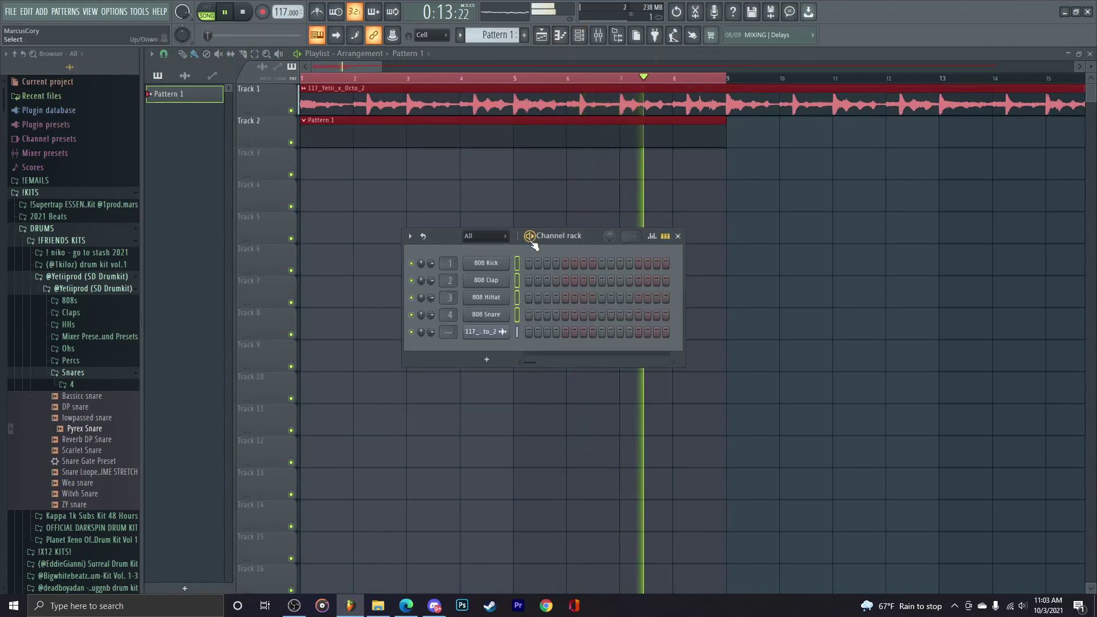
key("alt+Delete")
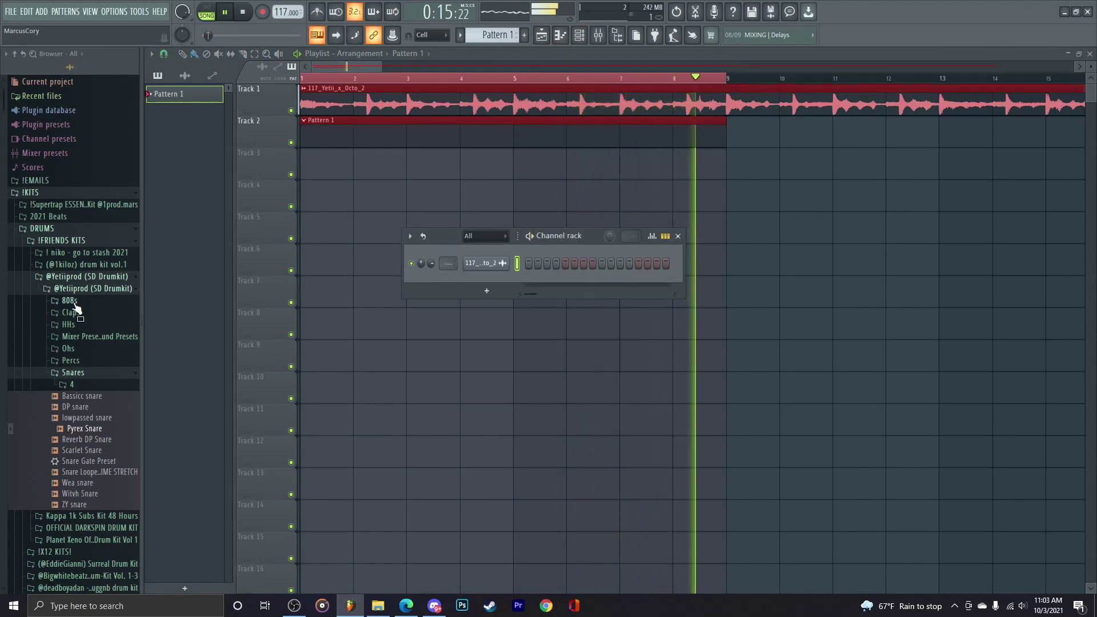
Step: Close the DRUMS folder in the browser and open the codylemont2kkit folder inside LOOPS
left_click(80, 277)
left_click(62, 240)
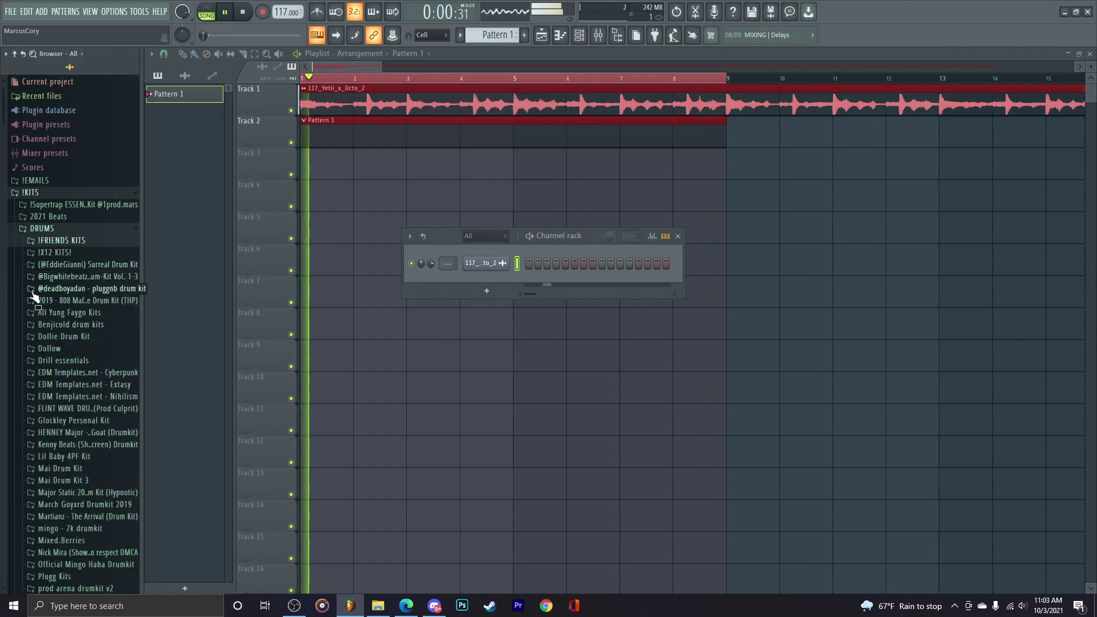
left_click(59, 229)
left_click(45, 240)
scroll(46, 363, "down", 10)
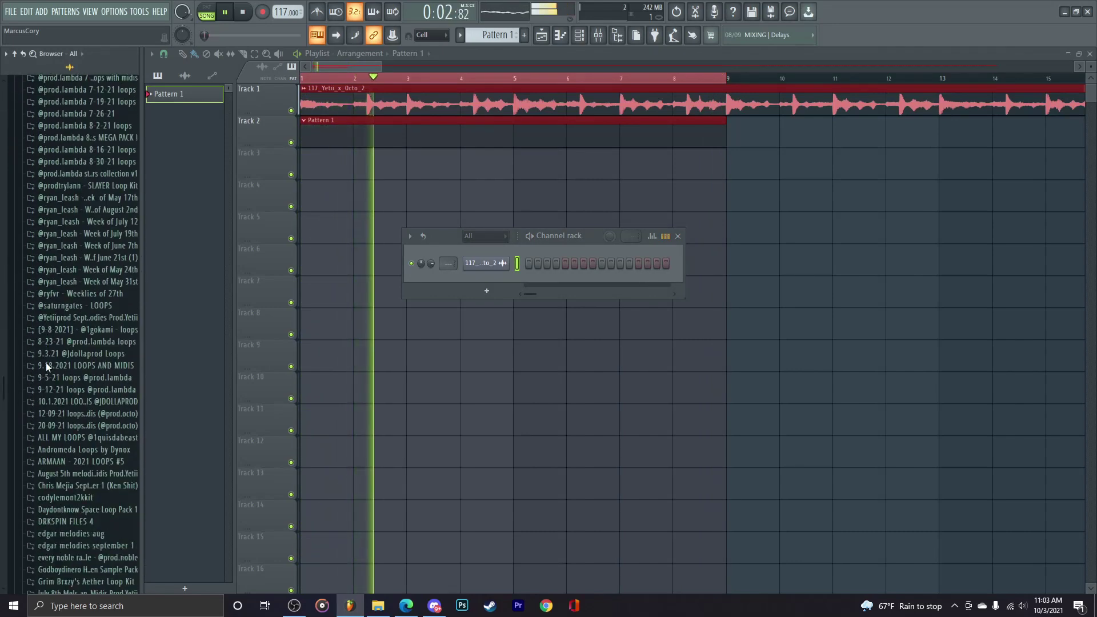
scroll(46, 362, "down", 2)
left_click(64, 443)
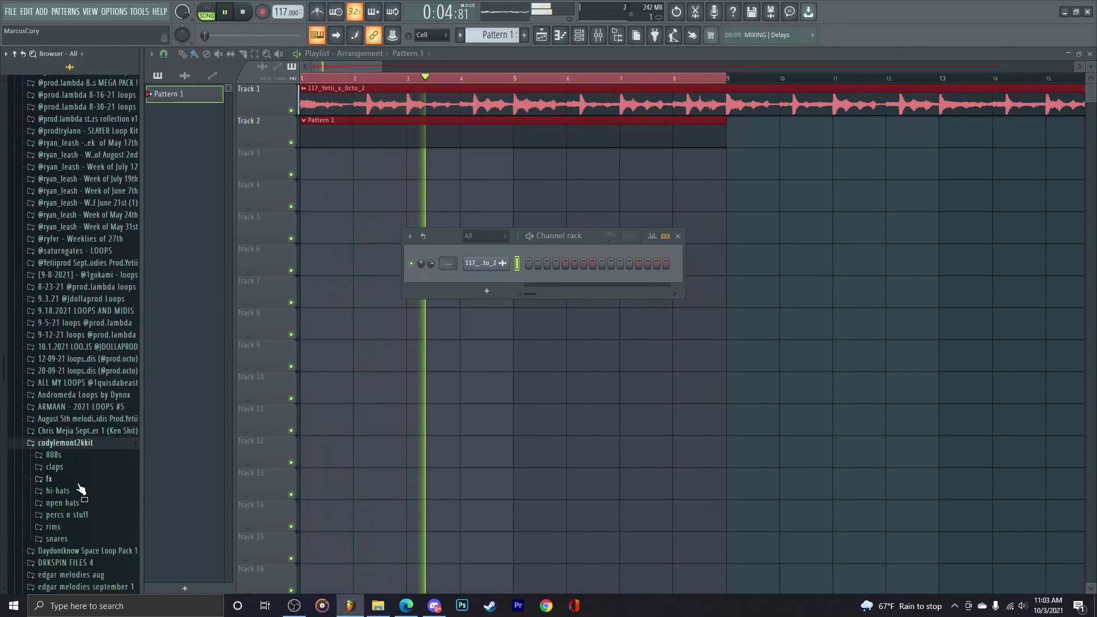
Step: Open the kit's claps folder and audition several clap samples, including dirtboi, clap delay and vegas
left_click(54, 467)
left_click(64, 481)
left_click(67, 481)
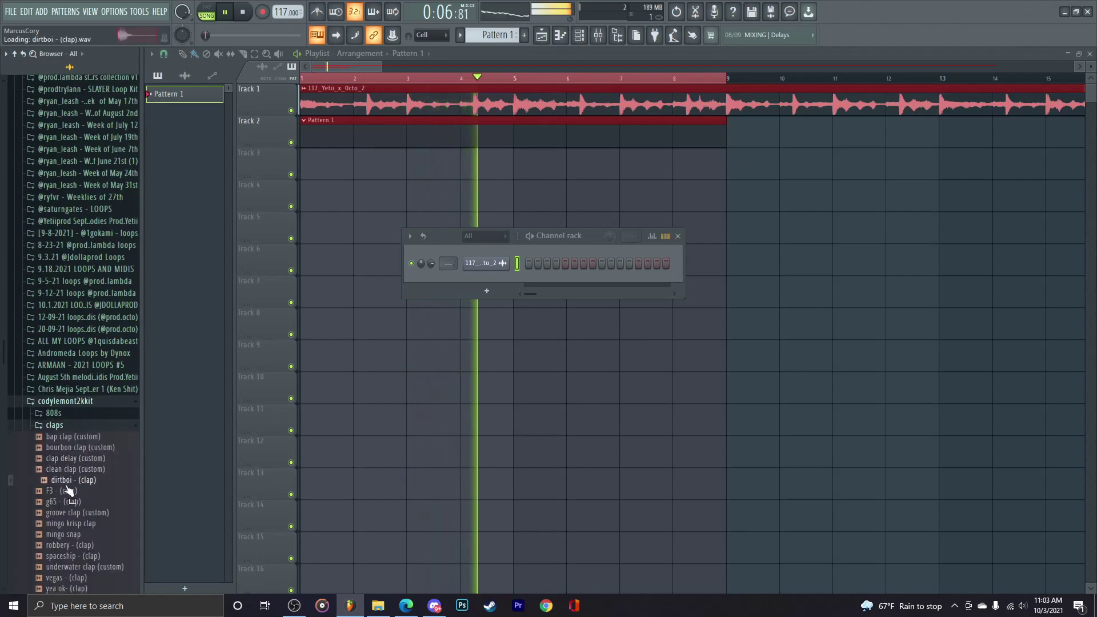
left_click(68, 470)
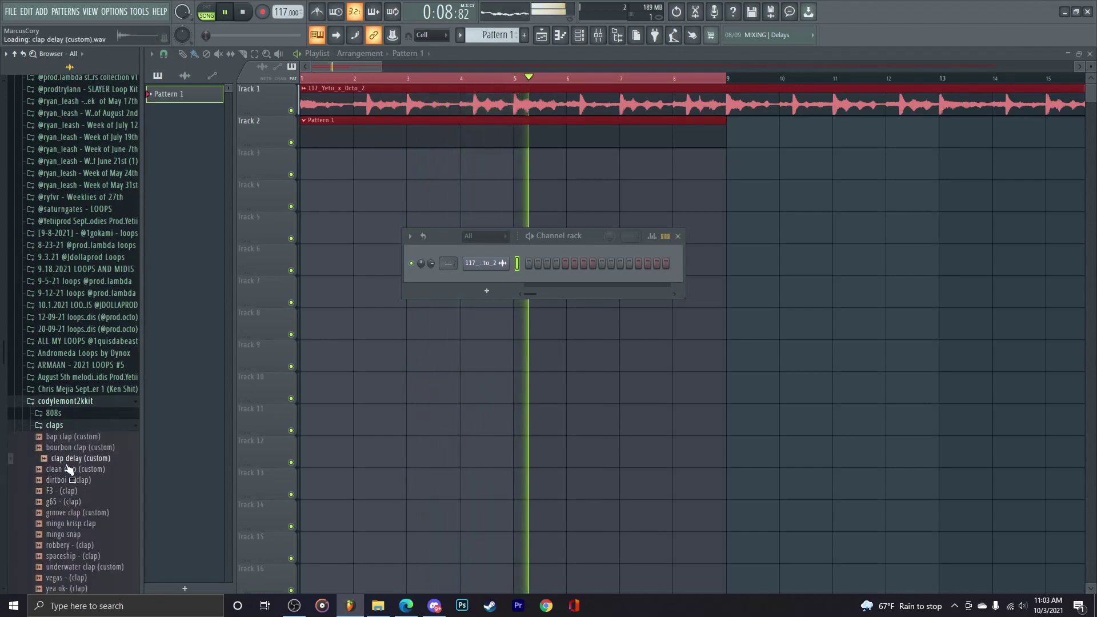
left_click(84, 568)
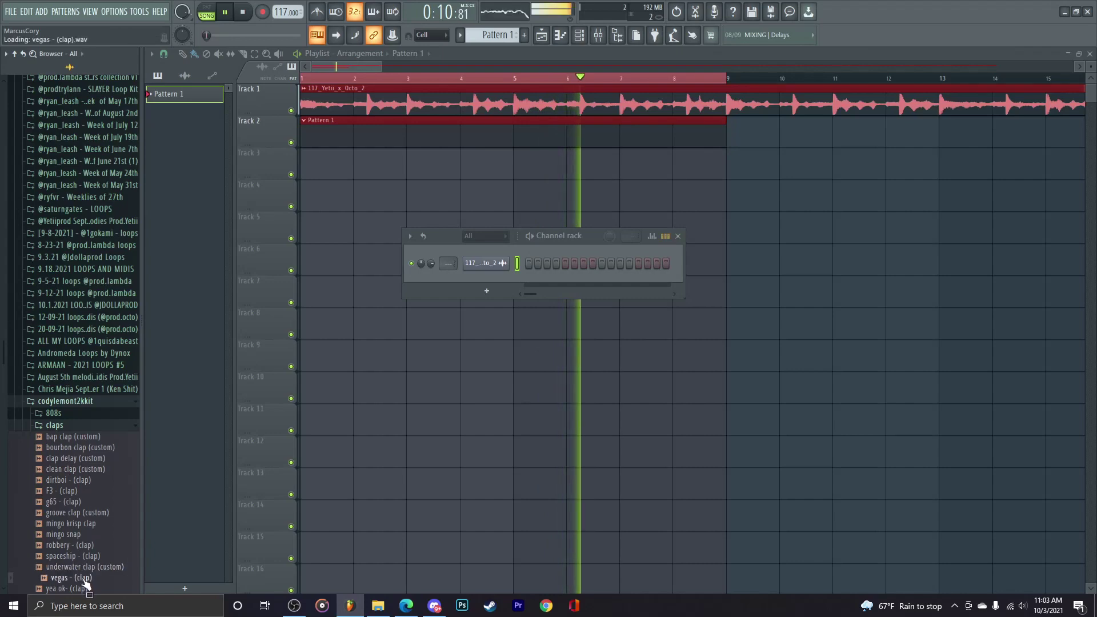
left_click(83, 545)
Step: Add mingo snap to the channel rack with a hit on step 9, and add groove clap (custom) as another channel
left_click_drag(80, 534, 491, 294)
left_click(602, 279)
left_click_drag(80, 513, 493, 294)
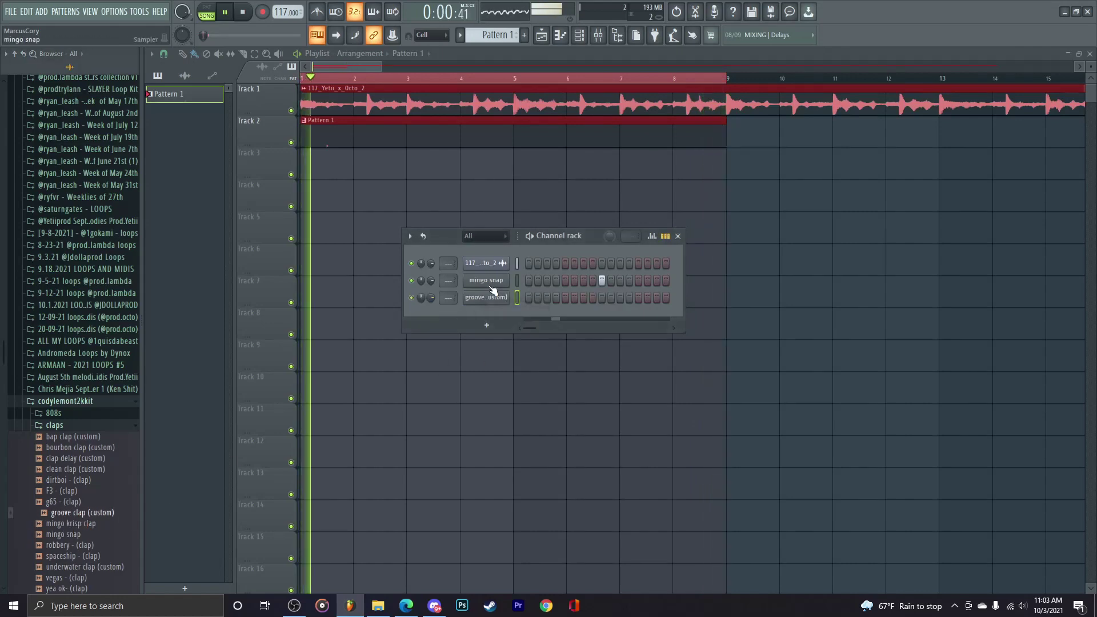
Step: Enable Remove DC offset and Normalize for groove clap (custom), and set its time stretching mode to Auto
right_click(493, 296)
left_click(492, 296)
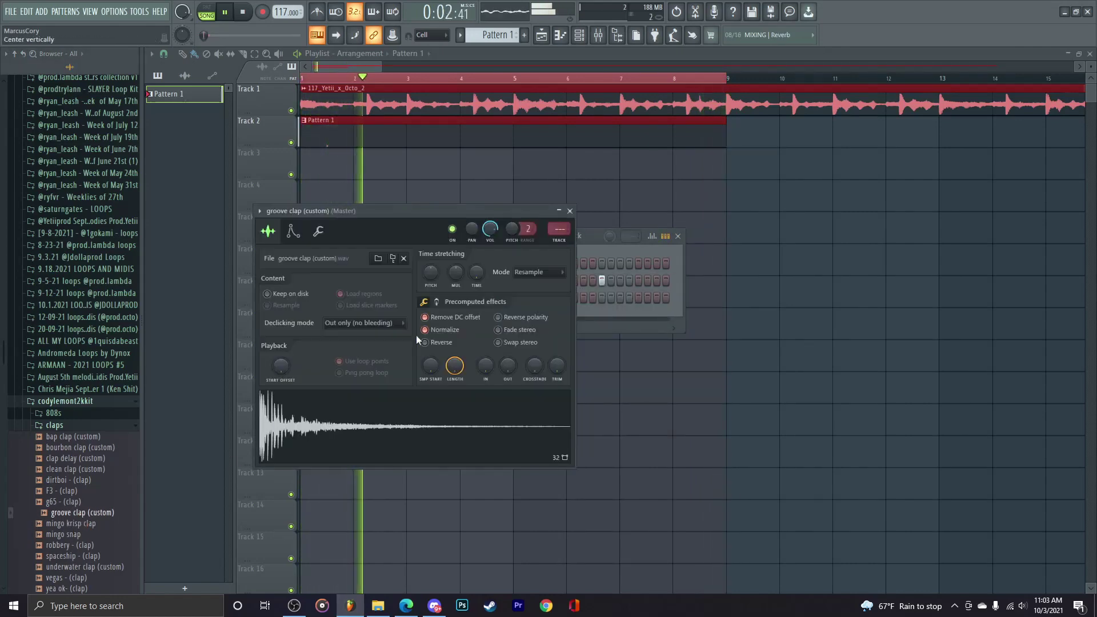
left_click(547, 277)
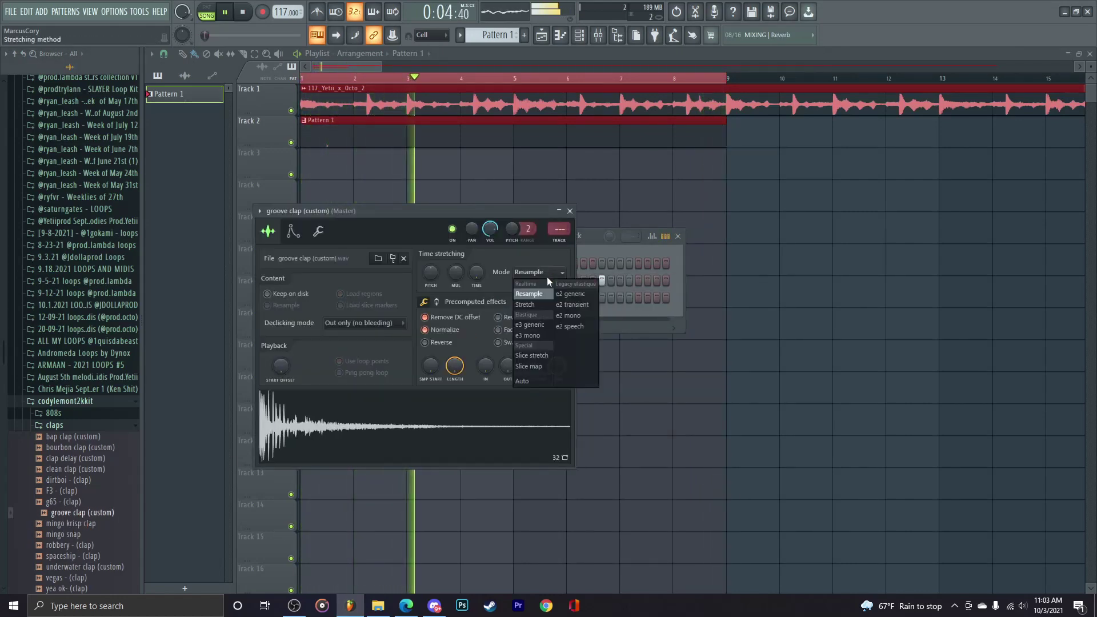
left_click(526, 387)
left_click(526, 274)
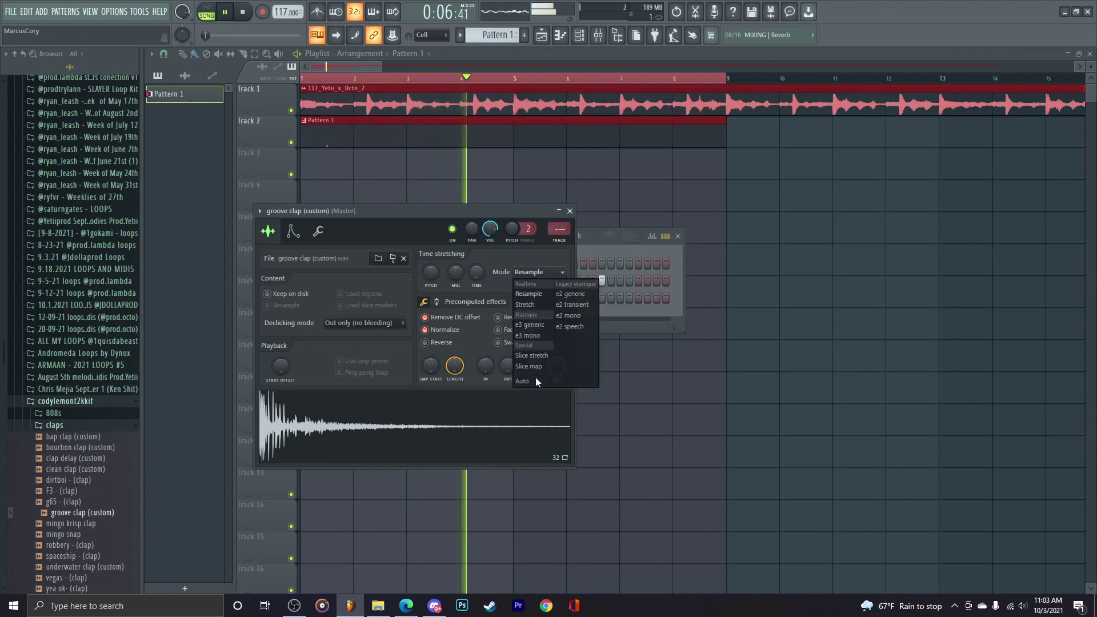
left_click(535, 380)
left_click(570, 211)
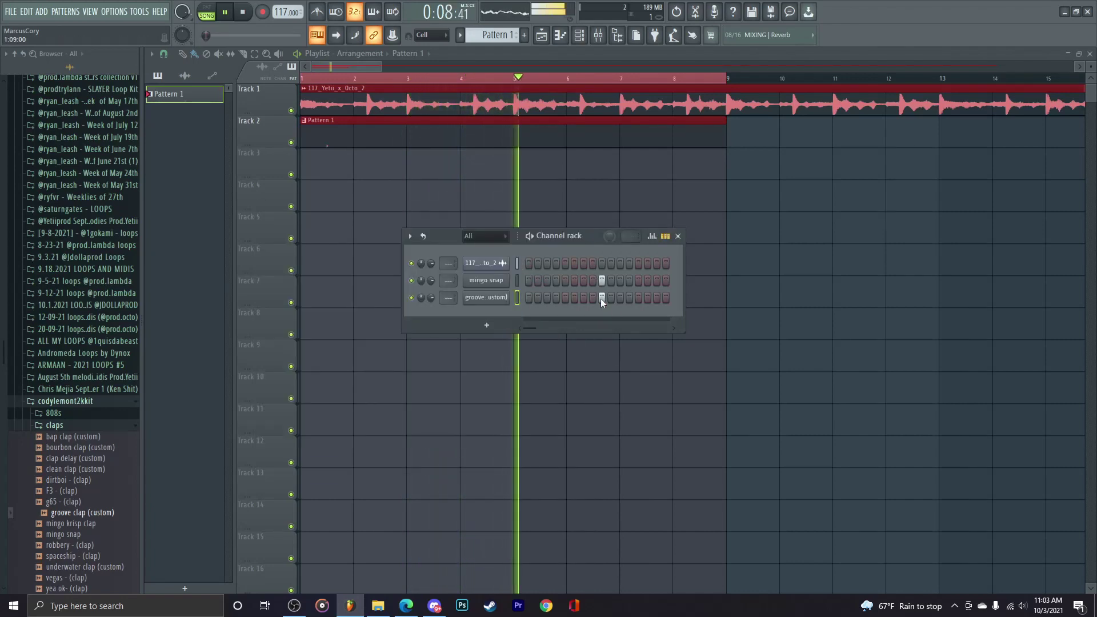
Step: Open mingo snap in the piano roll and place full-velocity C5 notes on the third beat of bars 1 and 2
right_click(494, 284)
left_click(549, 281)
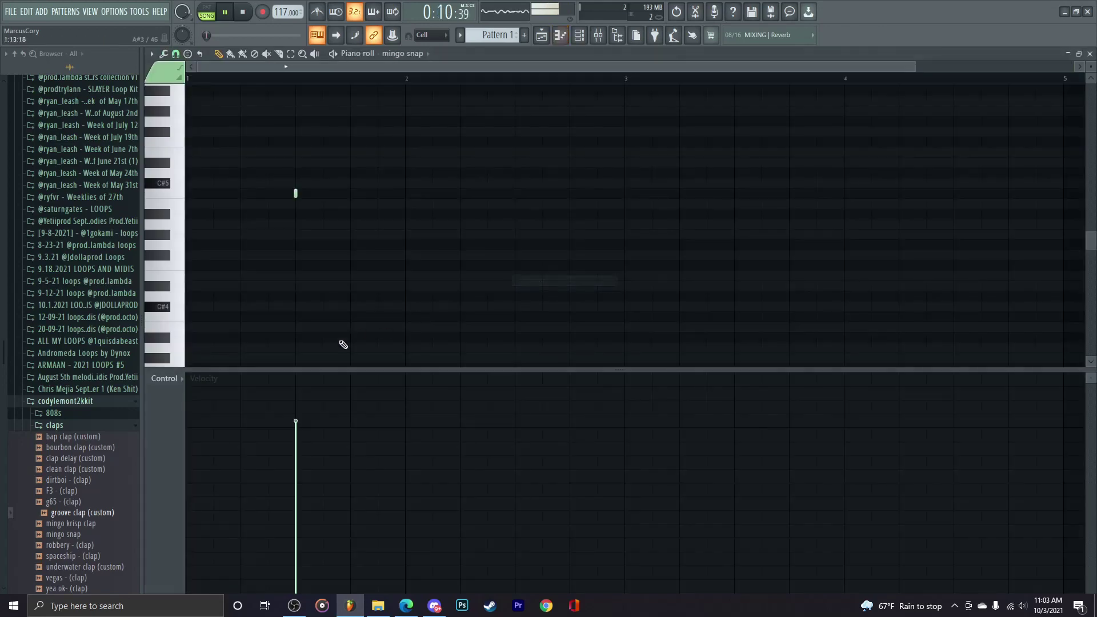
key("space")
left_click_drag(474, 193, 539, 190)
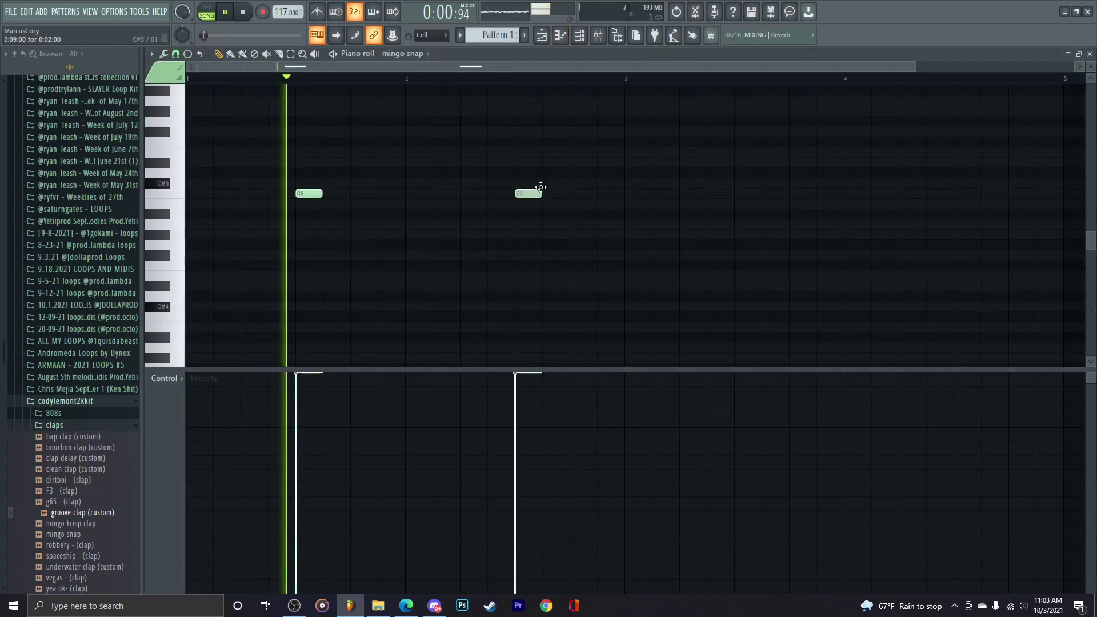
Step: Duplicate the mingo snap notes so the pattern fills bars 1 to 8, and select them all
key("ctrl+a")
key("ctrl+b")
scroll(457, 287, "down", 2)
key("ctrl+b")
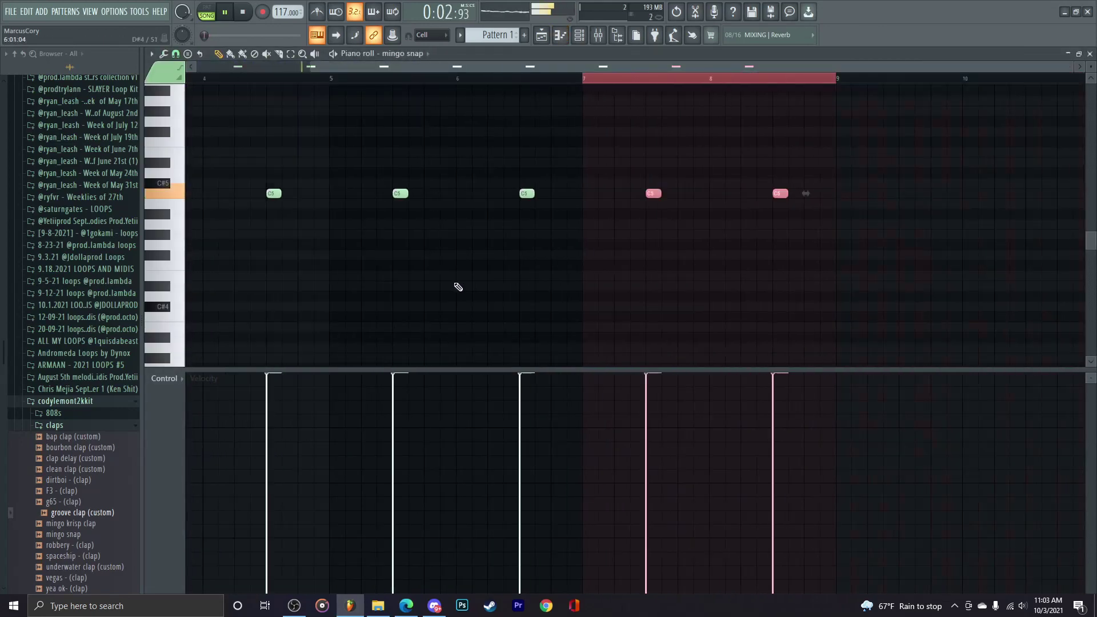
key("ctrl+b")
key("ctrl+b")
scroll(448, 290, "down", 1)
key("ctrl+a")
Step: Switch the piano roll to groove clap (custom) and place C5 notes matching the snap hits in bars 1 to 8
left_click(403, 53)
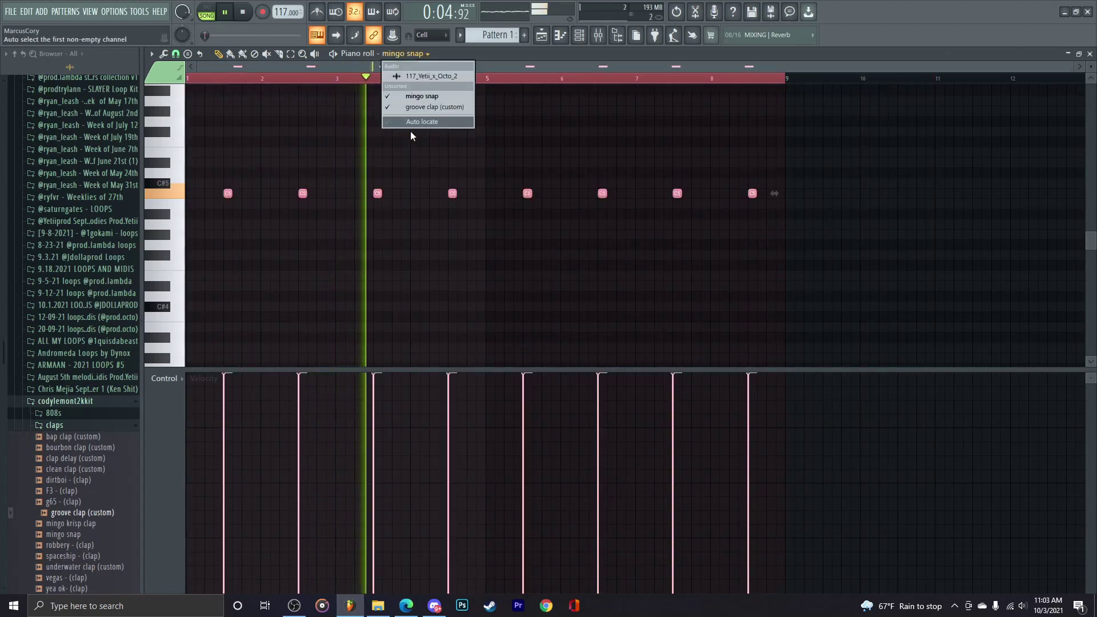
left_click(410, 132)
left_click(303, 193)
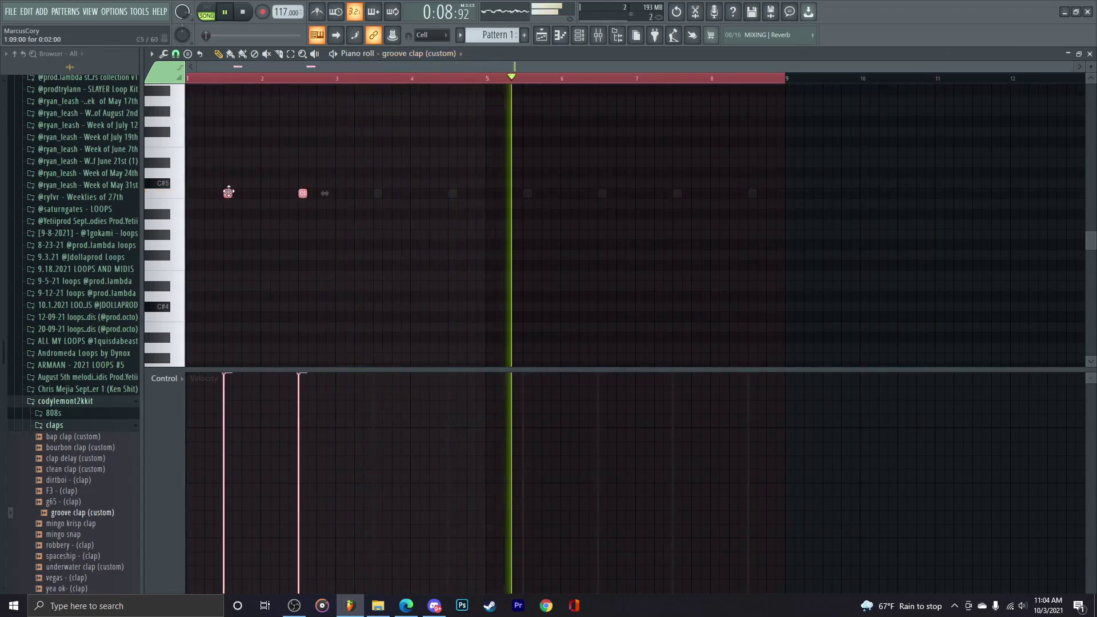
left_click(453, 193)
left_click(378, 193)
left_click(528, 193)
left_click(602, 193)
left_click(677, 193)
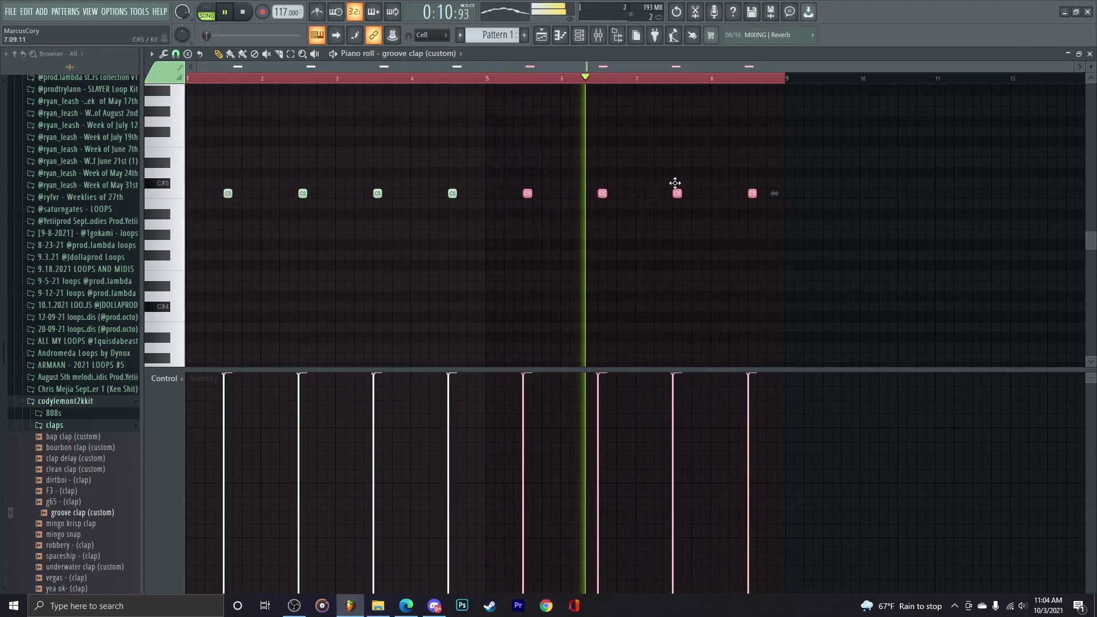
left_click(753, 193)
Step: Enable Remove DC offset and Normalize for mingo snap, raise its trim, and set its time stretching mode to Auto
key("F6")
left_click(499, 298)
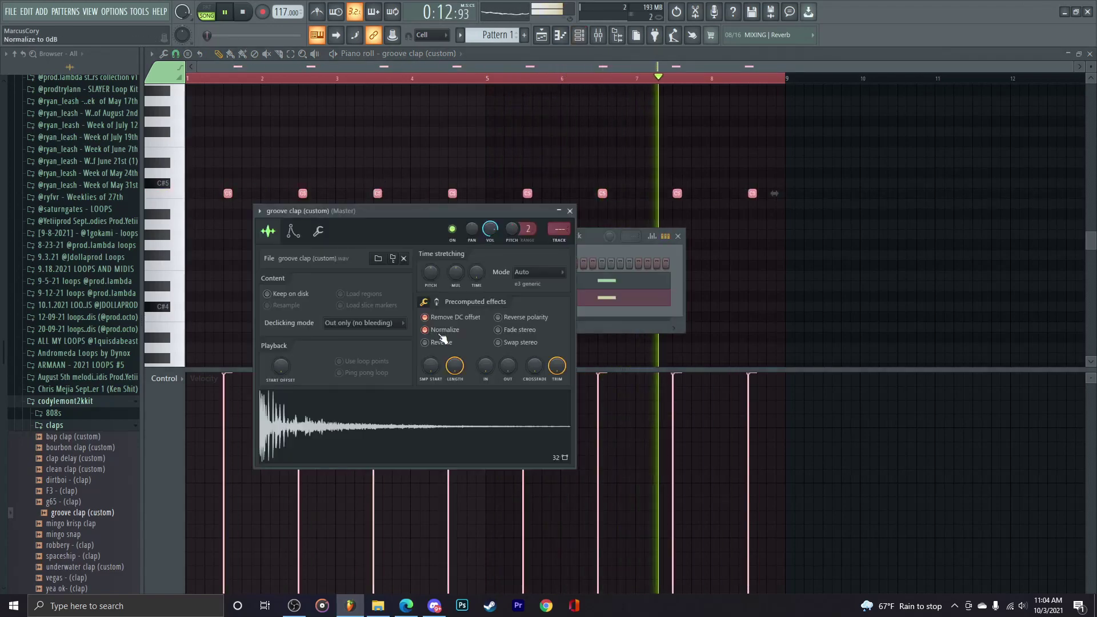
left_click(570, 211)
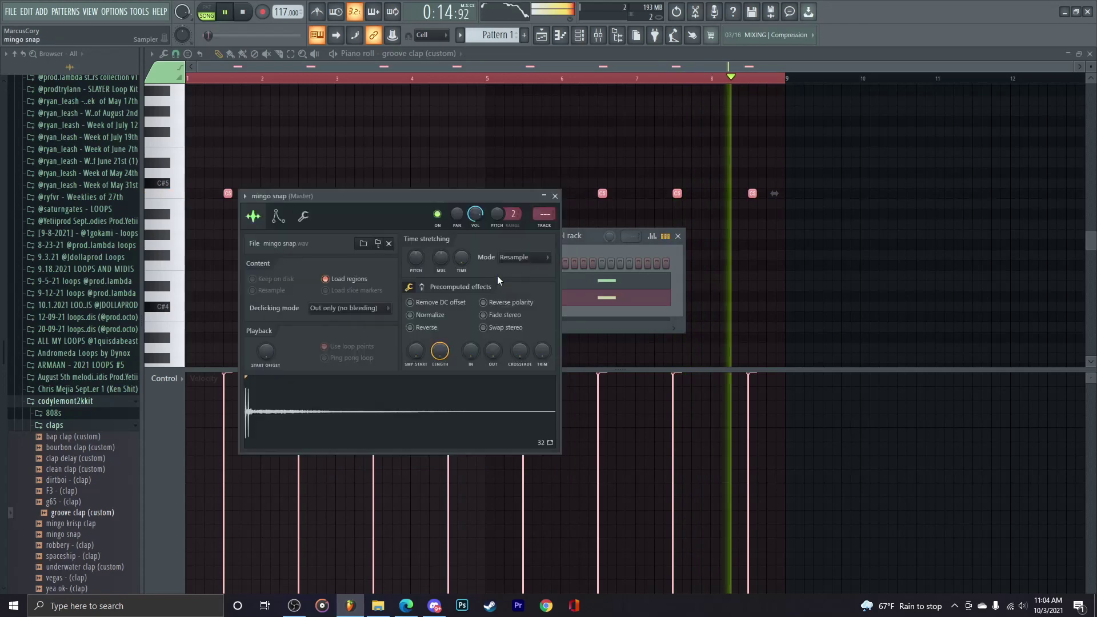
left_click(503, 280)
left_click(412, 302)
left_click(412, 315)
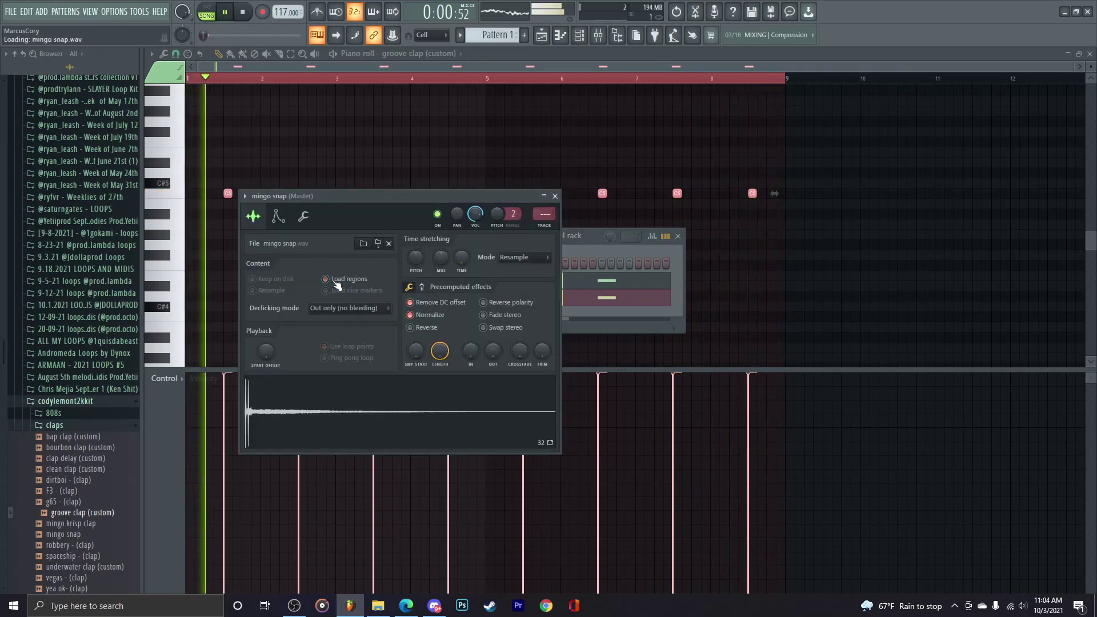
left_click_drag(536, 354, 526, 306)
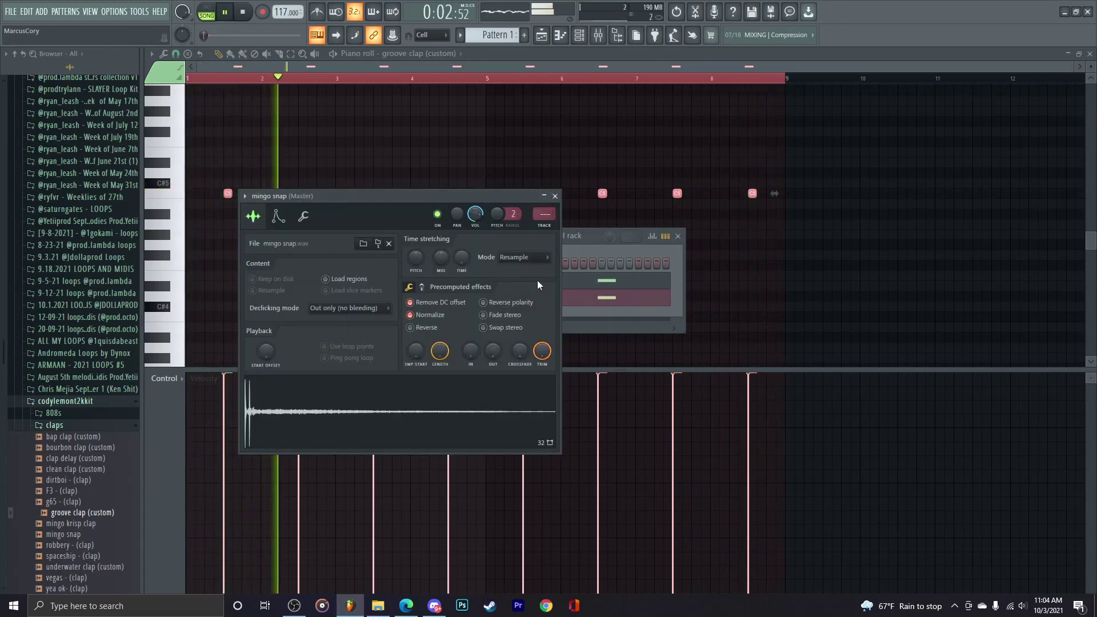
left_click(534, 262)
left_click(519, 354)
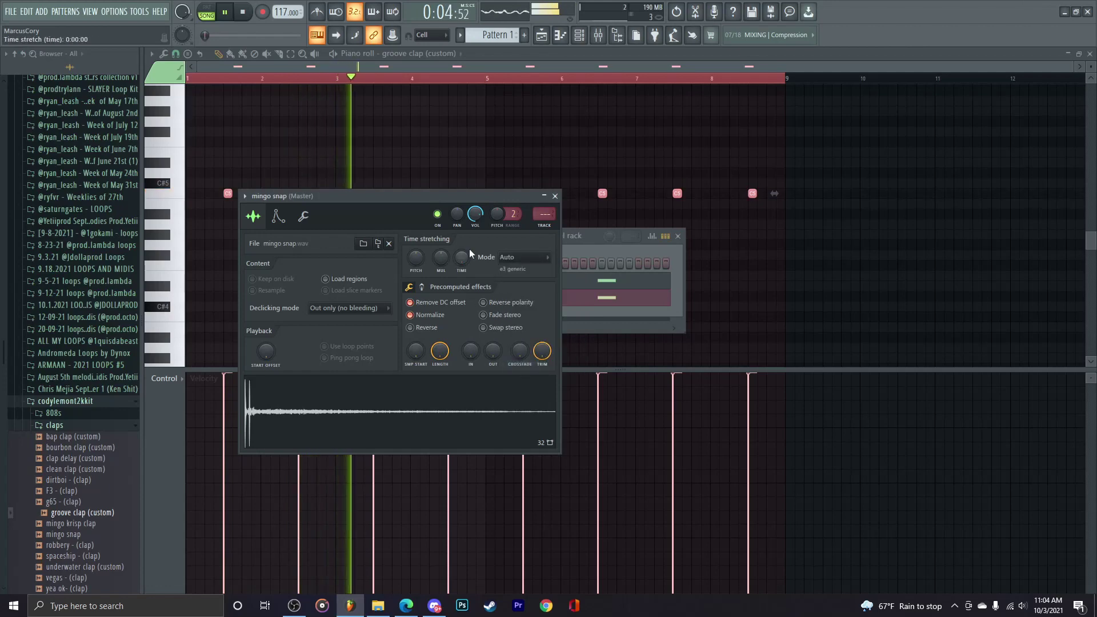
left_click(555, 196)
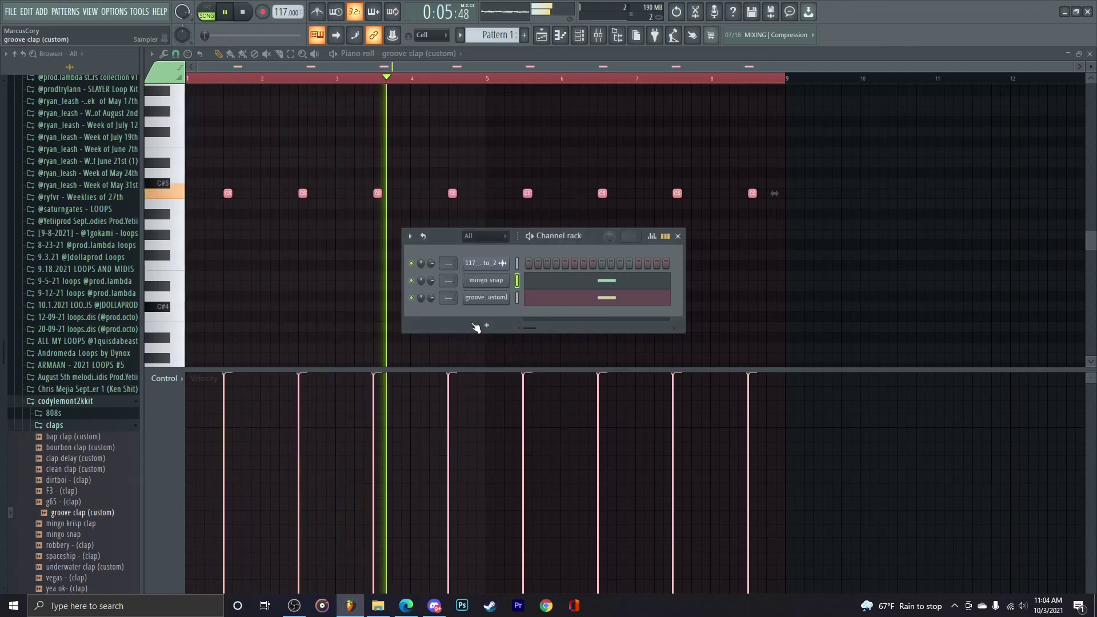
left_click(86, 425)
scroll(86, 432, "up", 15)
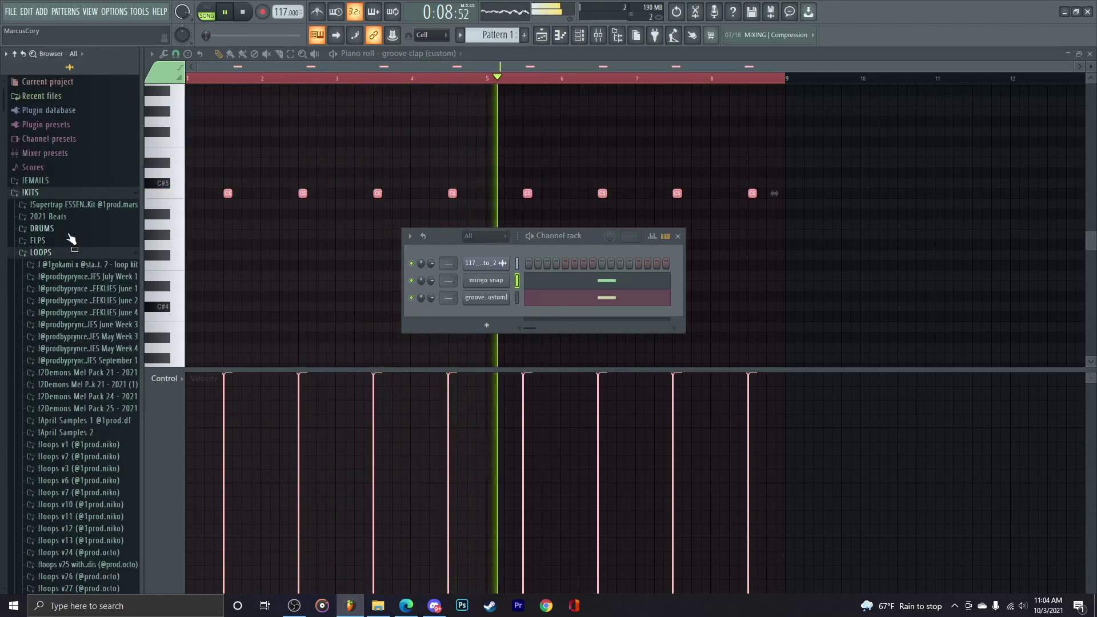
left_click(57, 230)
left_click(57, 253)
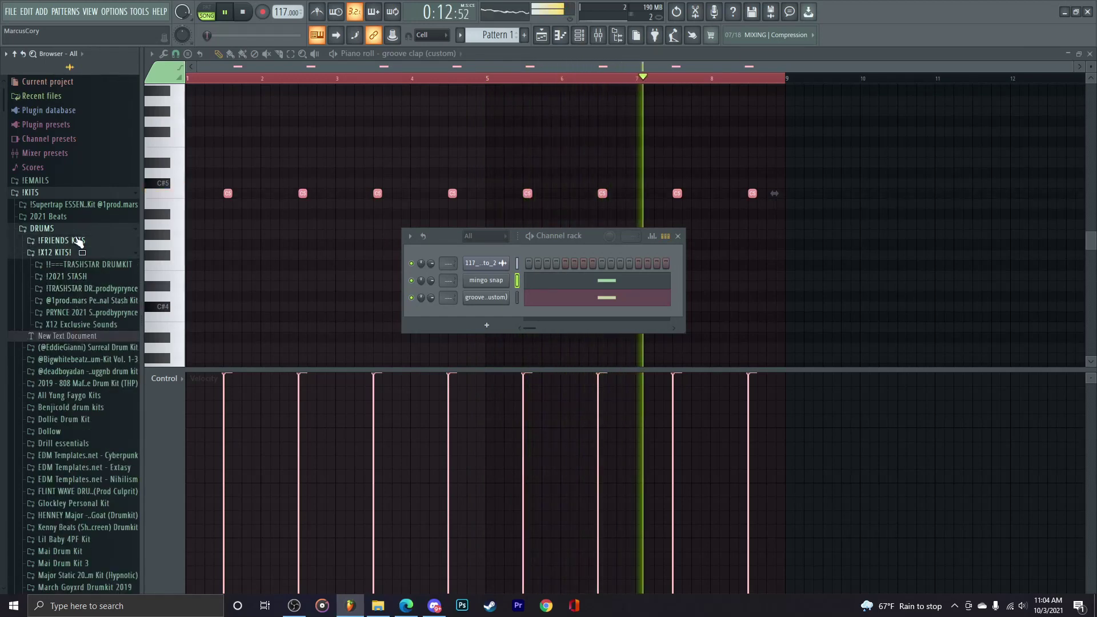
left_click(68, 240)
left_click(80, 280)
left_click(86, 288)
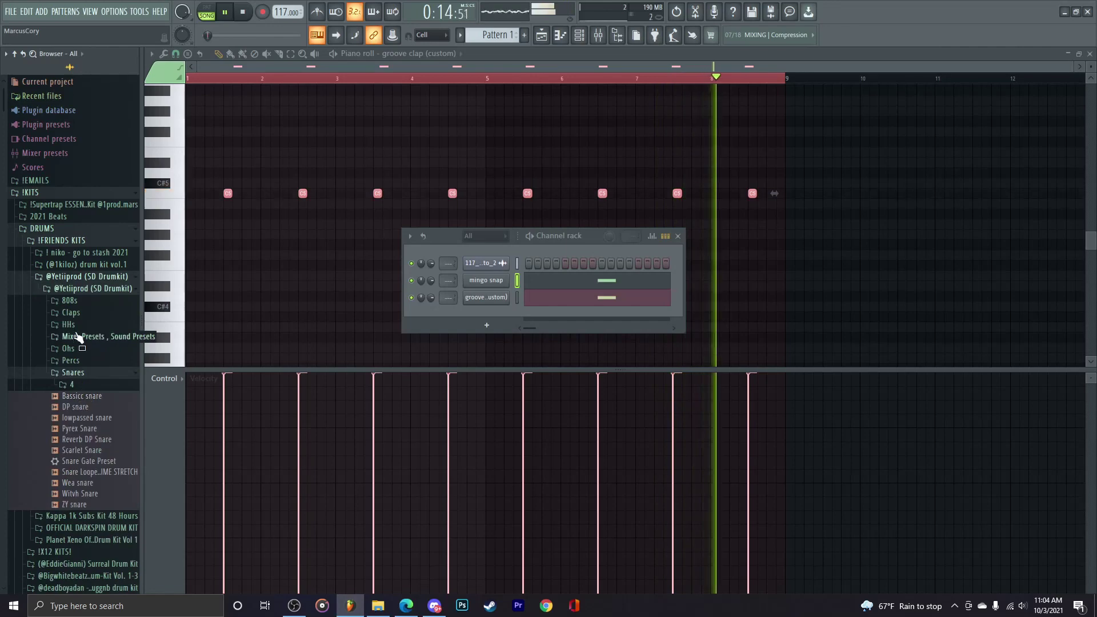
Step: Audition the kit's 808s and add Yetii Grudge 808 as a muted channel with a hit on step 1
left_click(74, 300)
left_click(103, 428)
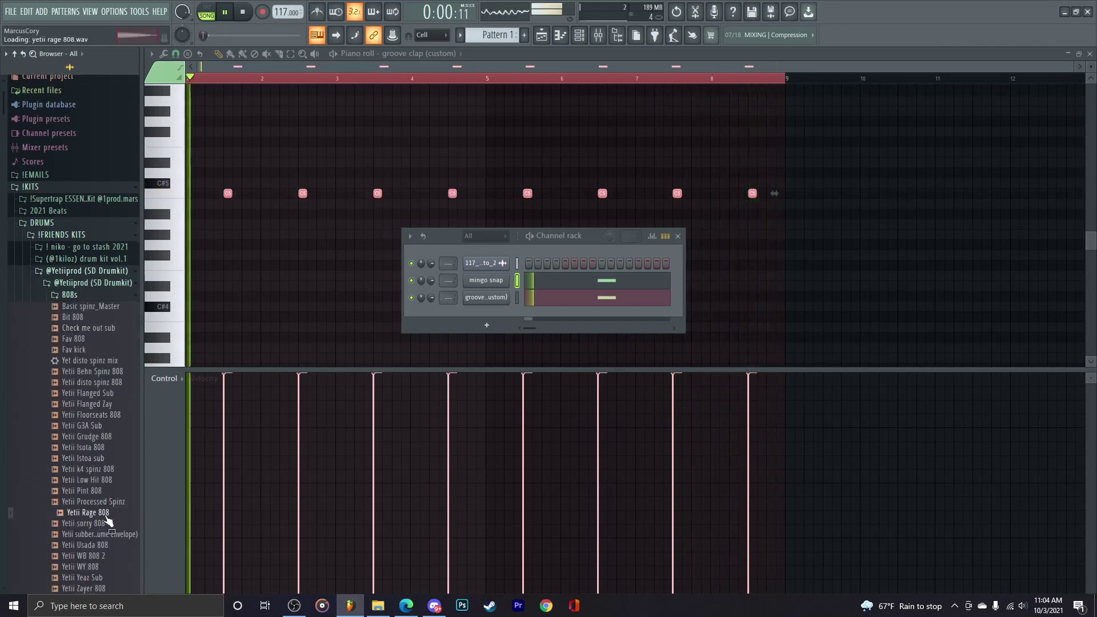
left_click_drag(80, 436, 486, 314)
Step: Audition hi-hats in the kit's HHs folder and add Yetii ShortHit1 hh to the channel rack
left_click(68, 294)
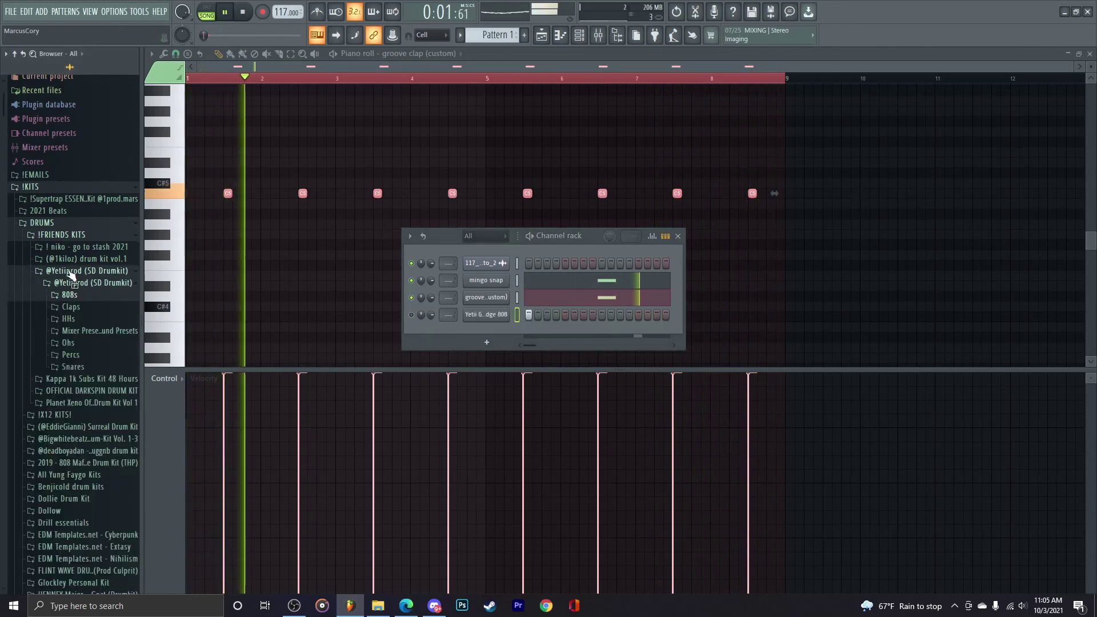
left_click(68, 319)
left_click_drag(93, 379, 86, 331)
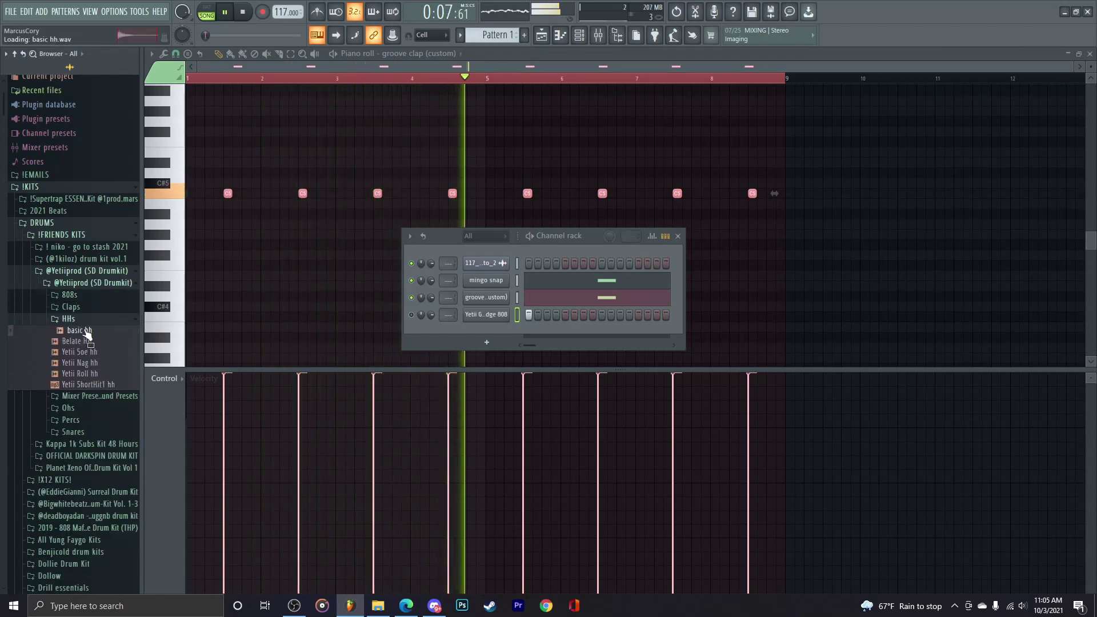
left_click_drag(323, 376, 517, 331)
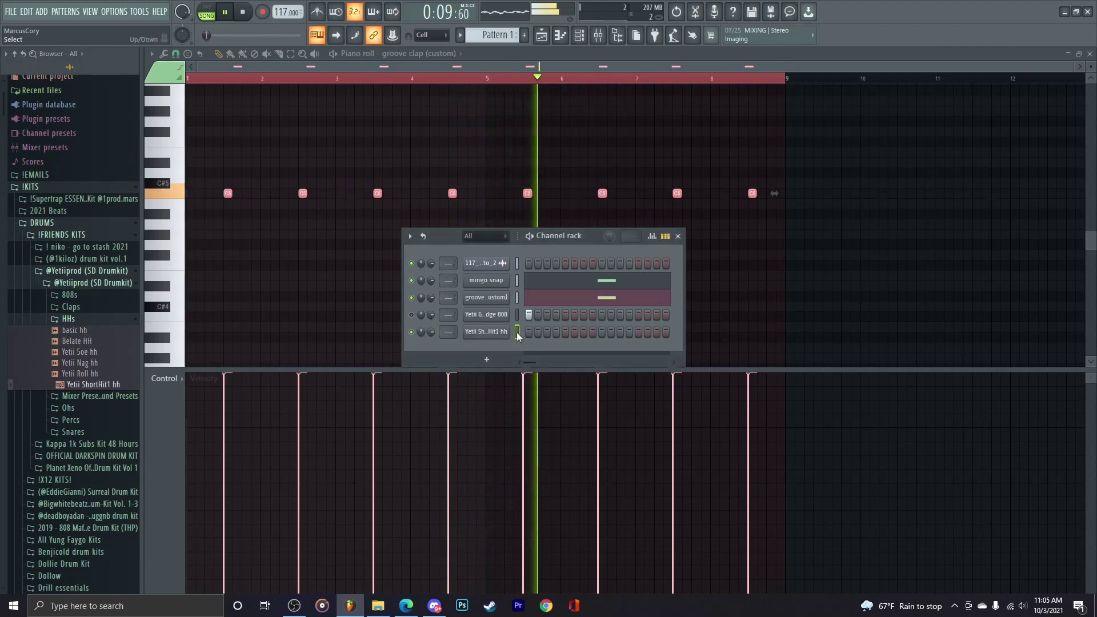
Step: Enable Remove DC offset and Normalize for Yetii ShortHit1 hh, raise its trim, and set its time stretching mode to Auto
left_click(501, 333)
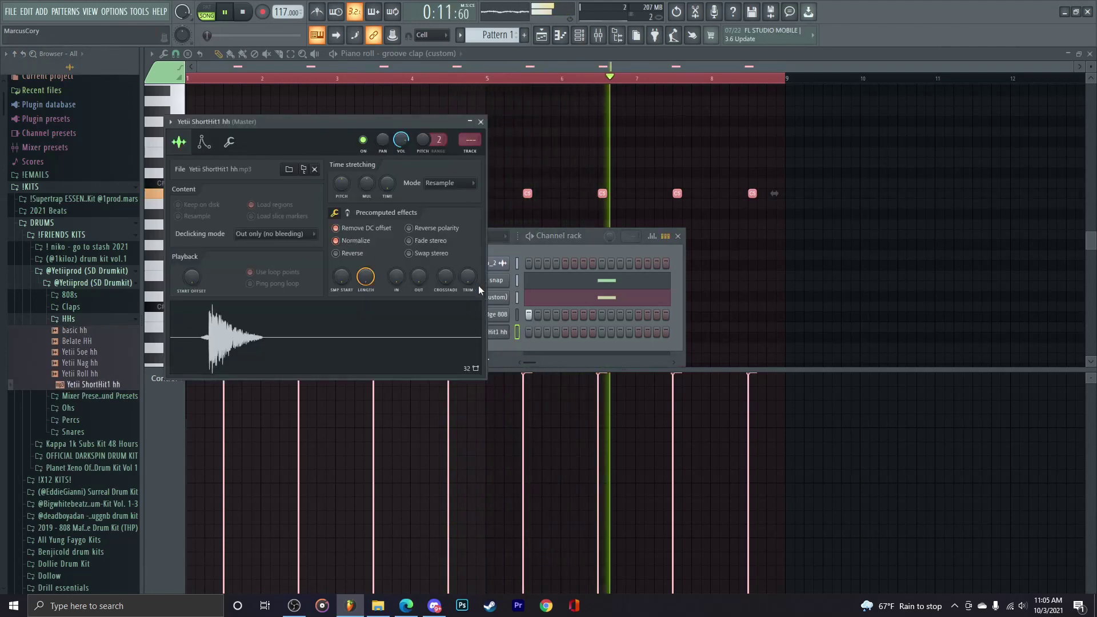
left_click_drag(468, 278, 421, 198)
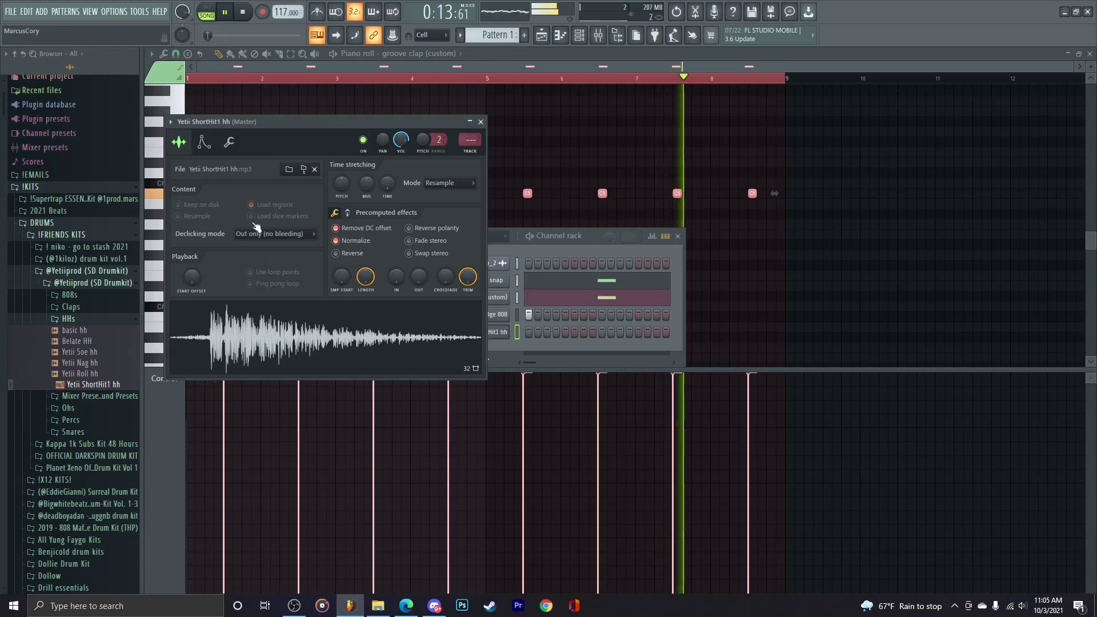
left_click(446, 183)
left_click(446, 201)
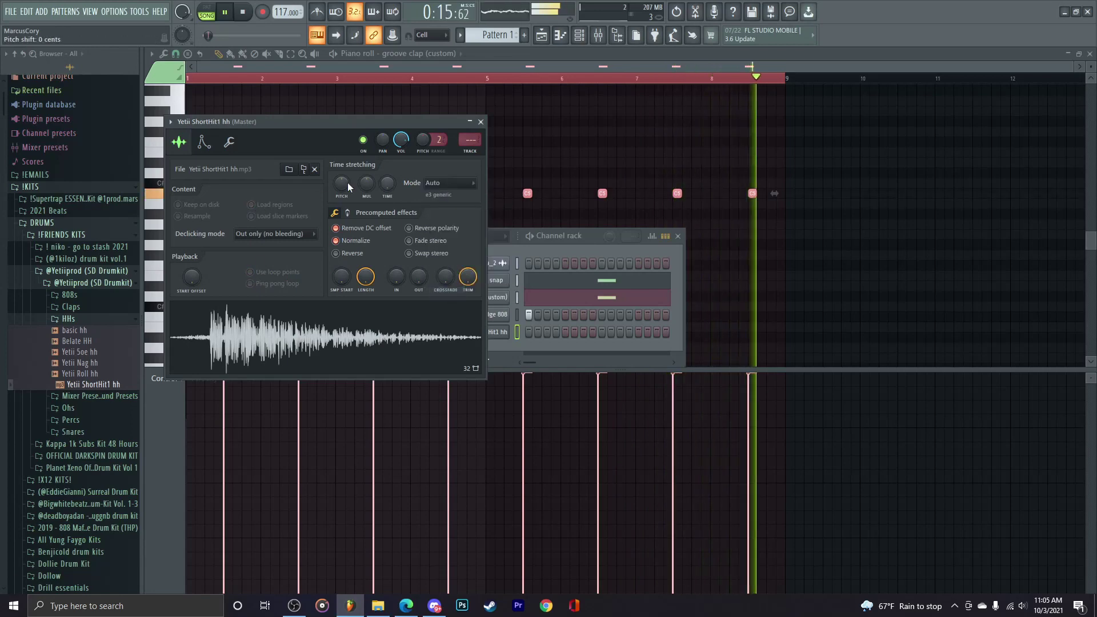
Step: Close the Yetii ShortHit1 hh settings and browse to the RohXO - Trophies folder in MIDIS under !KITS
left_click(228, 142)
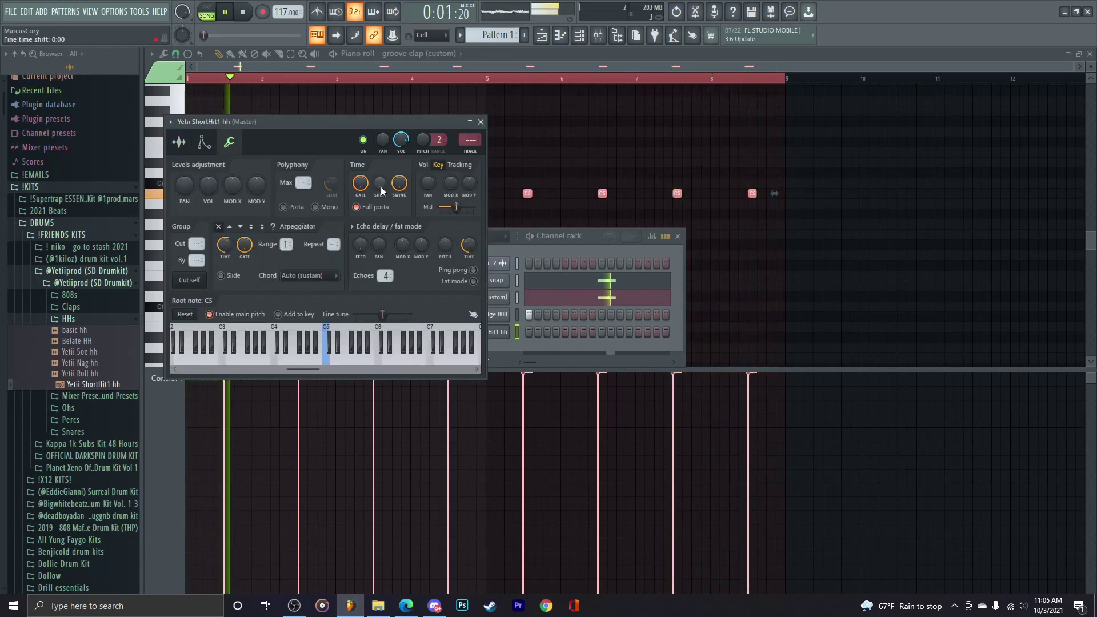
left_click(480, 122)
left_click(42, 223)
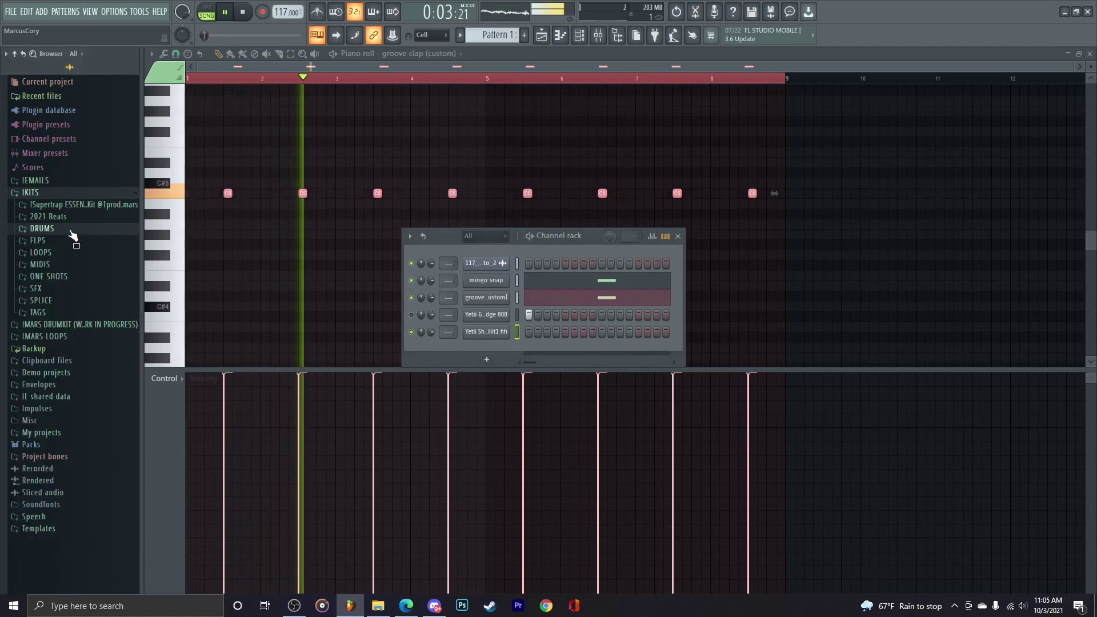
left_click(49, 337)
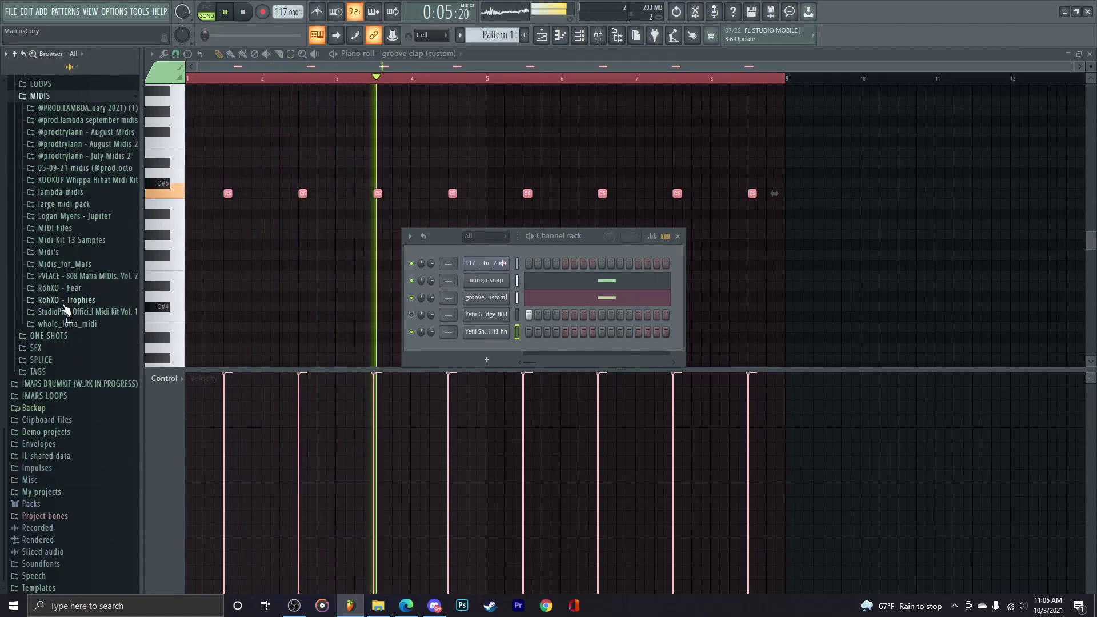
scroll(63, 342, "down", 5)
scroll(61, 354, "down", 1)
Step: Undo the hi-hat MIDI drop on Yetii Grudge 808 and load RohXO's [126] Wheezy or Pyrex MIDI into the selected Yetii ShortHit1 hh channel
left_click_drag(465, 330, 489, 319)
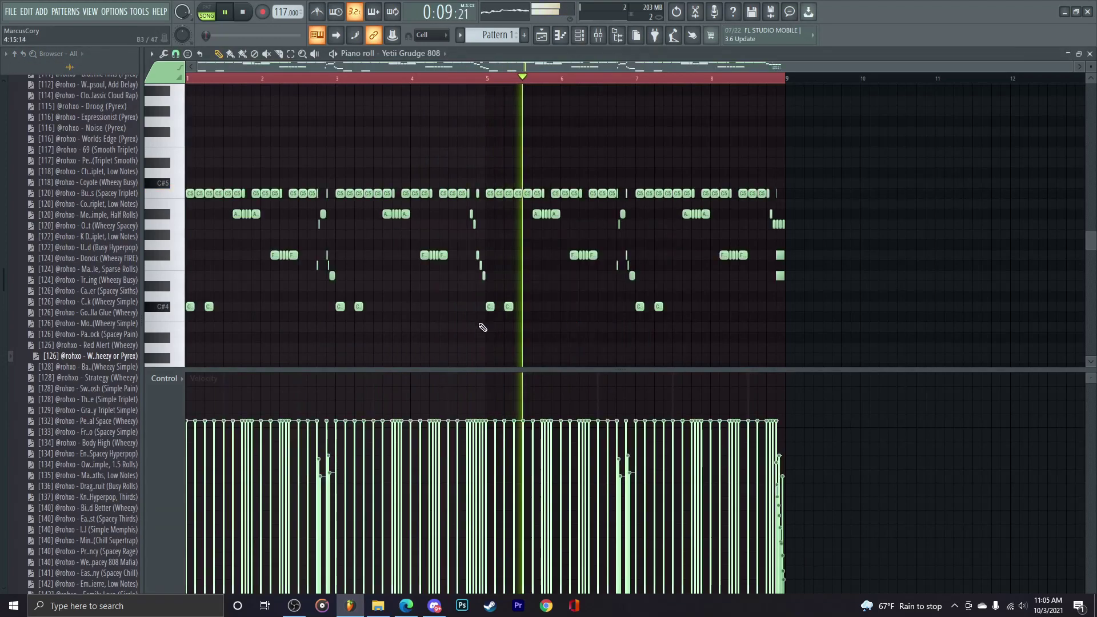
key("ctrl+z")
key("F7")
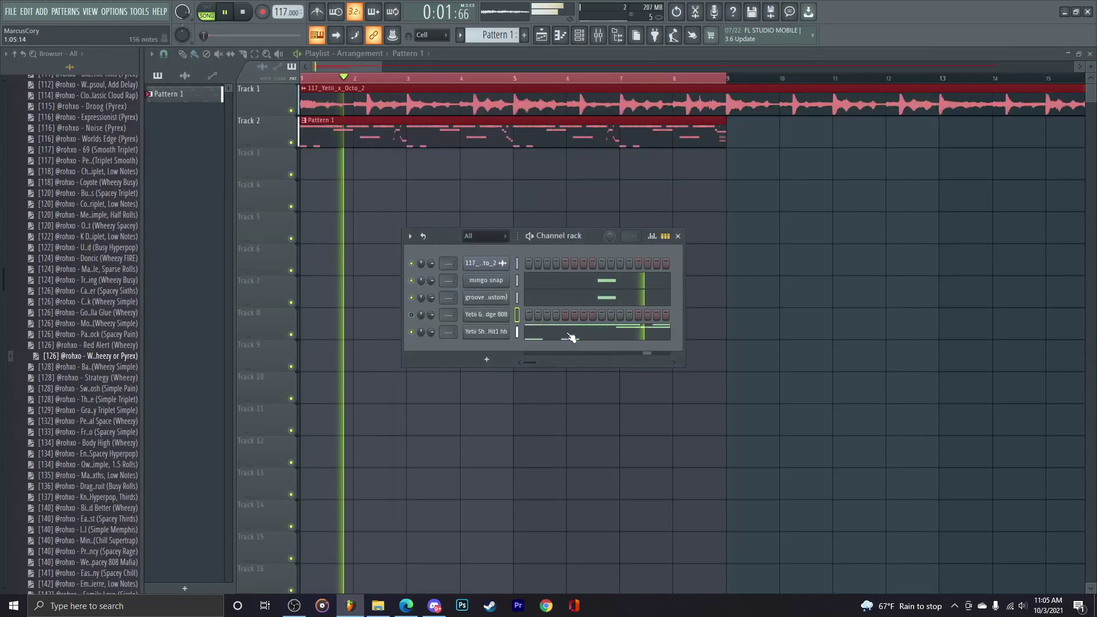
left_click(517, 332)
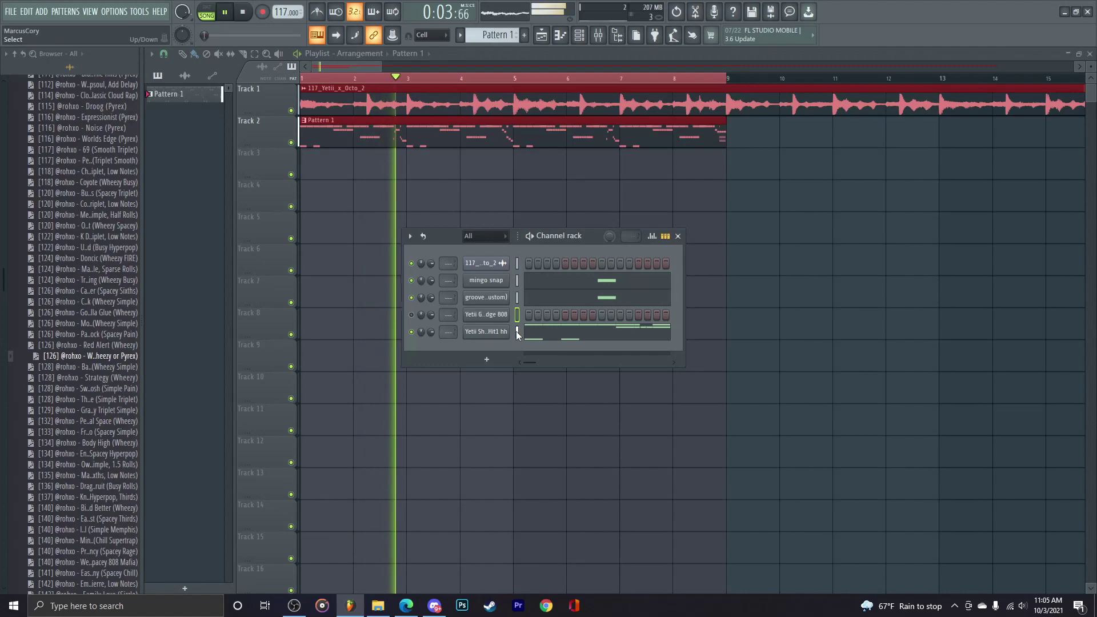
Step: Collapse the RohXO - Trophies folder and enter an exact time shift value for the Yetii ShortHit1 hh channel
scroll(31, 413, "up", 15)
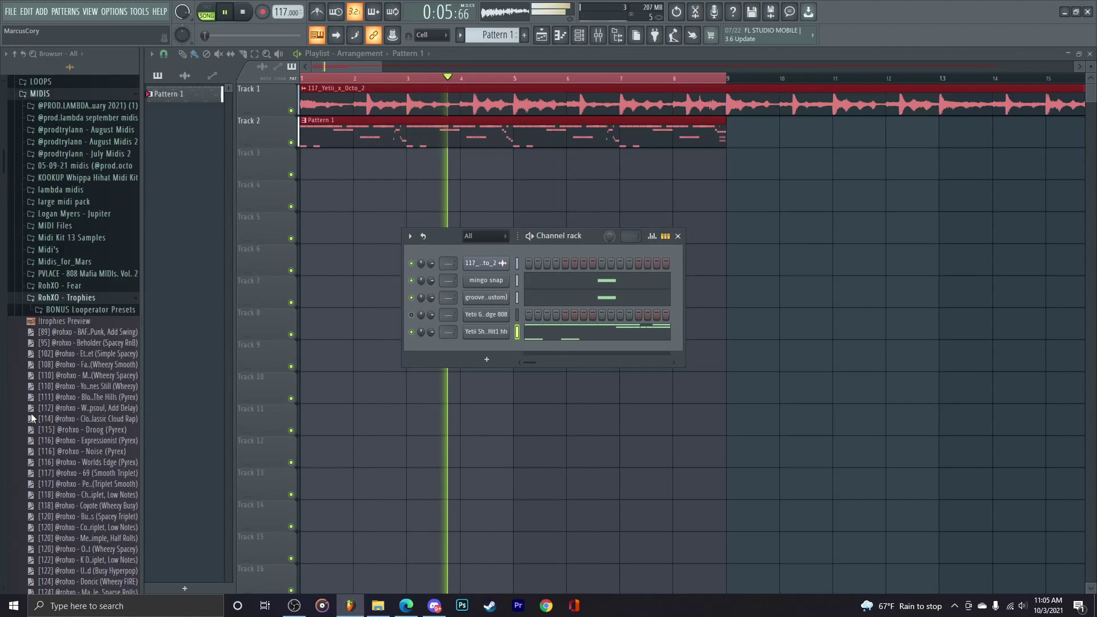
left_click(111, 429)
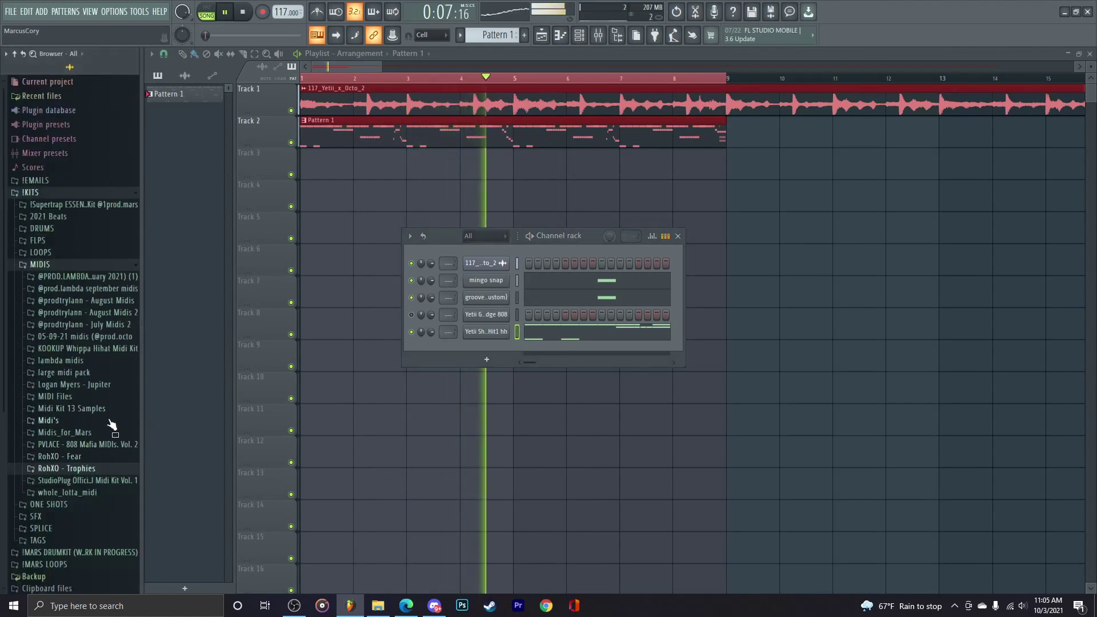
left_click(488, 336)
right_click(379, 193)
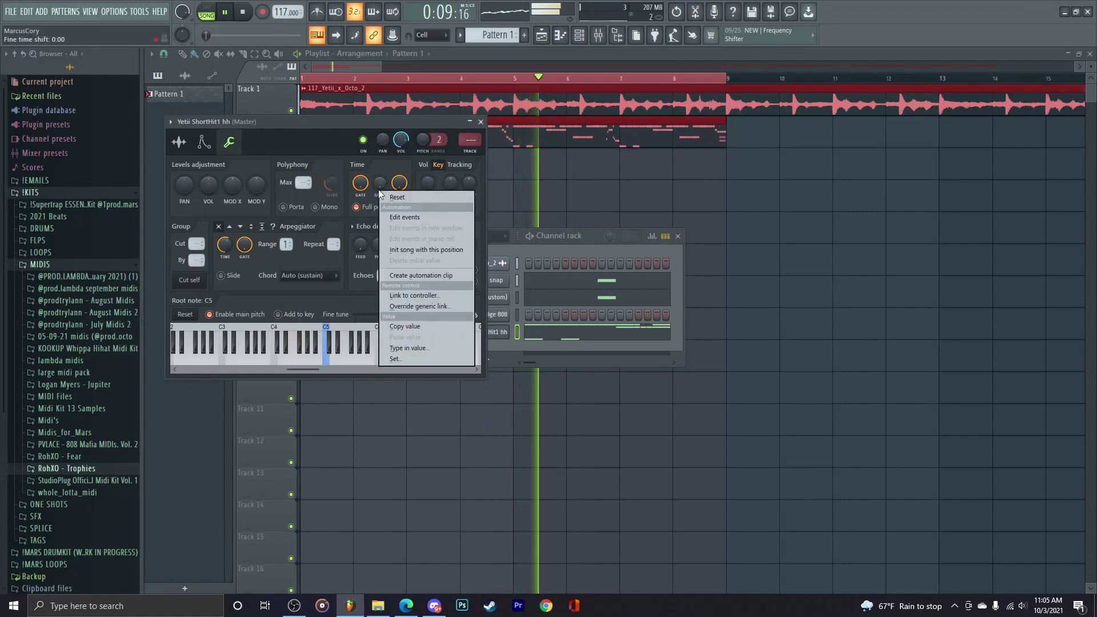
left_click(419, 359)
type("0.")
key("Return")
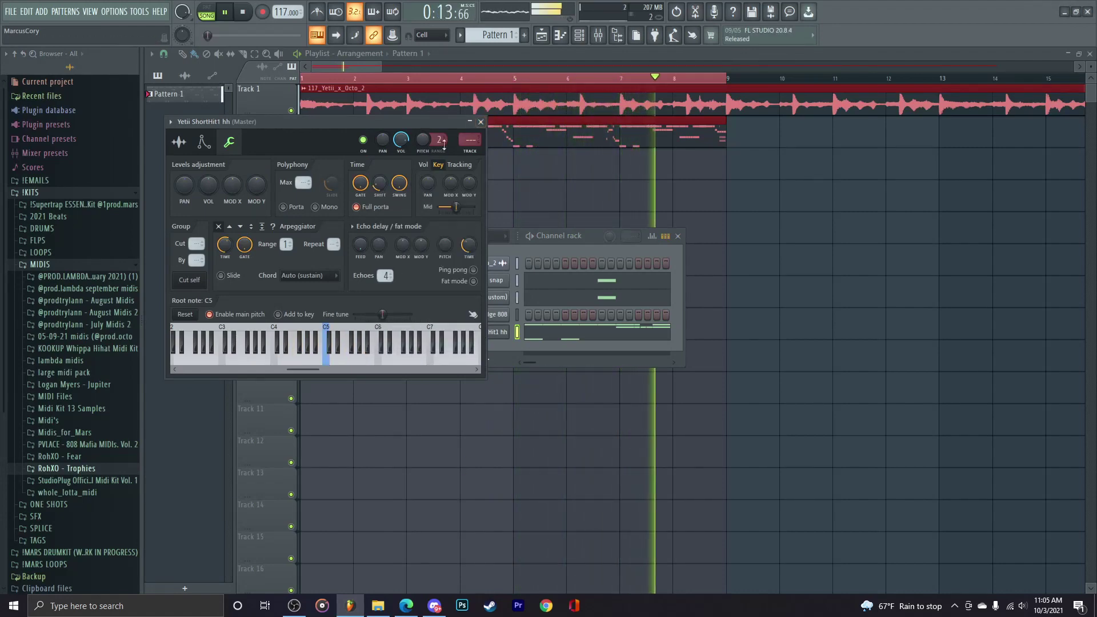
left_click(481, 122)
left_click(137, 266)
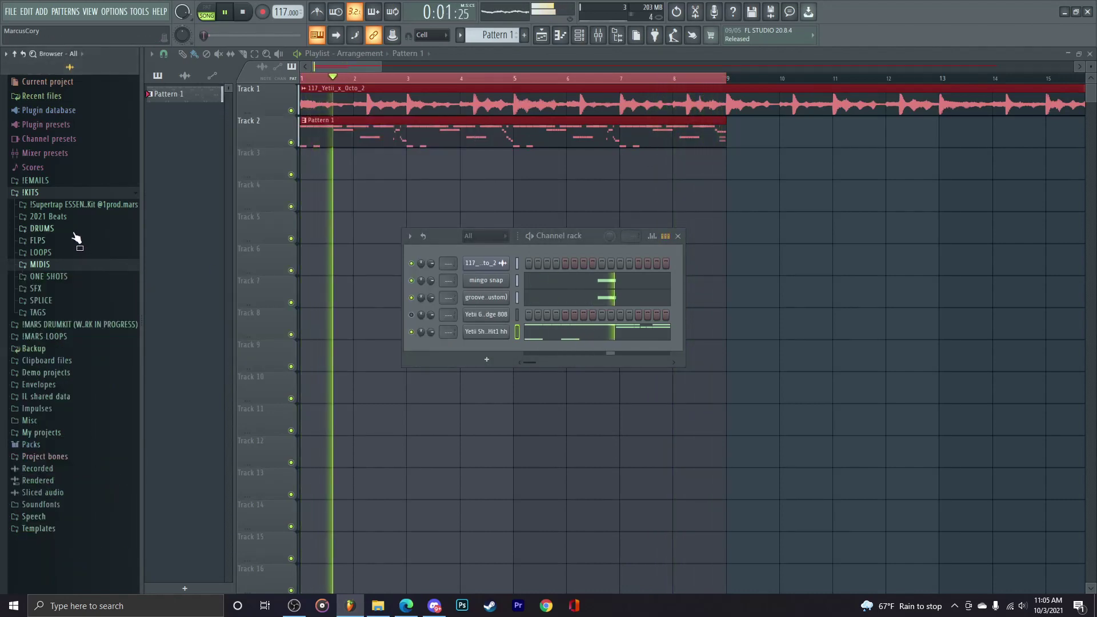
left_click(74, 232)
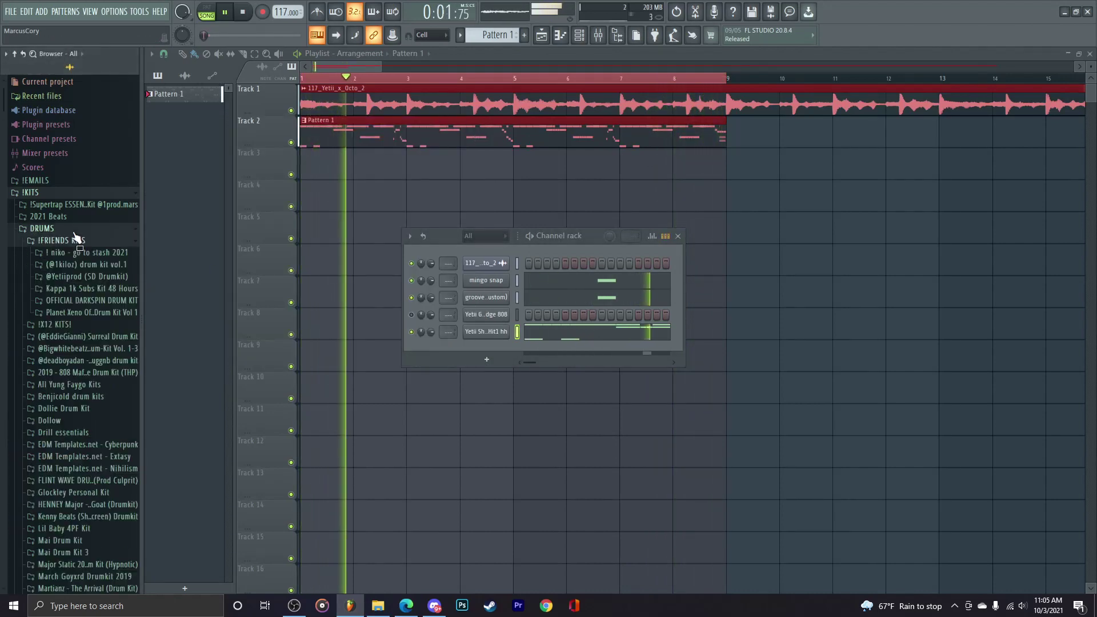
left_click(79, 276)
left_click(86, 473)
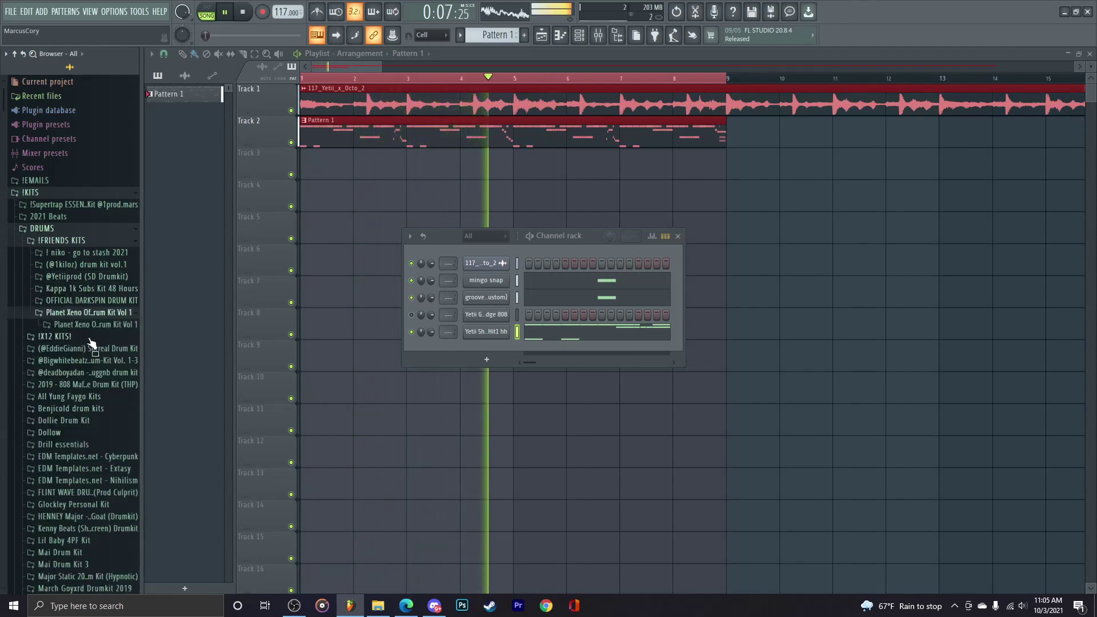
left_click(77, 340)
left_click(75, 323)
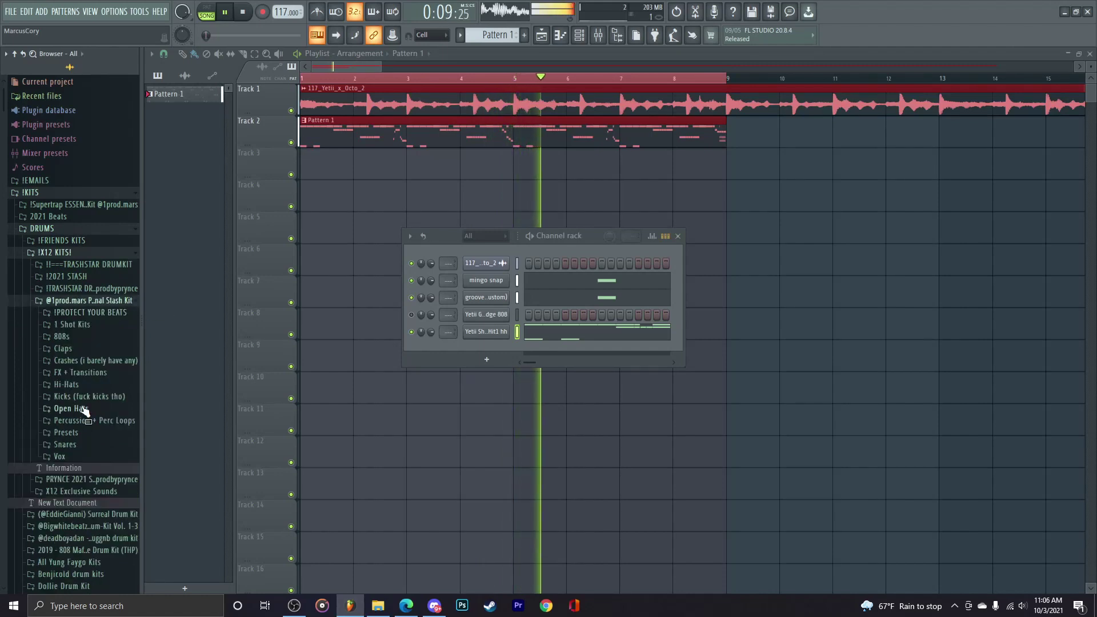
left_click(77, 434)
Step: Add Short OH as a new channel with Remove DC offset and Normalize enabled and its time stretching mode set to Auto
scroll(78, 451, "down", 2)
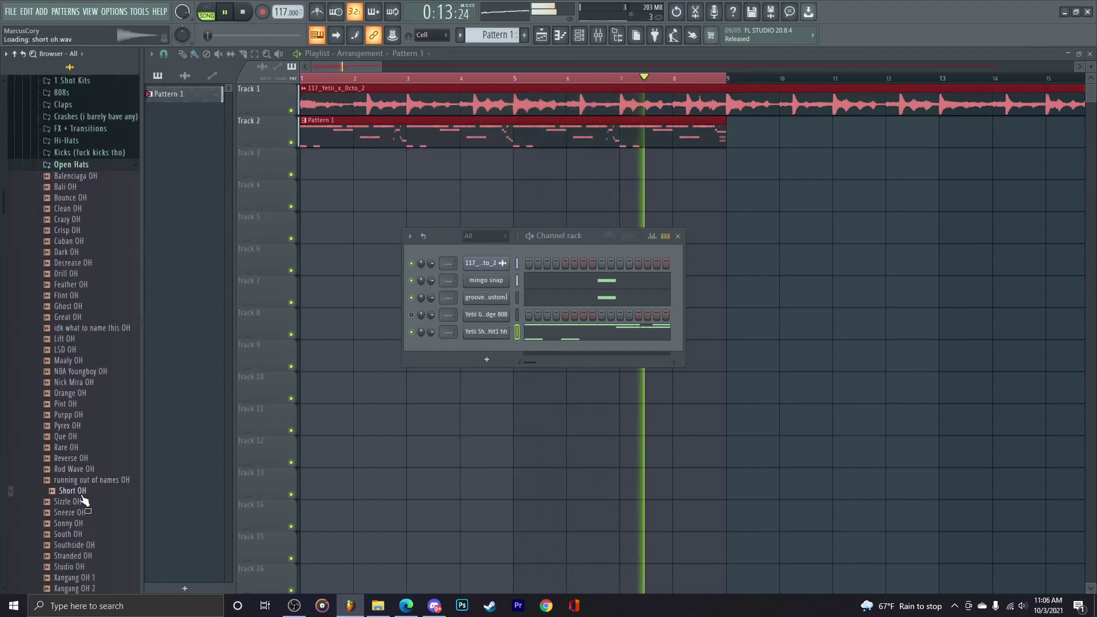
left_click_drag(493, 343, 527, 355)
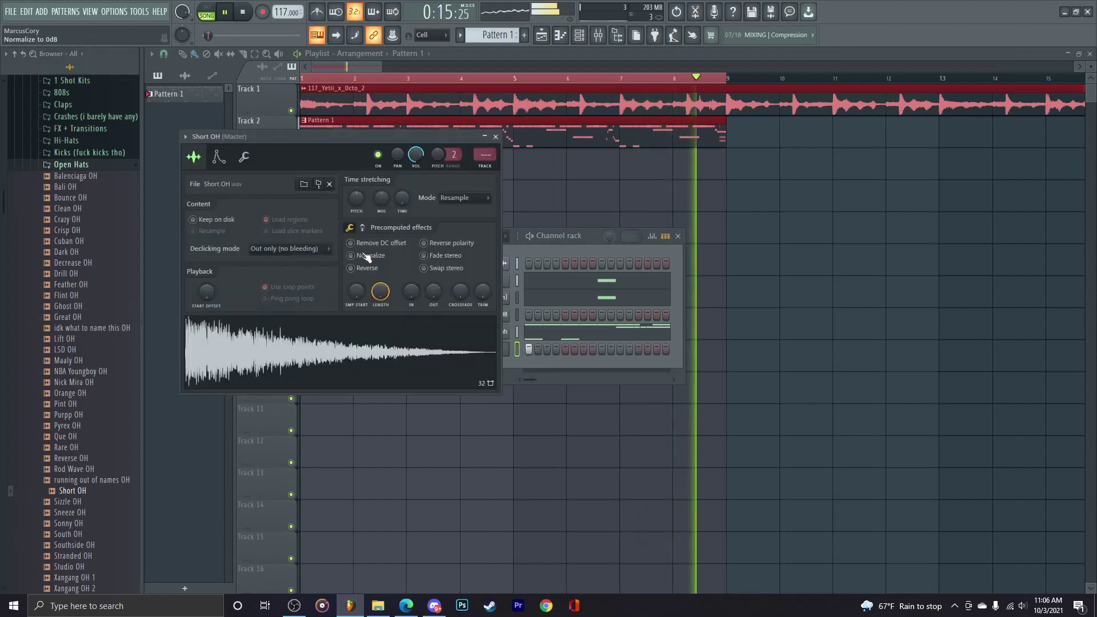
left_click(350, 255)
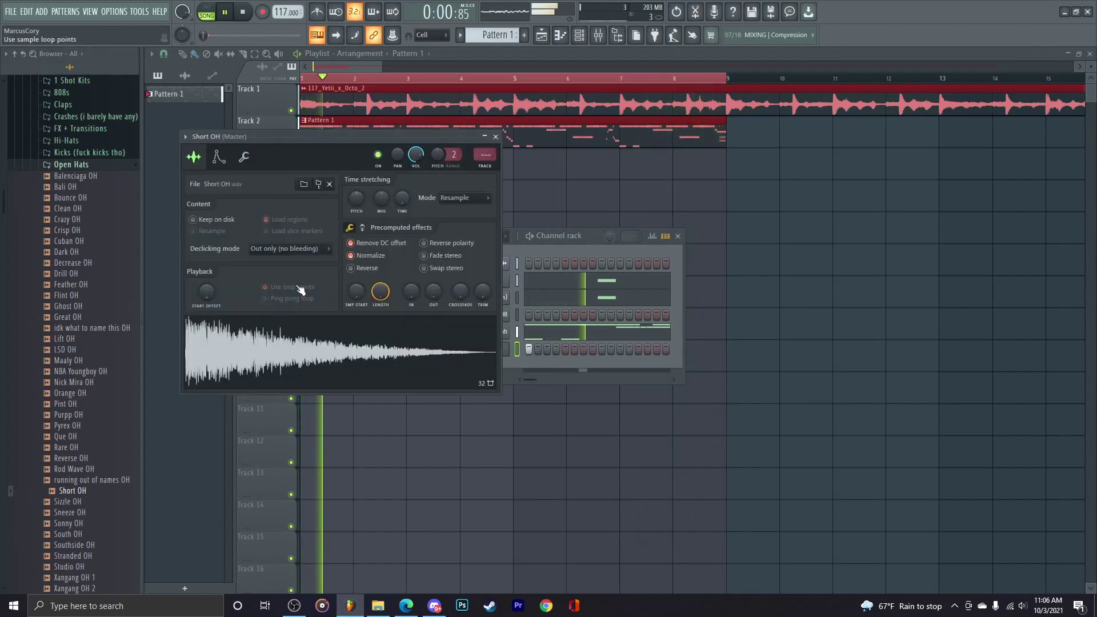
left_click(487, 198)
left_click(458, 308)
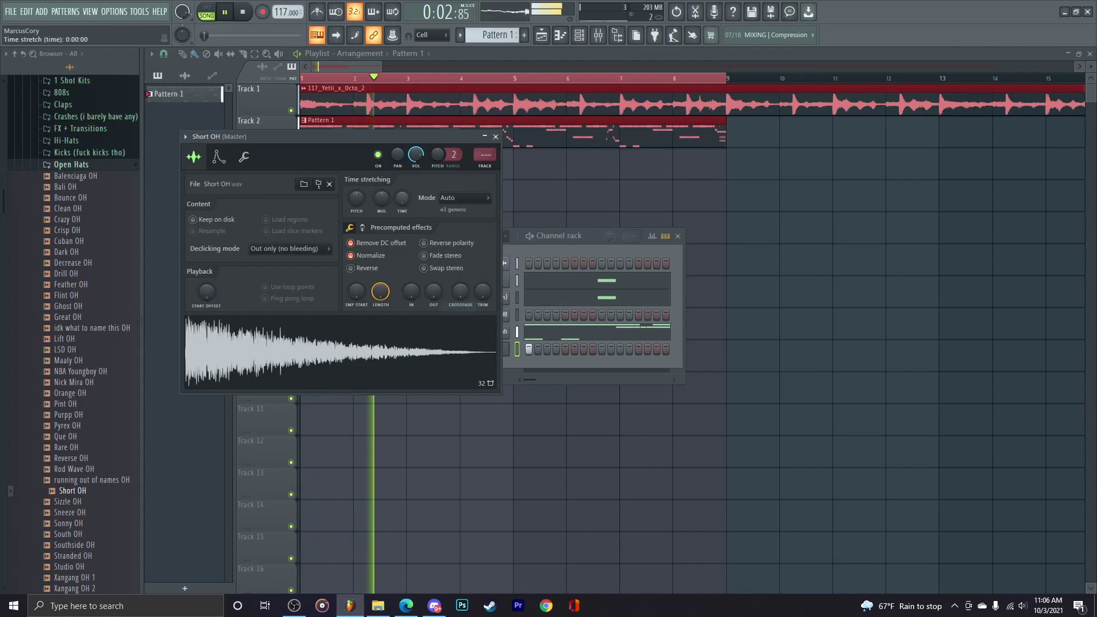
left_click(495, 136)
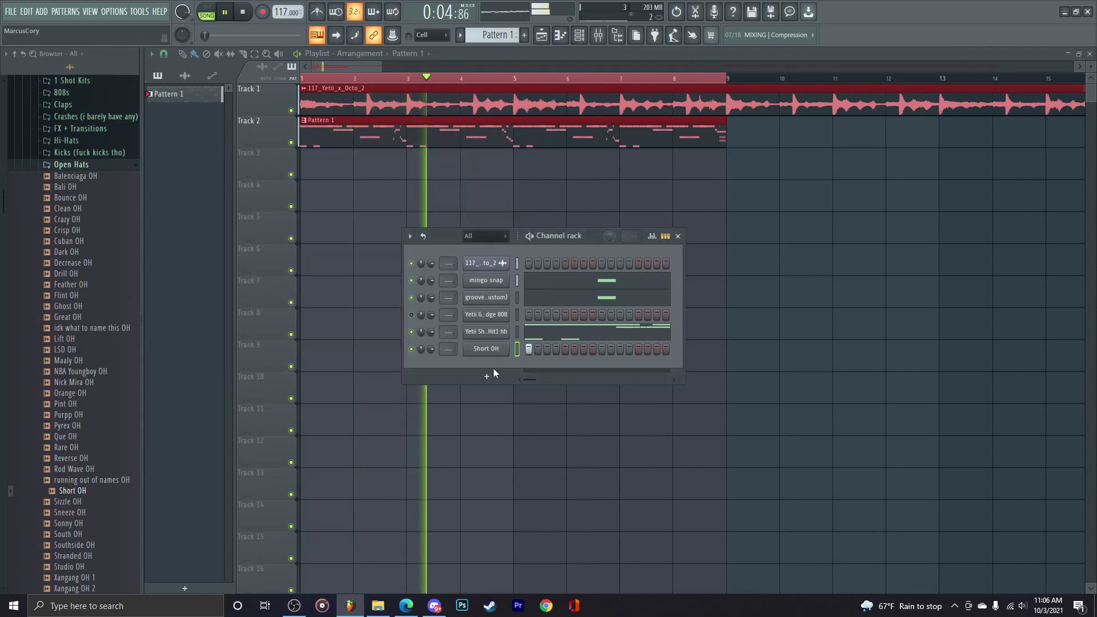
Step: Draw Short OH notes on C5 in the piano roll at beats 1 and 2 of bars 1 and 3 and beat 2 of bars 2 and 4
right_click(515, 343)
left_click(522, 351)
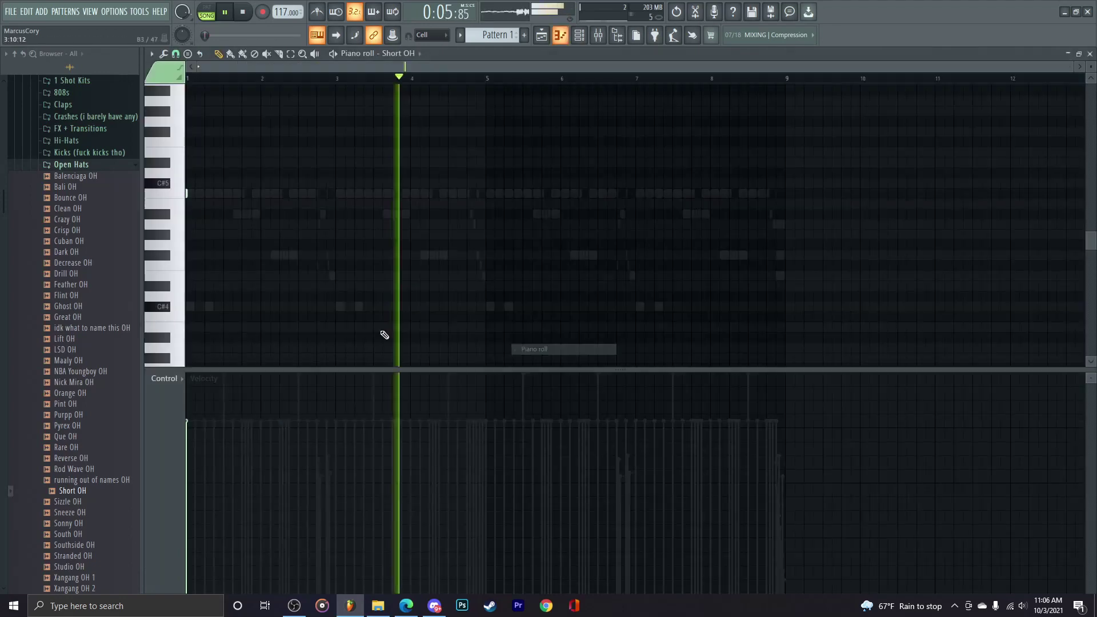
left_click(189, 194)
left_click(214, 193)
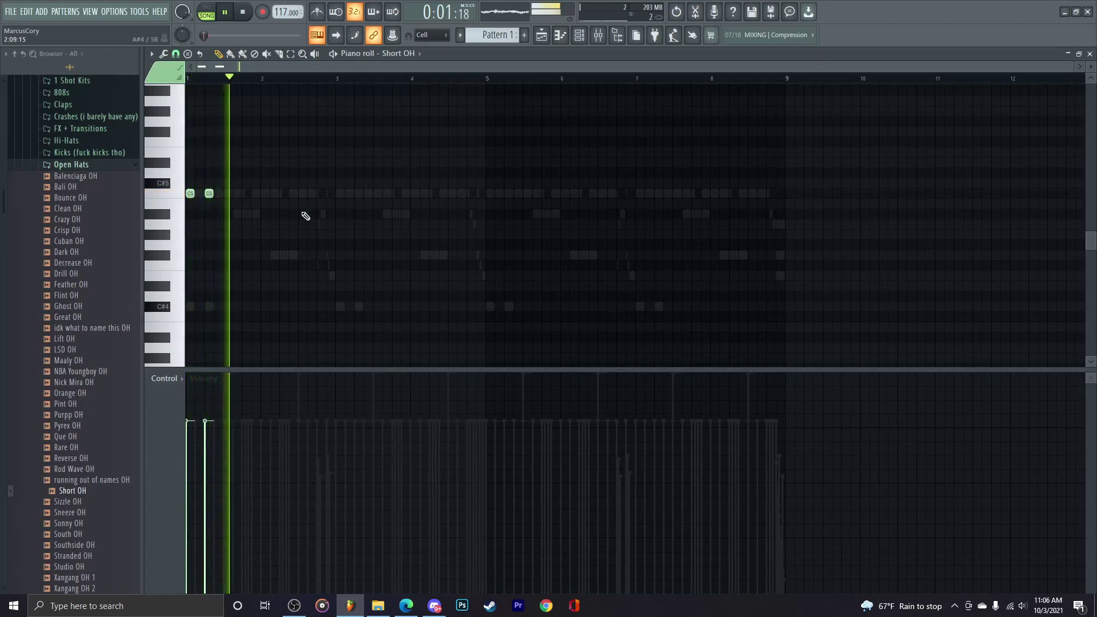
left_click(284, 194)
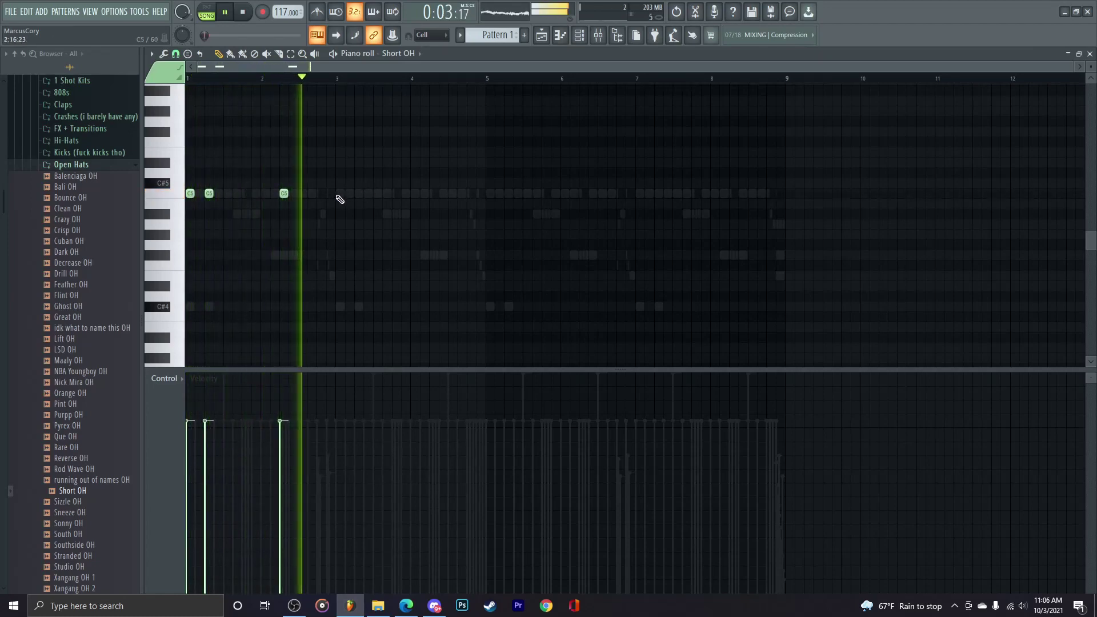
left_click(340, 194)
left_click(359, 194)
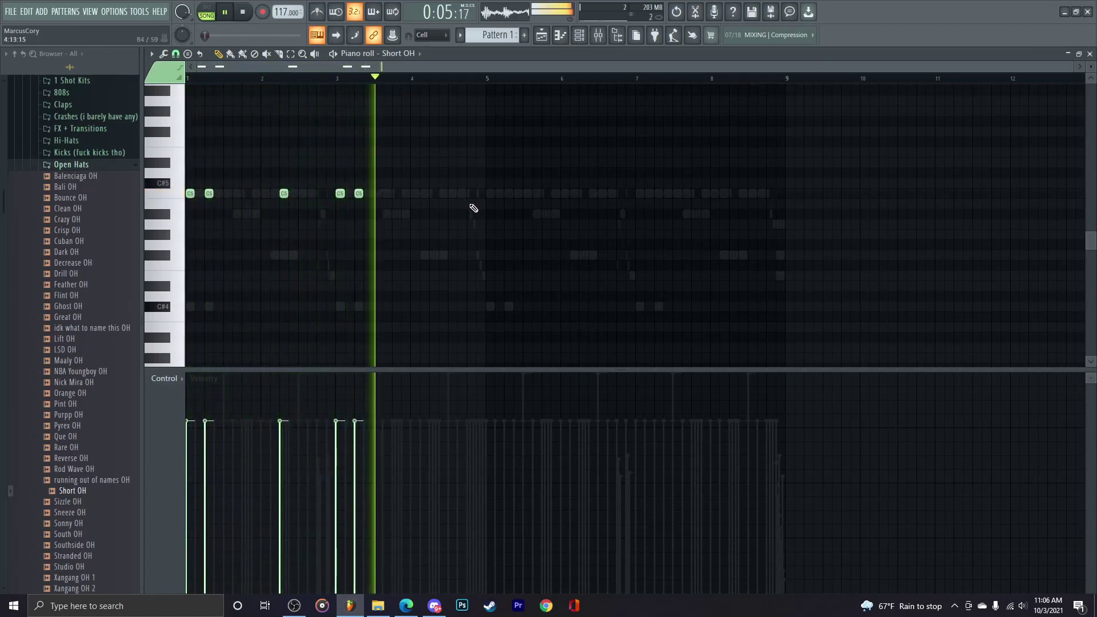
left_click(433, 193)
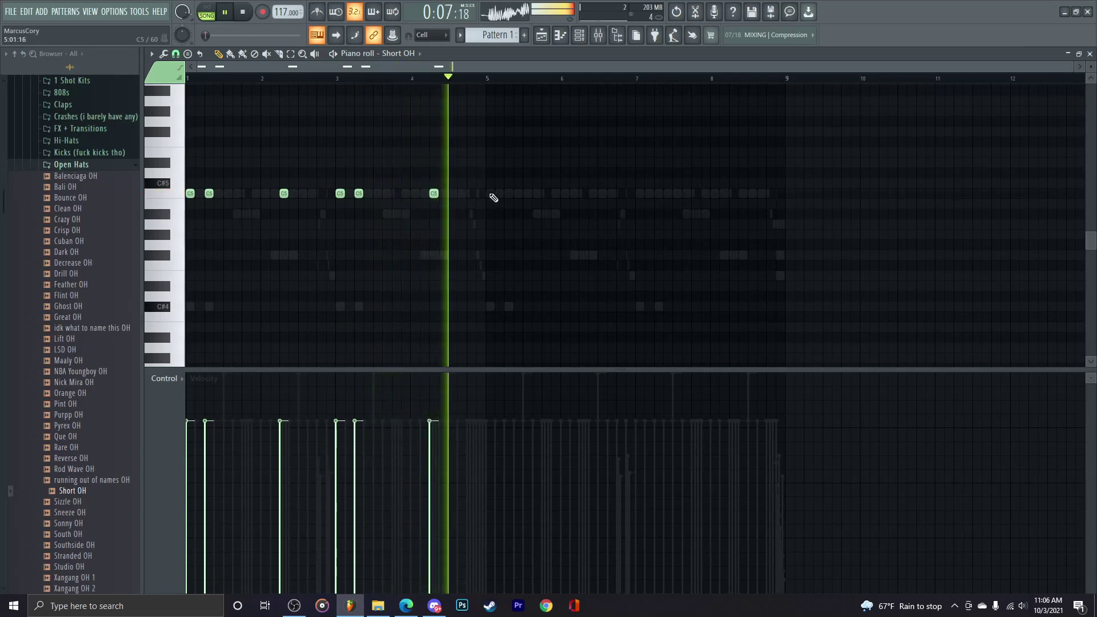
Step: Duplicate all Short OH notes into bars 5 to 8 and close the piano roll
key("ctrl+a")
left_click_drag(434, 194, 746, 196)
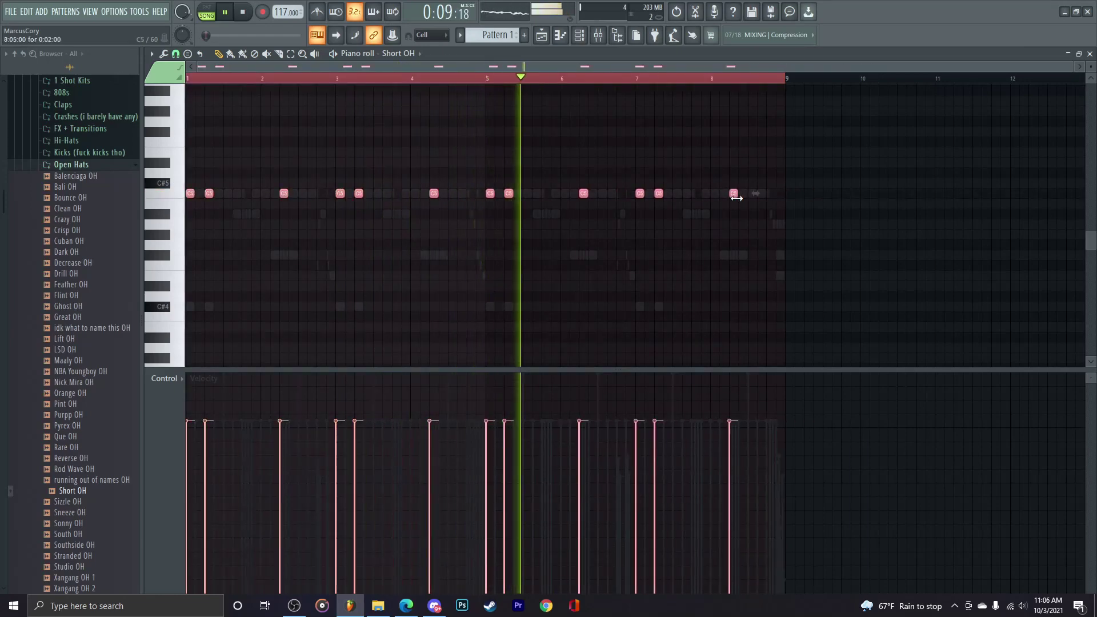
left_click(1090, 53)
left_click(71, 165)
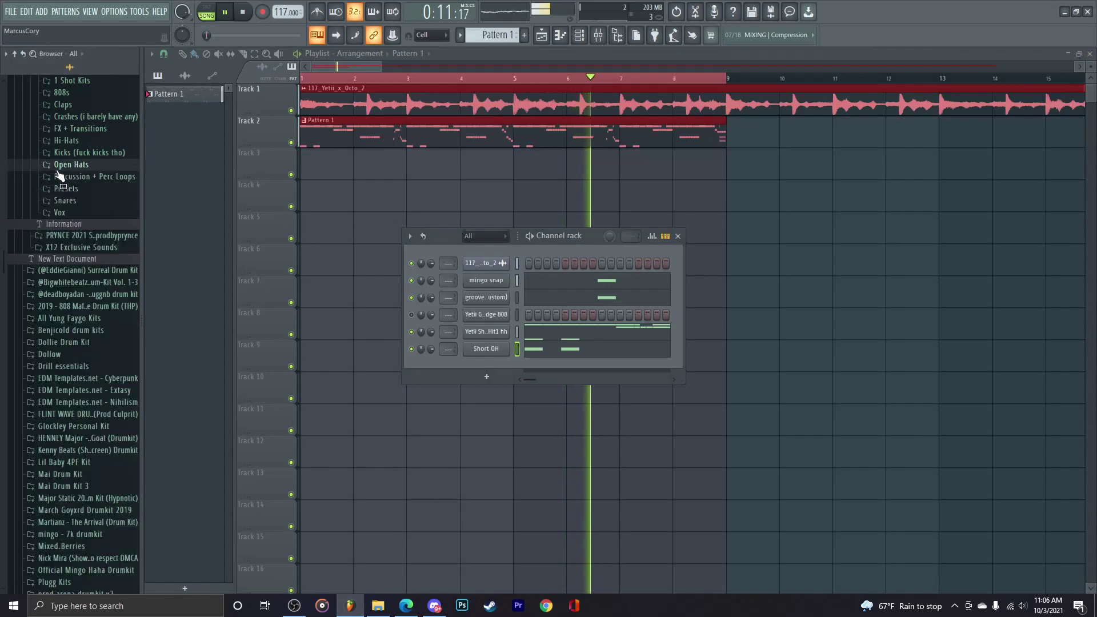
scroll(66, 288, "up", 6)
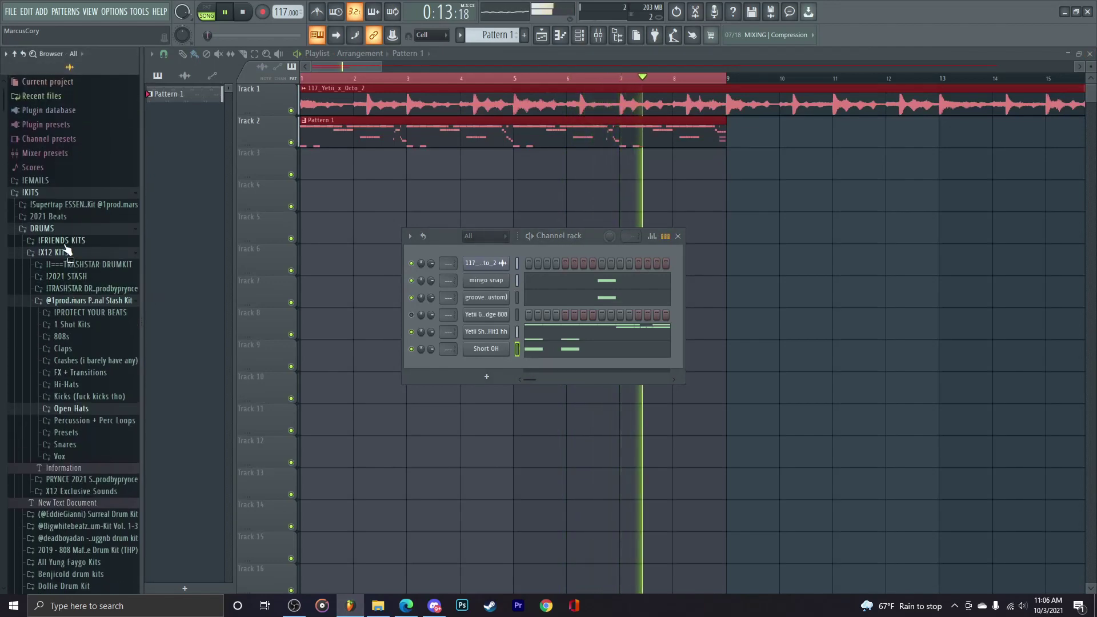
left_click(65, 245)
scroll(63, 294, "down", 4)
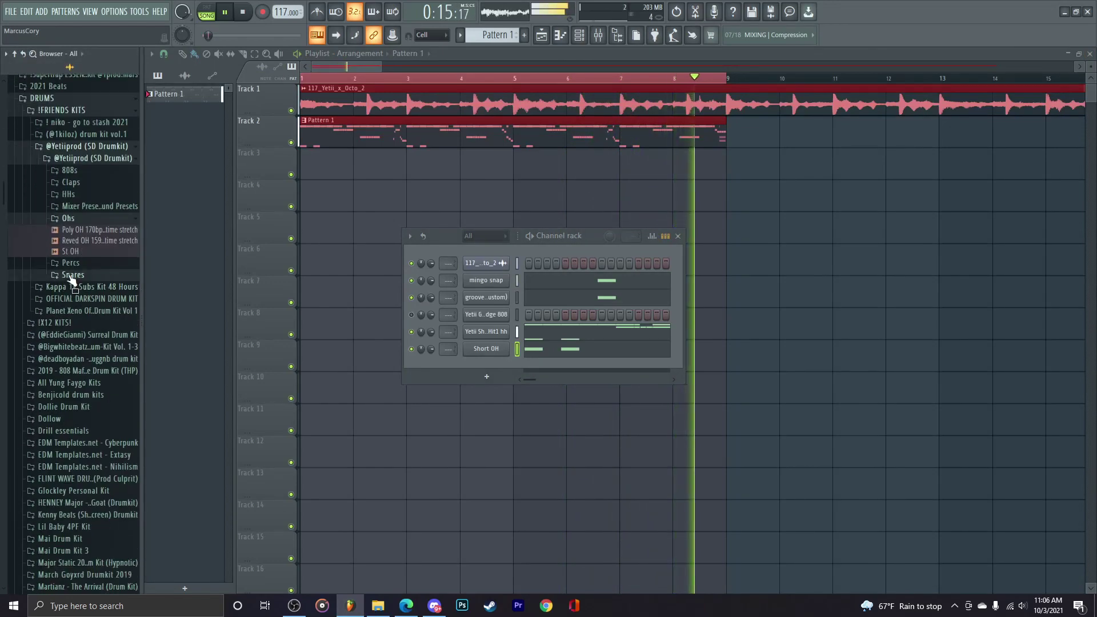
left_click(72, 275)
Step: Add lowpassed snare to the channel rack and switch the piano roll to that channel
left_click_drag(79, 320, 652, 349)
left_click(656, 350)
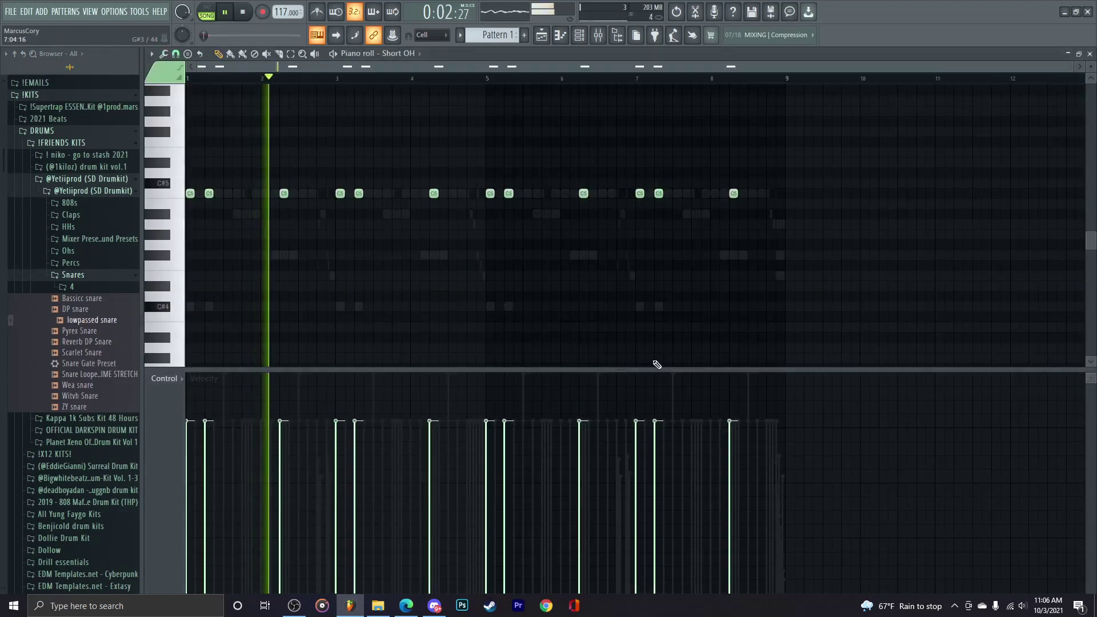
left_click(429, 53)
left_click(413, 122)
Step: Place lowpassed snare notes on C5 around the start of bar 2, raise their velocity, and repeat the pair every two bars through bar 8
left_click(252, 192)
left_click(274, 193)
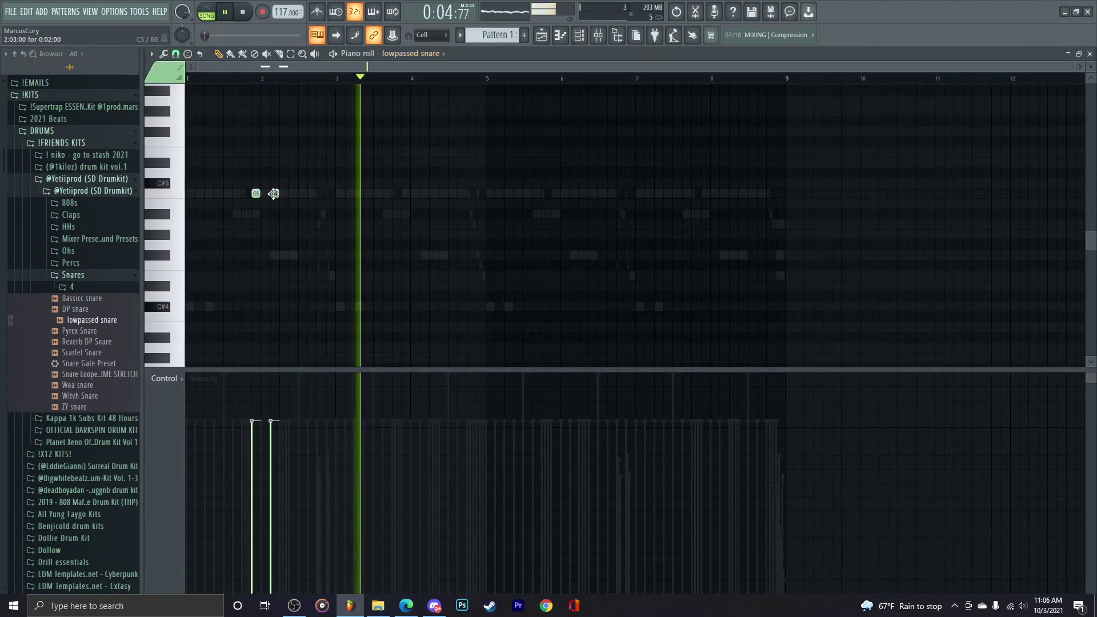
scroll(275, 197, "up", 2)
left_click_drag(275, 255, 725, 258)
key("ctrl+a")
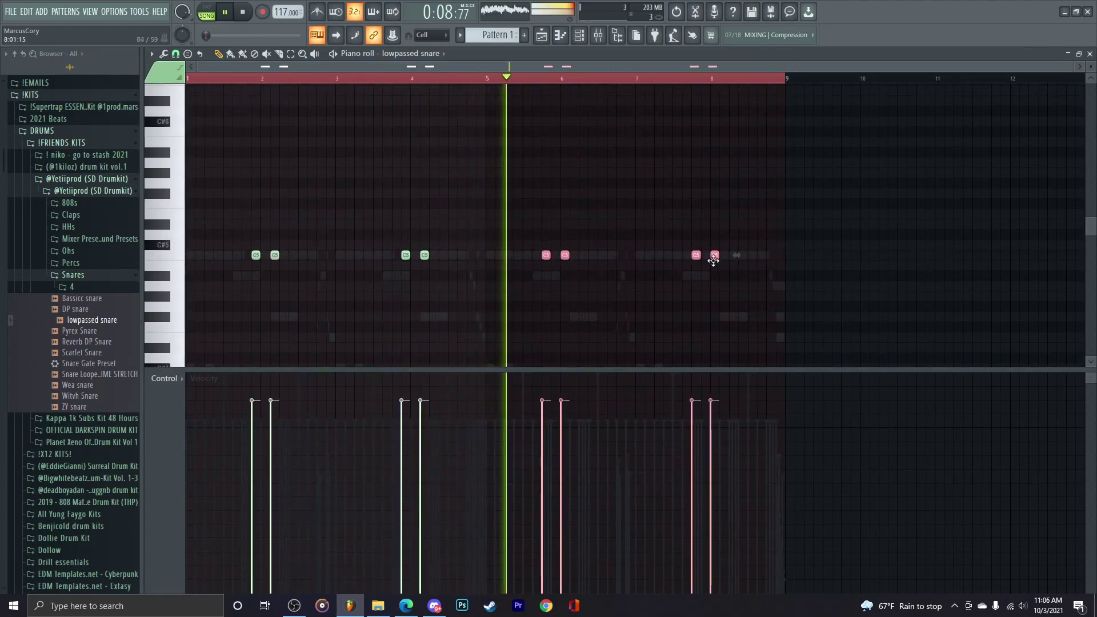
key("ctrl+a")
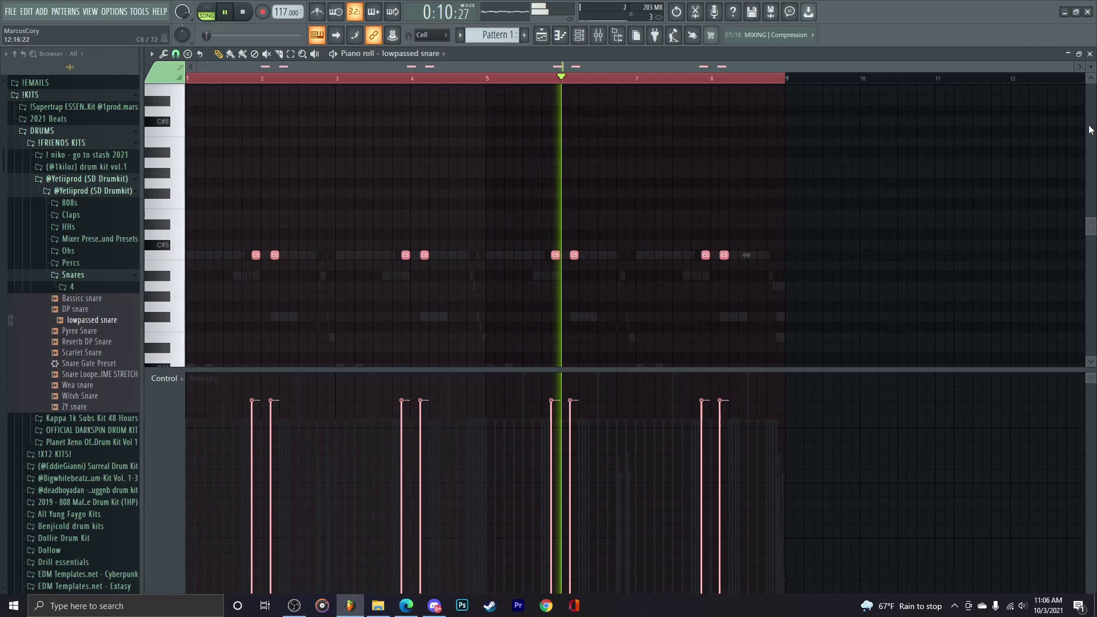
left_click(1089, 54)
Step: Enable Remove DC offset and Normalize for lowpassed snare, raise its trim, and set its time stretching mode to Auto
left_click(486, 369)
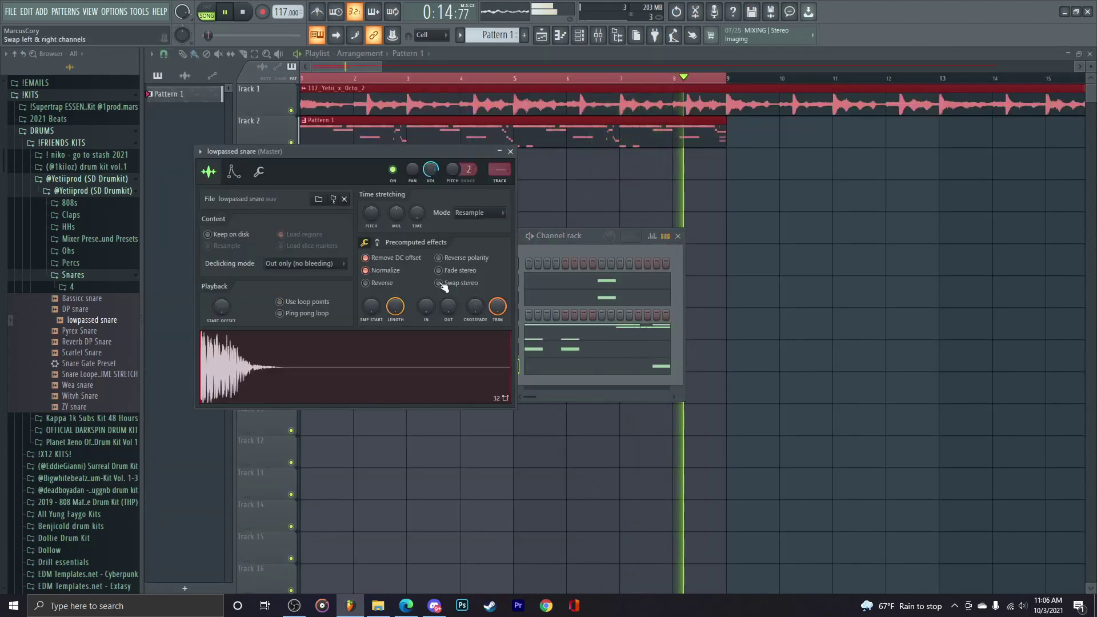
left_click(461, 214)
left_click(468, 315)
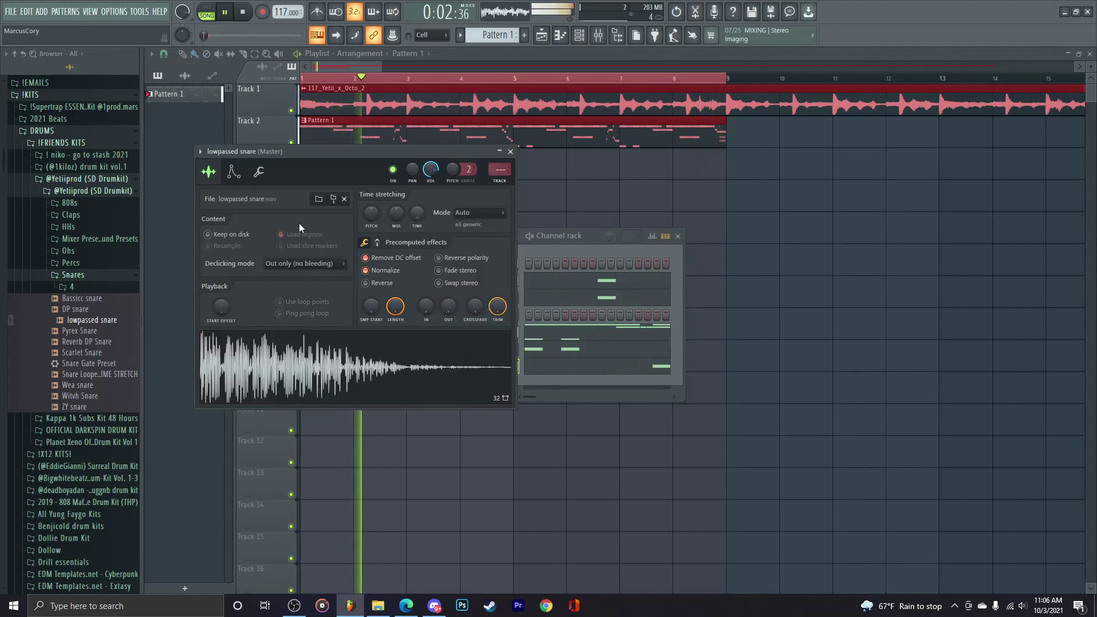
Step: Move on through the Snares folder and replace the lowpassed snare channel's sample with Reverb DP Snare
left_click(511, 152)
key("Down")
key("Down")
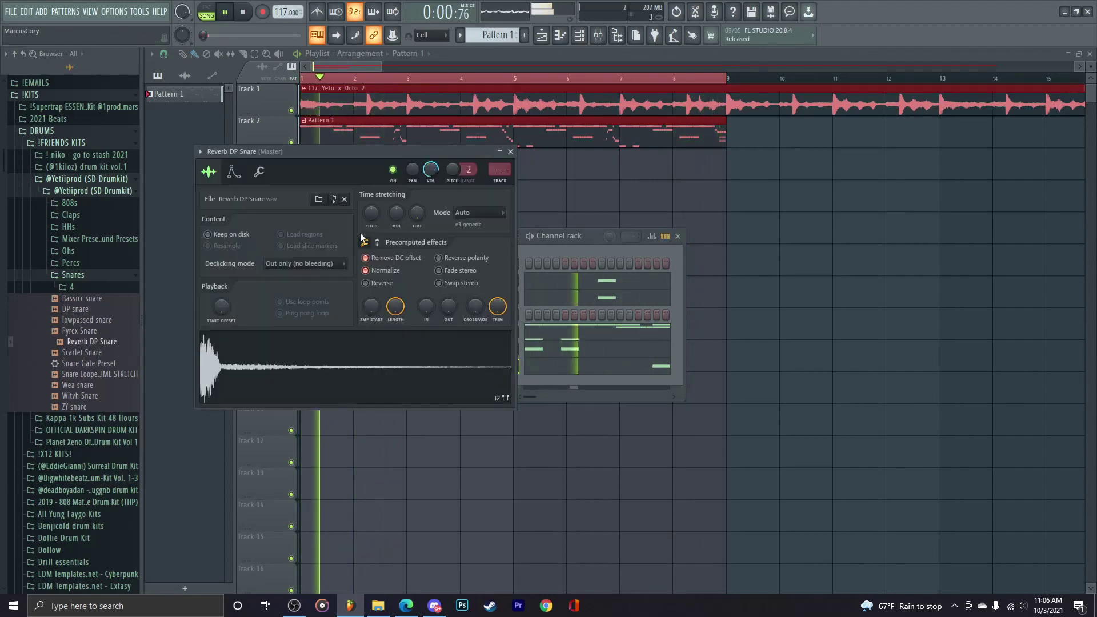
Step: Replace the Reverb DP Snare channel's sample with Scarlet Snare and reset its sample start offset
left_click(511, 152)
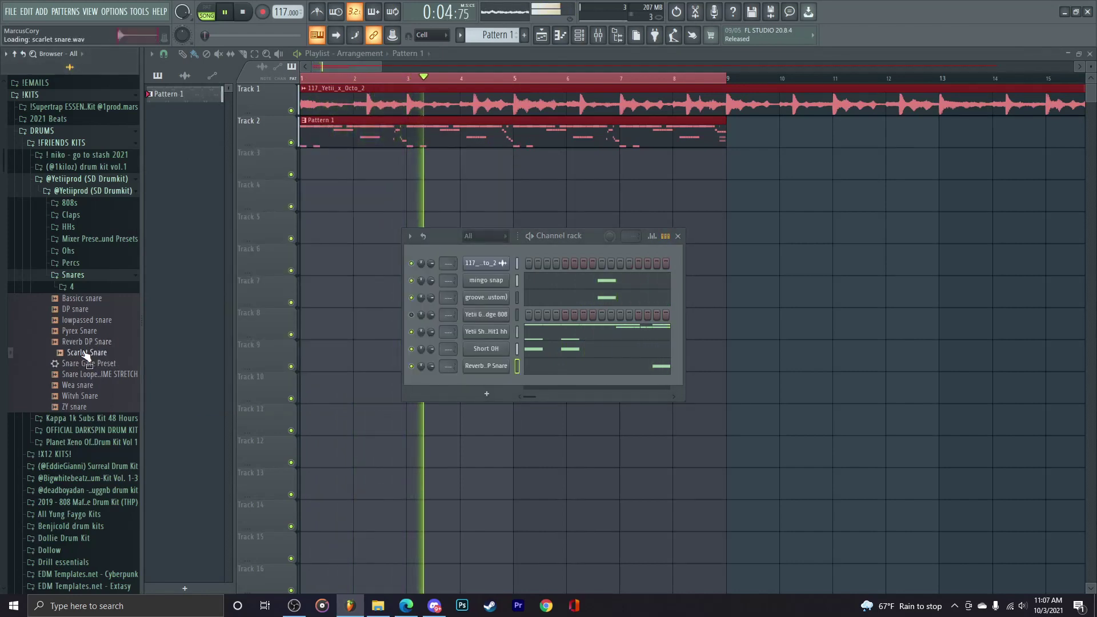
left_click(500, 369)
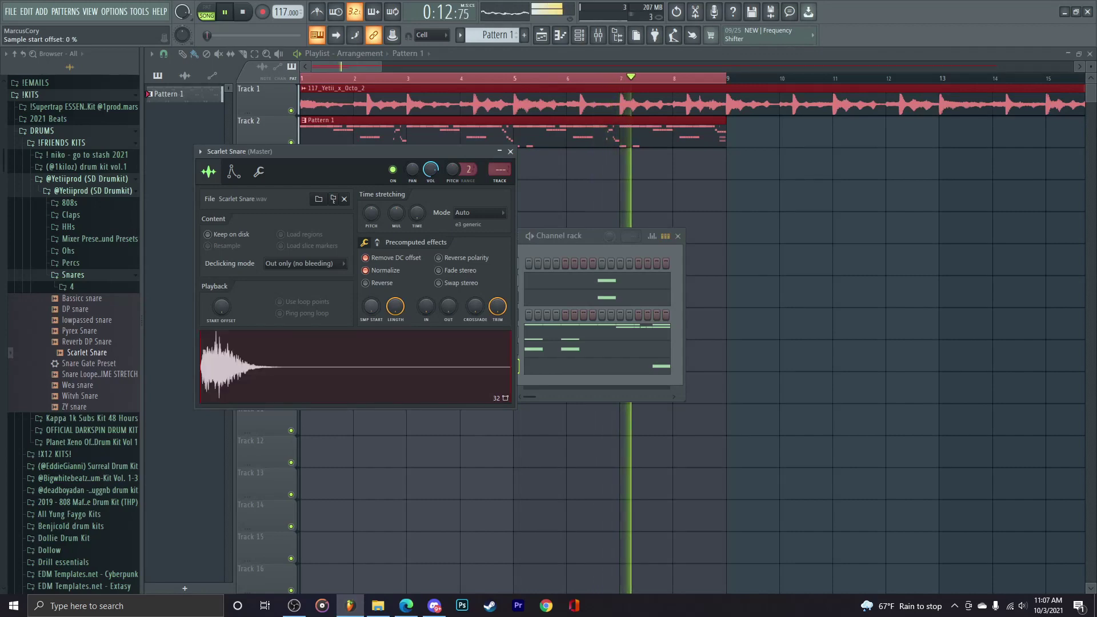
right_click(372, 310)
left_click(511, 152)
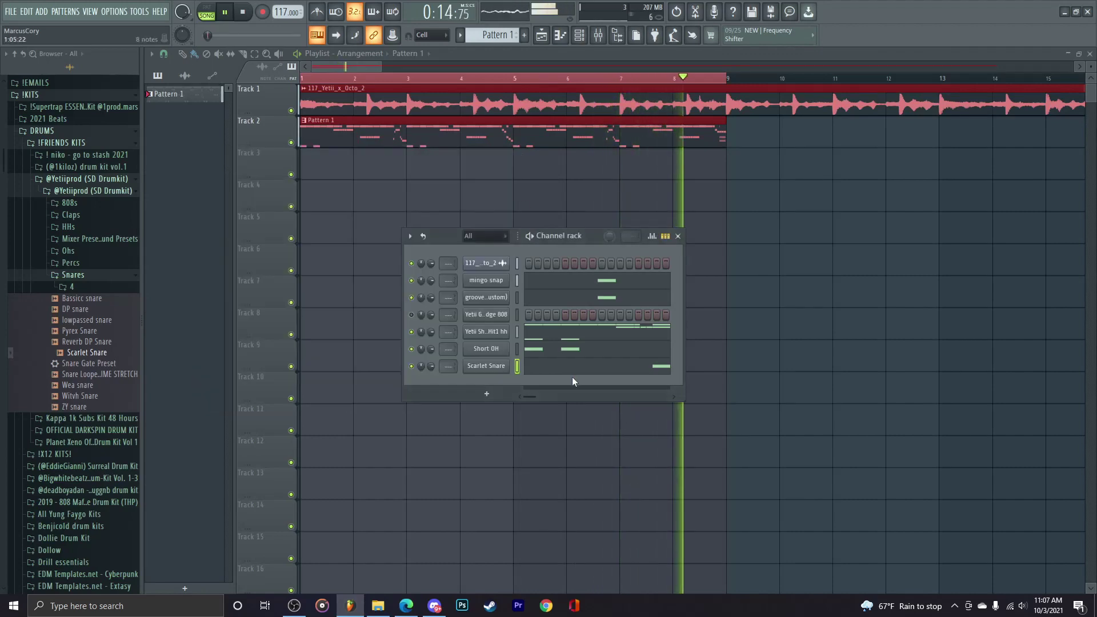
Step: Transpose all the Scarlet Snare notes down from C5 to A#4 in the piano roll
left_click(573, 376)
key("Down")
key("Down")
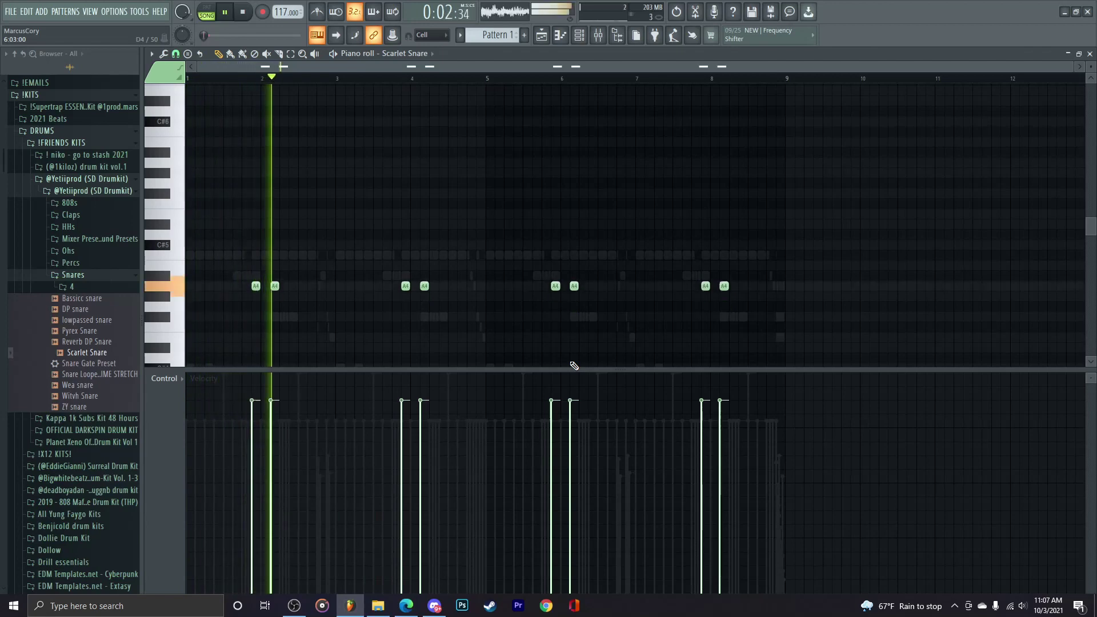
key("Down")
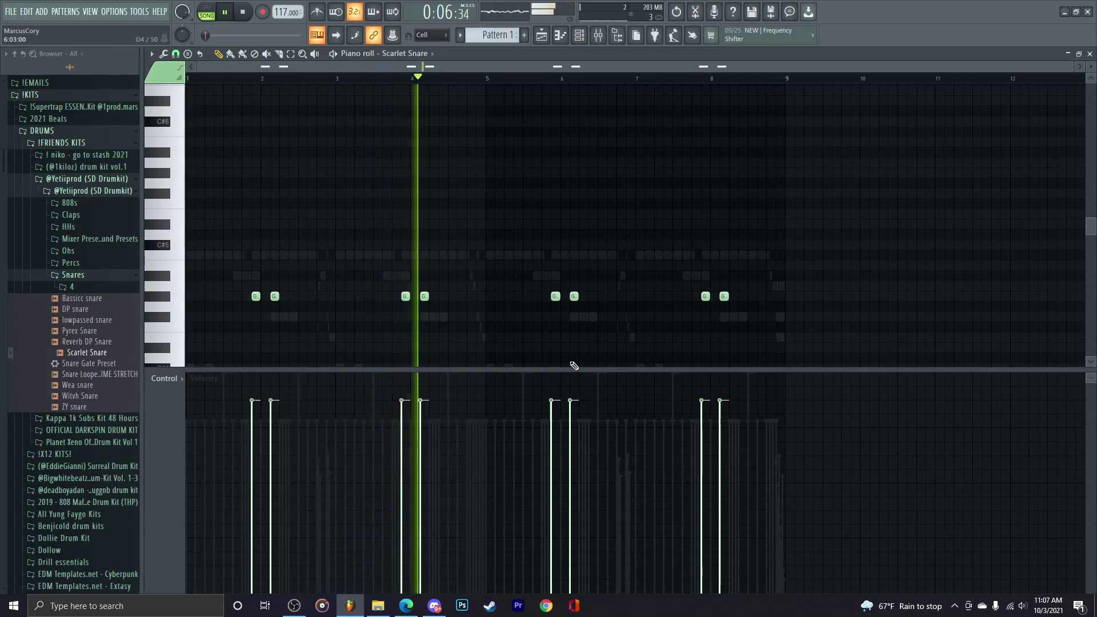
key("Up")
key("Up")
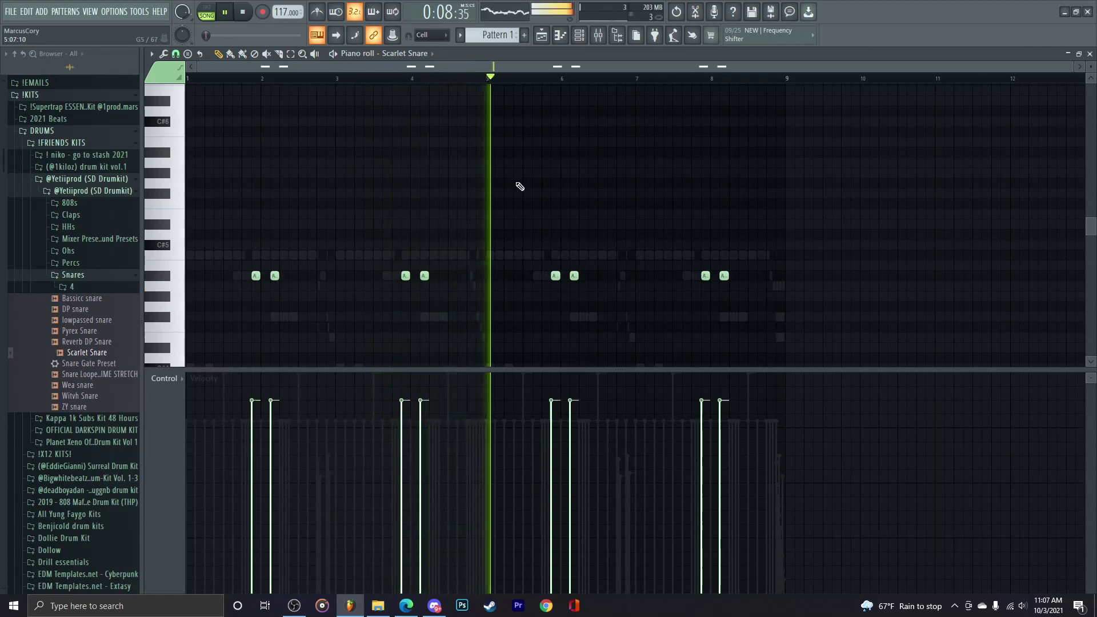
left_click(1090, 53)
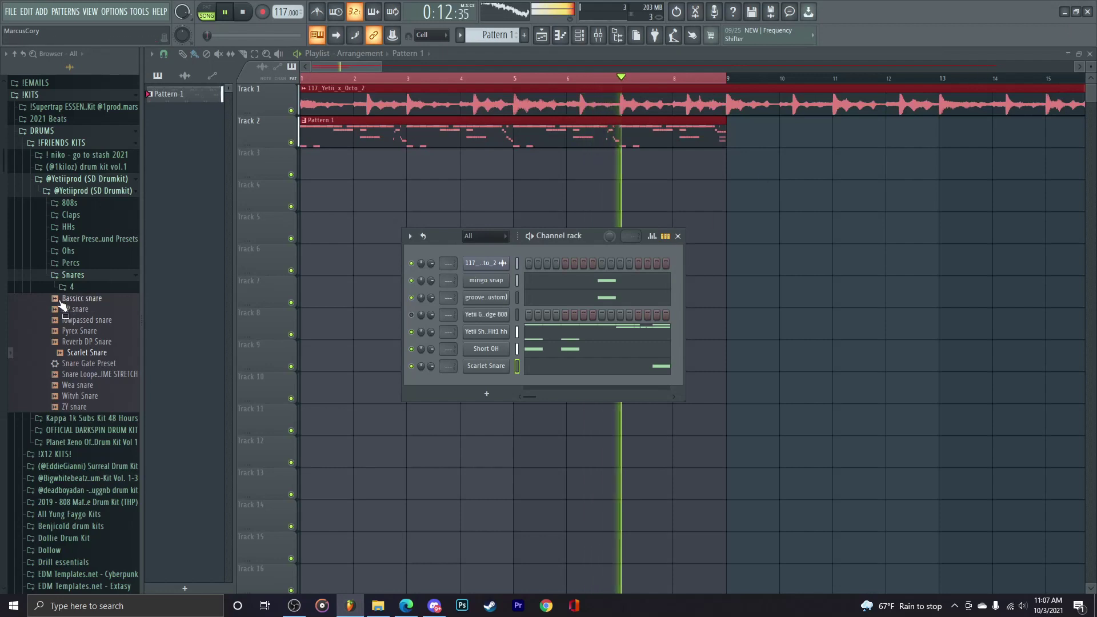
Step: Audition the samples in the Percs folder and add Yet Chant and Dro Rim to the channel rack
left_click(80, 277)
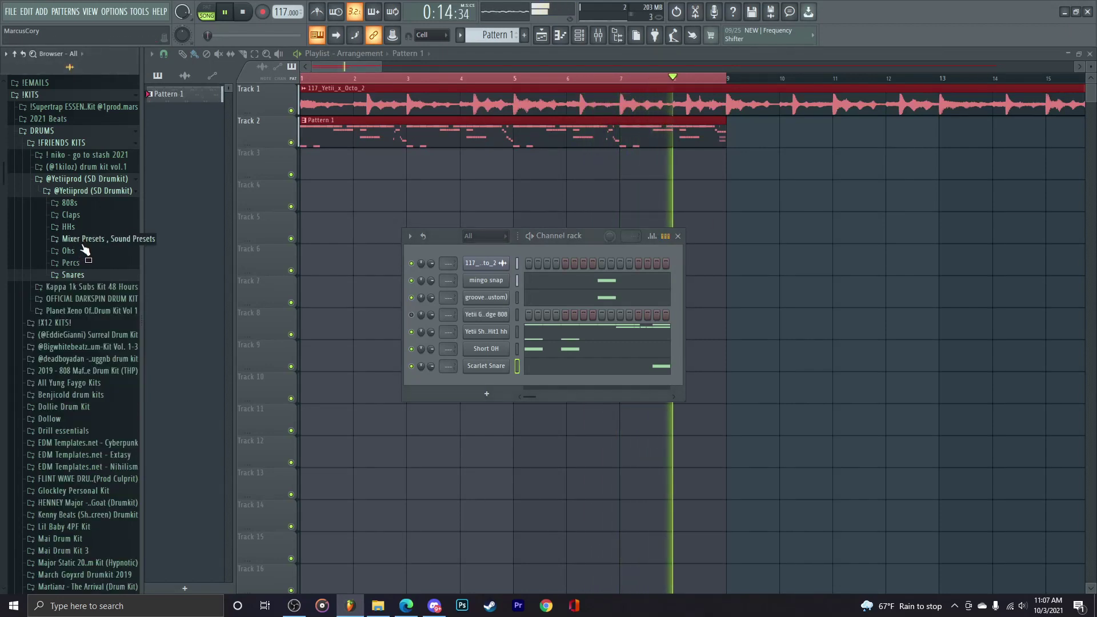
left_click(90, 265)
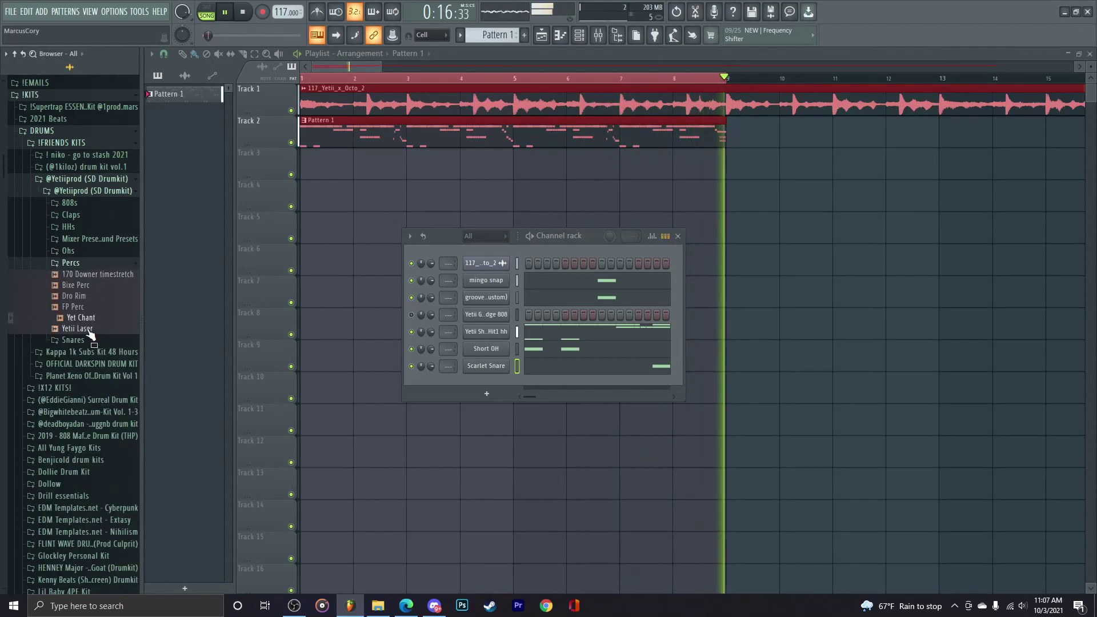
left_click(80, 307)
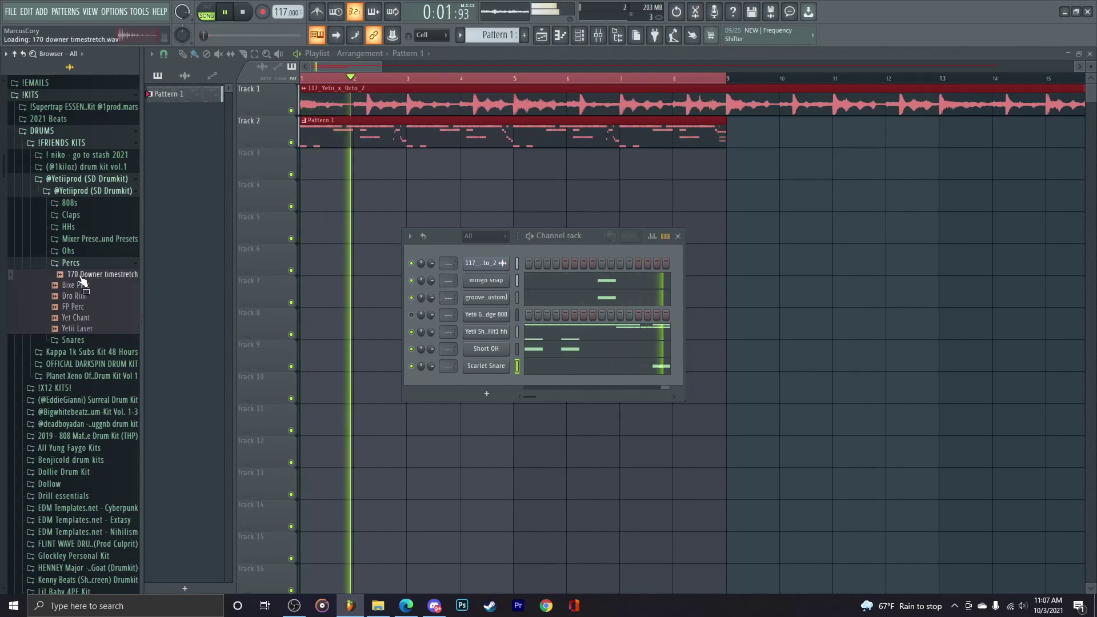
left_click_drag(79, 318, 503, 376)
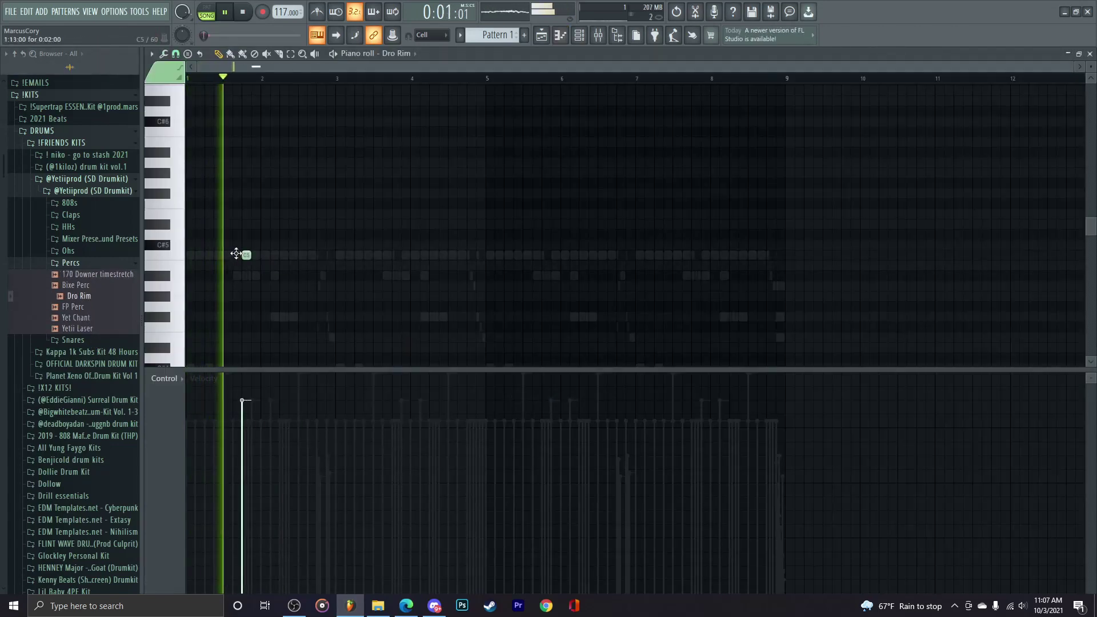
Step: Place Dro Rim notes on C5 just past the middle of bars 1 and 5, deleting the stray note in bar 4
left_click_drag(236, 254, 235, 255)
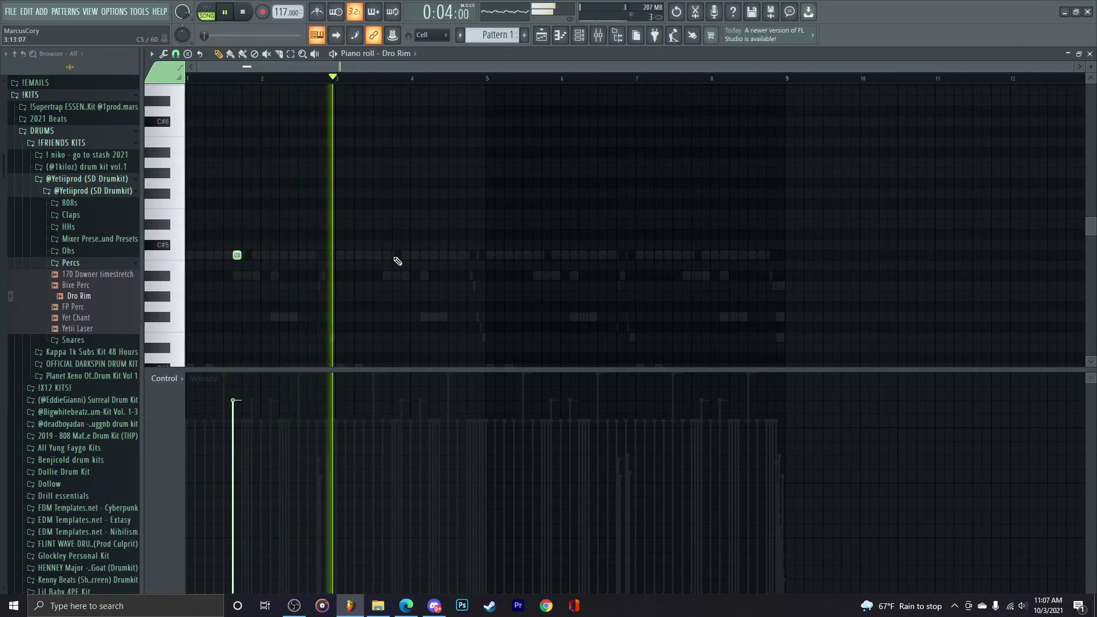
left_click(442, 256)
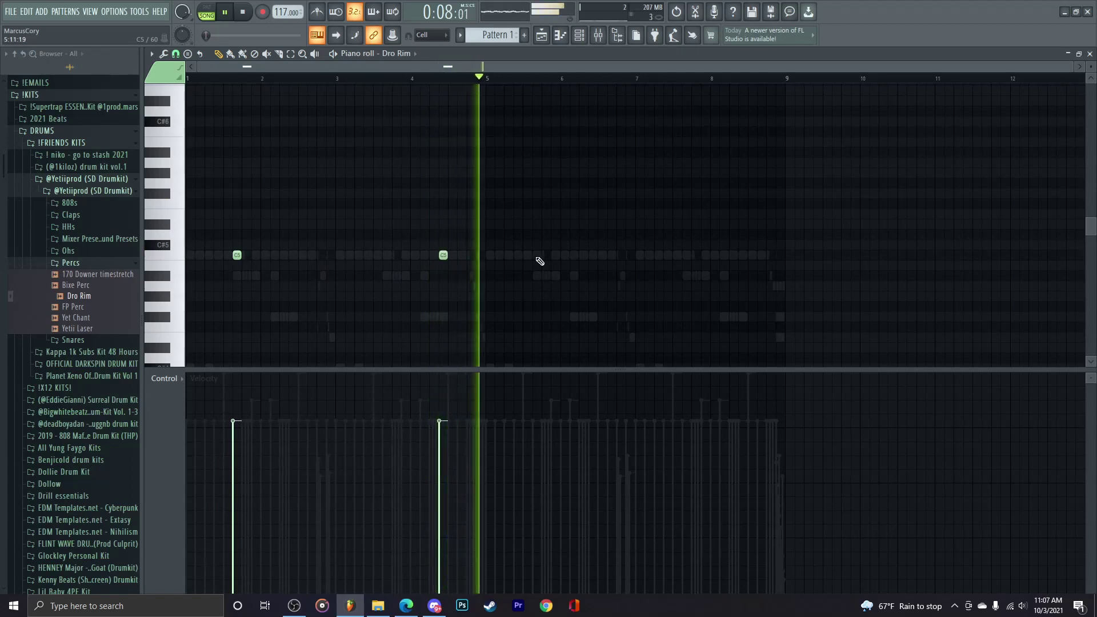
left_click(538, 258)
right_click(441, 257)
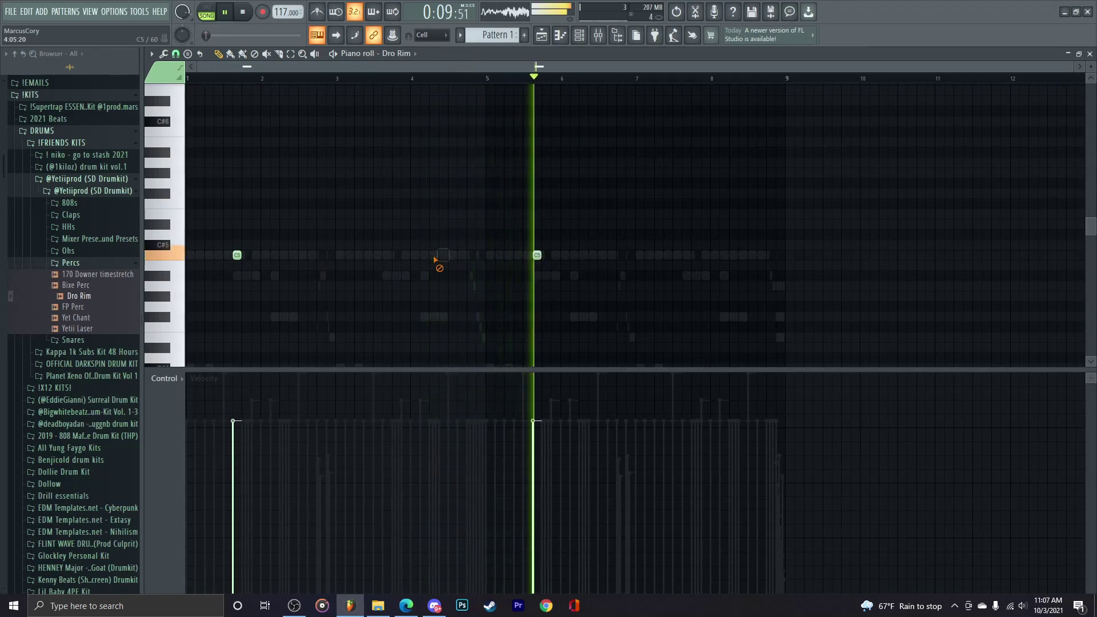
left_click(1090, 54)
Step: Enable Remove DC offset and Normalize for Yet Chant and set its time stretching mode to Auto
left_click(486, 383)
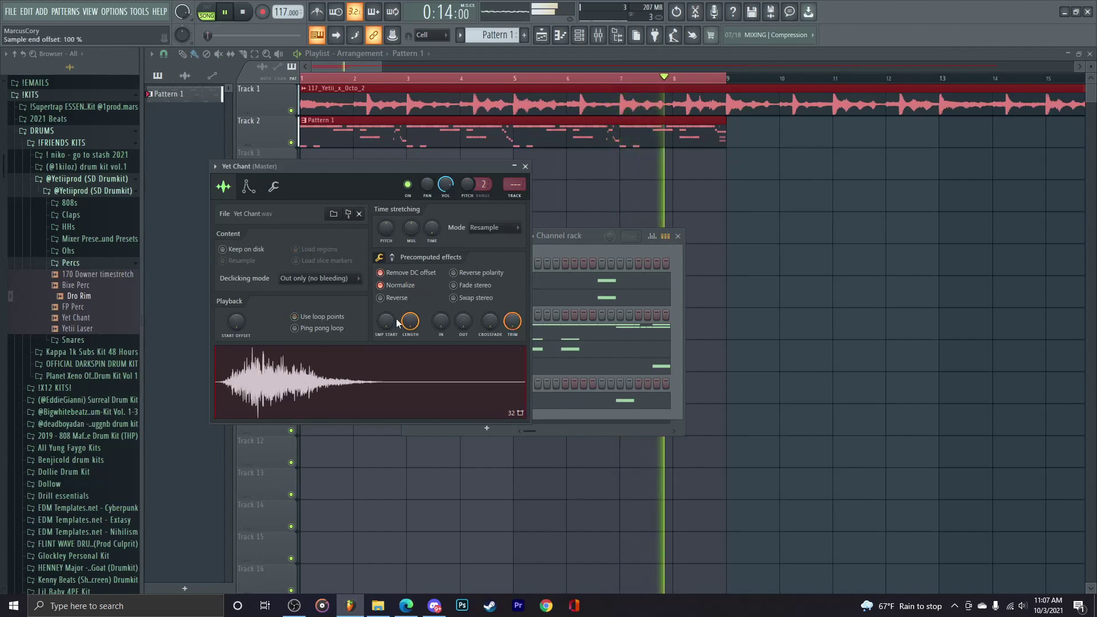
left_click(486, 228)
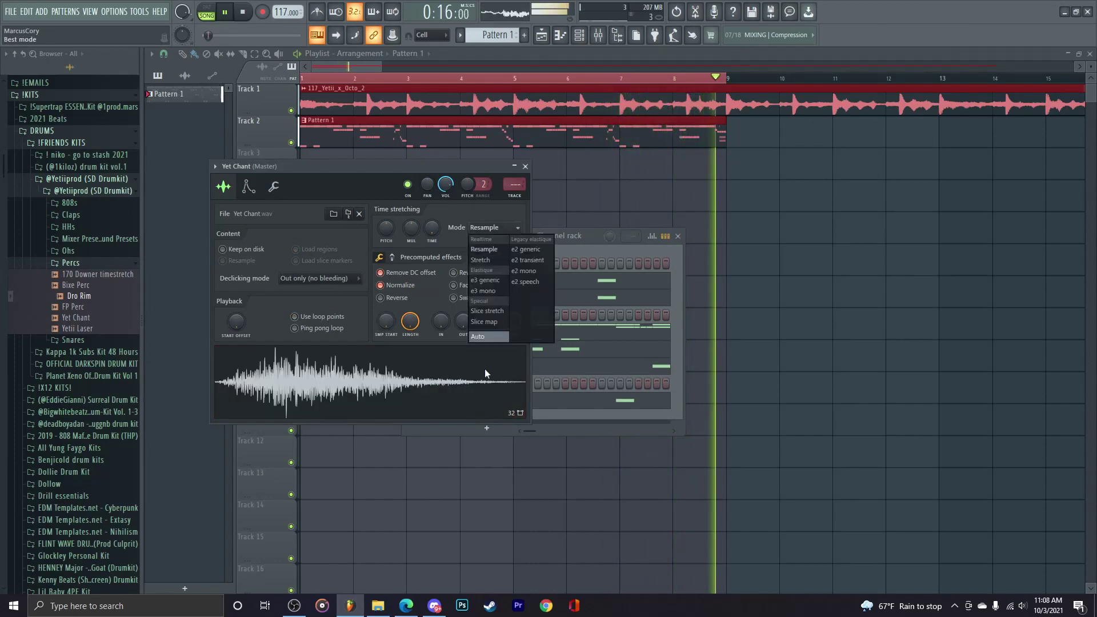
left_click(482, 338)
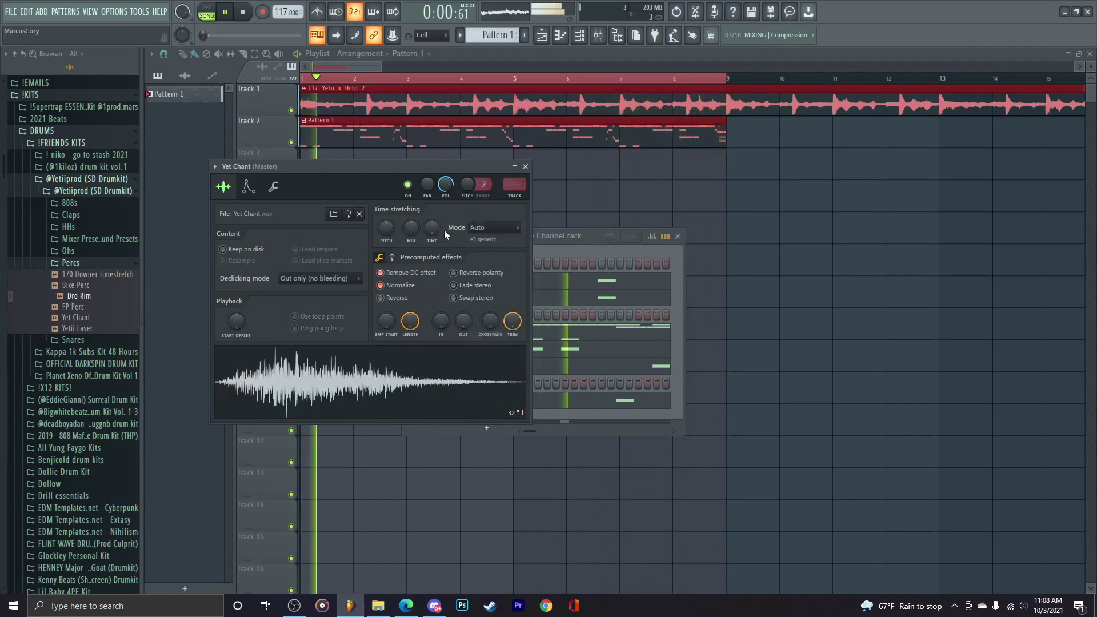
left_click(525, 166)
Step: Place Yet Chant notes on C5 in bars 3 and 7, lower their velocity, and shift both to step 7 of their bars
right_click(523, 380)
left_click(540, 386)
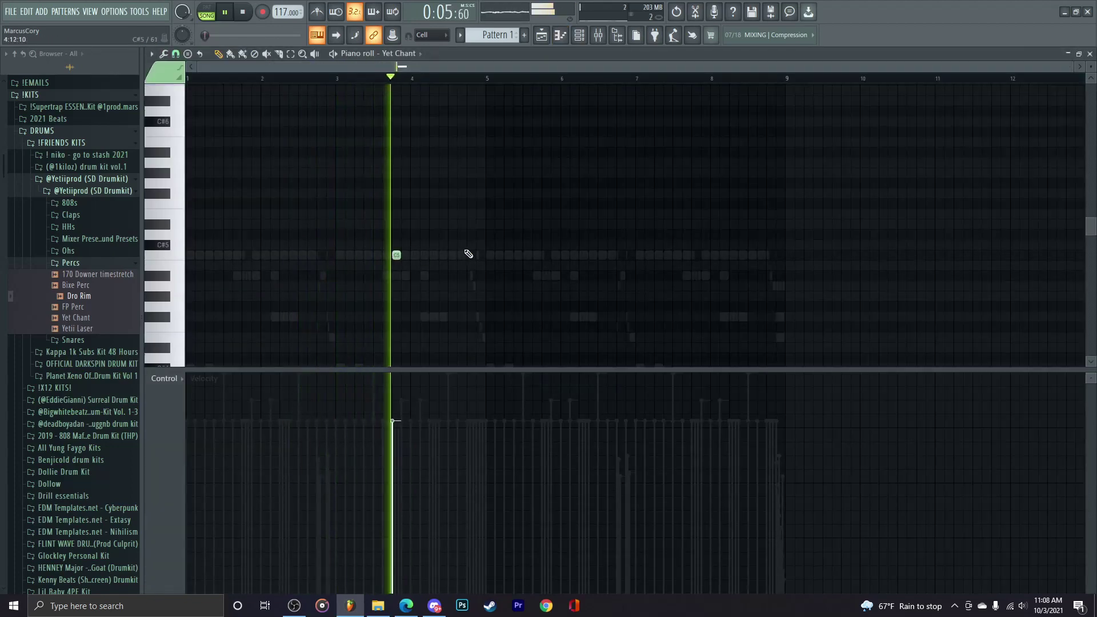
left_click(693, 255)
key("ctrl+a")
left_click_drag(397, 255, 359, 255)
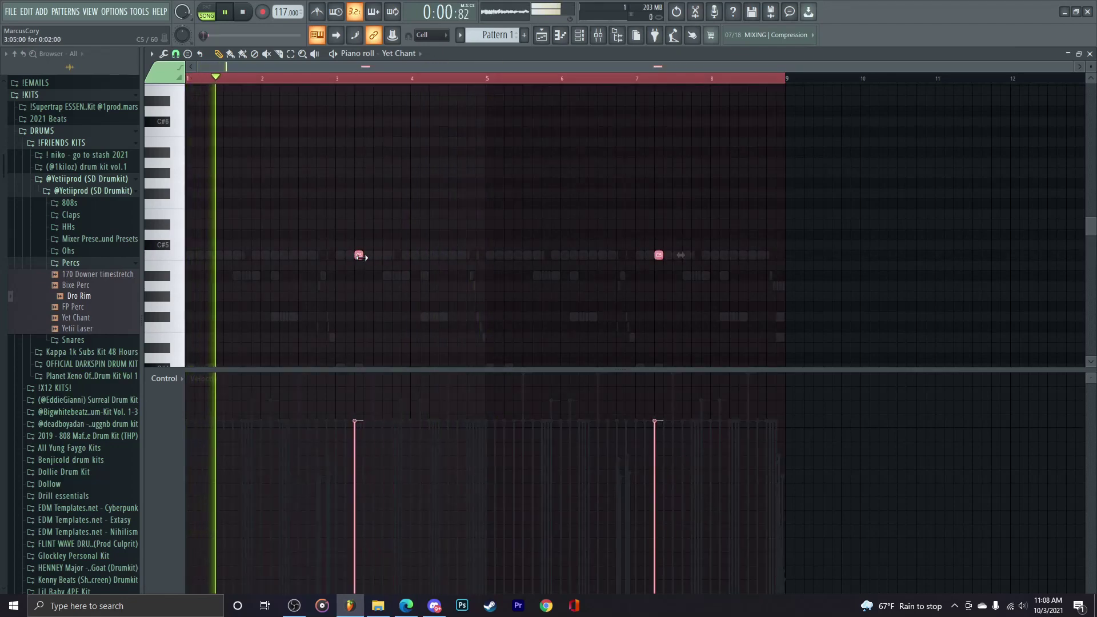
scroll(360, 256, "down", 5)
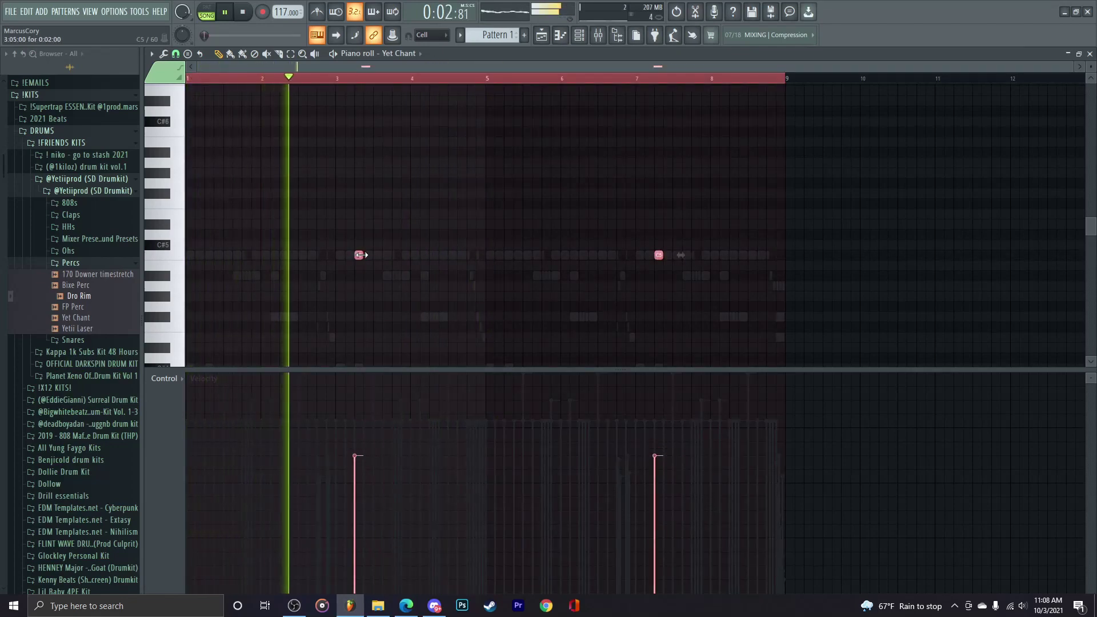
left_click(493, 282)
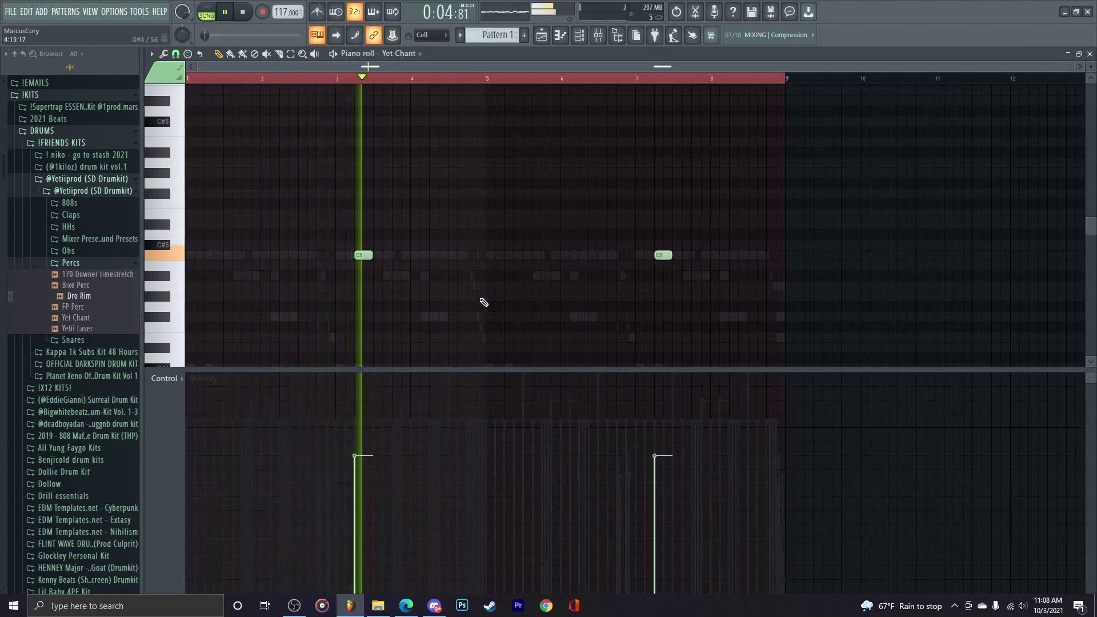
key("ctrl+a")
mouse_move(363, 254)
left_mouse_down()
mouse_move(353, 255)
mouse_move(369, 255)
left_mouse_up()
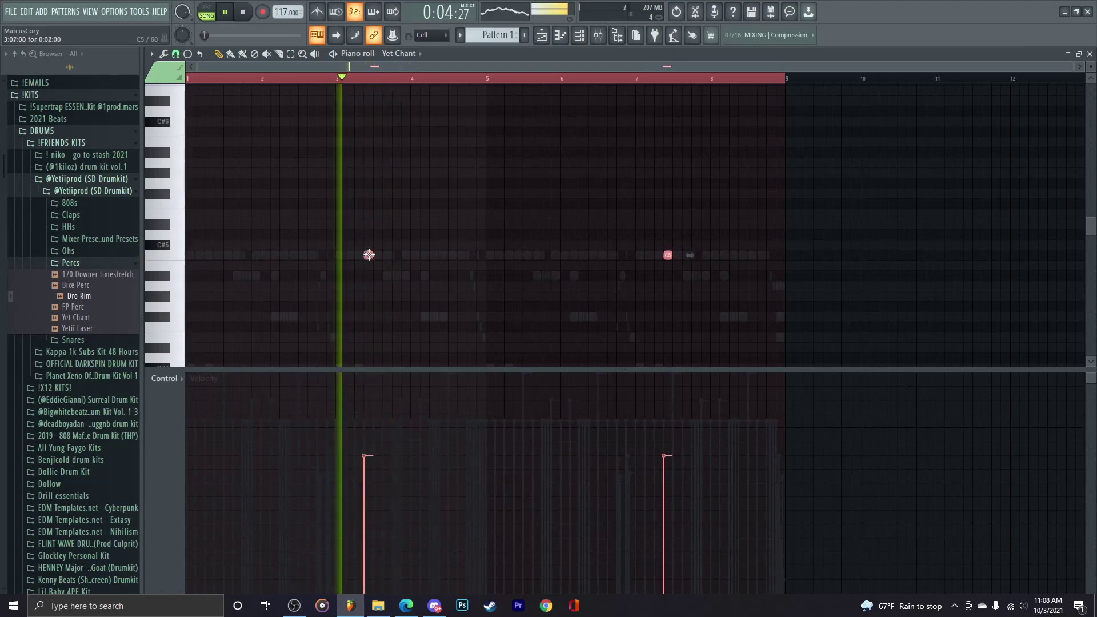
Step: Turn on the volume envelope for the Yet Chant channel and close the Percs folder in the browser
left_click(579, 35)
left_click(487, 383)
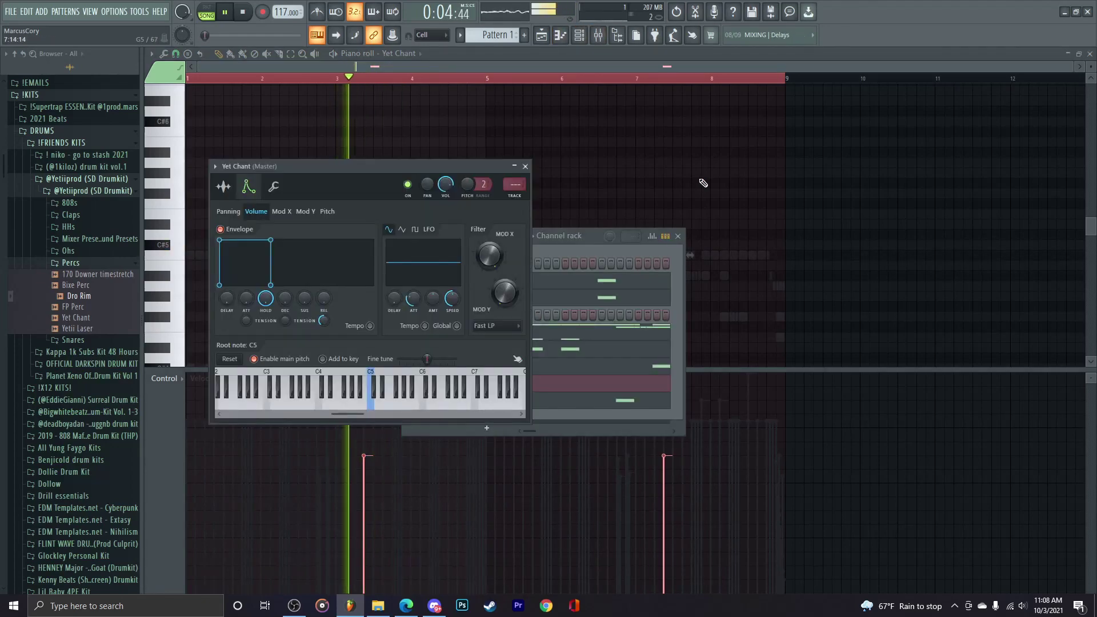
left_click(710, 189)
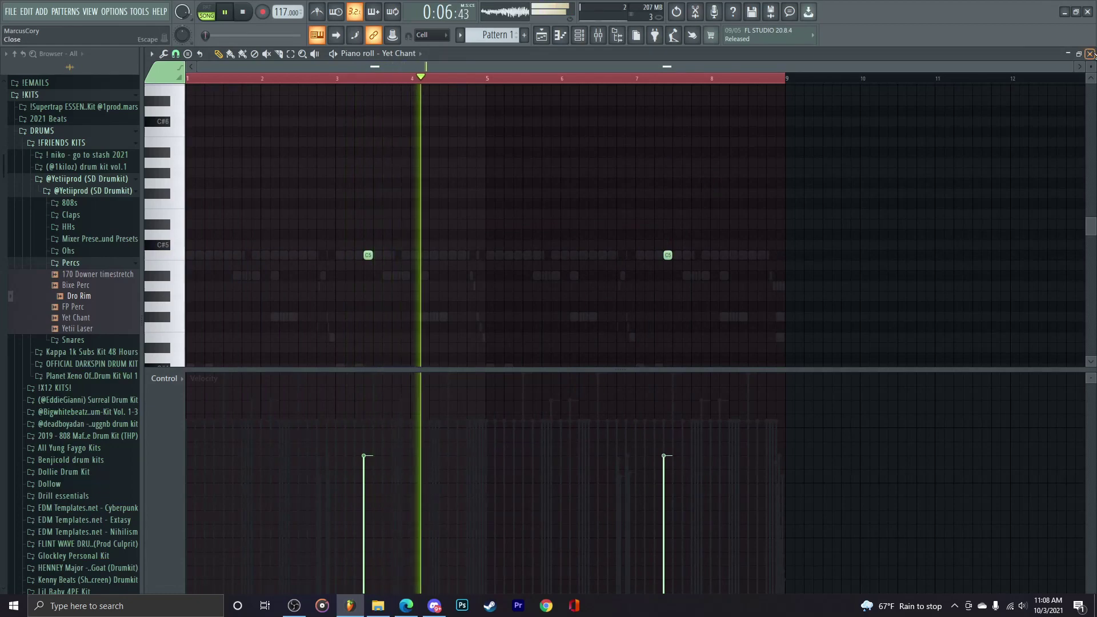
key("F7")
left_click(525, 166)
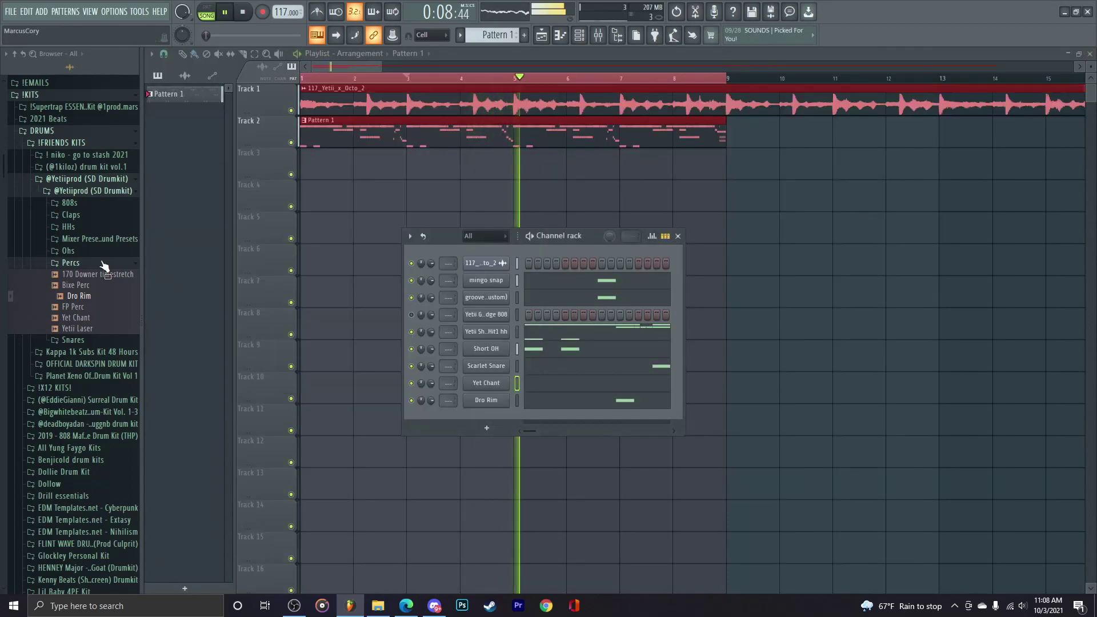
left_click(97, 264)
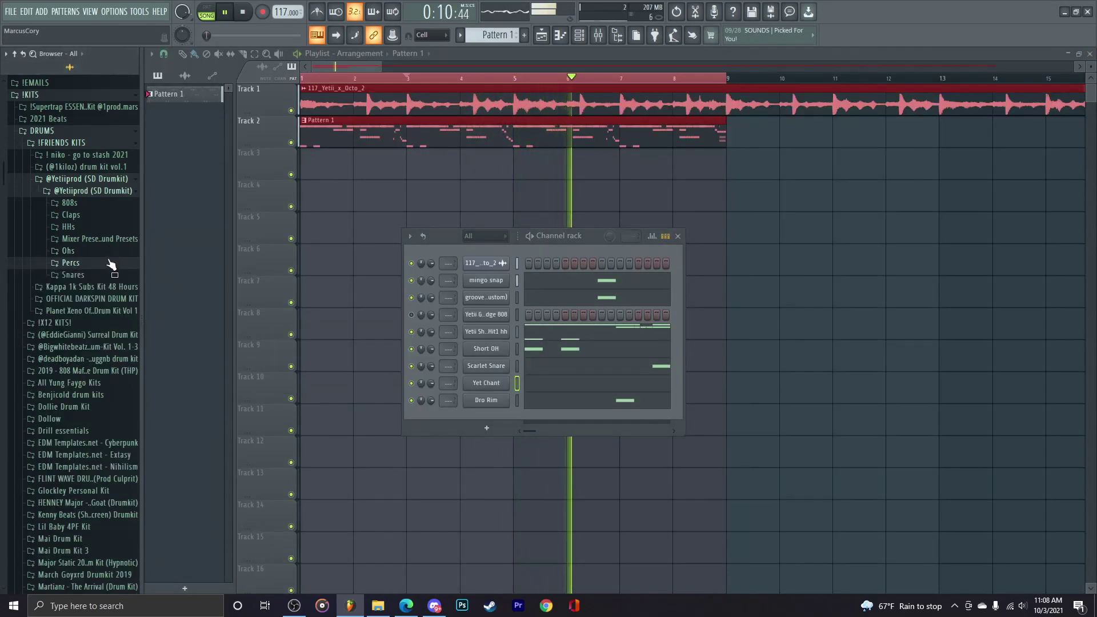
scroll(106, 282, "up", 4)
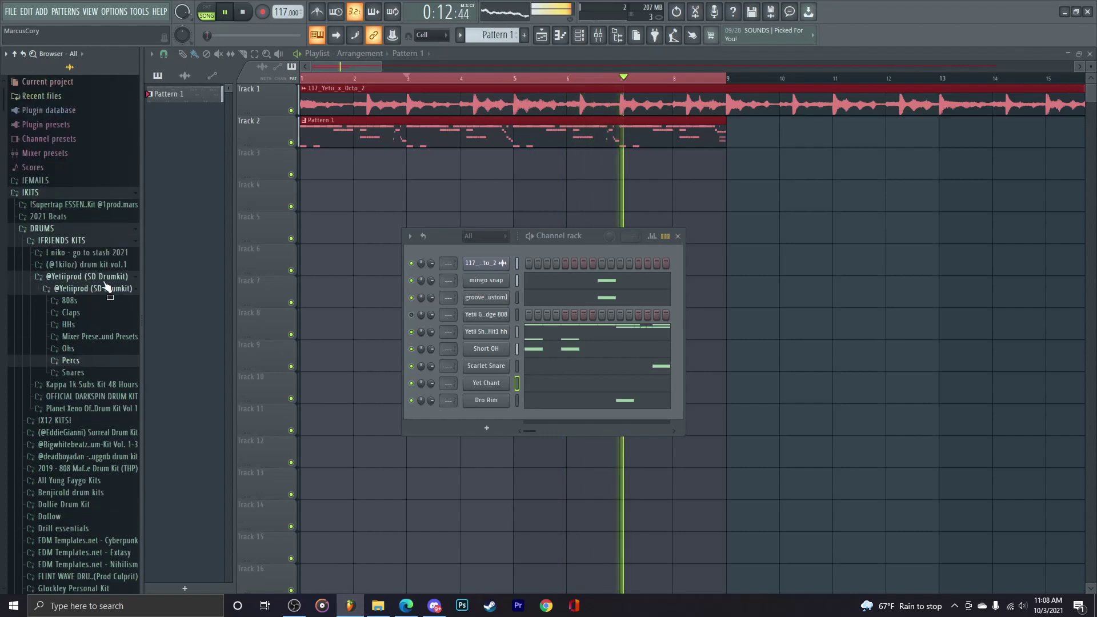
Step: Move both Yet Chant notes earlier to step 3 of bars 3 and 7, reduce their velocity, and shorten them to one step using 1/4 beat snap
left_click(602, 386)
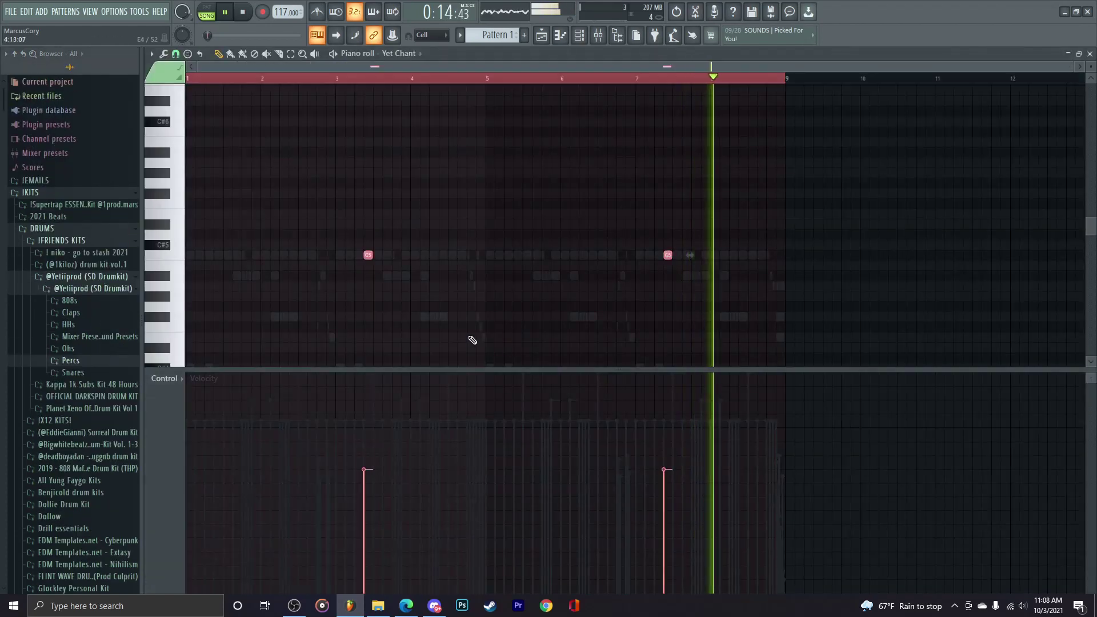
left_click_drag(368, 259, 351, 256)
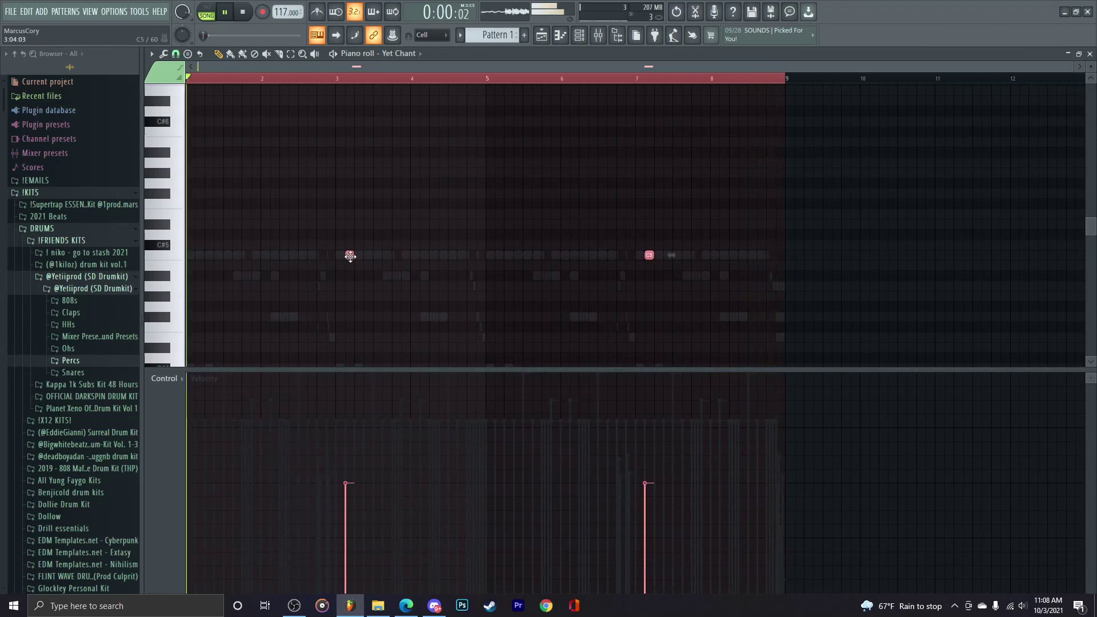
left_click(176, 53)
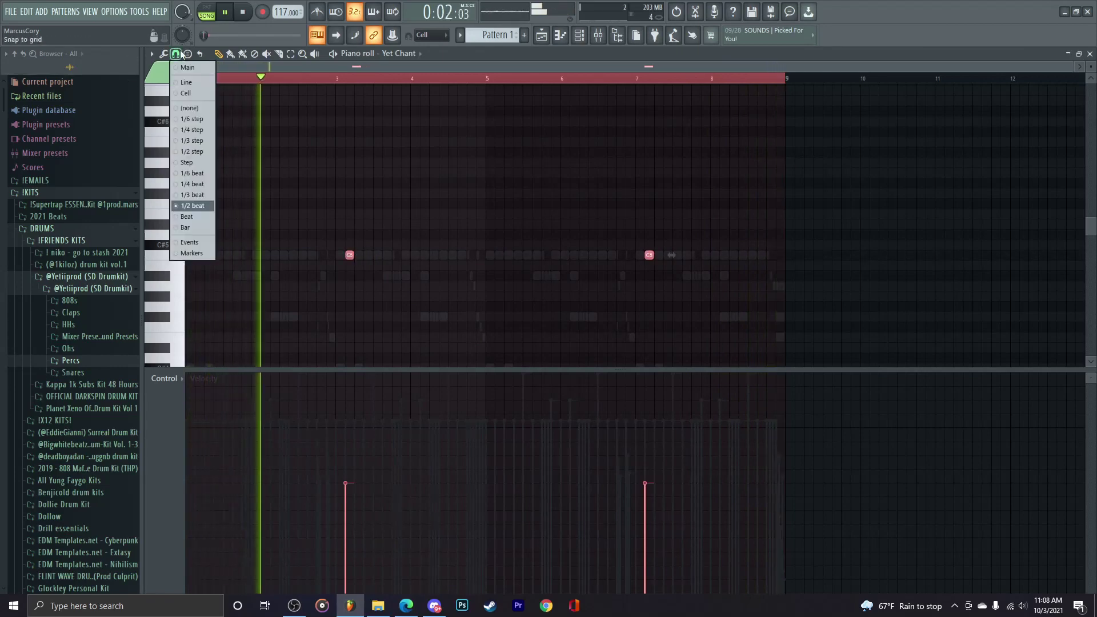
left_click(191, 184)
left_click(395, 263)
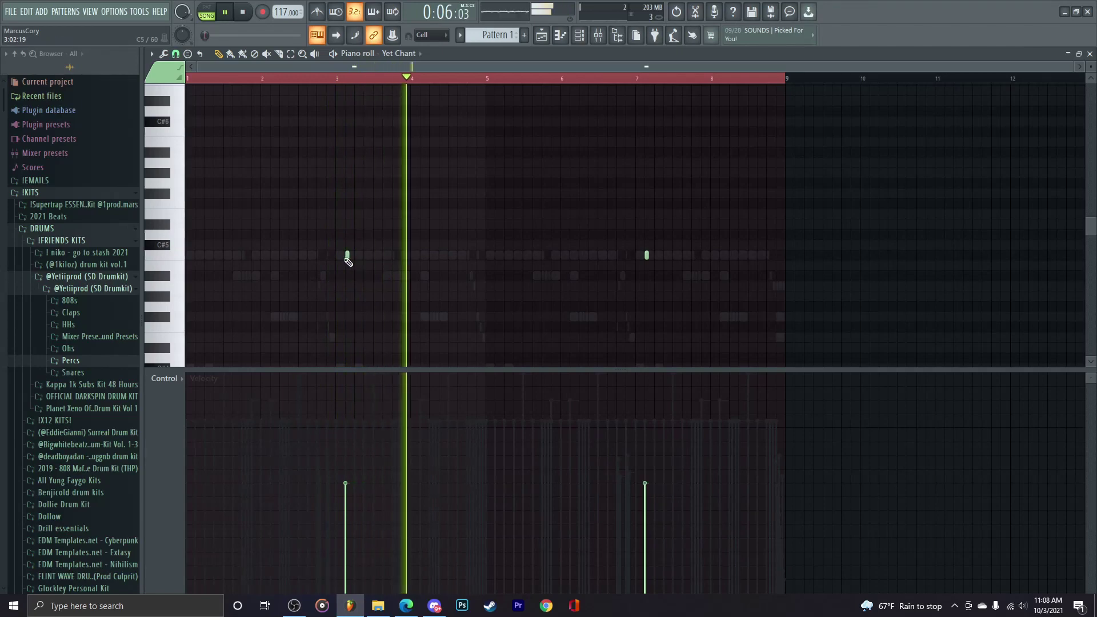
left_click(1091, 53)
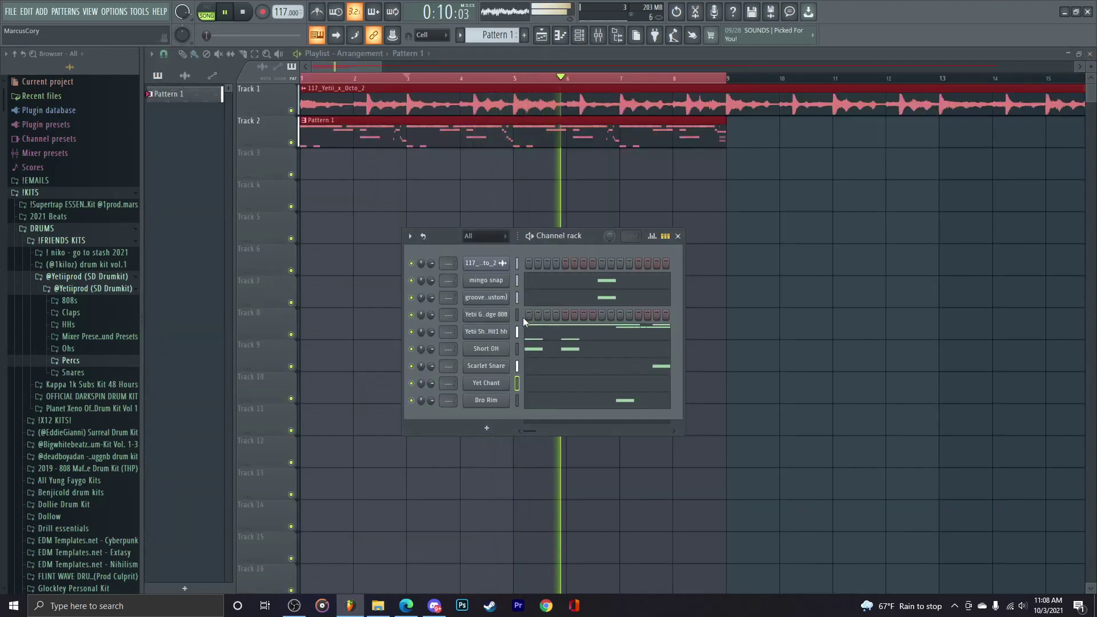
Step: Close the channel rack, clear the playlist's loop selection, and play the melody loop from bar 17 and around bar 24
left_click(679, 236)
scroll(344, 69, "down", 3)
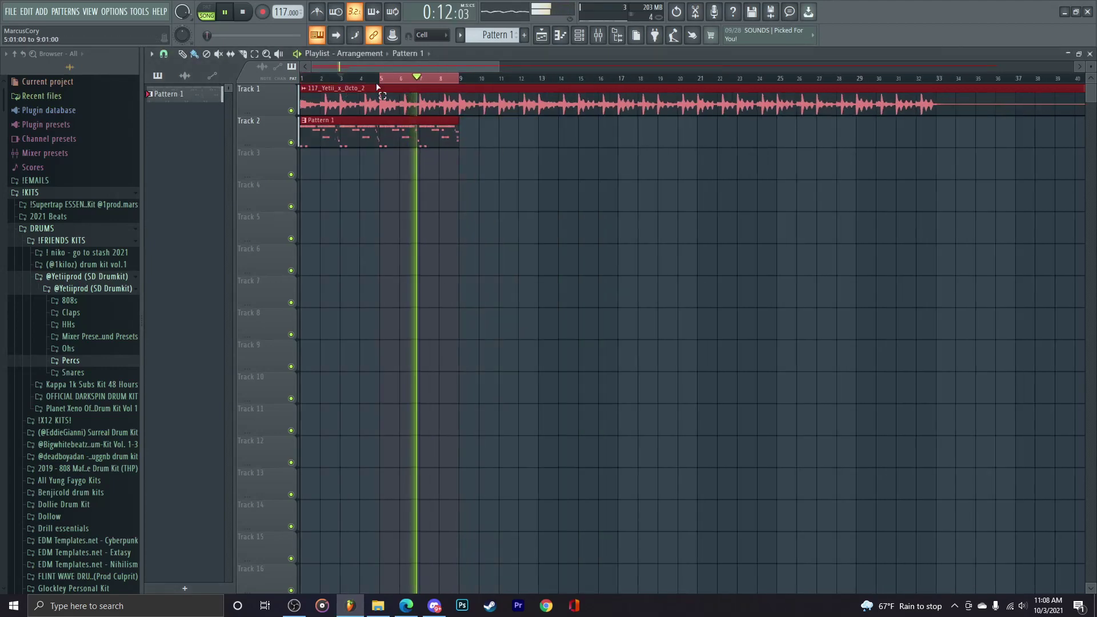
left_click(462, 80)
left_click(620, 79)
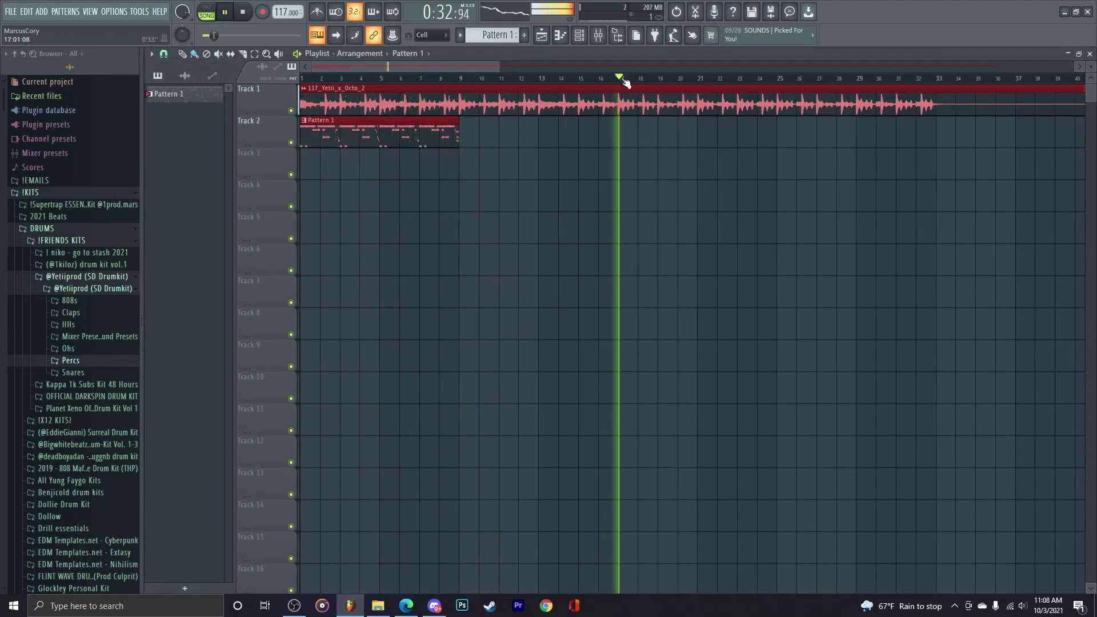
left_click(766, 81)
scroll(429, 147, "down", 3)
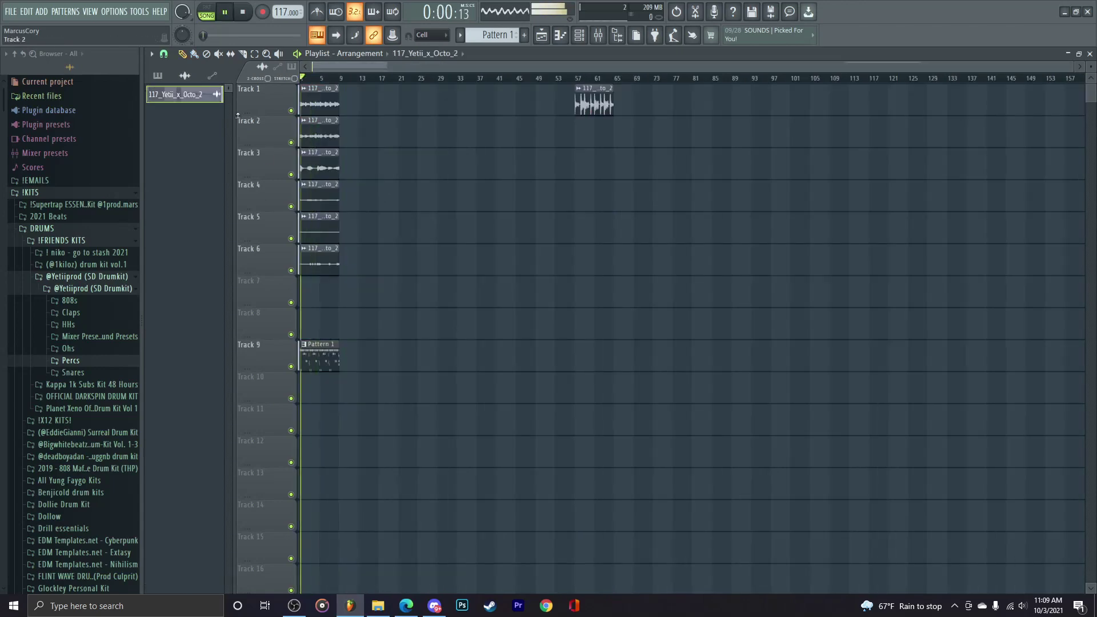
Step: Move the Pattern 1 clip up to track 8 and set the playlist loop selection over bars 1 to 8
scroll(237, 116, "up", 3)
left_click_drag(367, 356, 367, 325)
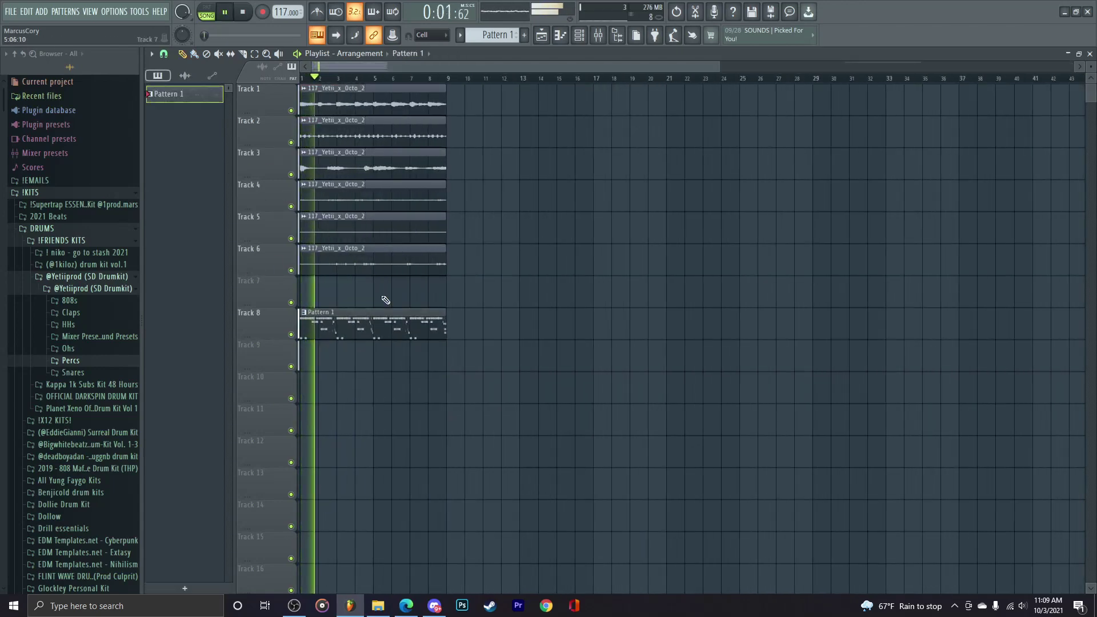
left_click_drag(440, 83, 423, 84)
Step: Open the piano roll of the Yetii Grudge 808 channel from the channel rack
left_click(579, 35)
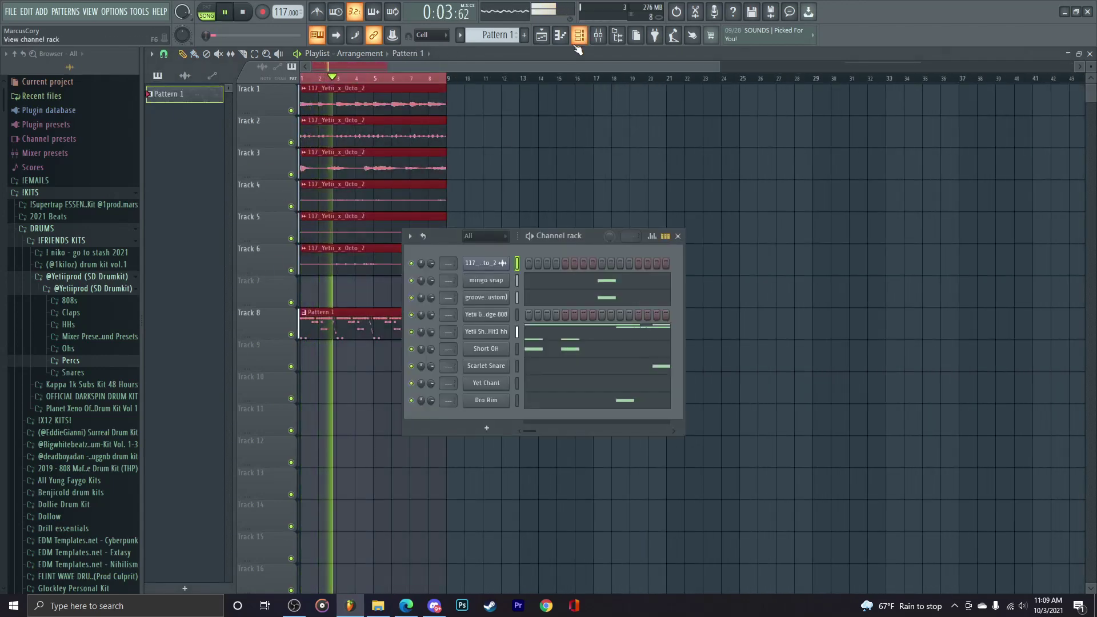
right_click(537, 317)
left_click(544, 316)
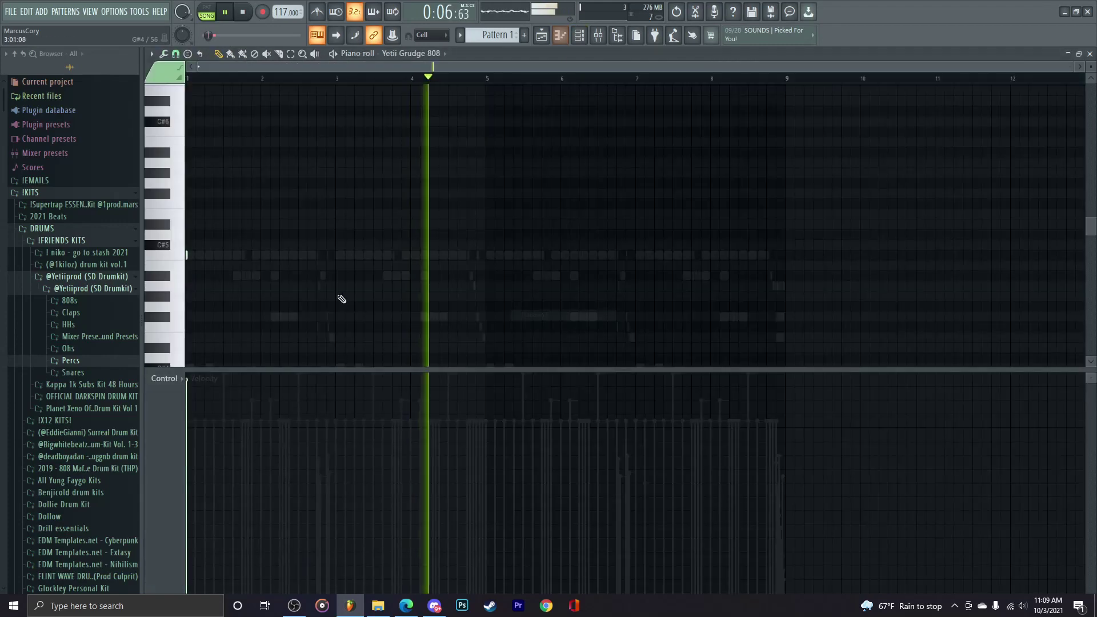
Step: Open the melody sample 117_Yetii_x_Octo_2 in the Newtone pitch corrector and examine its bass notes in bars 57 to 64
left_click(599, 36)
left_click(491, 264)
right_click(344, 393)
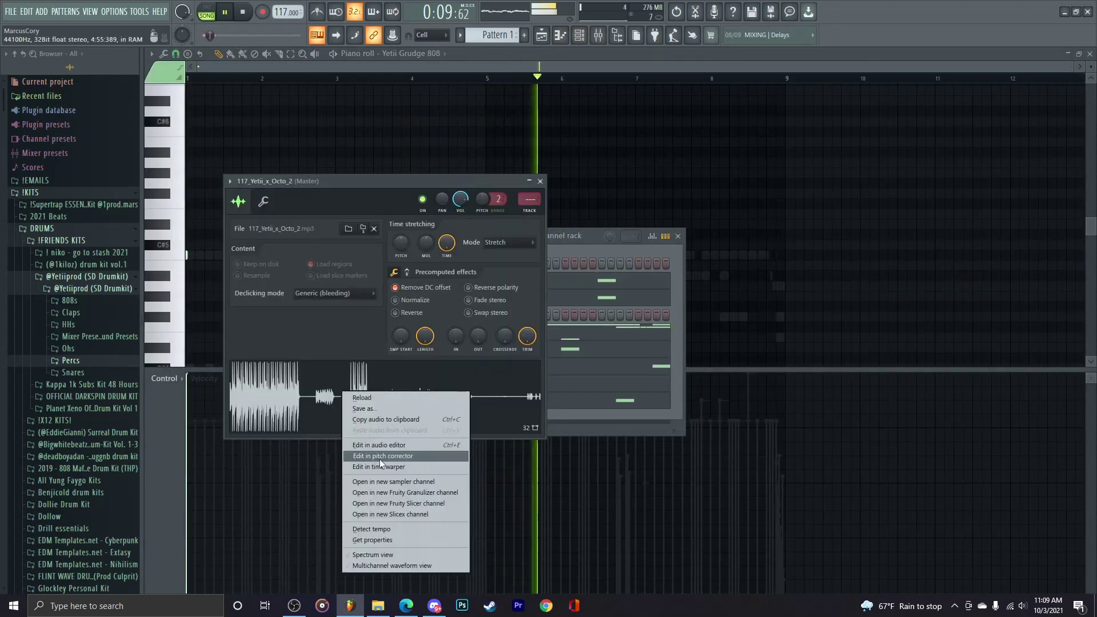
left_click(379, 458)
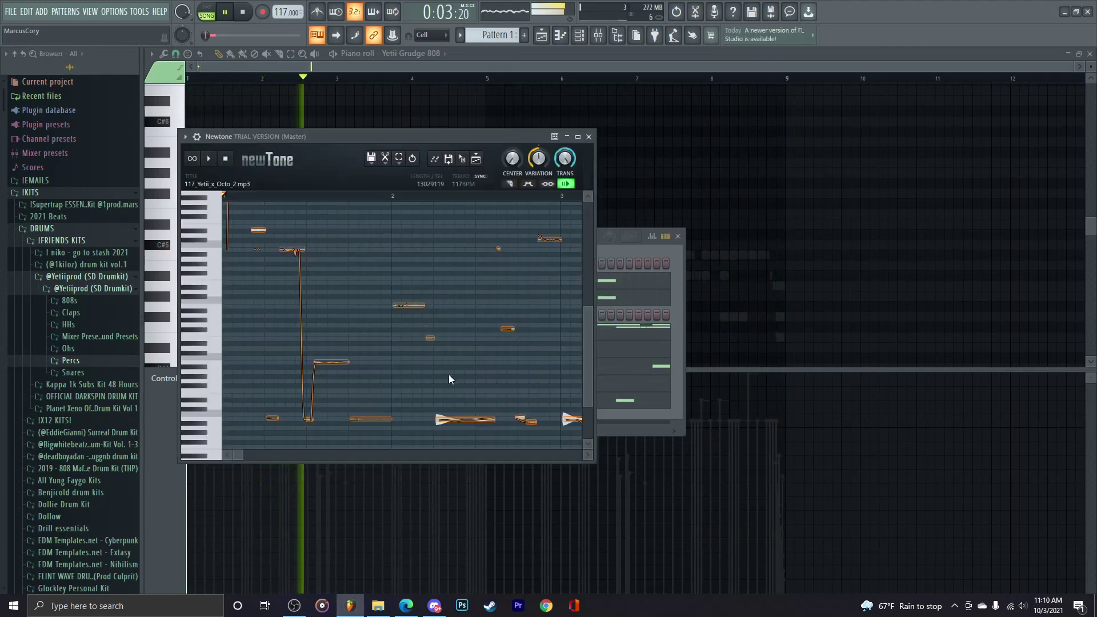
scroll(394, 357, "down", 5)
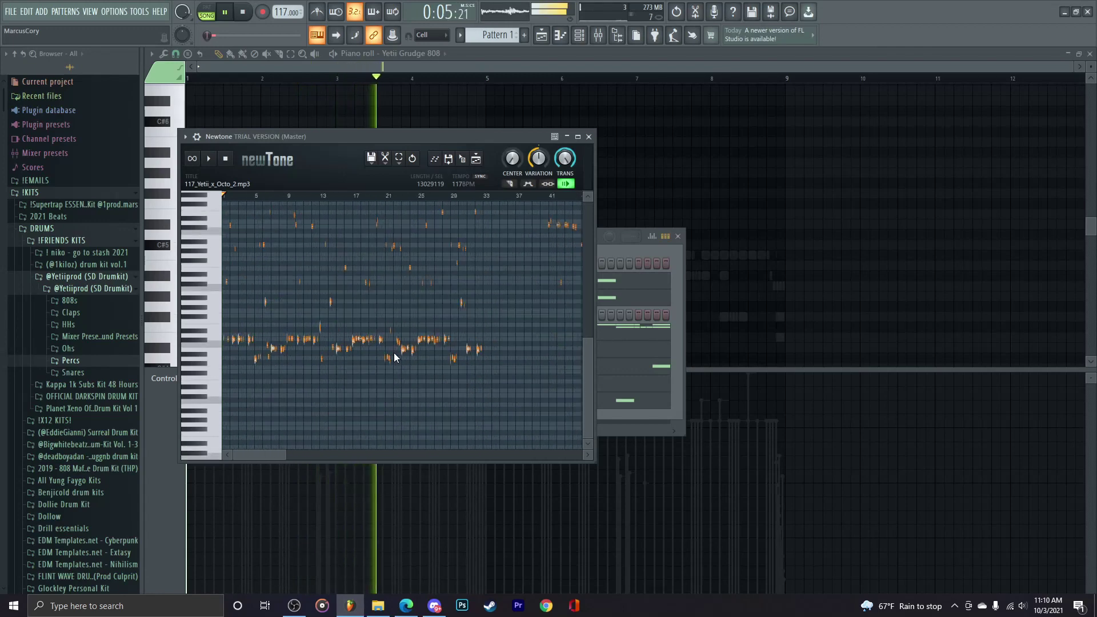
scroll(393, 352, "up", 4)
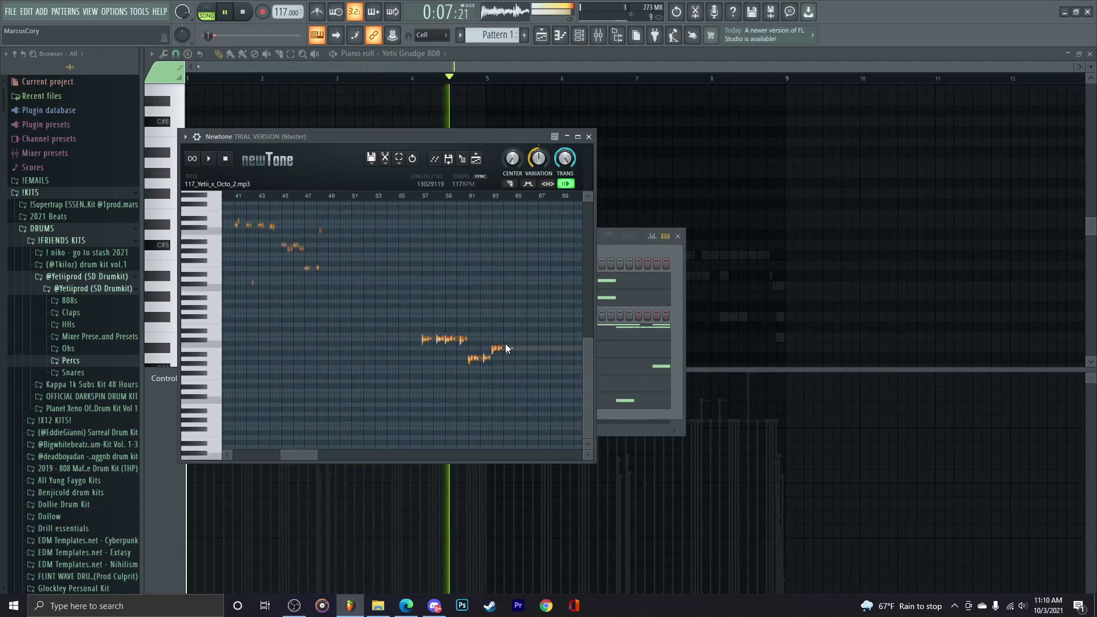
scroll(398, 378, "up", 3)
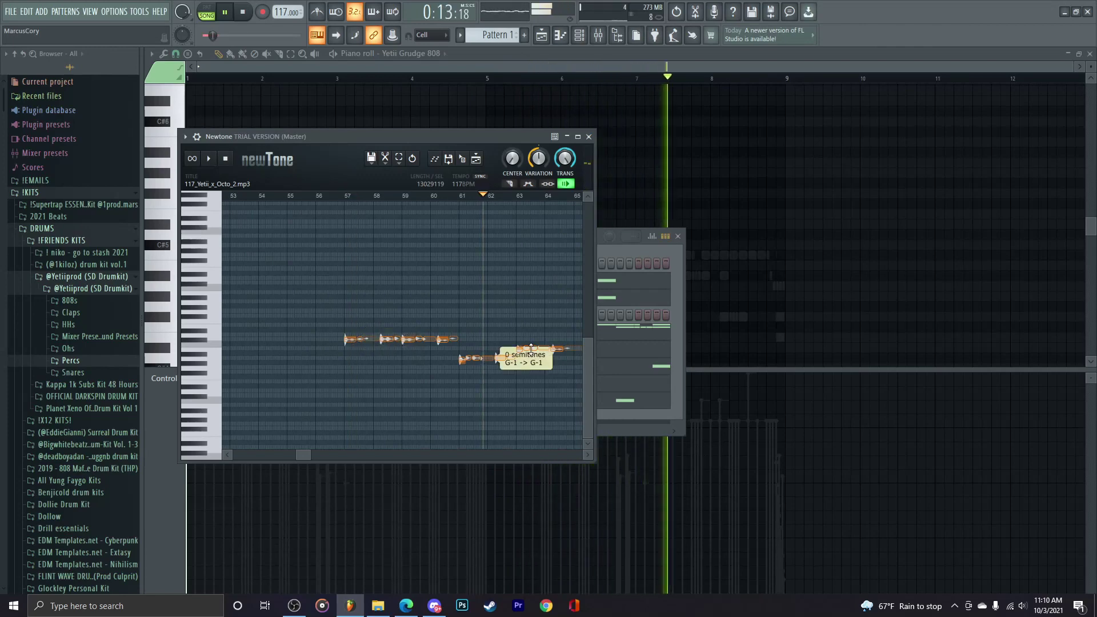
Step: Draw 808 notes on B4 across bars 1 to 4, G4 across bars 5 and 6, and A4 across bars 7 and 8
left_click(722, 235)
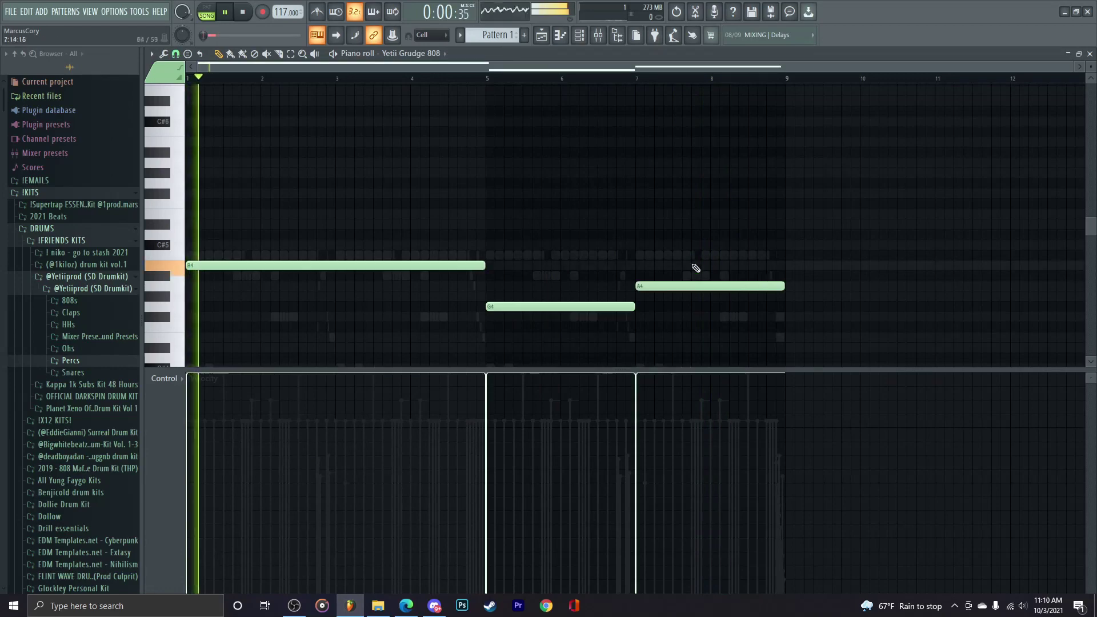
left_click(199, 182)
left_click(466, 106)
key("F6")
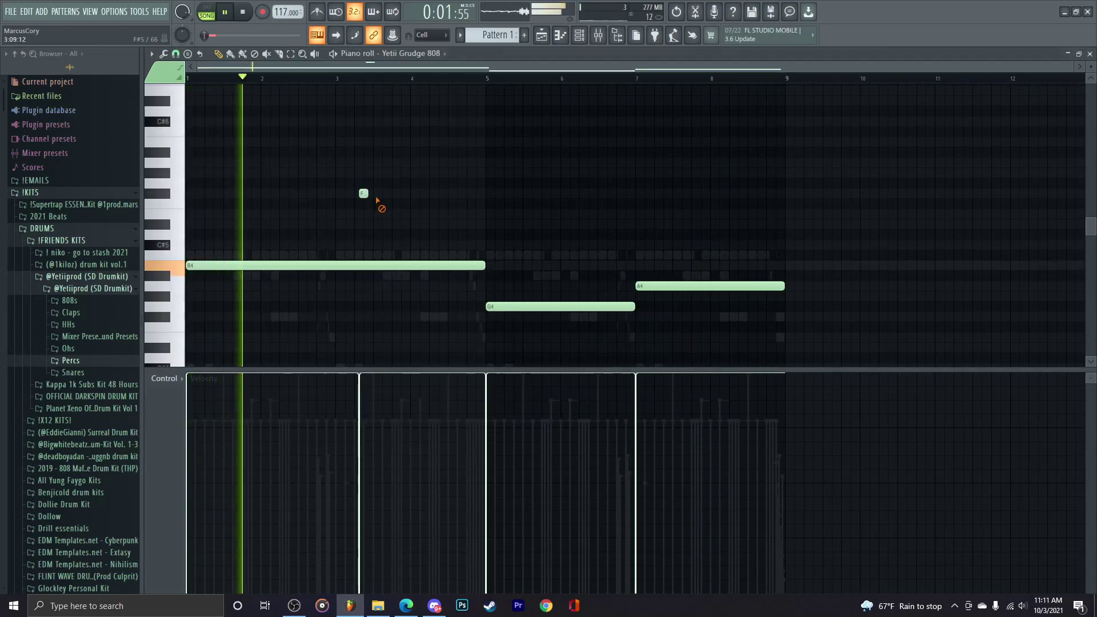
key("space")
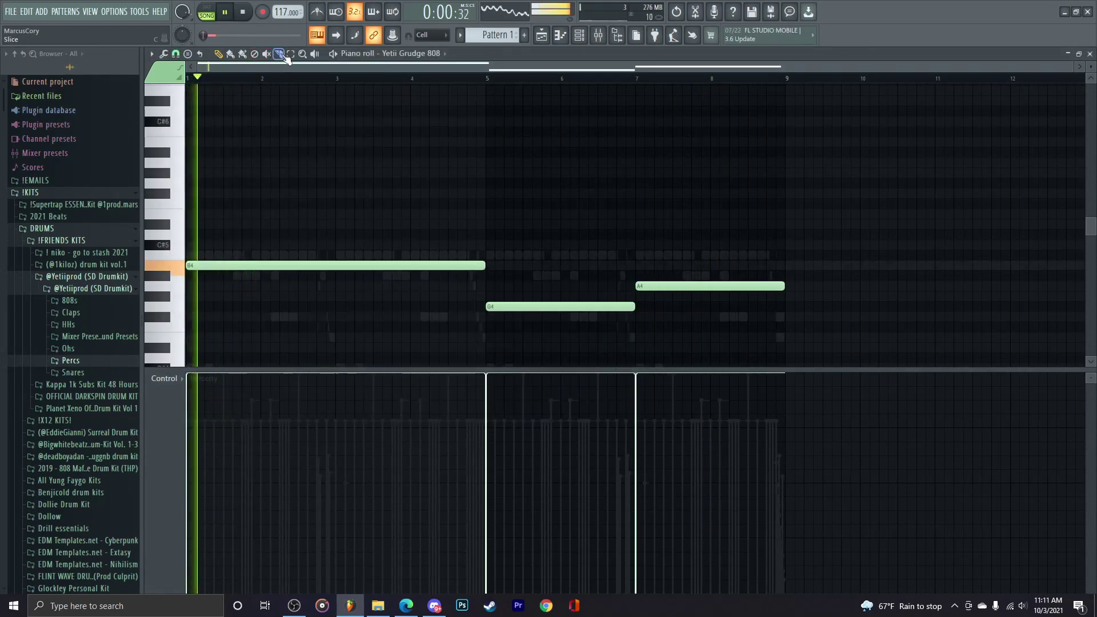
Step: Slice the long B4 808 note in bars 1, 3 and 4, and raise its last slice an octave to B5
left_click(241, 260)
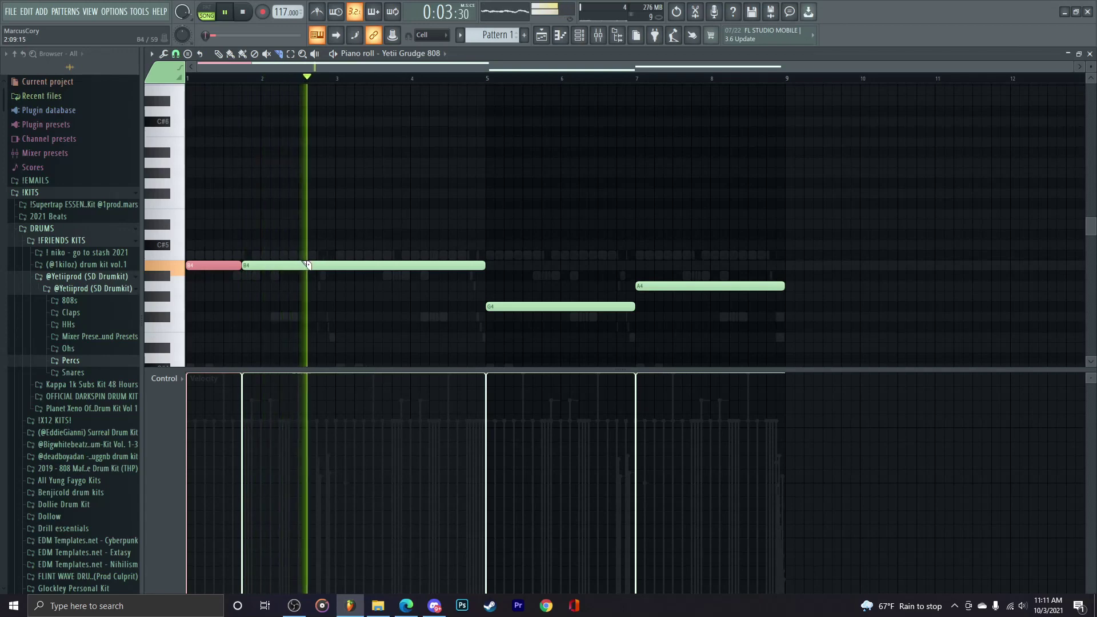
left_click_drag(341, 257, 406, 286)
key("ctrl+z")
scroll(367, 257, "up", 3)
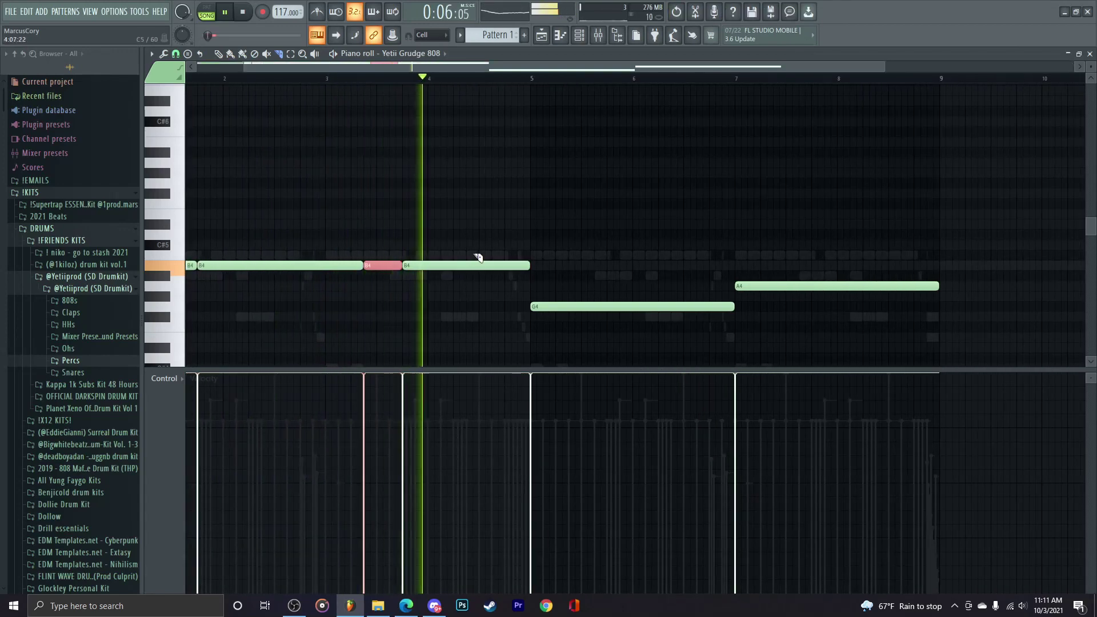
left_click_drag(492, 256, 525, 275)
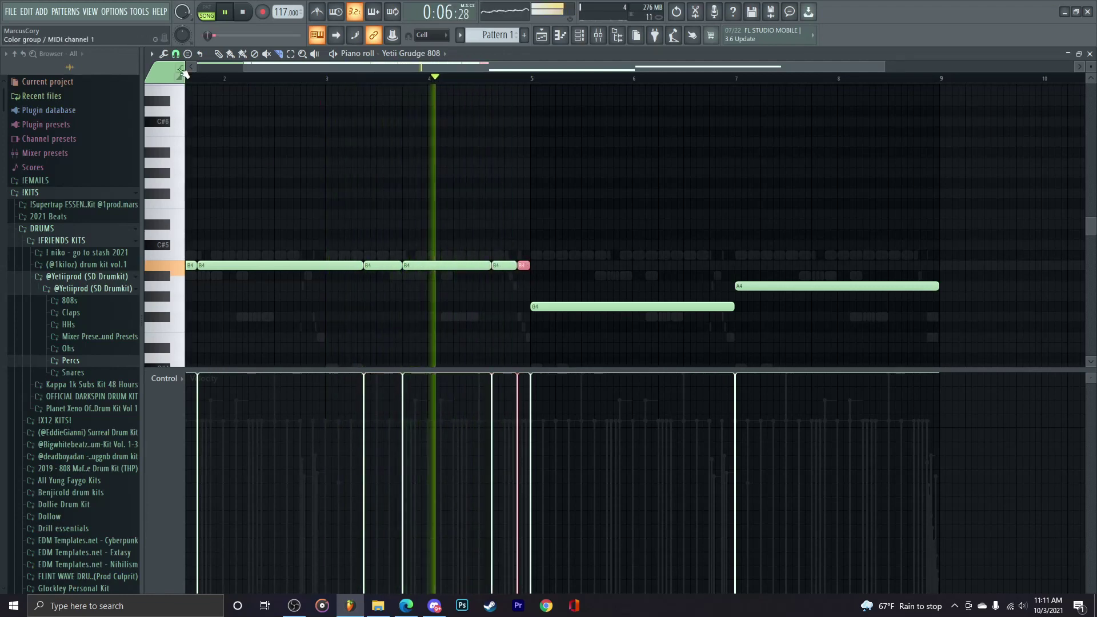
key("ctrl+Up")
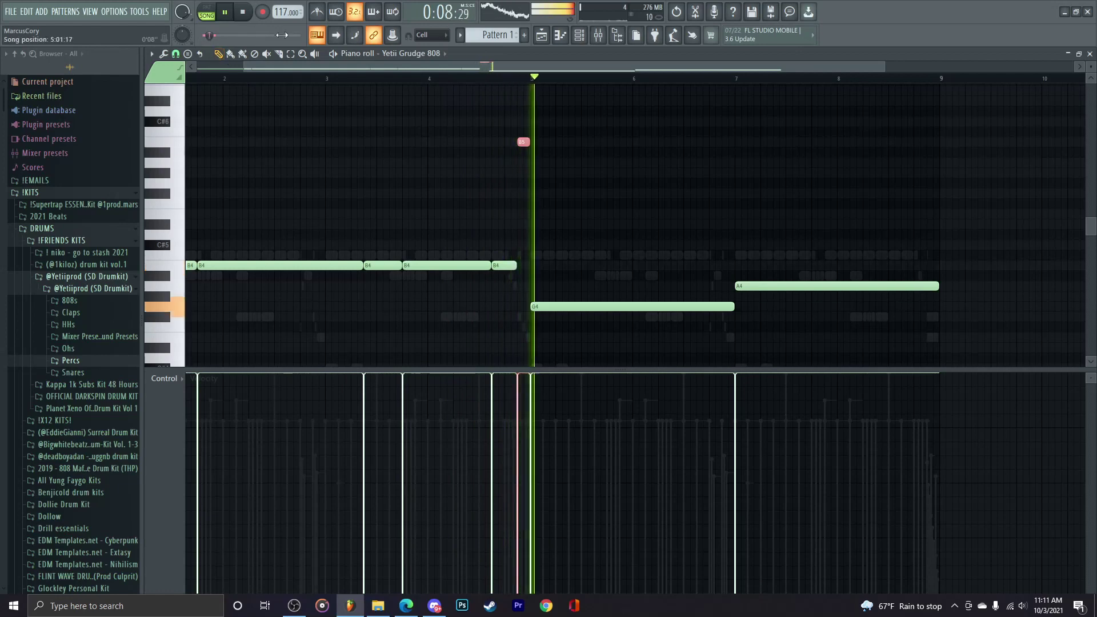
Step: Slice the G4 808 note in bars 5 and 6 and the A4 note in bars 7 and 8 into repeated hits
left_click(279, 54)
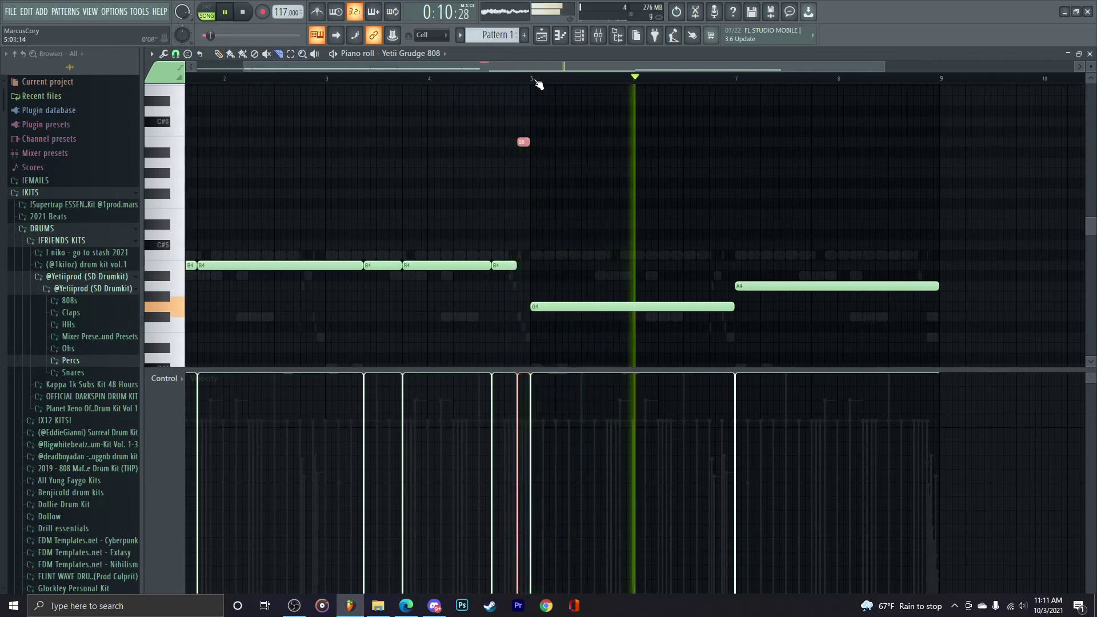
left_click_drag(569, 298, 607, 298)
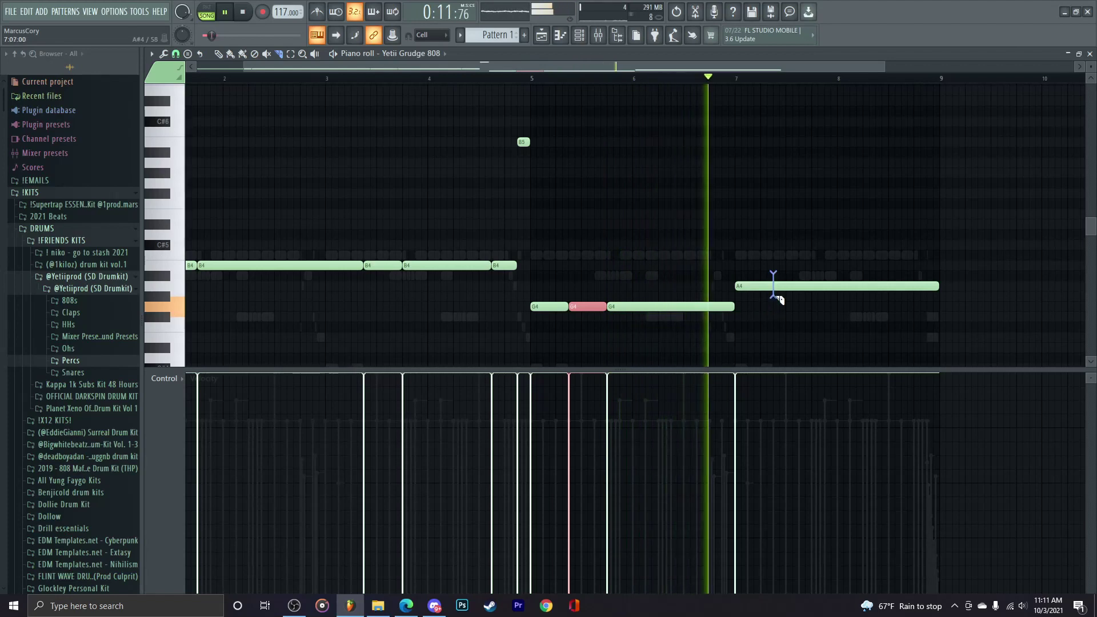
left_click_drag(774, 274, 722, 315)
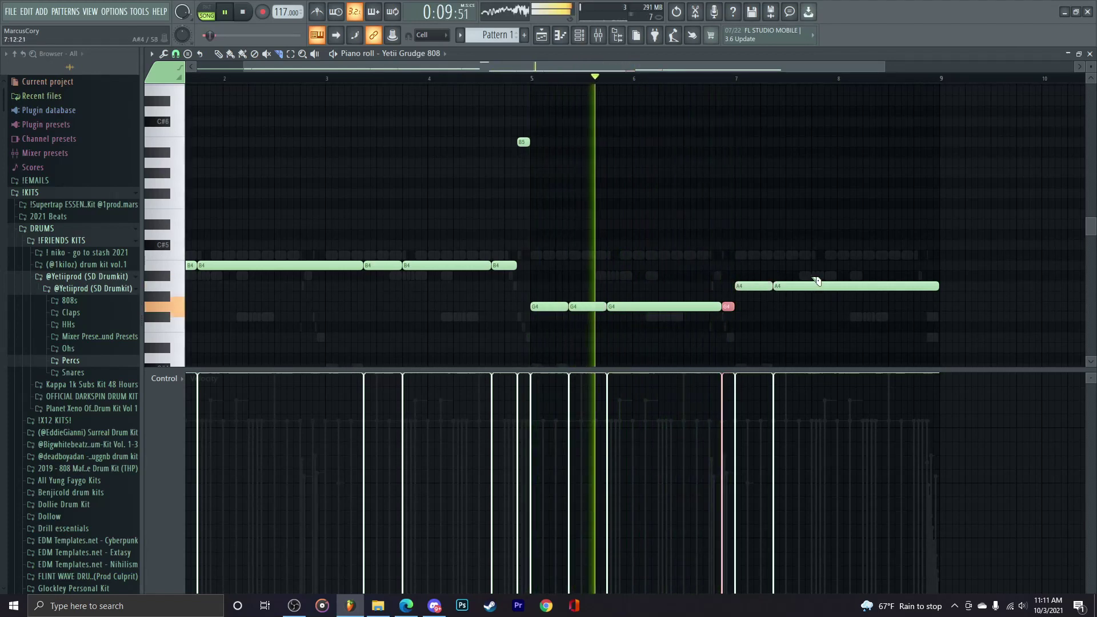
left_click_drag(814, 279, 810, 296)
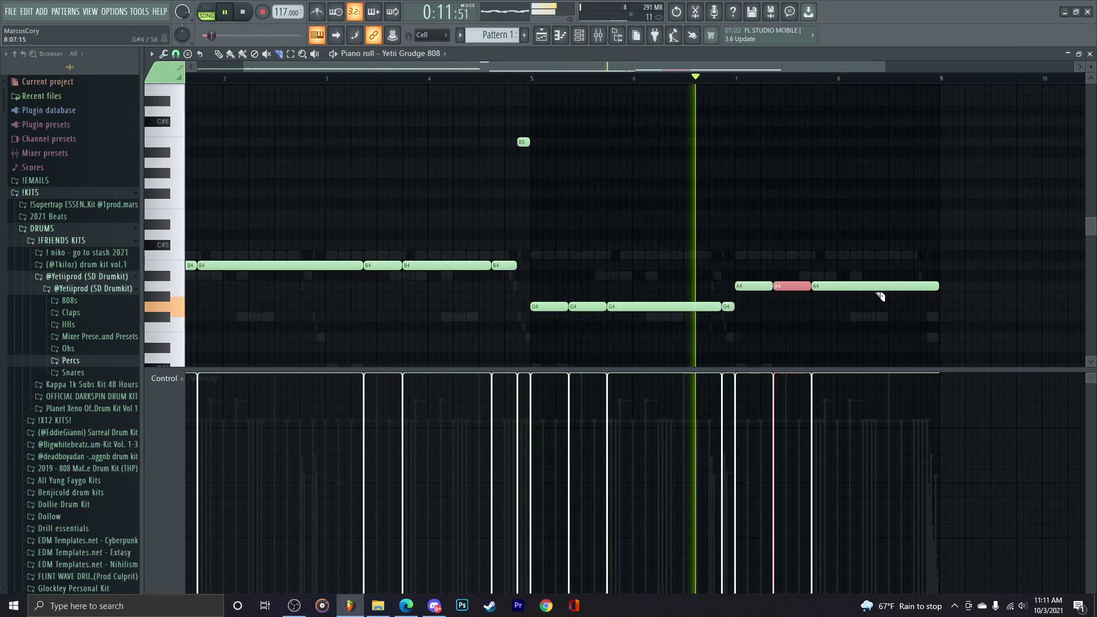
left_click_drag(863, 280, 901, 293)
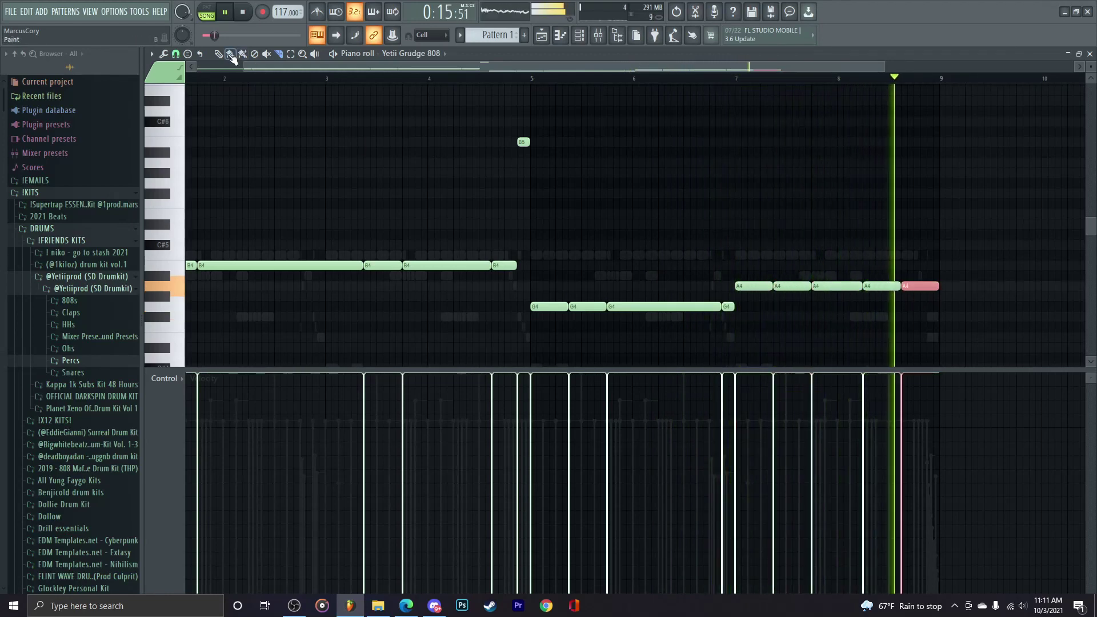
Step: Raise the last A4 slice in bar 8 to A5 and the short G4 slice ending bar 6 to G5
key("ctrl+Up")
left_click(723, 308)
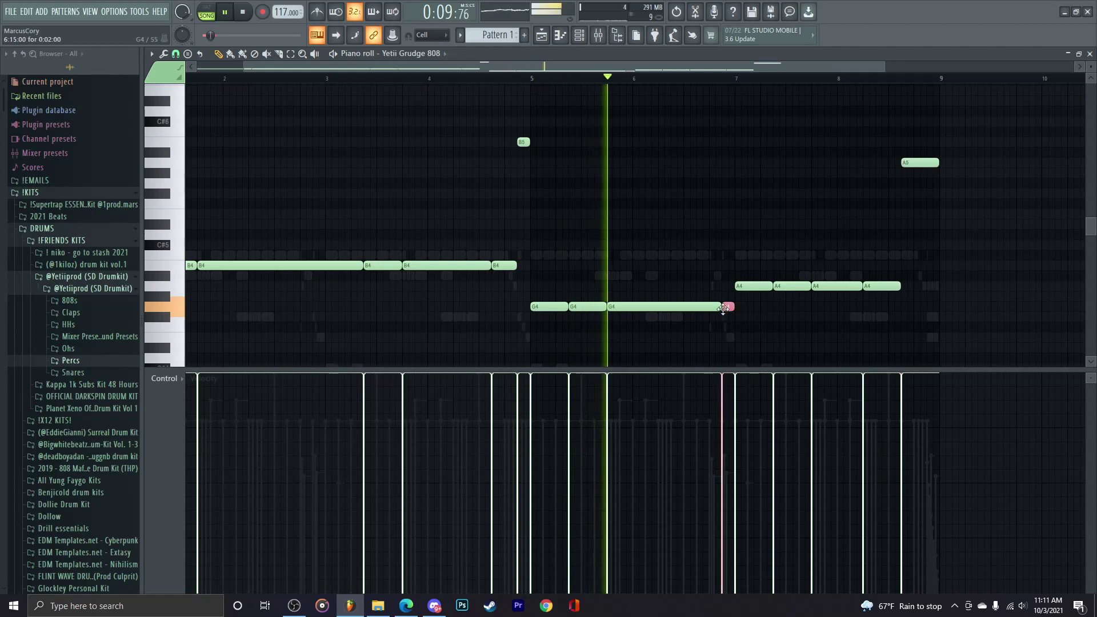
key("shift+Up")
key("shift+Up")
key("ctrl+a")
scroll(725, 311, "down", 2, "ctrl")
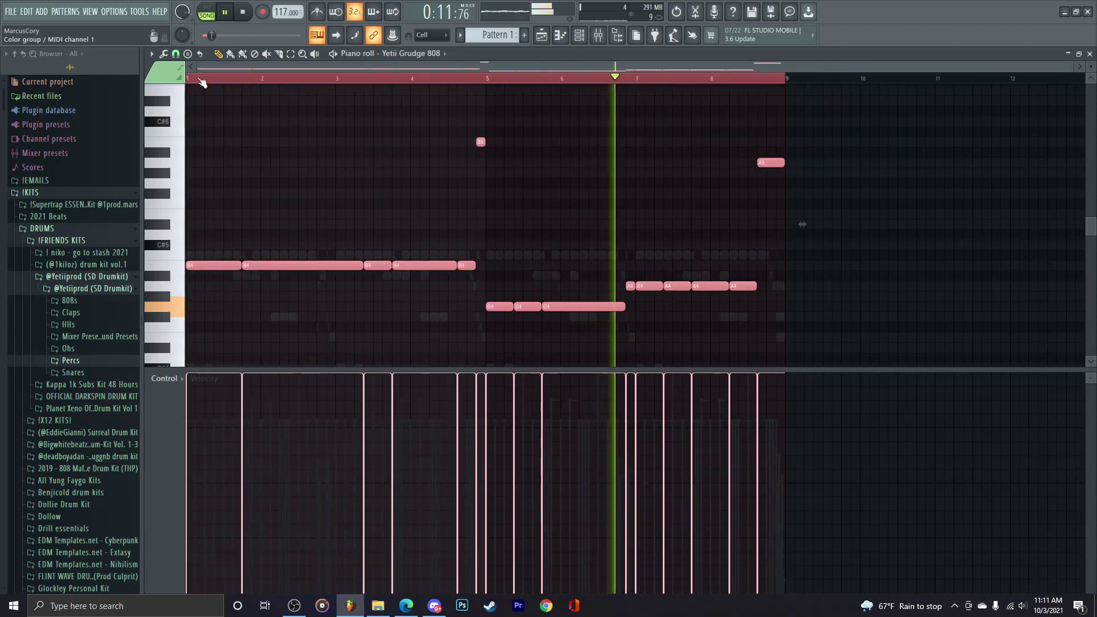
left_click(629, 285)
left_click_drag(629, 285, 629, 183)
Step: Try raising all the 808 notes by one octave
key("ctrl+a")
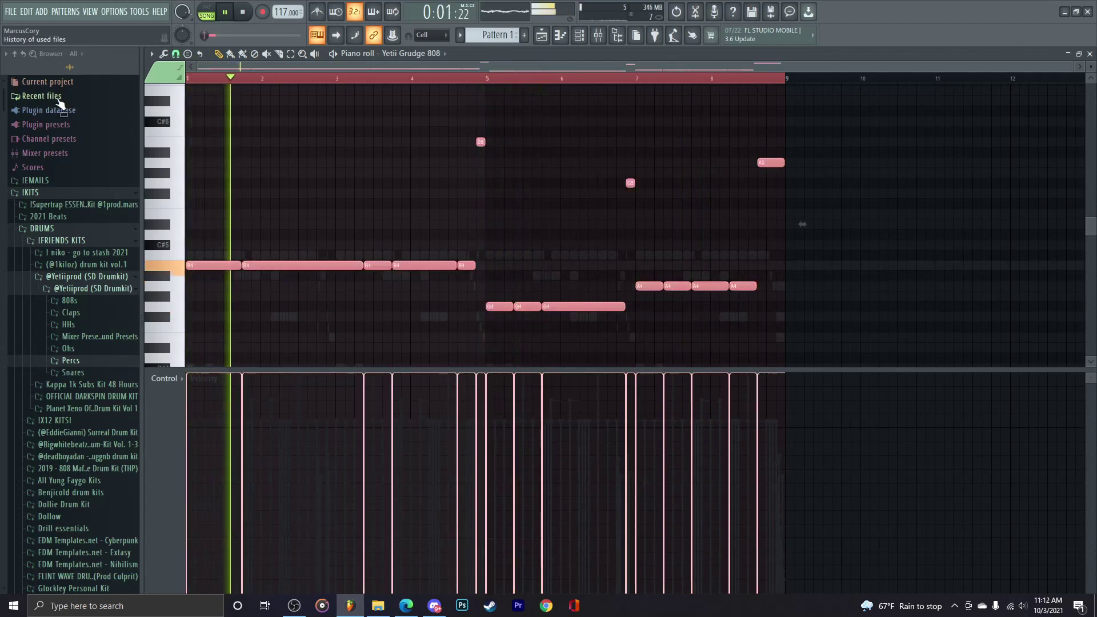
key("ctrl+Up")
key("ctrl+z")
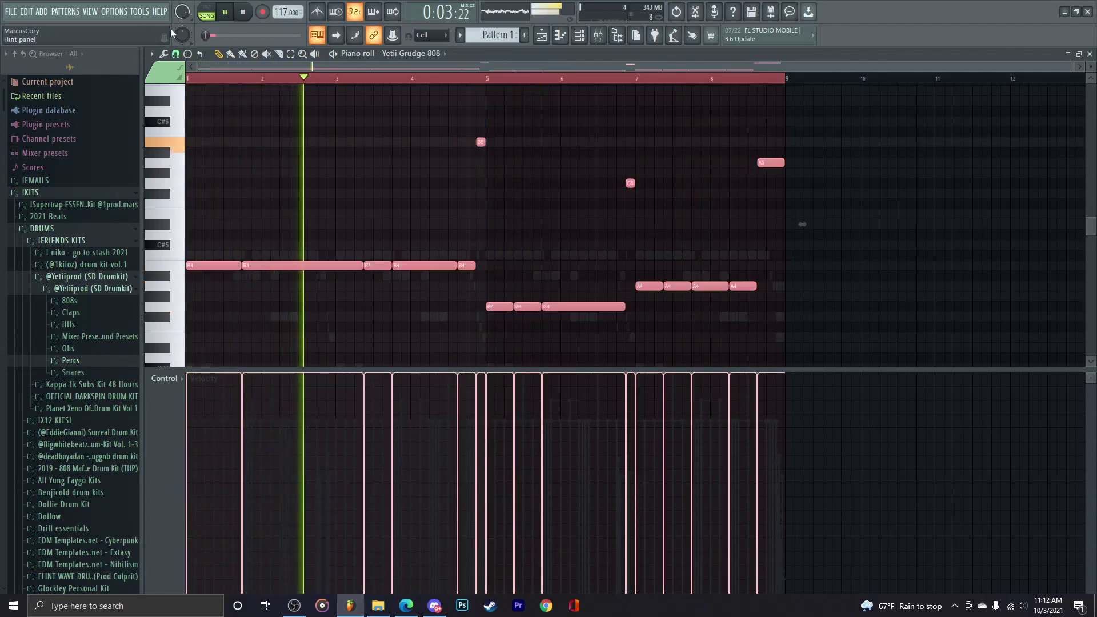
Step: Open the mixer with all channels selected and close the channel rack
left_click(580, 35)
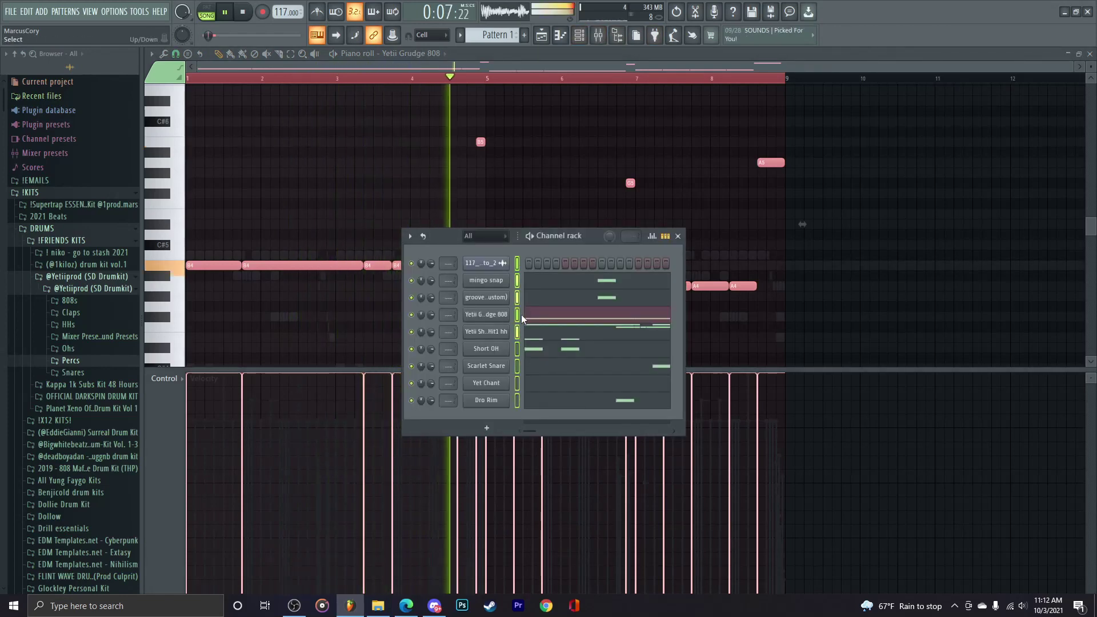
key("F9")
left_click(678, 236)
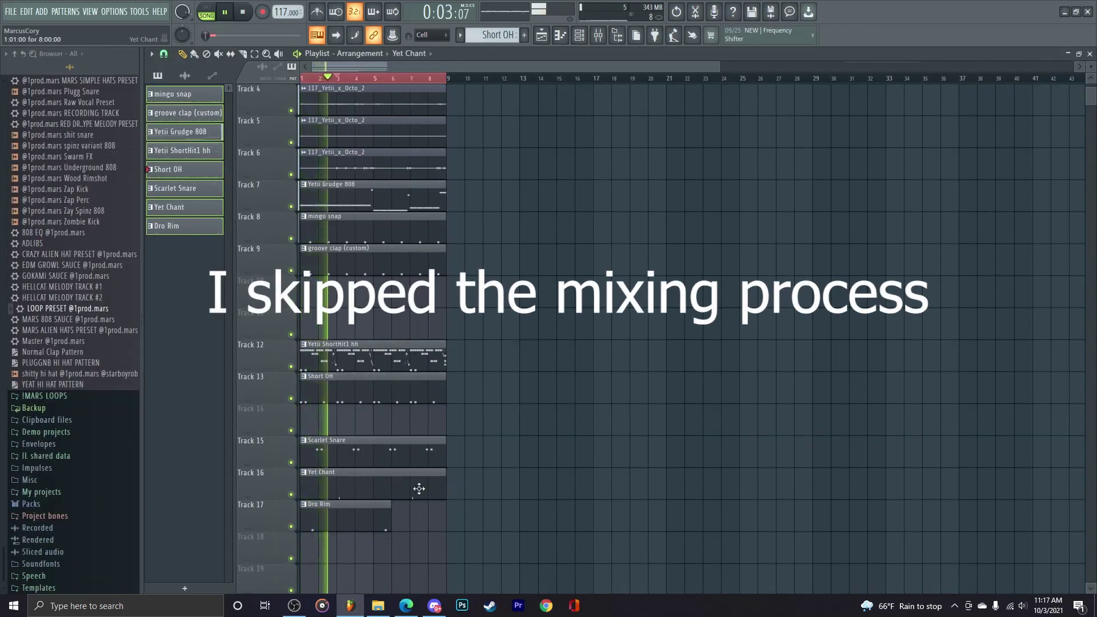
Step: Reorder the snare, hat, open hat, Yet Chant and Dro Rim clips onto tracks 12 to 16, extending Dro Rim through bar 8
left_click_drag(419, 489, 392, 429)
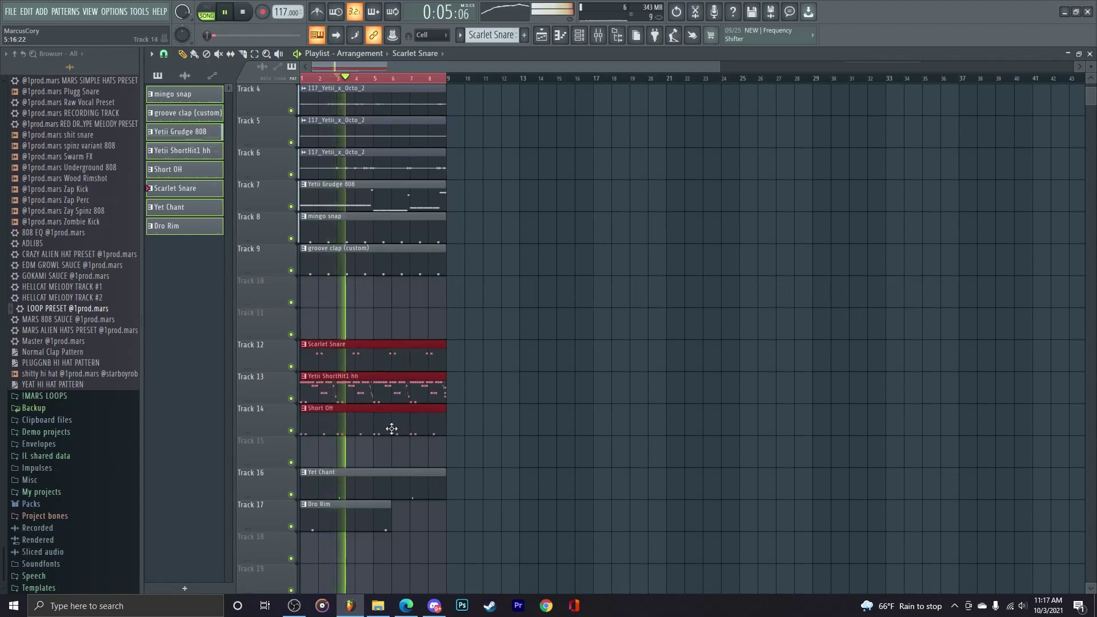
left_click_drag(419, 480, 413, 449)
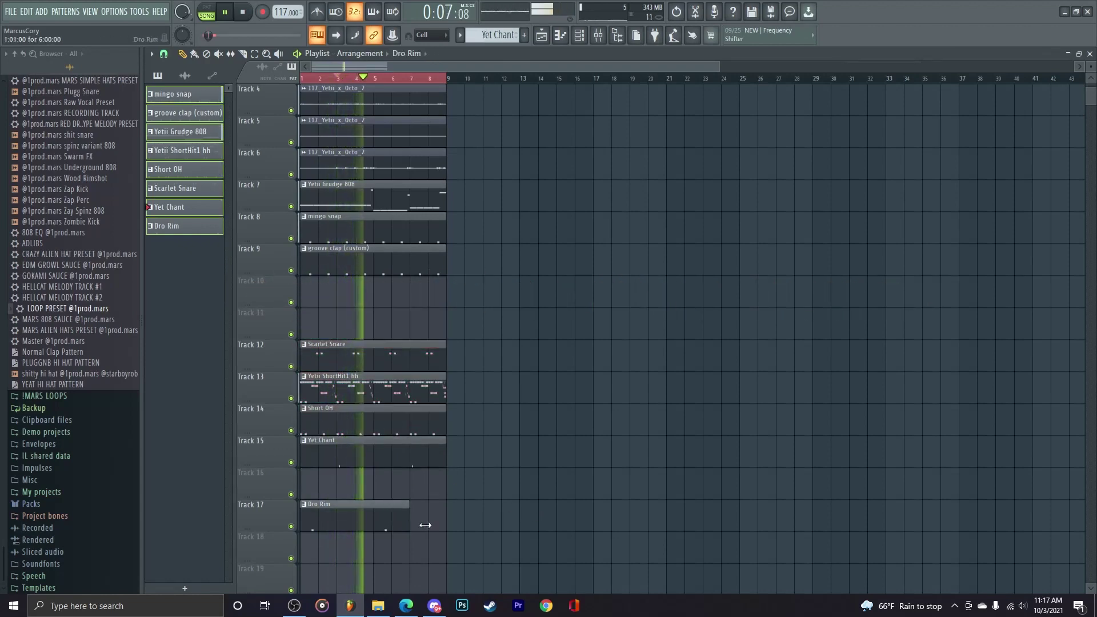
left_click_drag(420, 523, 420, 491)
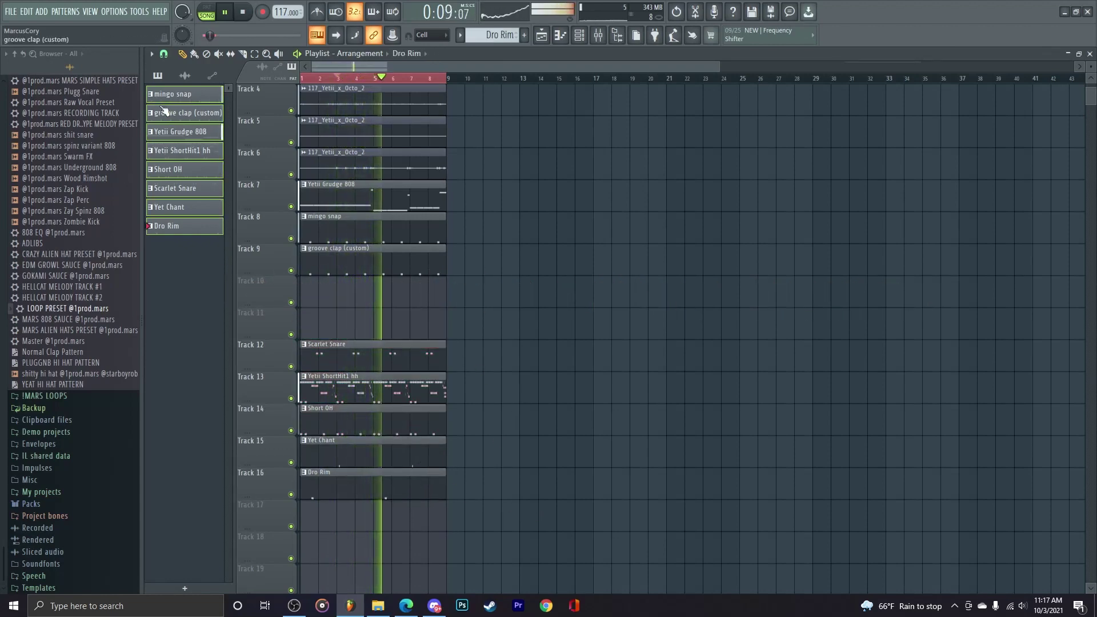
Step: Move the 808 and drum clips to bar 9 and repeat them through bar 40, leaving the clap out of bars 9 to 16
scroll(321, 225, "up", 3)
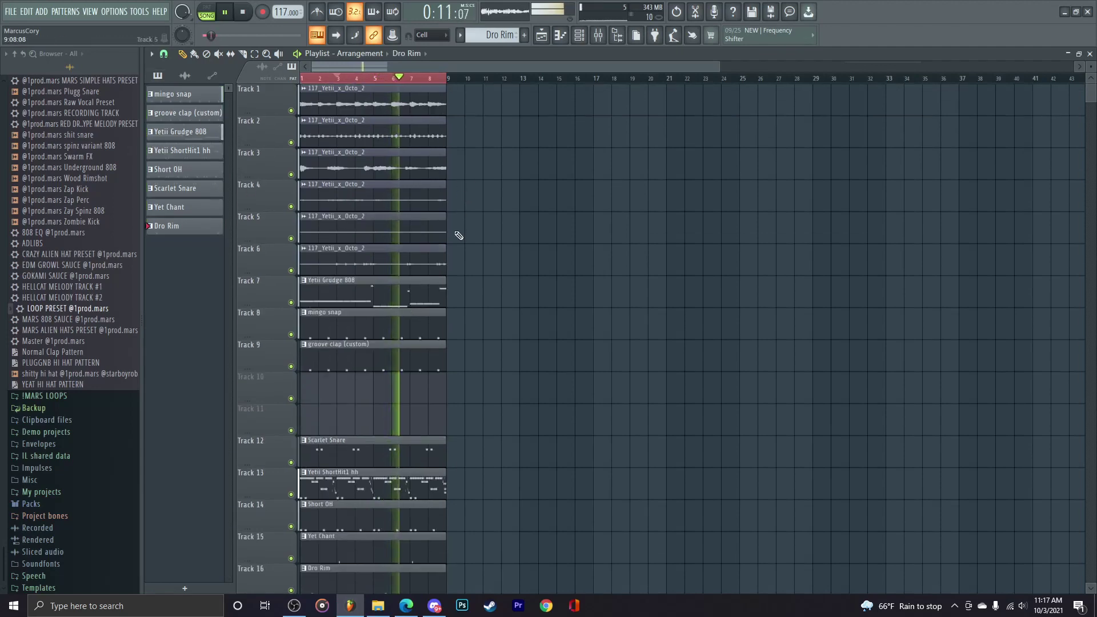
scroll(429, 310, "down", 3, "ctrl")
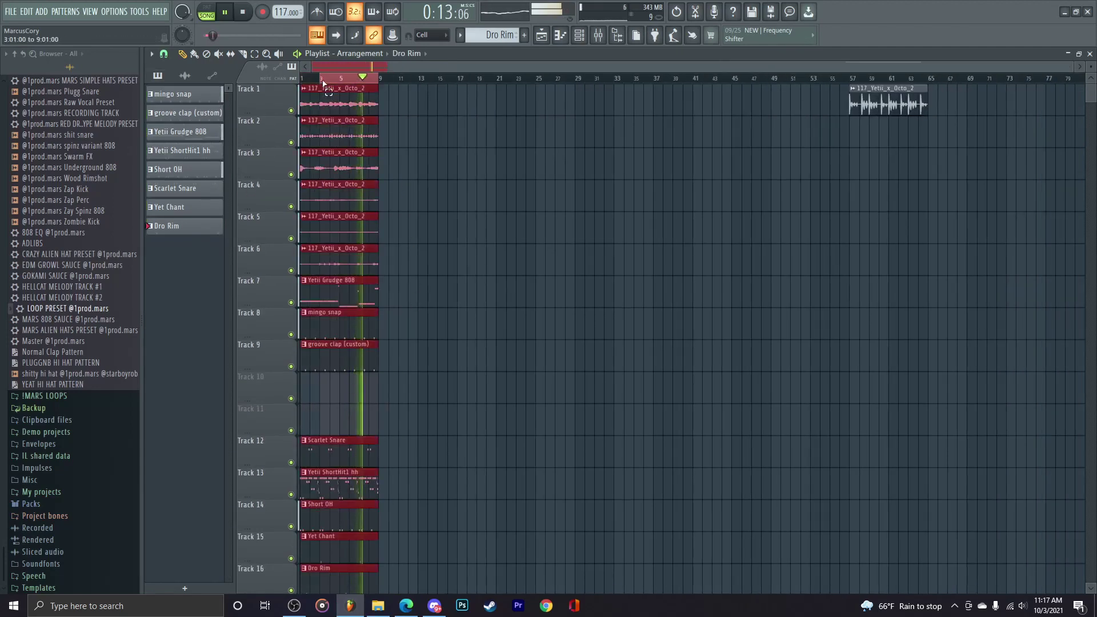
left_click(382, 96)
left_click_drag(384, 431, 299, 586)
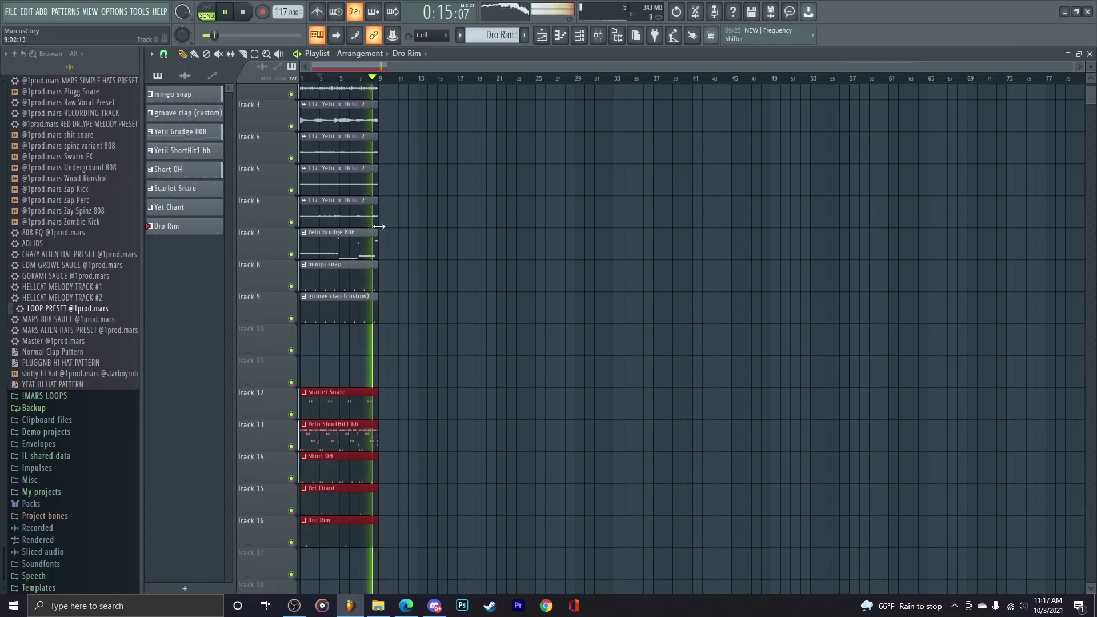
left_click_drag(380, 257, 655, 532)
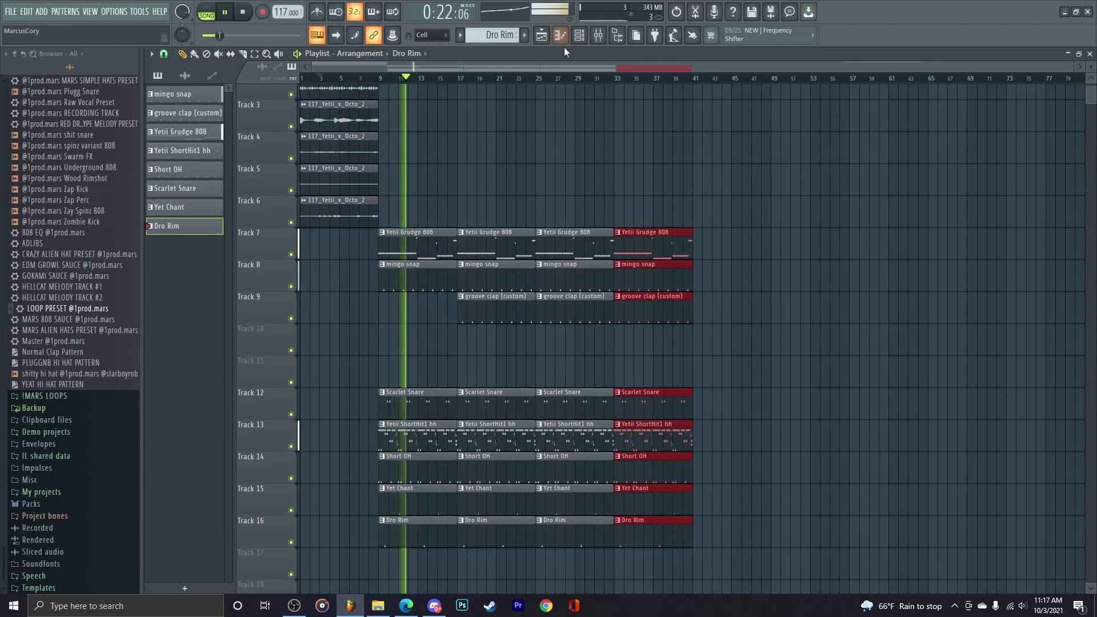
Step: Show the mixer with the Master track's effect slots
left_click(598, 35)
key("F9")
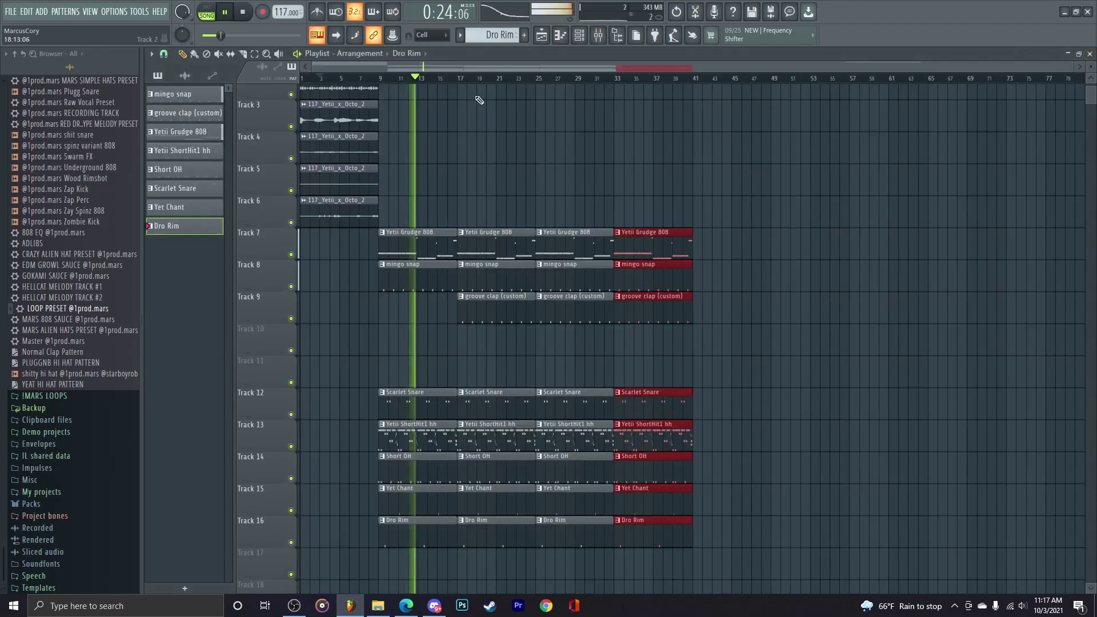
left_click(598, 35)
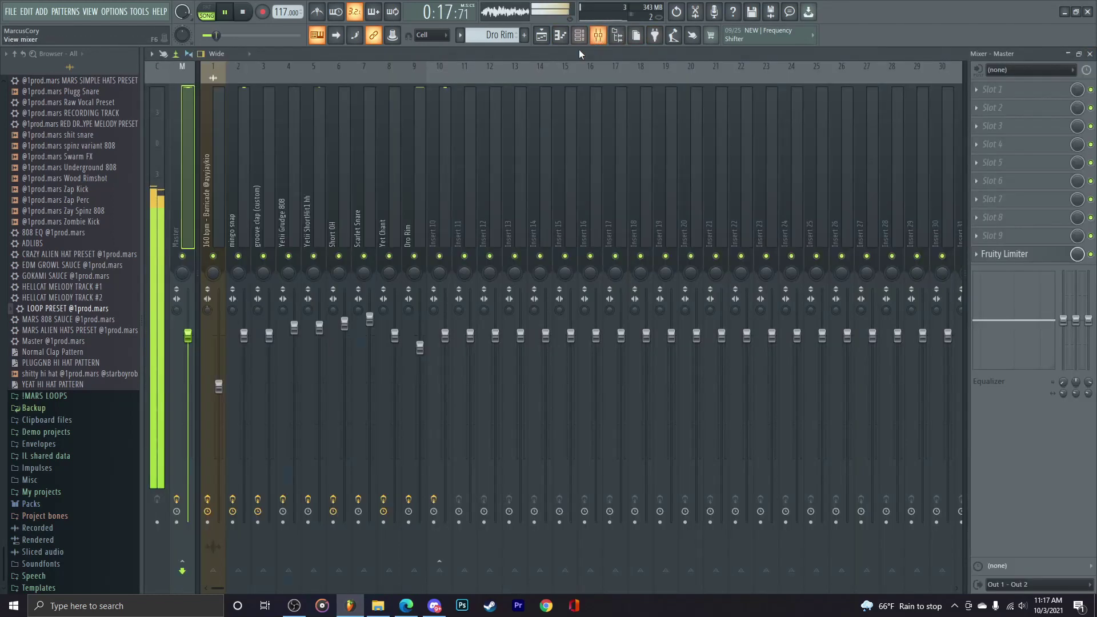
Step: Return to the playlist and remove the mingo snap clip from bars 25 to 32 on track 8
key("F9")
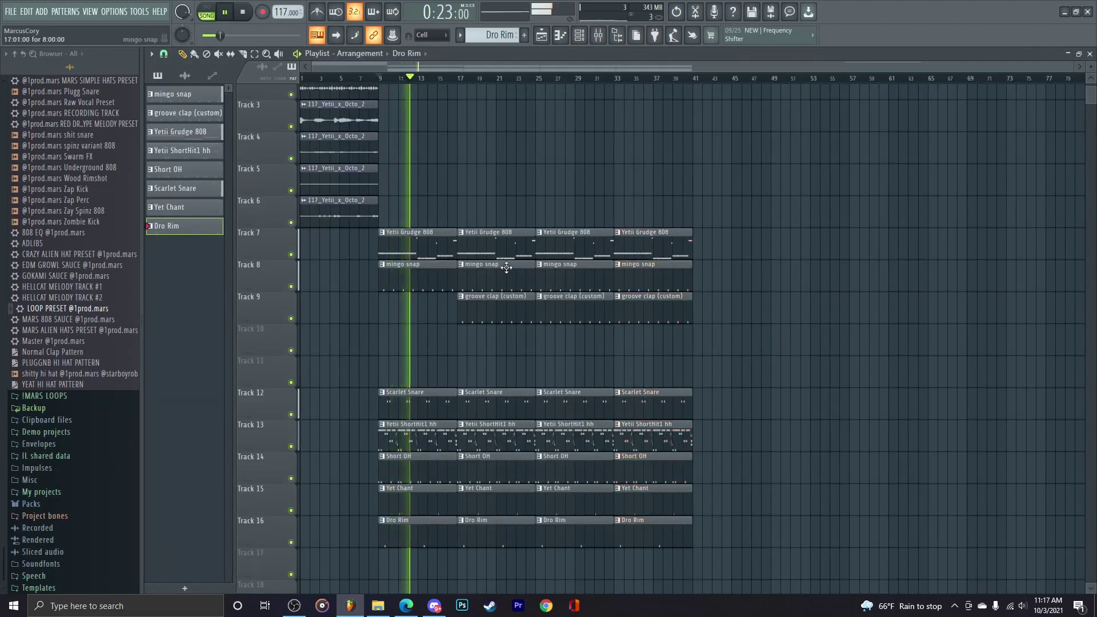
scroll(619, 359, "down", 1)
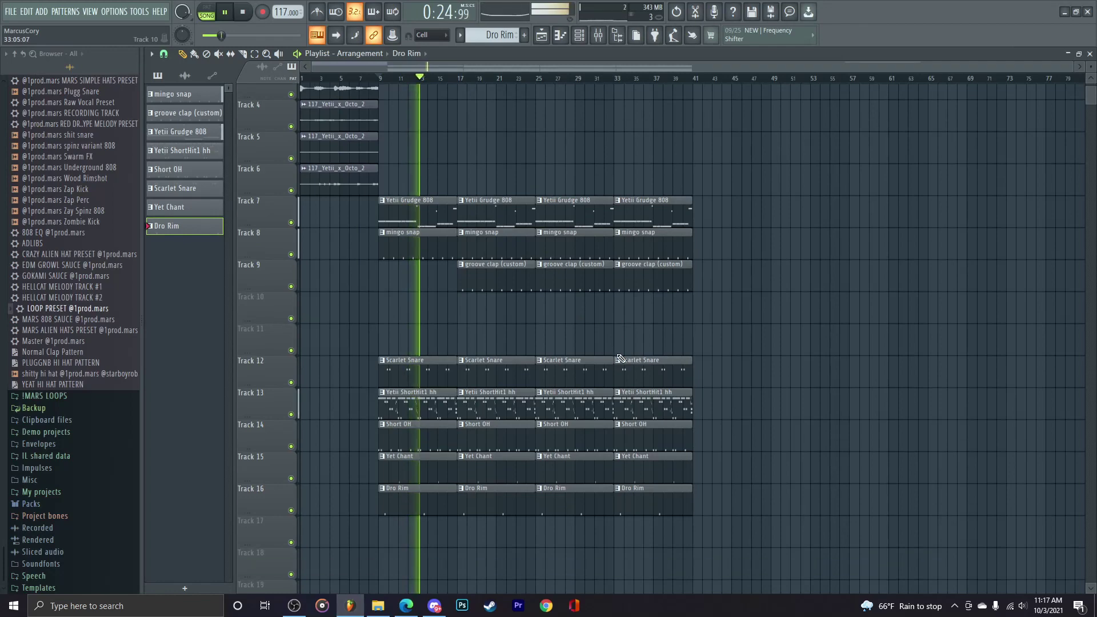
scroll(620, 359, "up", 2)
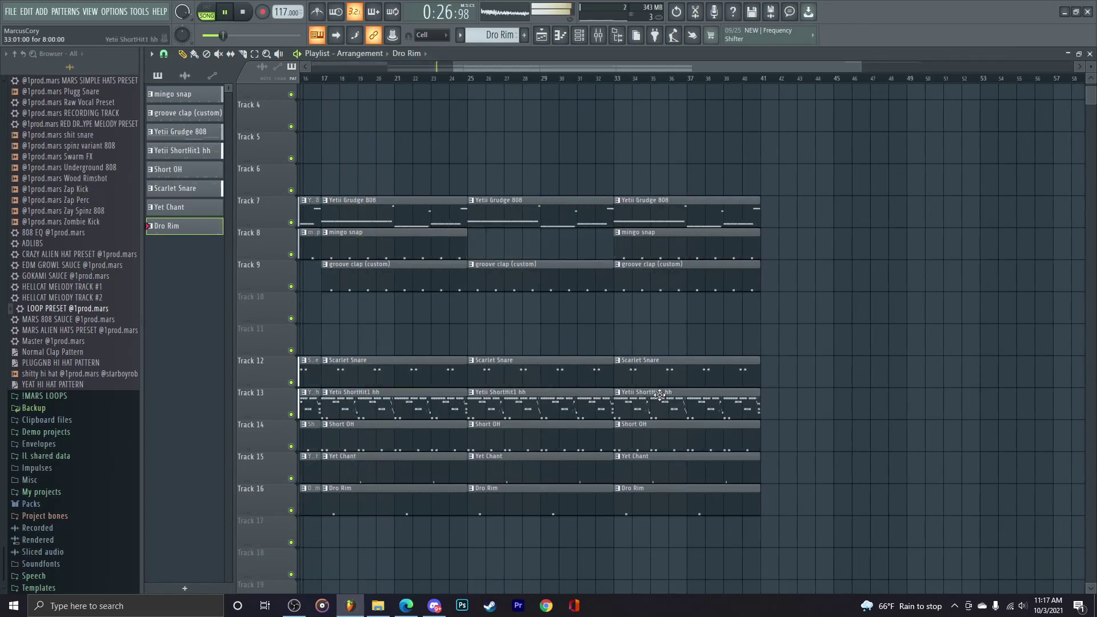
scroll(660, 396, "down", 3)
scroll(654, 385, "down", 2)
scroll(625, 367, "up", 1)
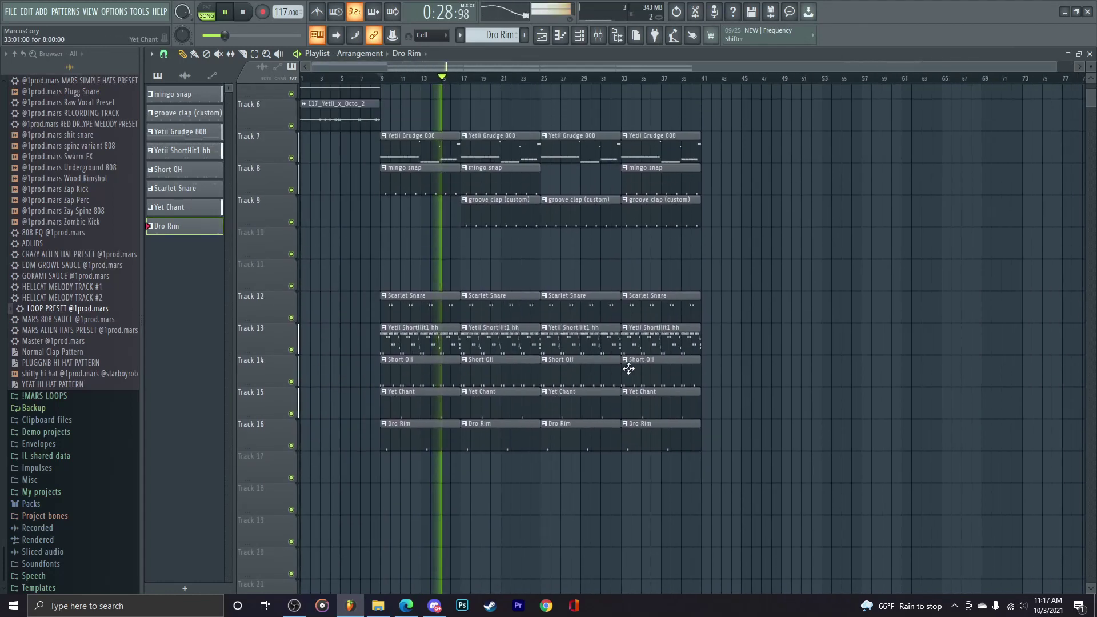
Step: Move the Scarlet Snare, hi-hat, Short OH, Yet Chant and Dro Rim clips up two tracks onto tracks 10 to 14
left_click_drag(921, 265, 492, 372)
left_click(593, 445)
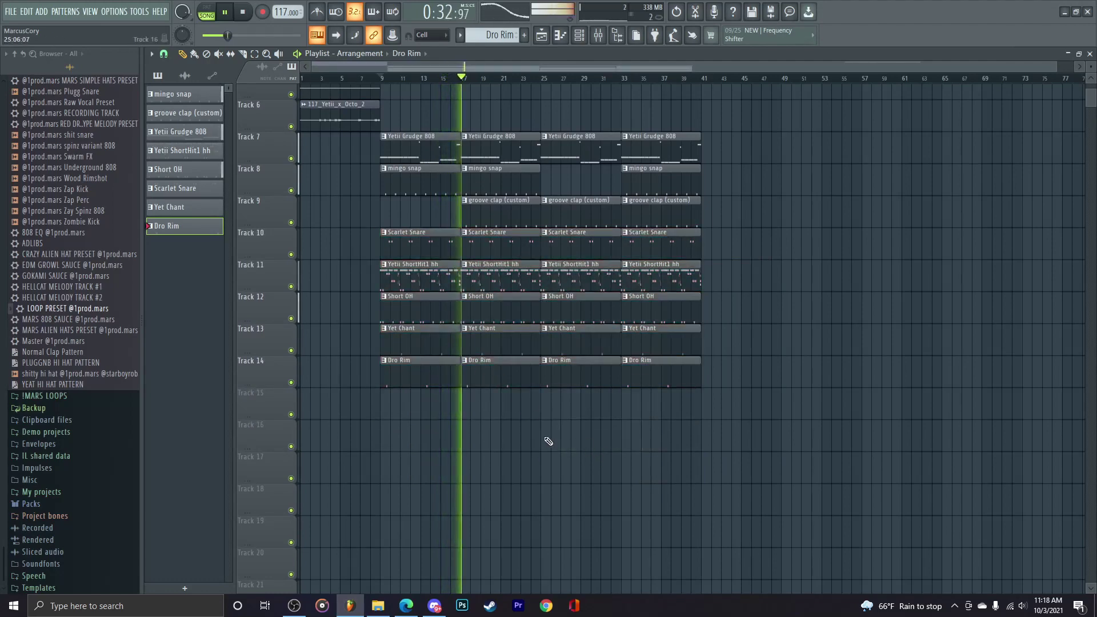
scroll(489, 435, "up", 4)
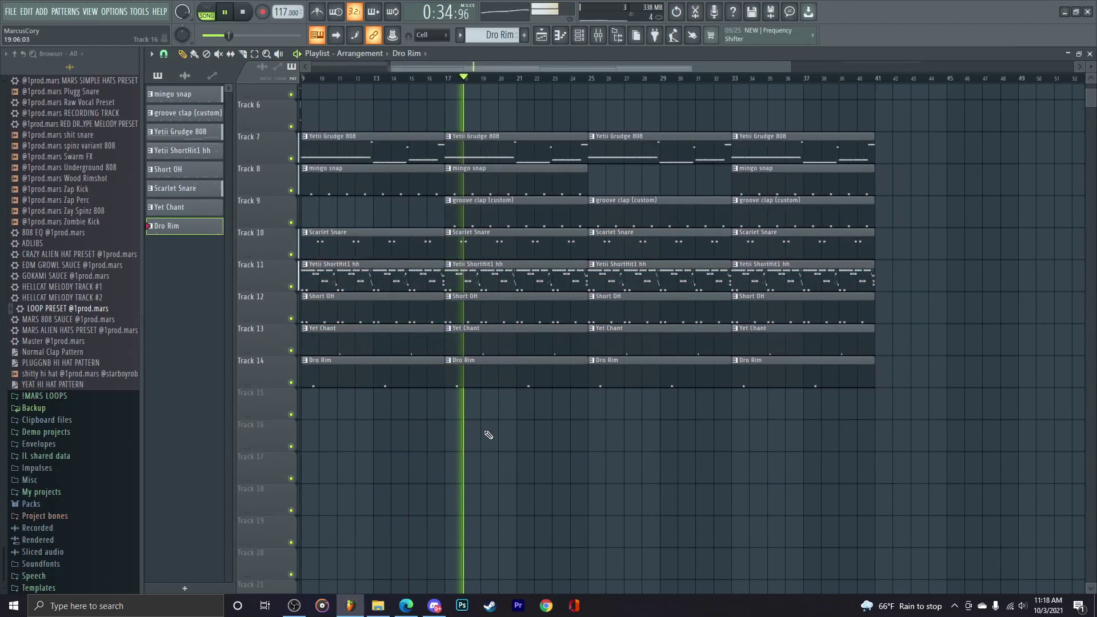
Step: Trim the start of the Yetii Grudge 808 clip at bar 25 to bar 27 and delete that clip
right_click(492, 180)
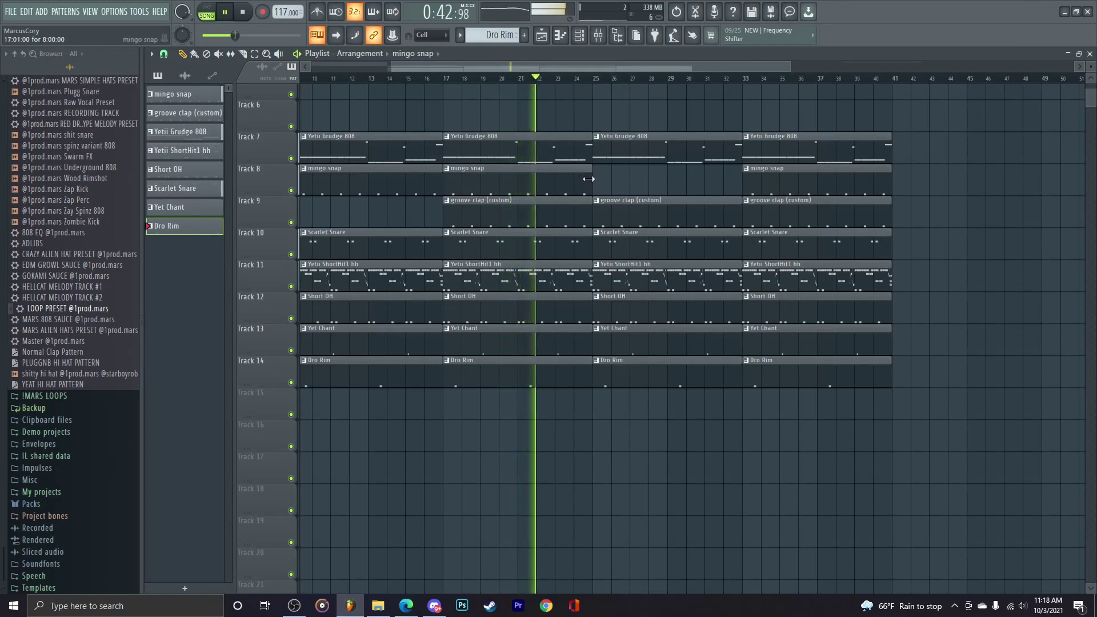
scroll(589, 179, "up", 2)
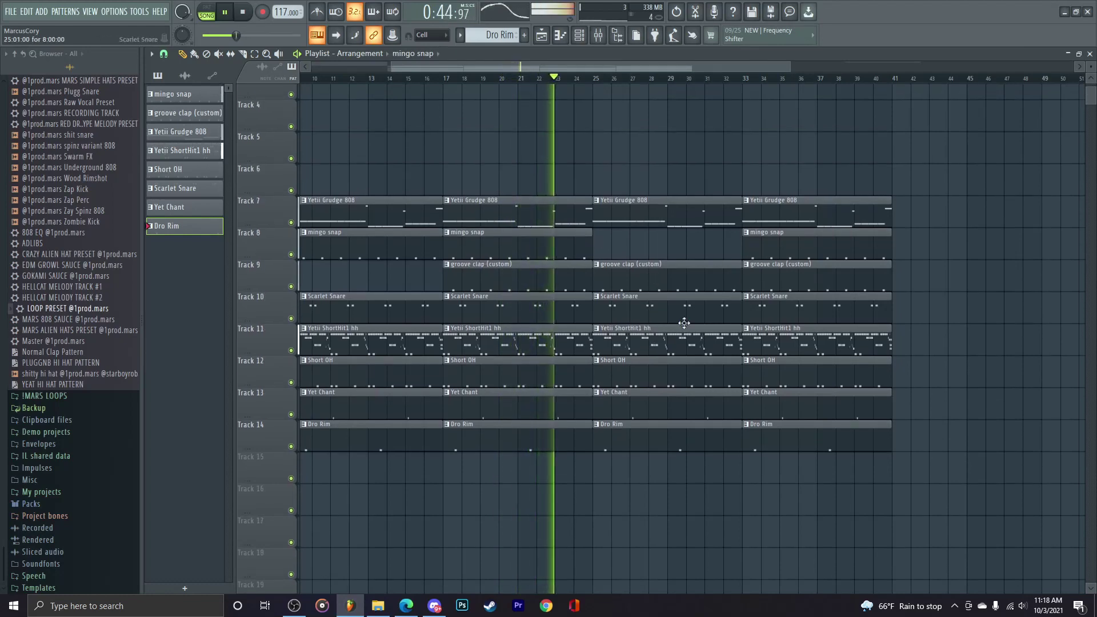
scroll(599, 396, "up", 3)
left_click_drag(594, 226, 671, 229)
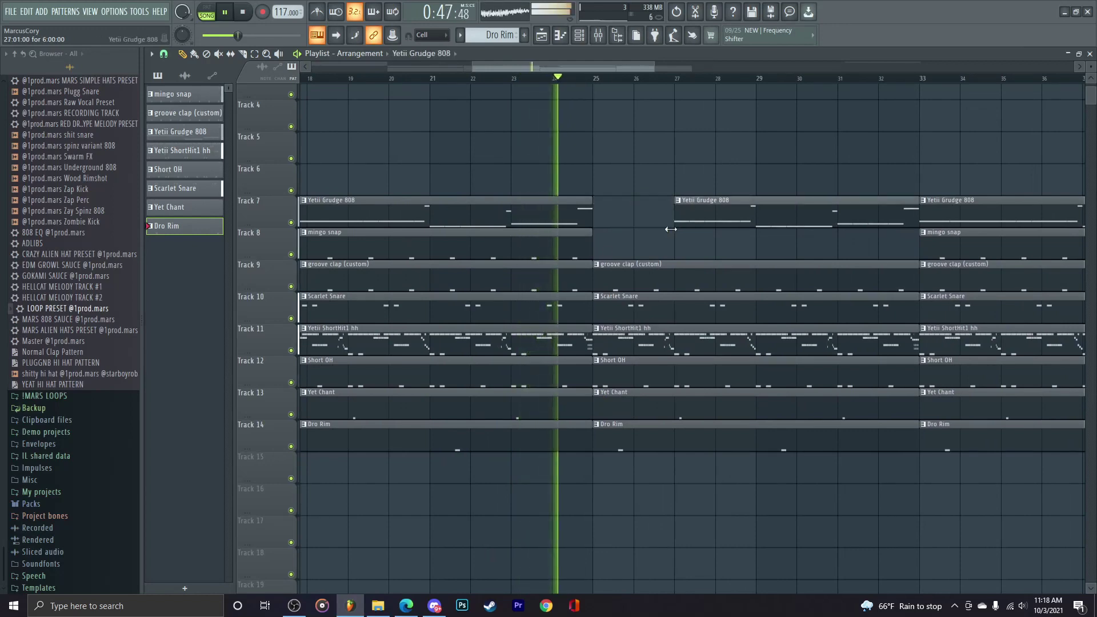
right_click(699, 222)
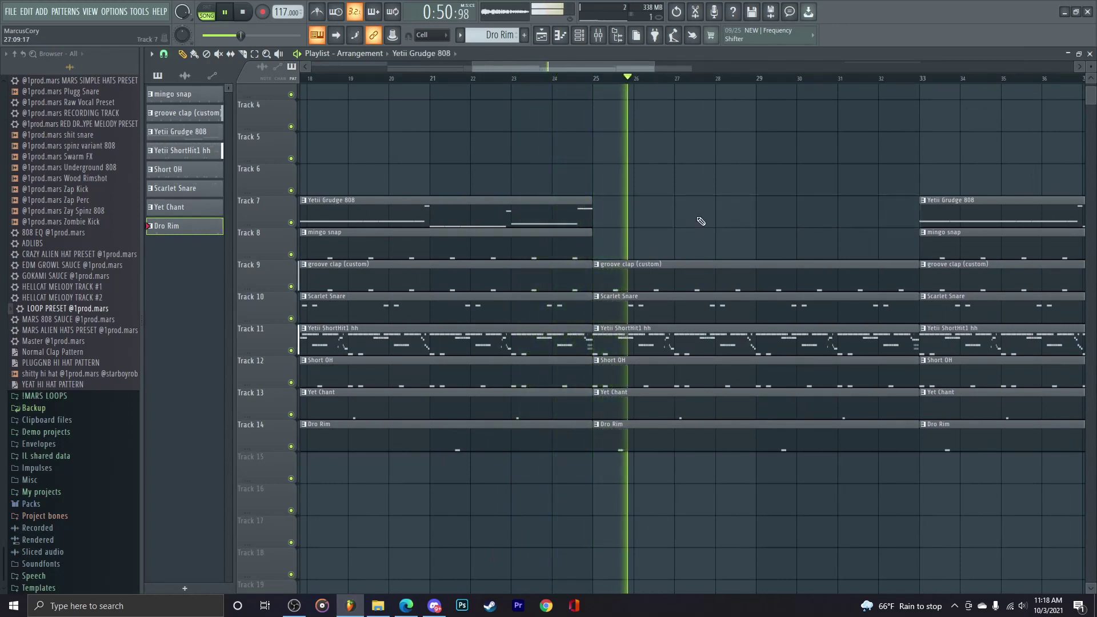
Step: Cut the clap out of bar 26 and end a separate two-bar Short OH pattern at bar 25 with a descending three-note run
double_click(657, 374)
left_click_drag(411, 202, 492, 250)
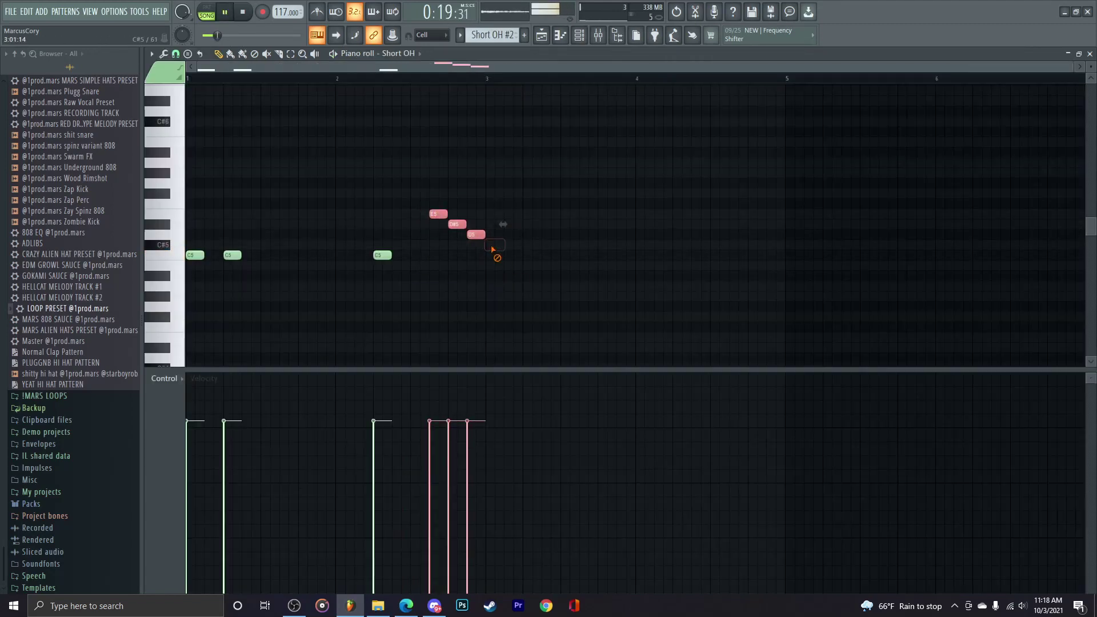
left_click(1092, 53)
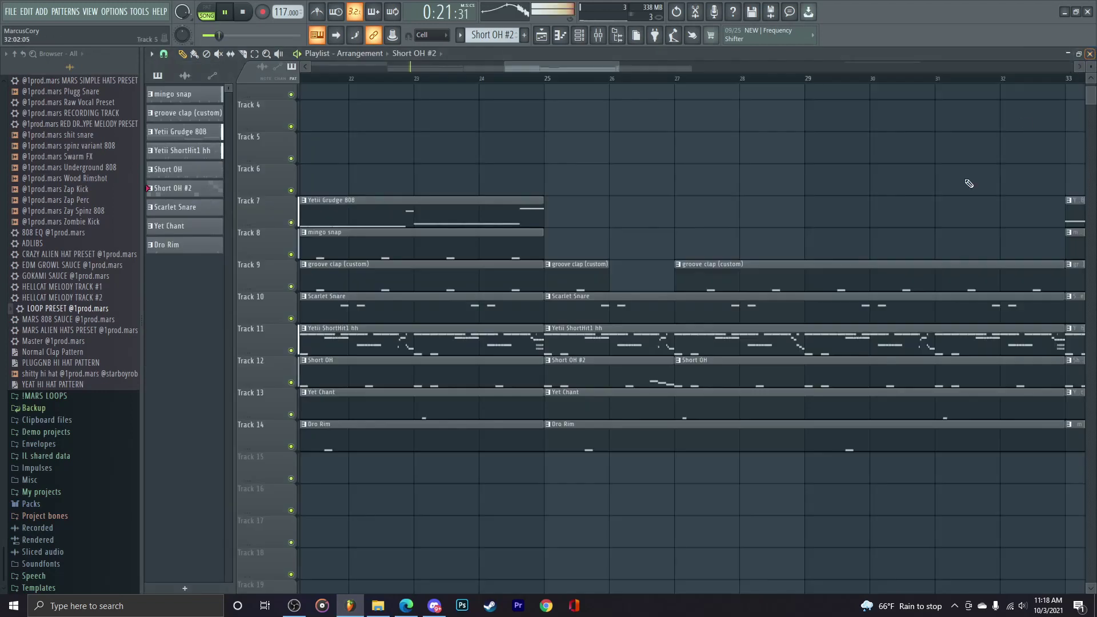
Step: Set the open-hat run to D#5, D5 and C#5, split each note in two, and close the editing windows
double_click(657, 372)
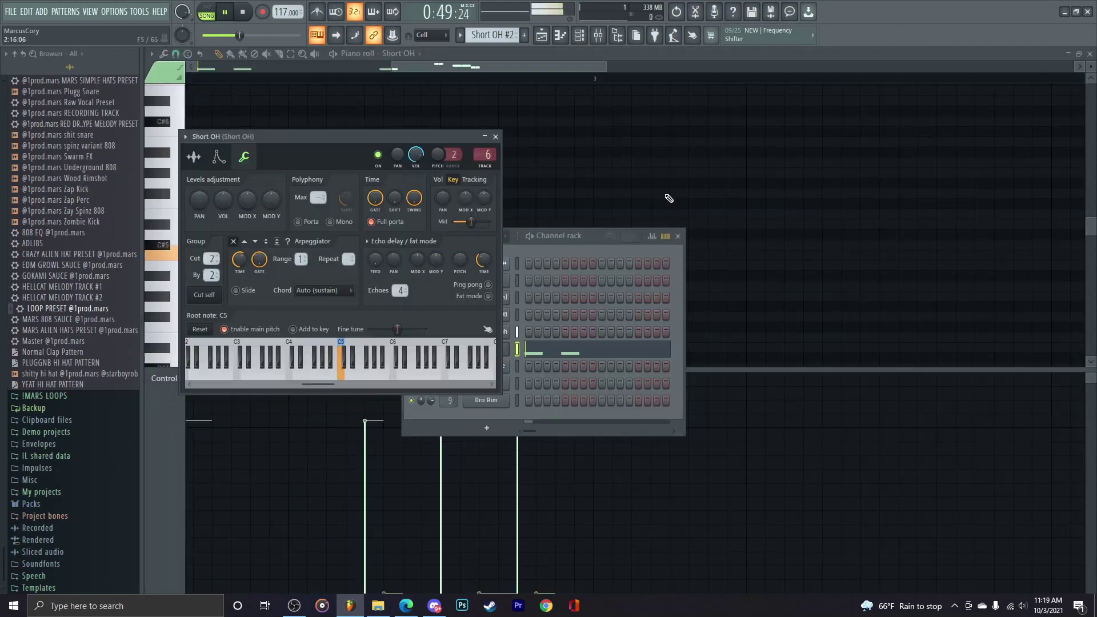
key("Escape")
scroll(784, 326, "down", 5)
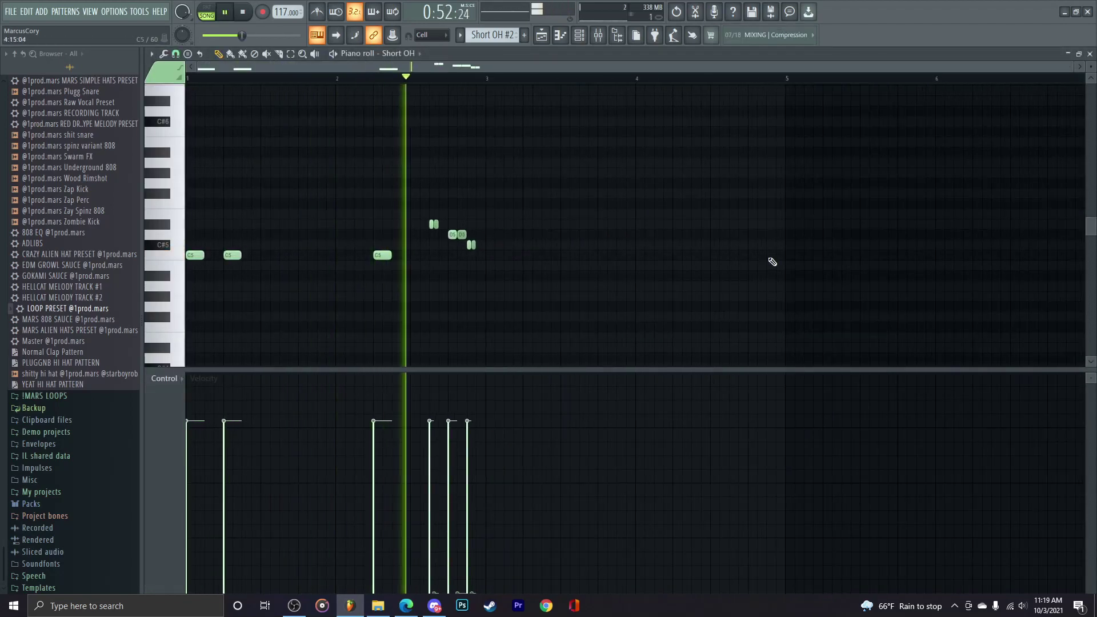
left_click(1089, 53)
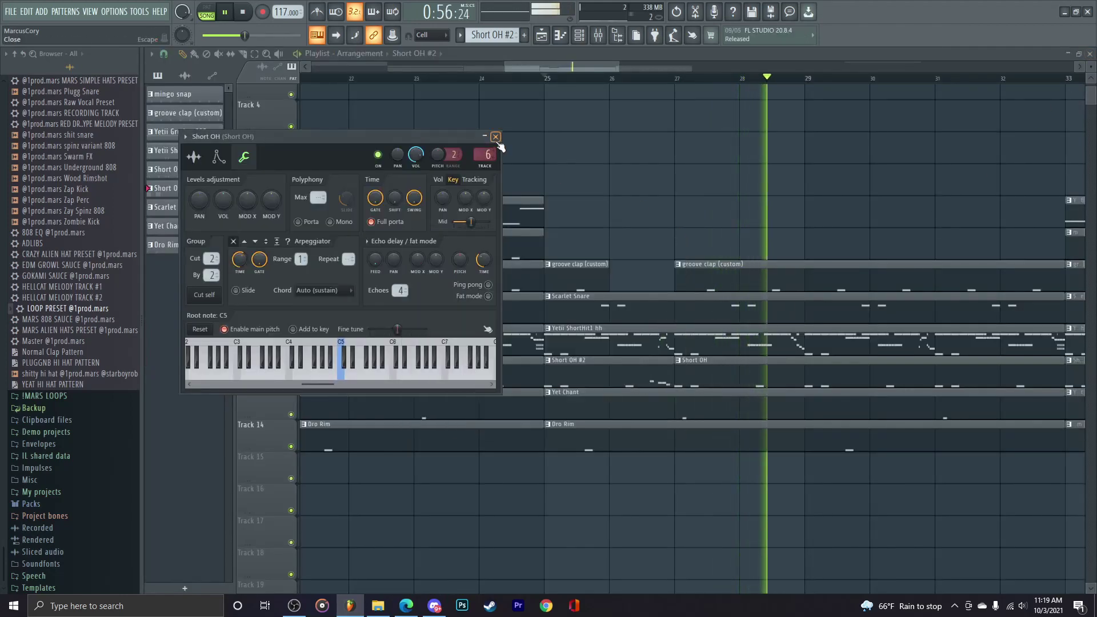
left_click(495, 137)
Step: Create a new empty pattern and place it on track 15 from bar 27 through bar 32
left_click(174, 206)
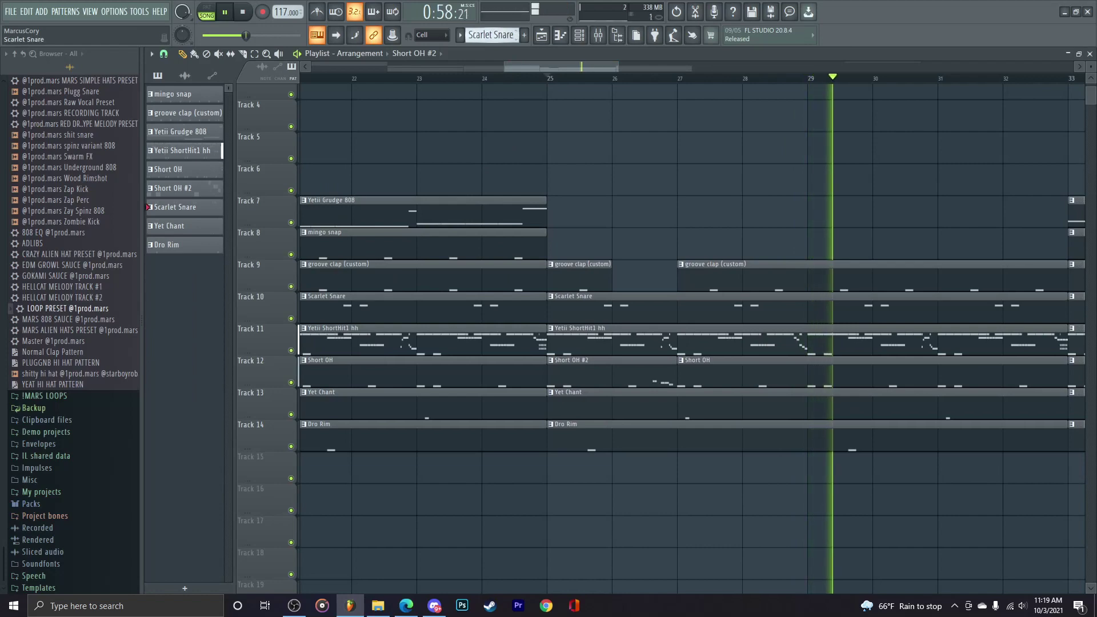
key("F4")
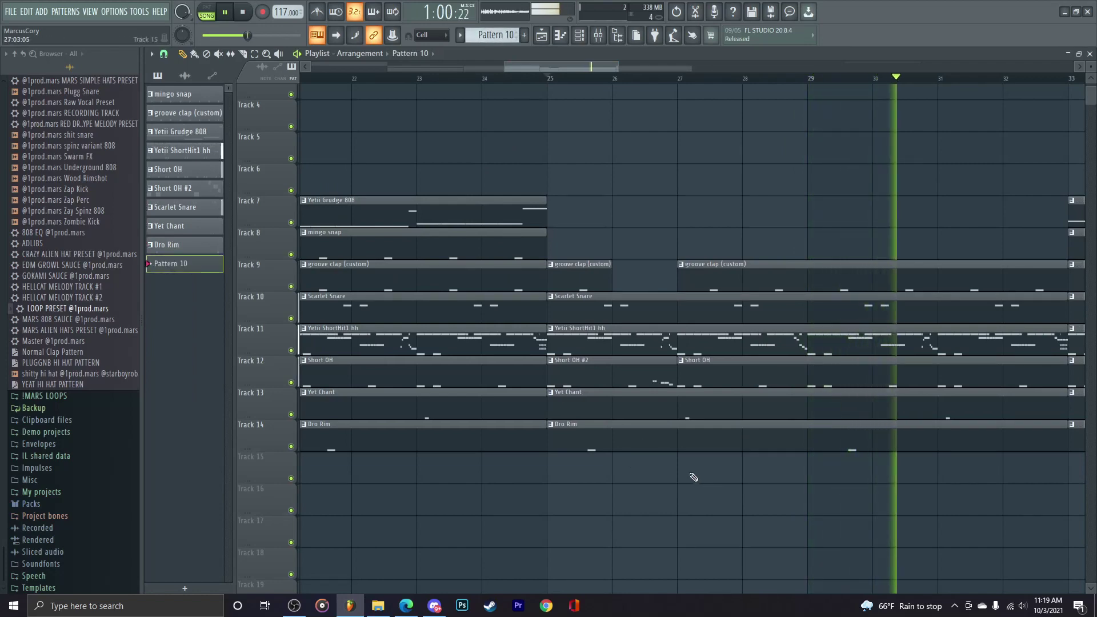
left_click(694, 476)
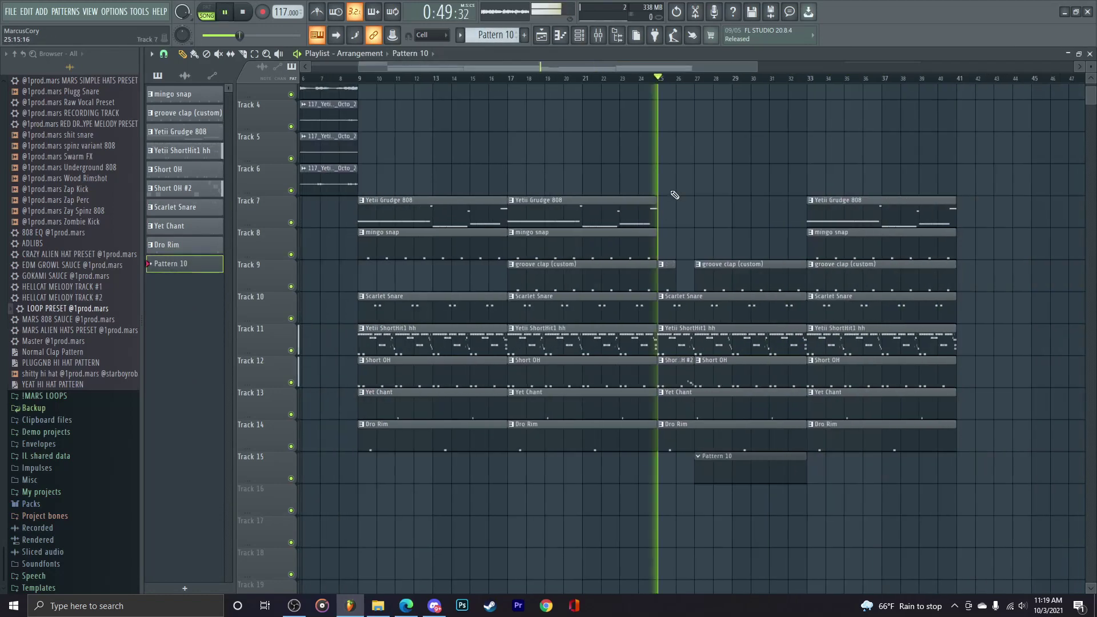
key("F6")
scroll(93, 222, "up", 10)
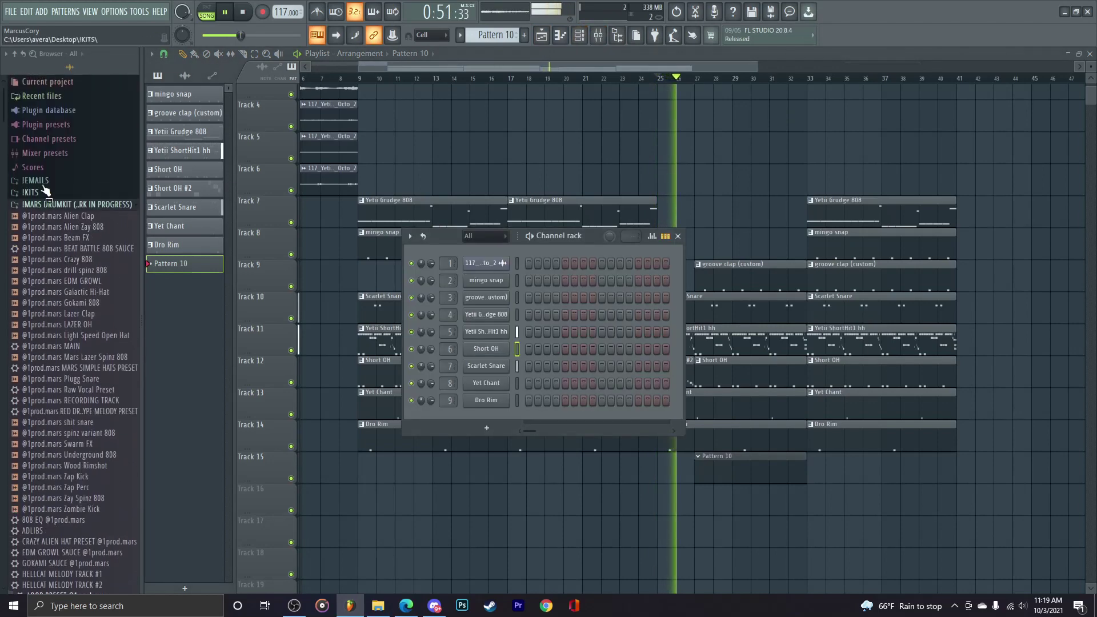
left_click(45, 192)
left_click(41, 228)
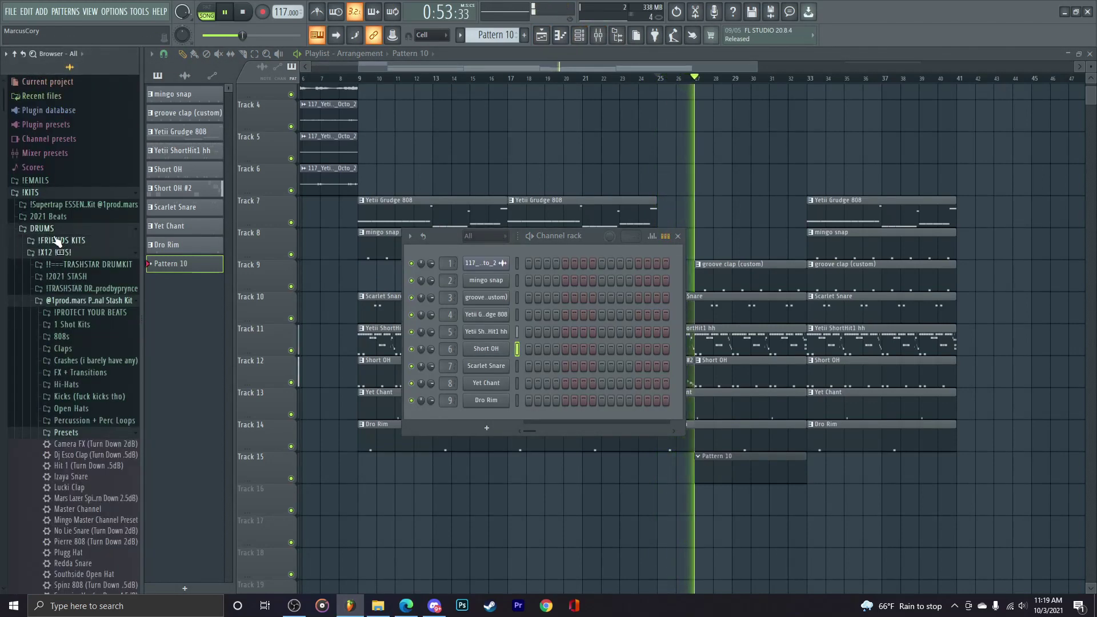
left_click(78, 276)
left_click(70, 300)
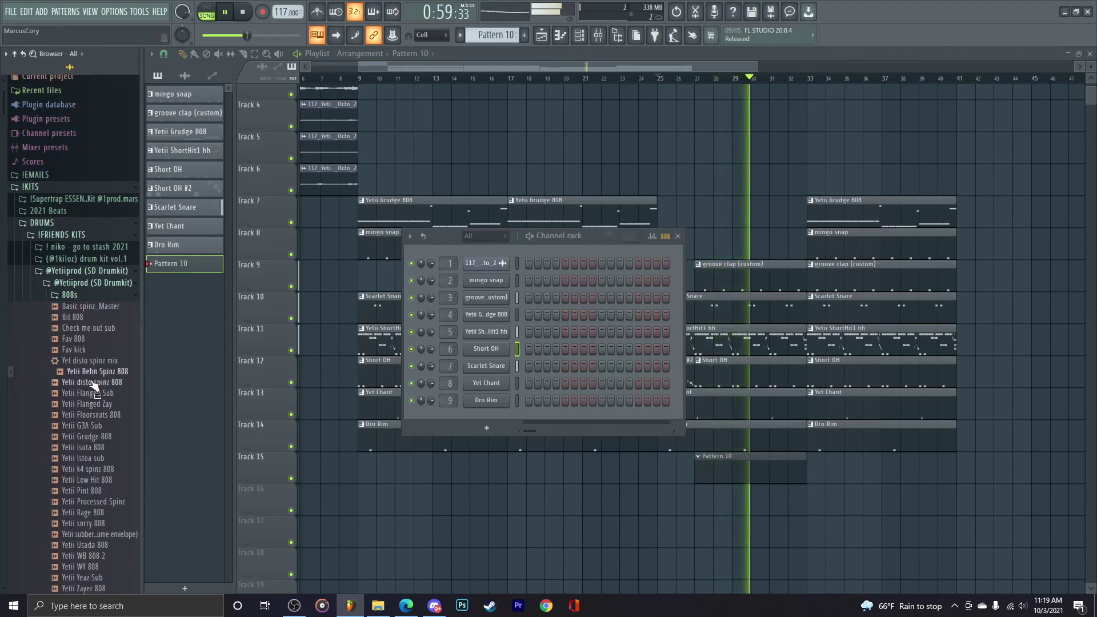
left_click_drag(91, 382, 492, 415)
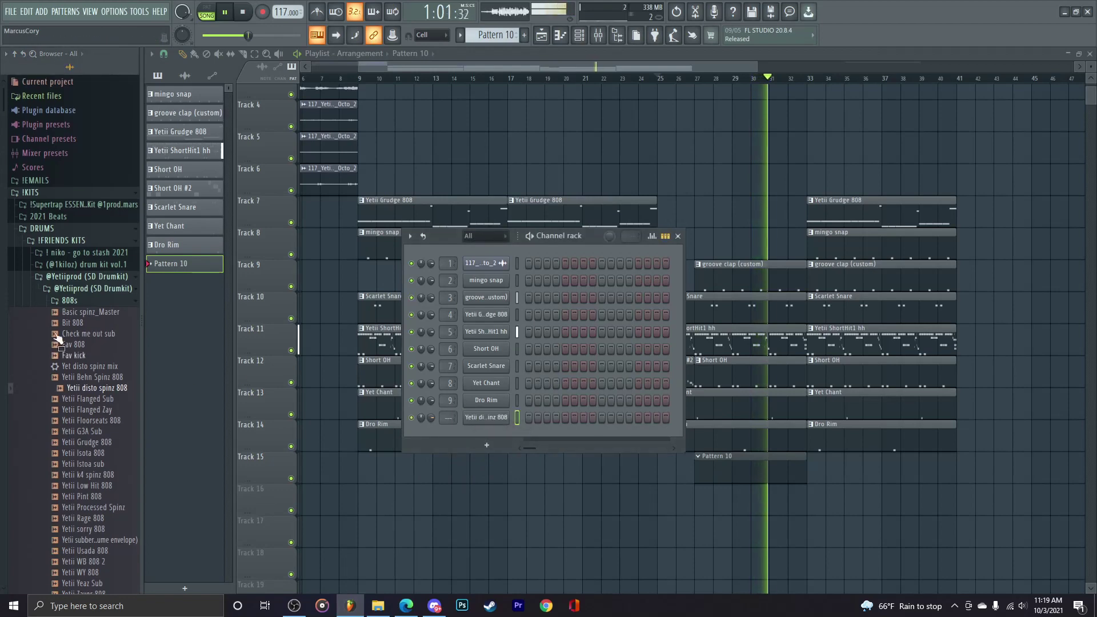
Step: Audition the codylemont2kkit 808s, load 60 - (808) in place of the Yetii disto spinz 808, and open its piano roll
left_click(80, 237)
scroll(52, 371, "down", 15)
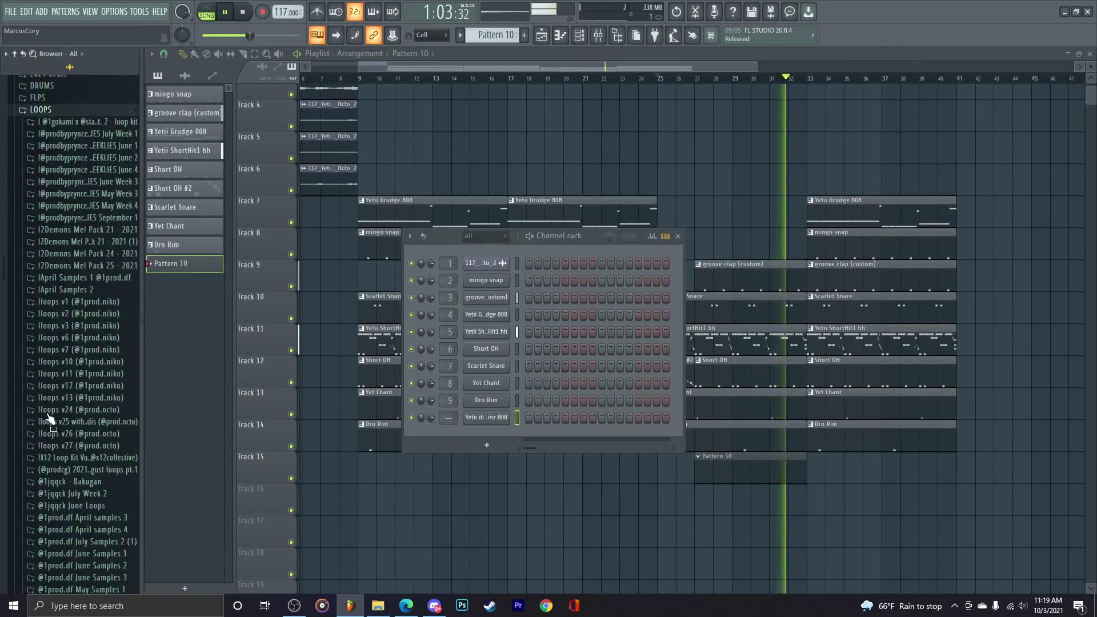
left_click(63, 117)
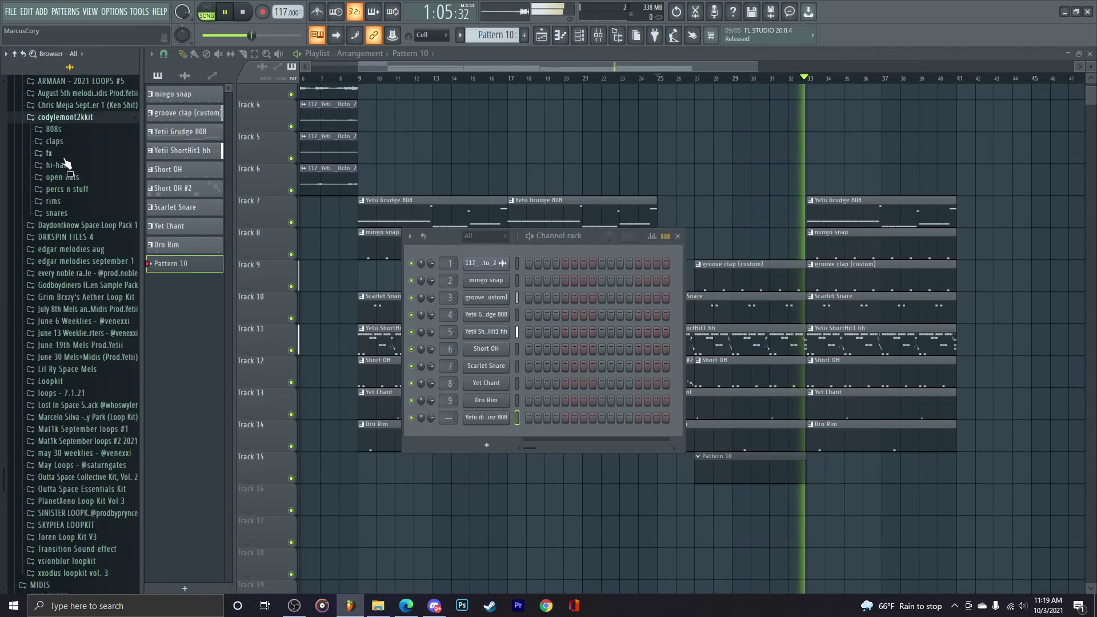
left_click(54, 129)
key("space")
left_click(63, 141)
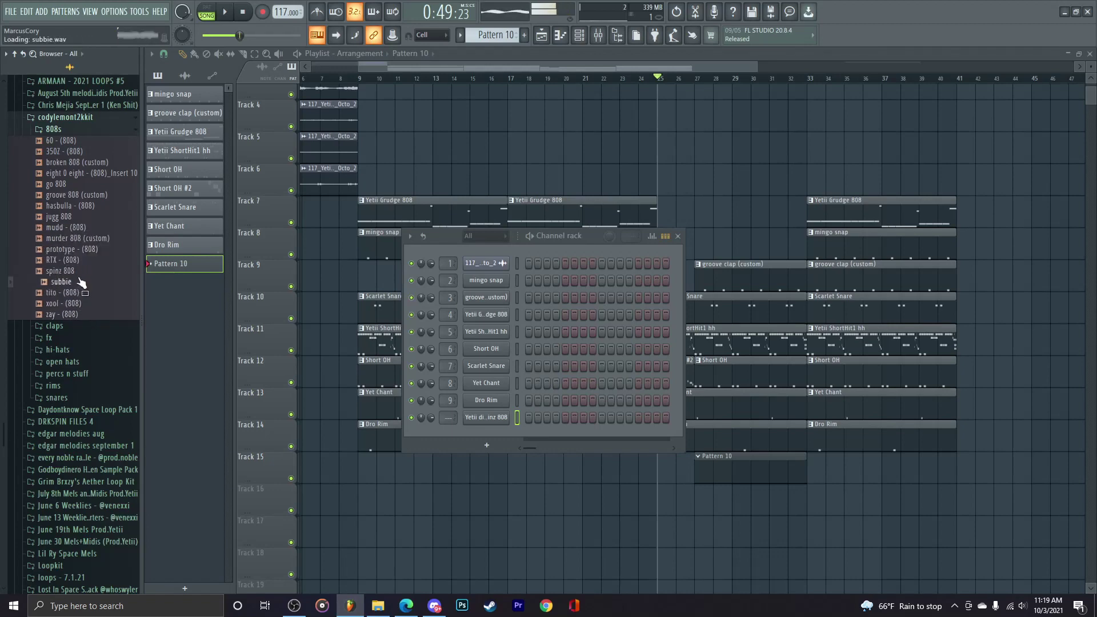
scroll(81, 283, "up", 3)
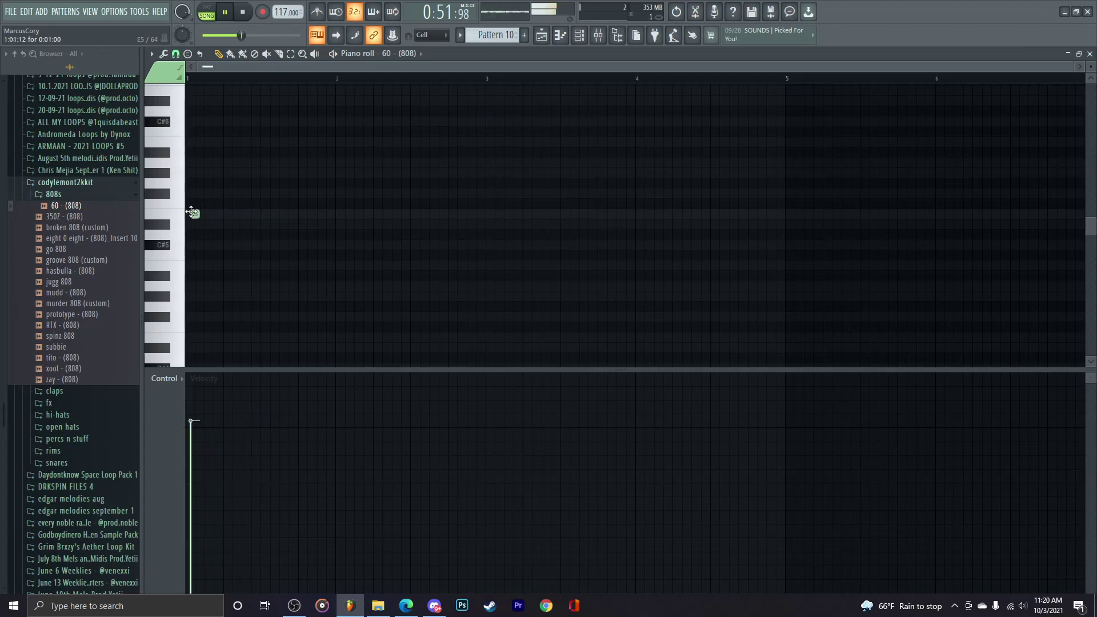
Step: Enter three back-to-back B4 notes of six steps each from bar 1 and raise their velocity to maximum
key("space")
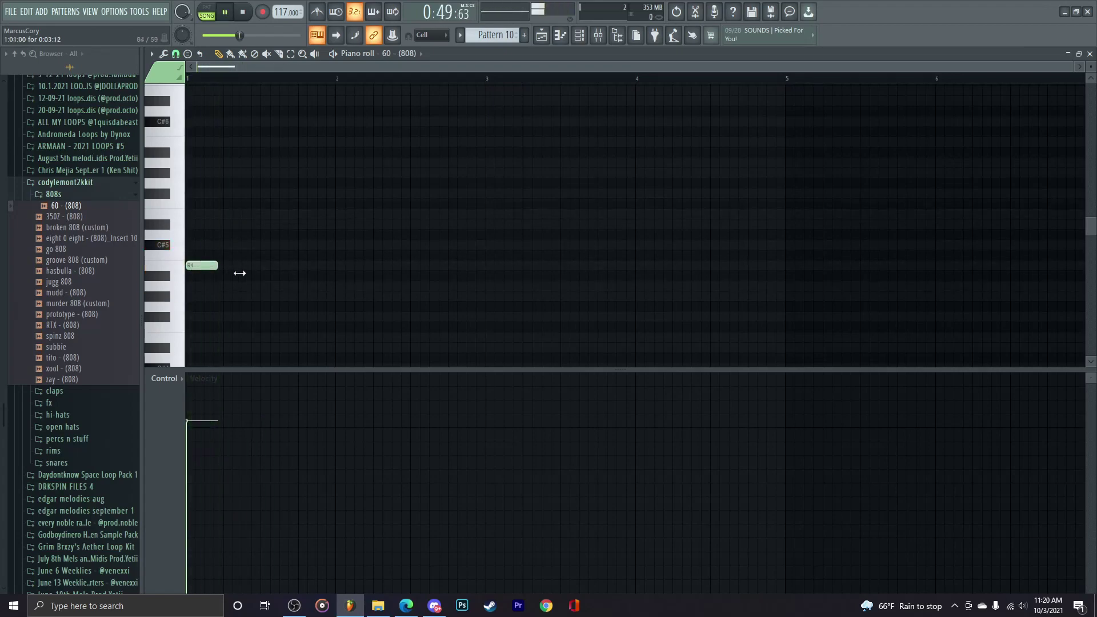
key("space")
left_click(250, 267)
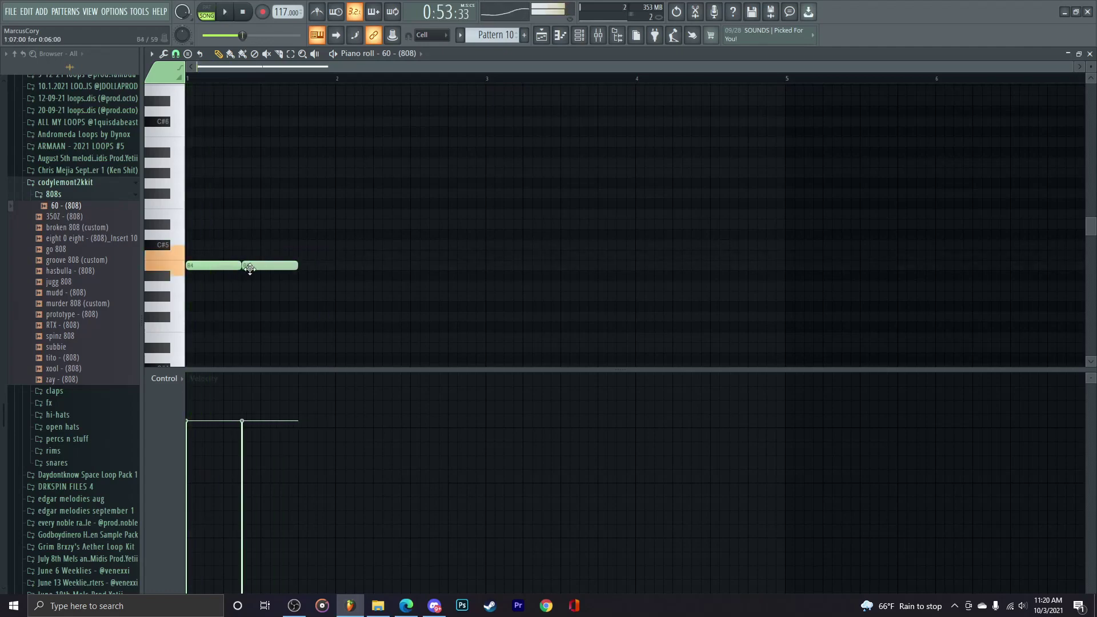
left_click(304, 266)
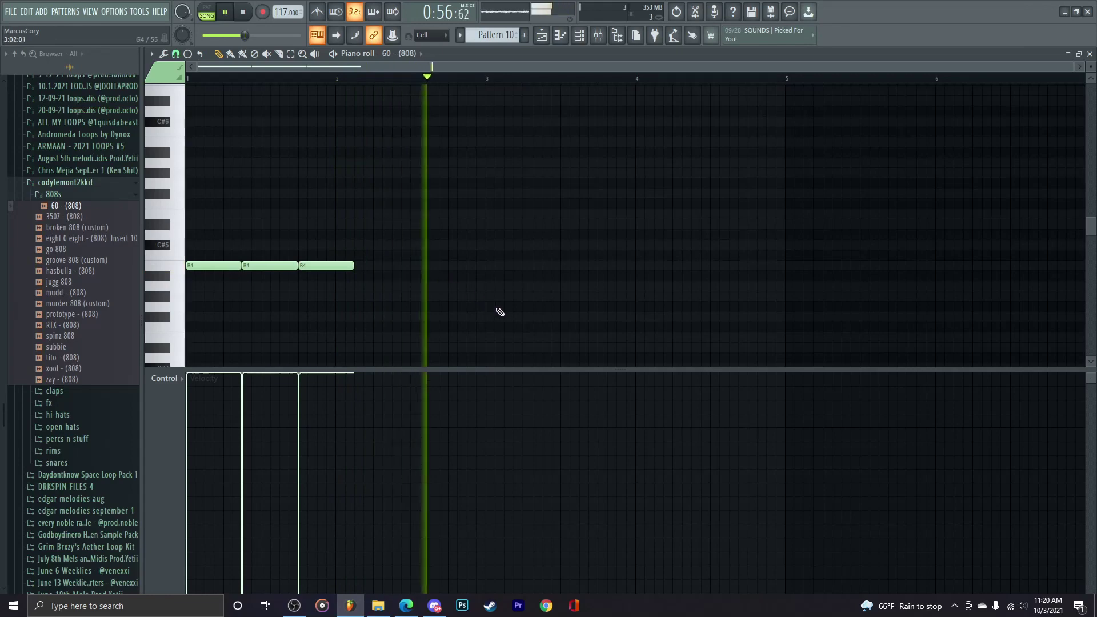
Step: Continue the 808 line with G4 notes from bar 3, A4 notes from bar 5 and a closing A5 before bar 7
left_click(483, 307)
left_click_drag(483, 308, 487, 307)
key("space")
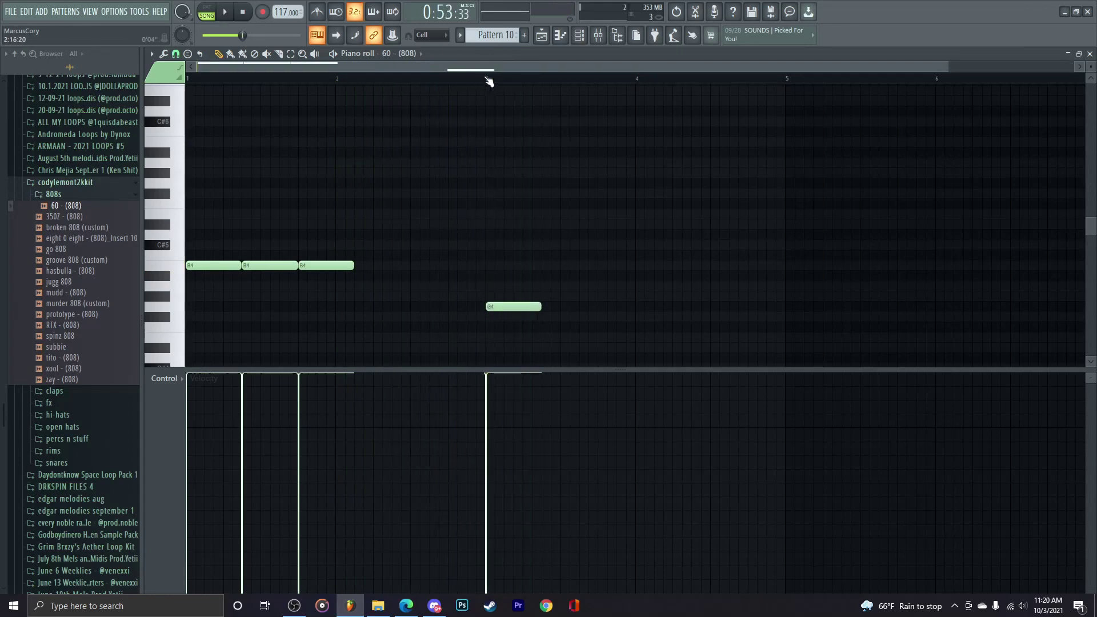
key("space")
left_click(546, 309)
key("space")
left_click_drag(594, 322, 600, 303)
scroll(639, 328, "down", 3)
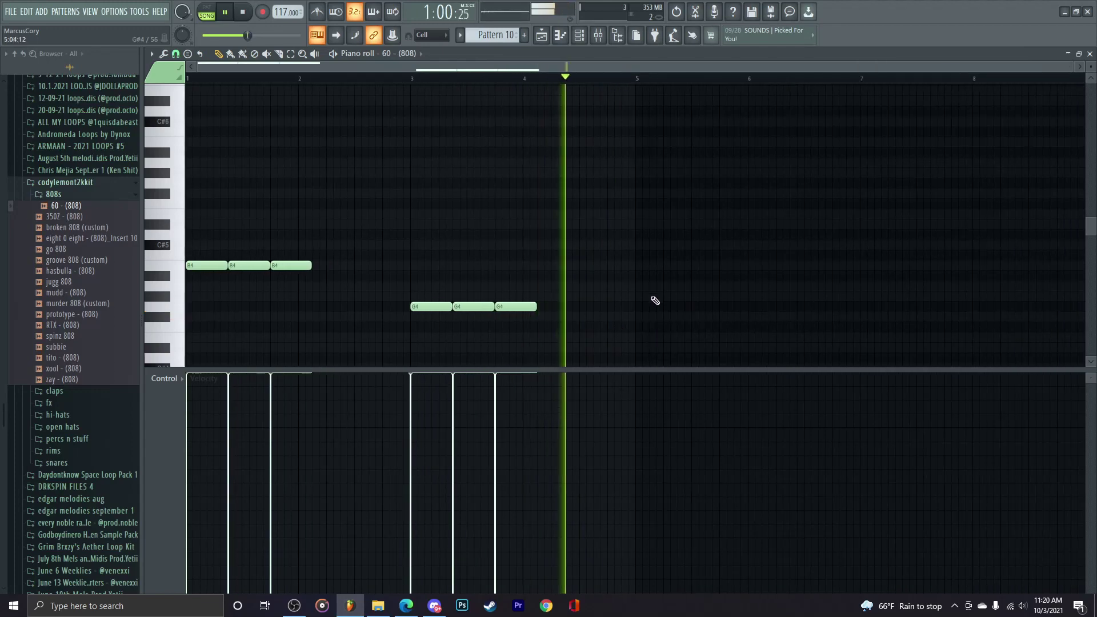
key("space")
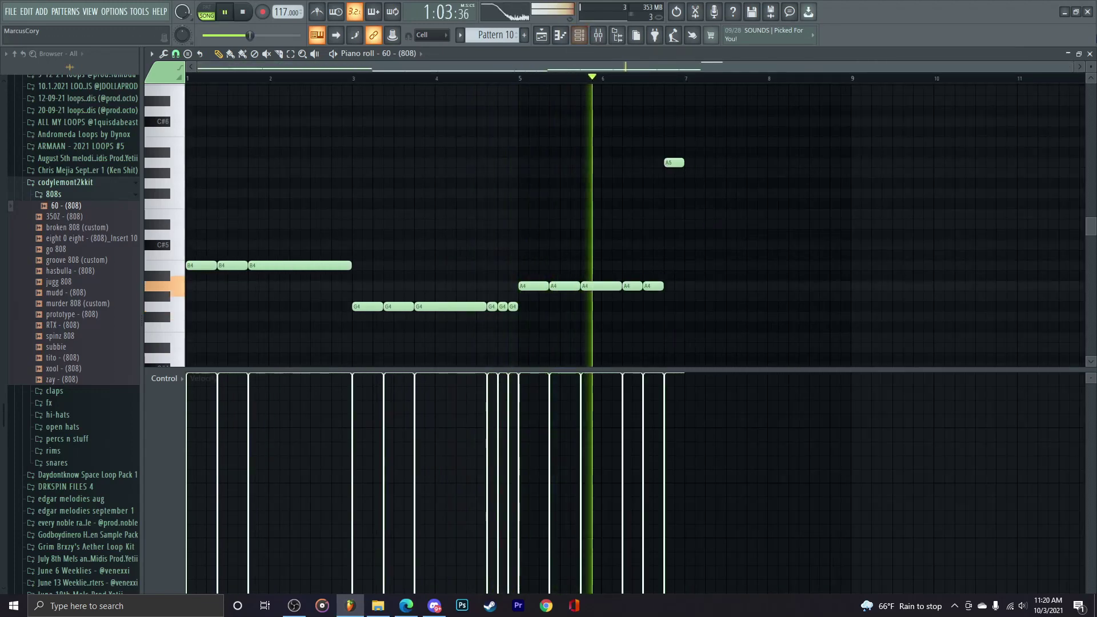
Step: Return to the playlist, play the arrangement from bar 25 and show the channel rack
key("F5")
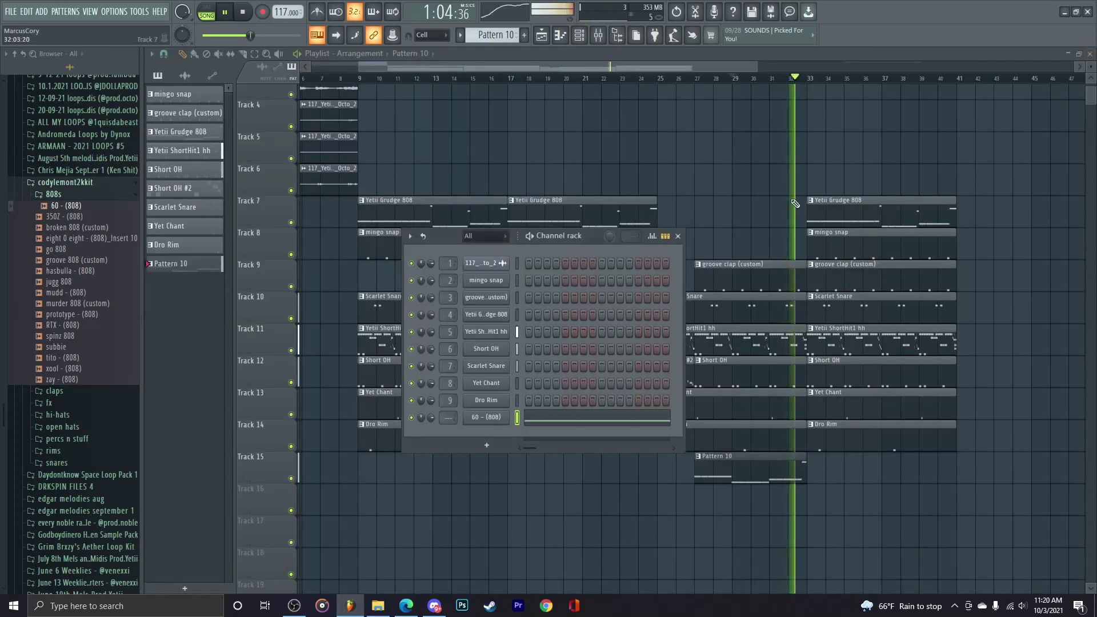
left_click(677, 236)
left_click(661, 80)
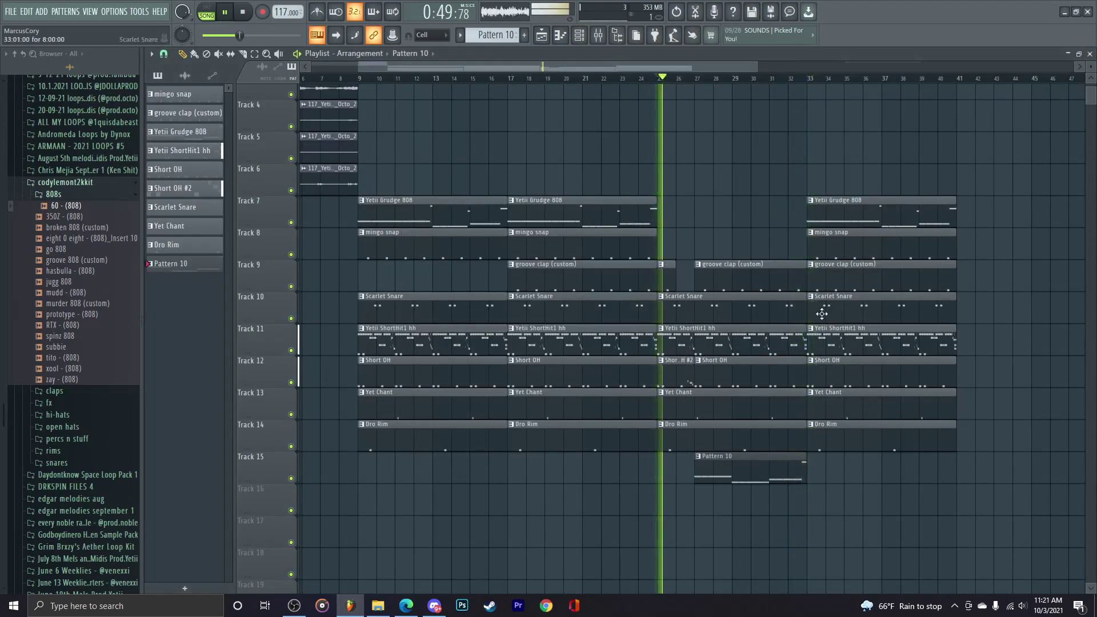
scroll(822, 313, "up", 3)
key("F6")
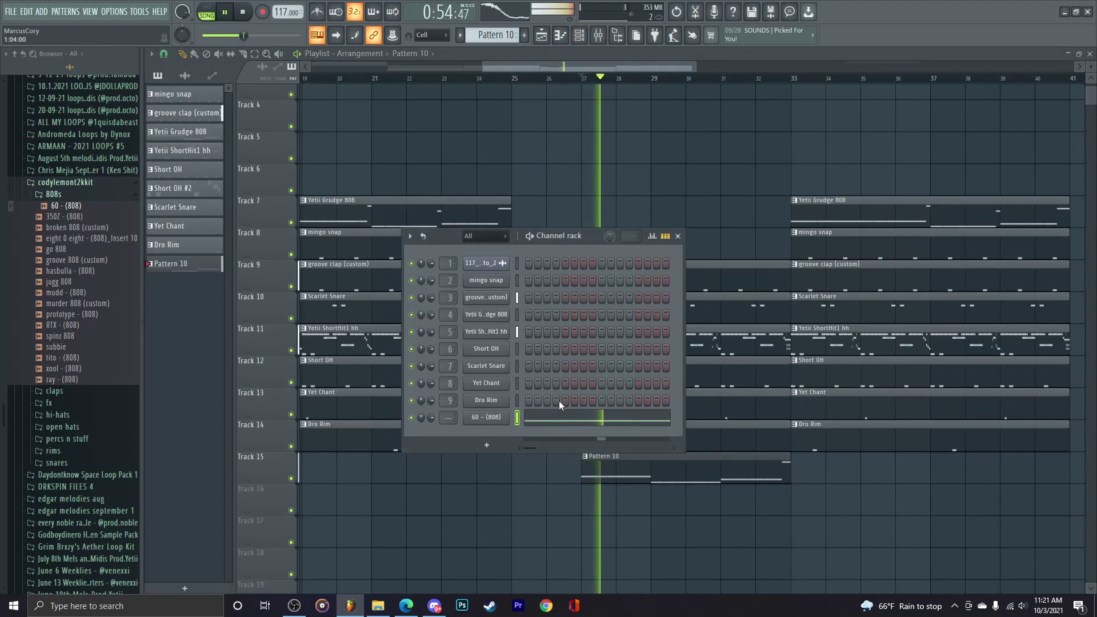
Step: Add a Fruity Limiter to the 60 - (808) mixer track and lower the track's volume to 96%
key("F9")
key("F6")
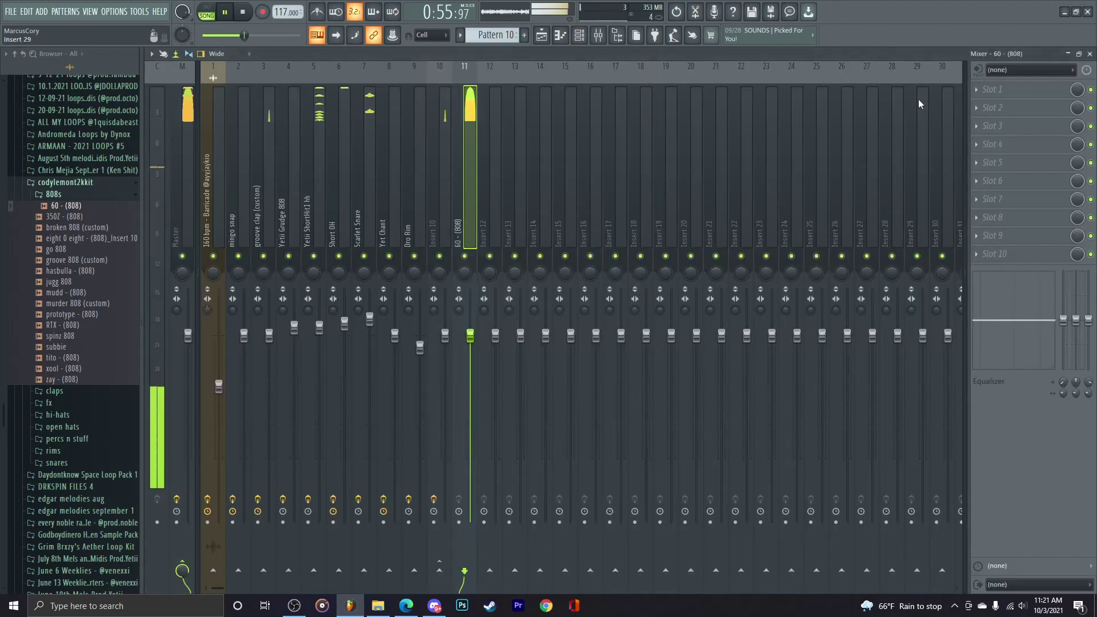
left_click(1013, 87)
mouse_move(928, 150)
left_click(831, 164)
left_click_drag(470, 336, 471, 347)
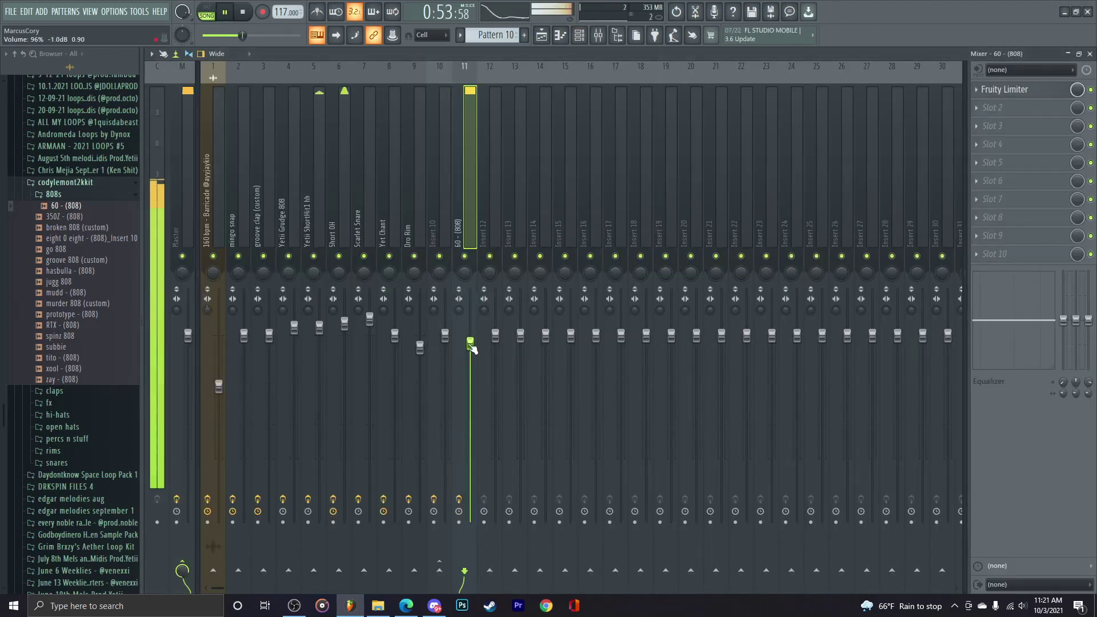
key("F9")
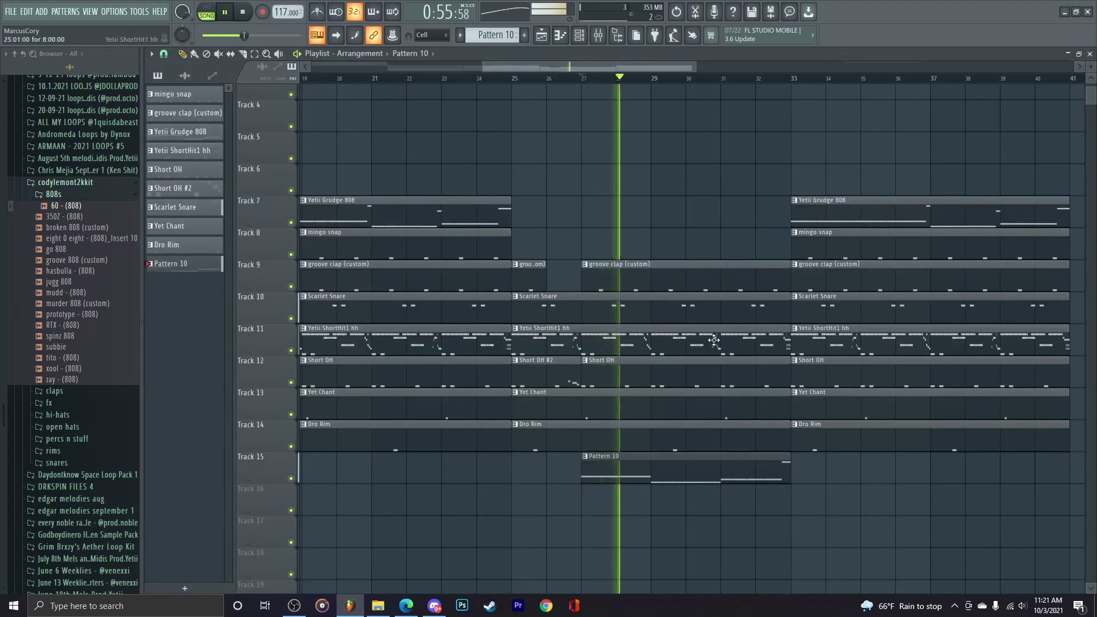
Step: Trim the breakdown's Short OH clip to start at bar 29 and fill bars 27 to 29 with Short OH #2
scroll(833, 415, "down", 3)
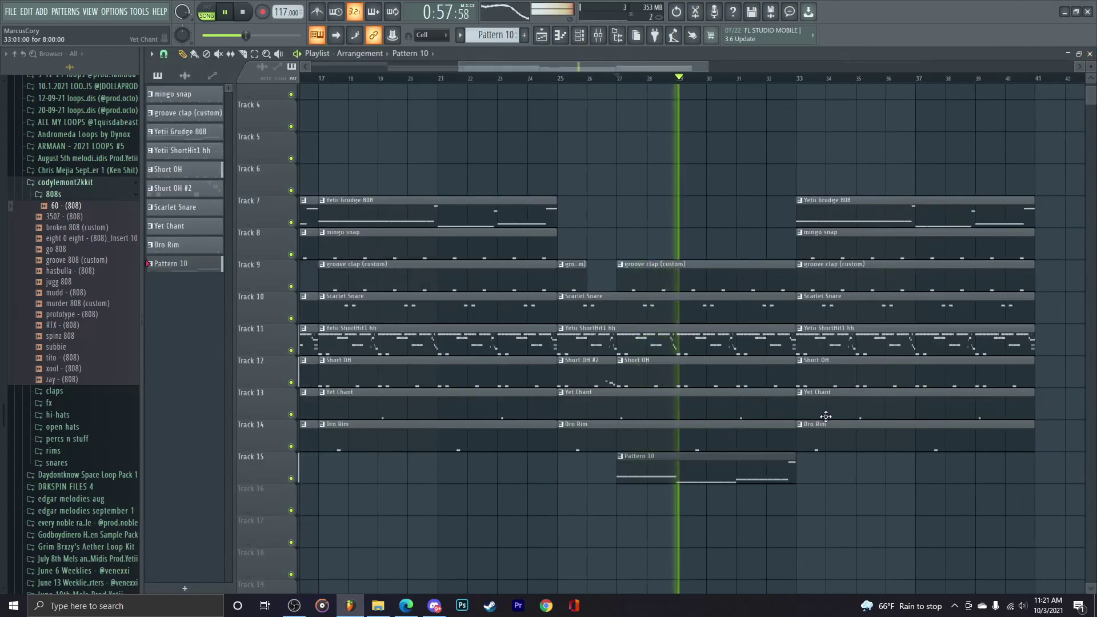
scroll(813, 420, "down", 1)
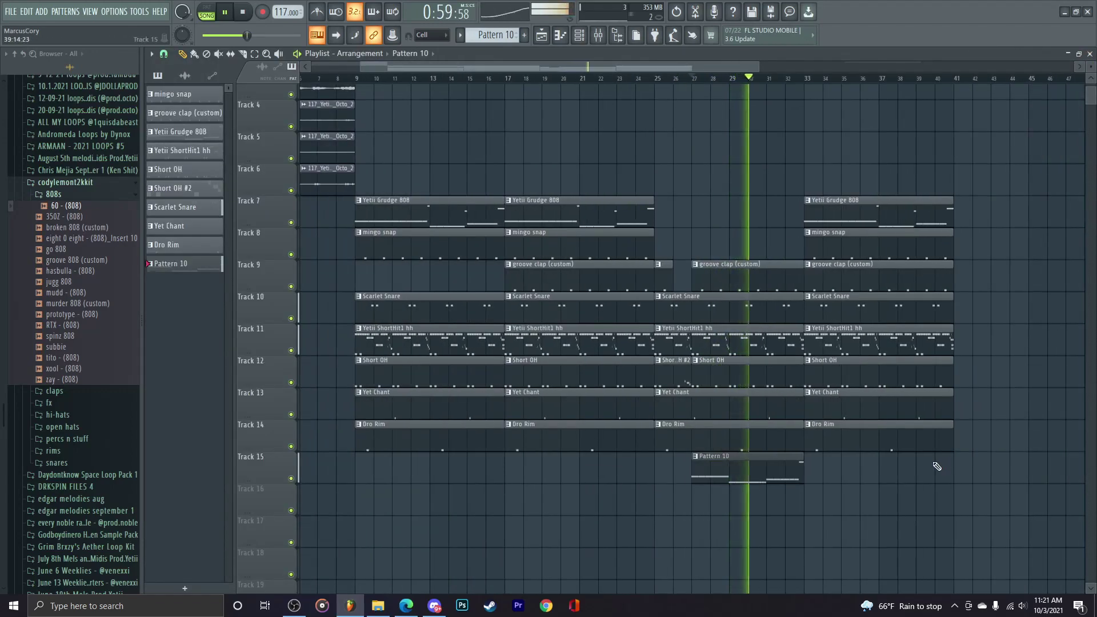
scroll(935, 466, "up", 3)
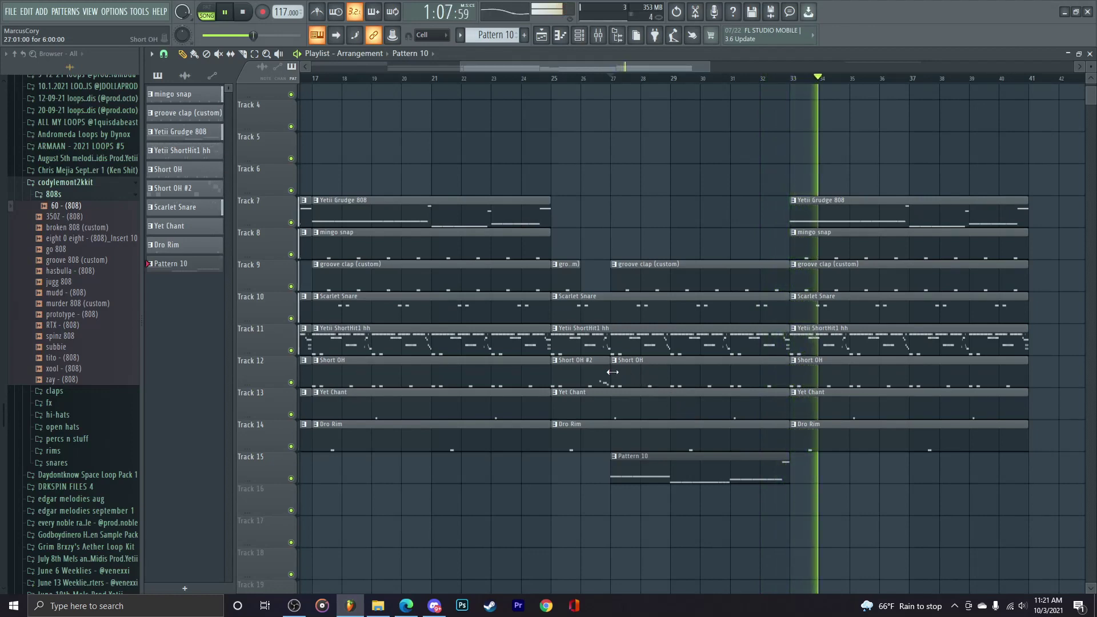
left_click_drag(618, 373, 673, 373)
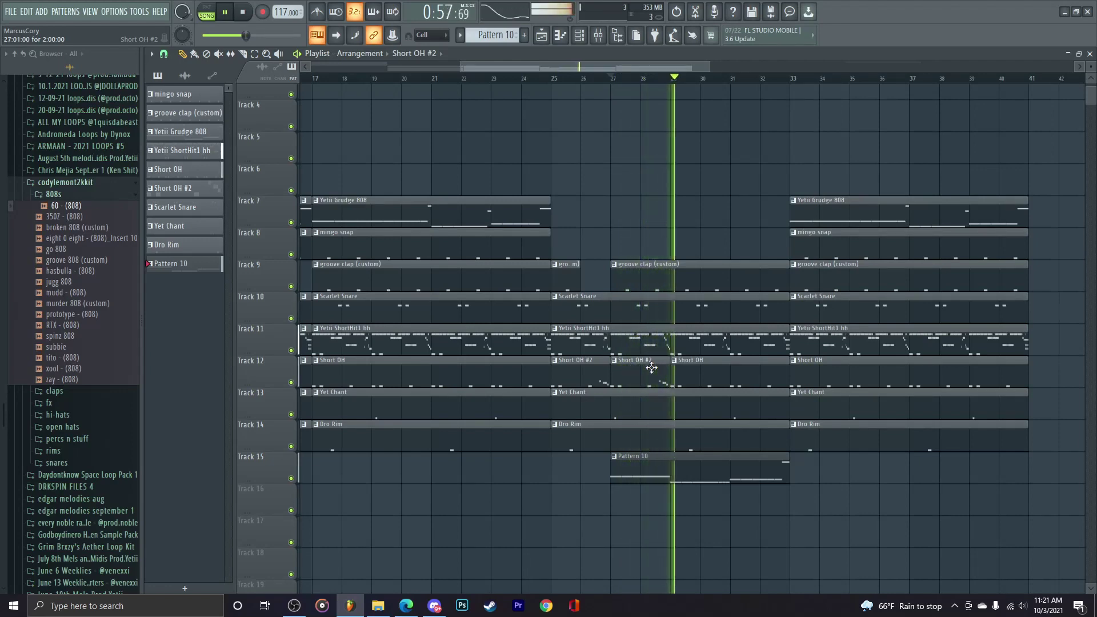
scroll(890, 526, "down", 3)
scroll(891, 526, "down", 4)
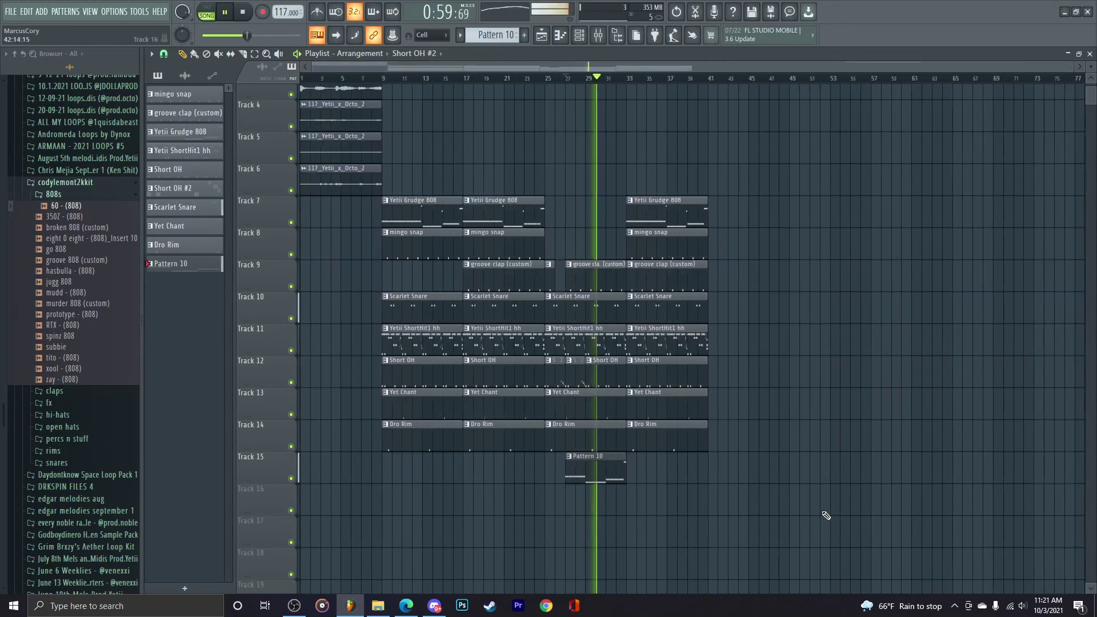
scroll(735, 429, "up", 3)
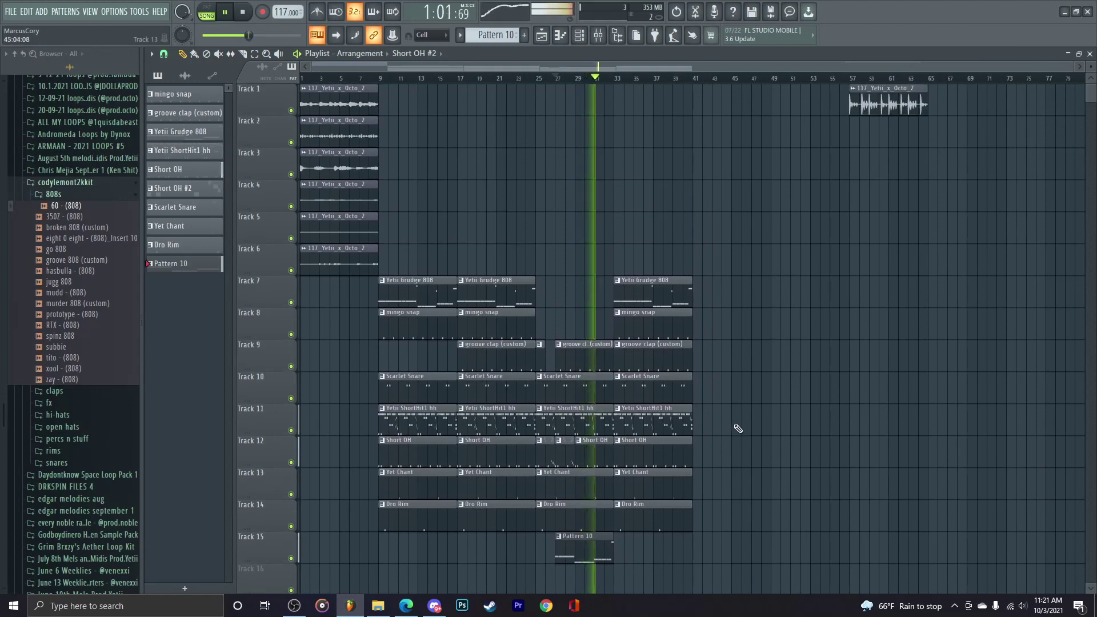
Step: Trim the drum clips after the breakdown to start at bar 34, keeping the Yetii Grudge 808 clip starting at bar 33
scroll(738, 429, "up", 5)
left_click_drag(845, 549, 612, 293)
left_click(589, 254)
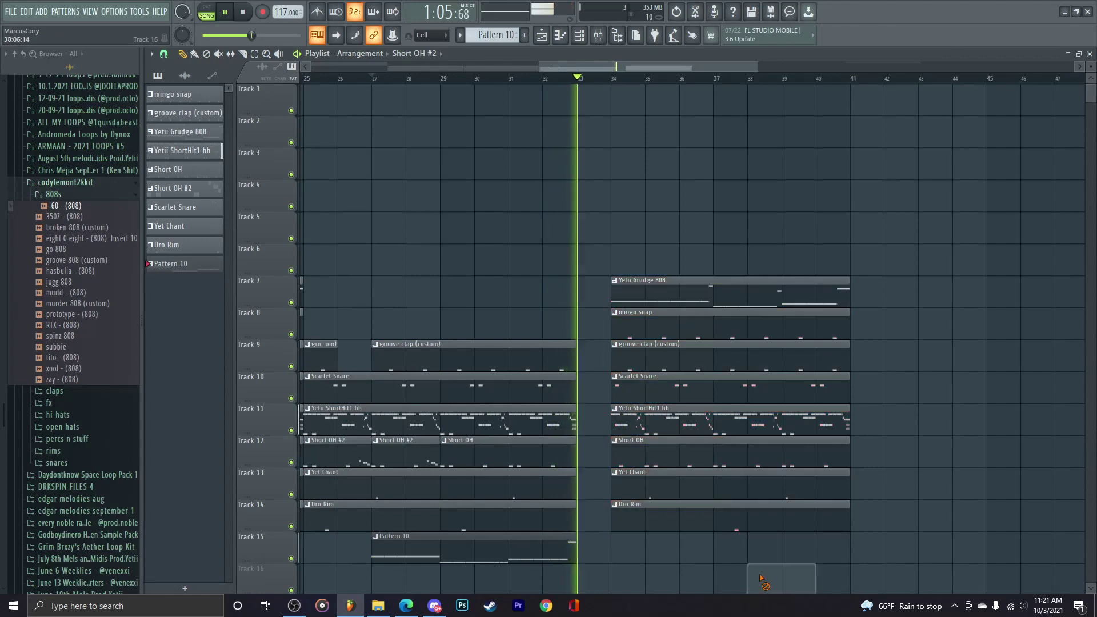
scroll(965, 380, "down", 2)
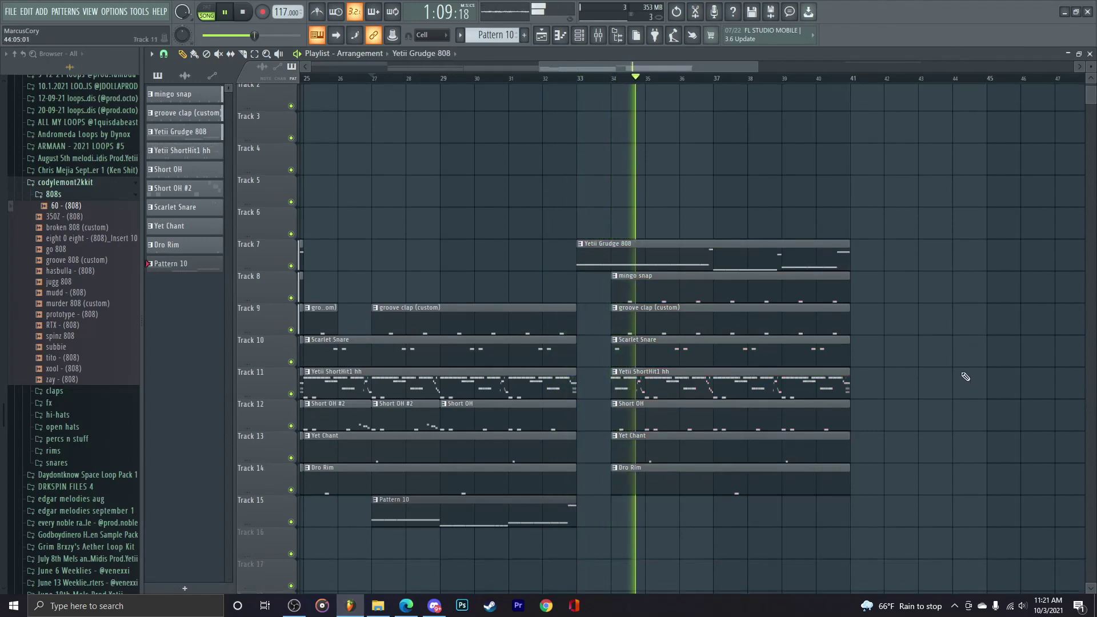
scroll(931, 377, "down", 5)
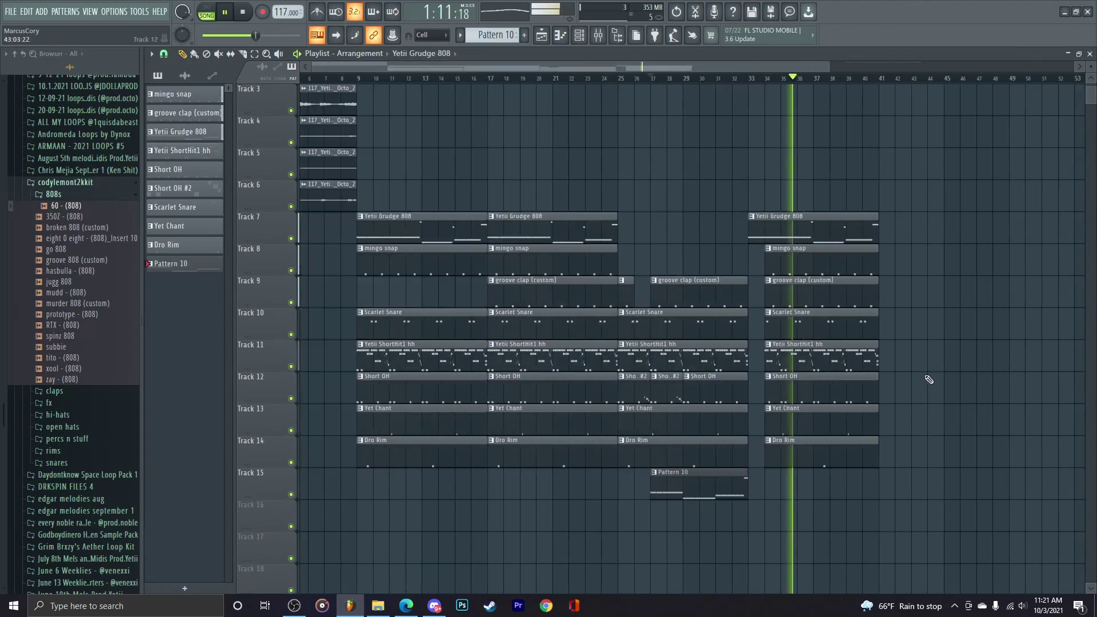
Step: Play the section from bar 33 and set the Yetii Grudge 808 mixer track's volume to 107%
left_click(745, 82)
left_click(598, 35)
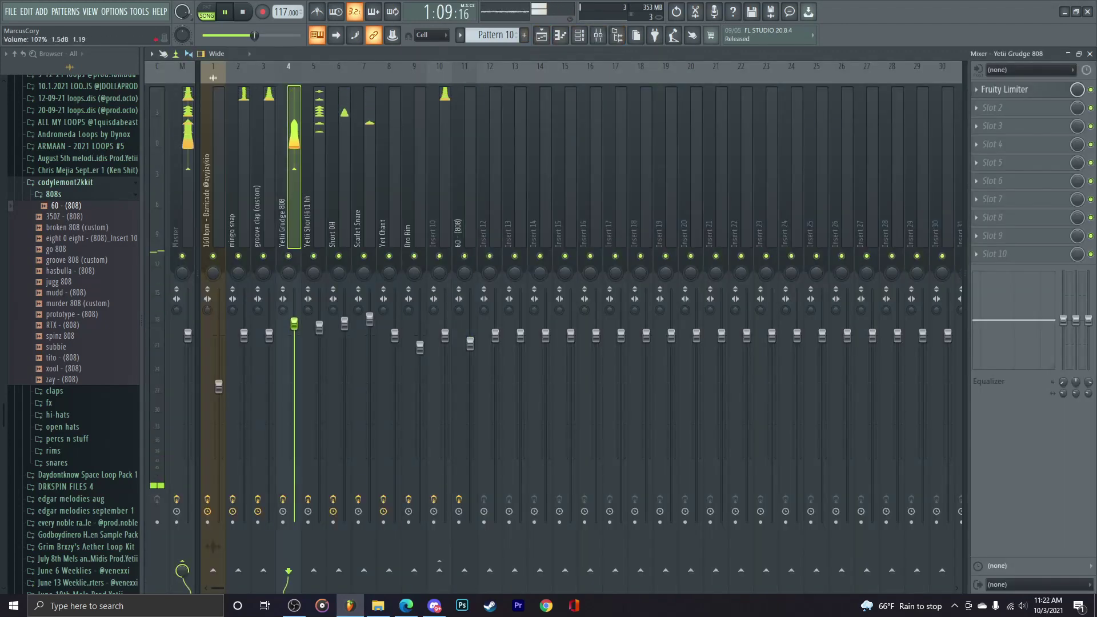
left_click(1091, 54)
Step: Play the breakdown from bar 27 and its transition at bar 33, and make a time selection over bars 33 to 41
left_click(664, 80)
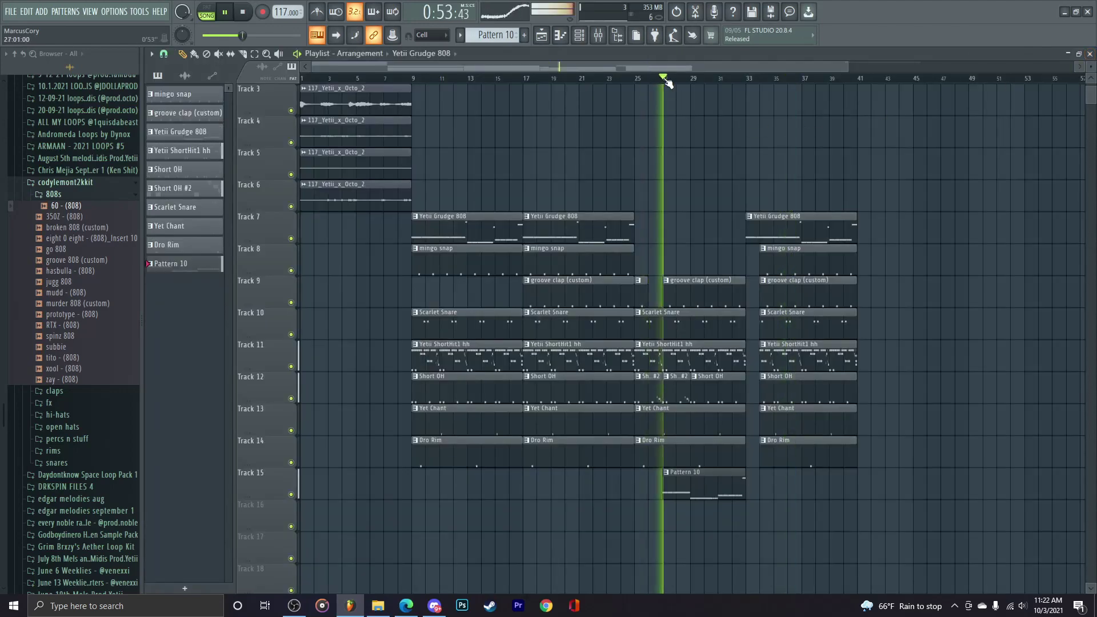
left_click(756, 82)
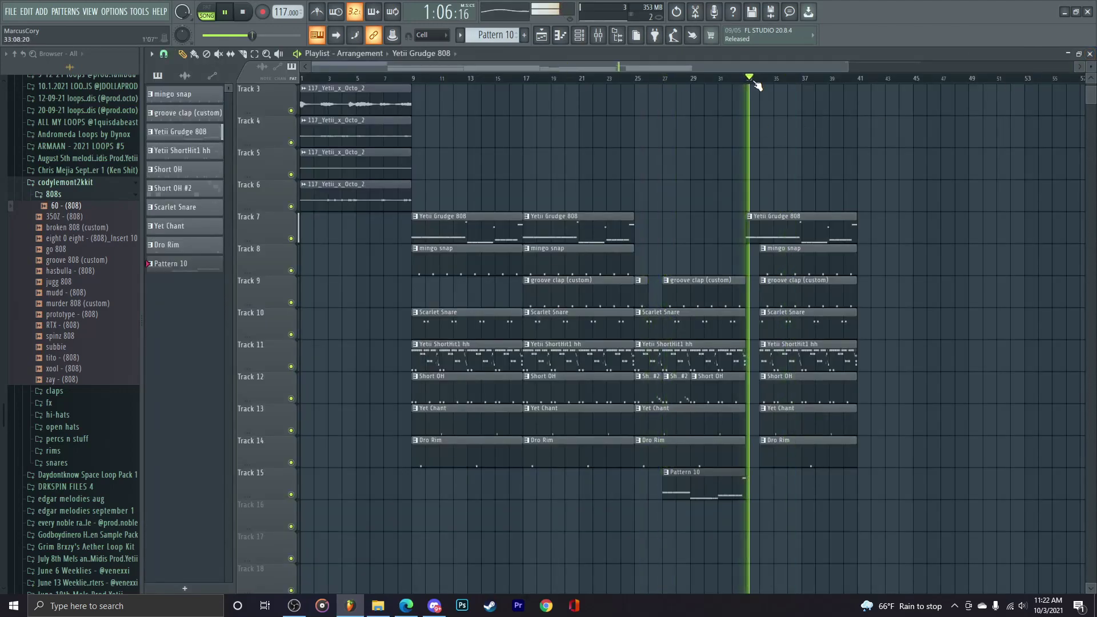
left_click(763, 83)
scroll(976, 183, "up", 2)
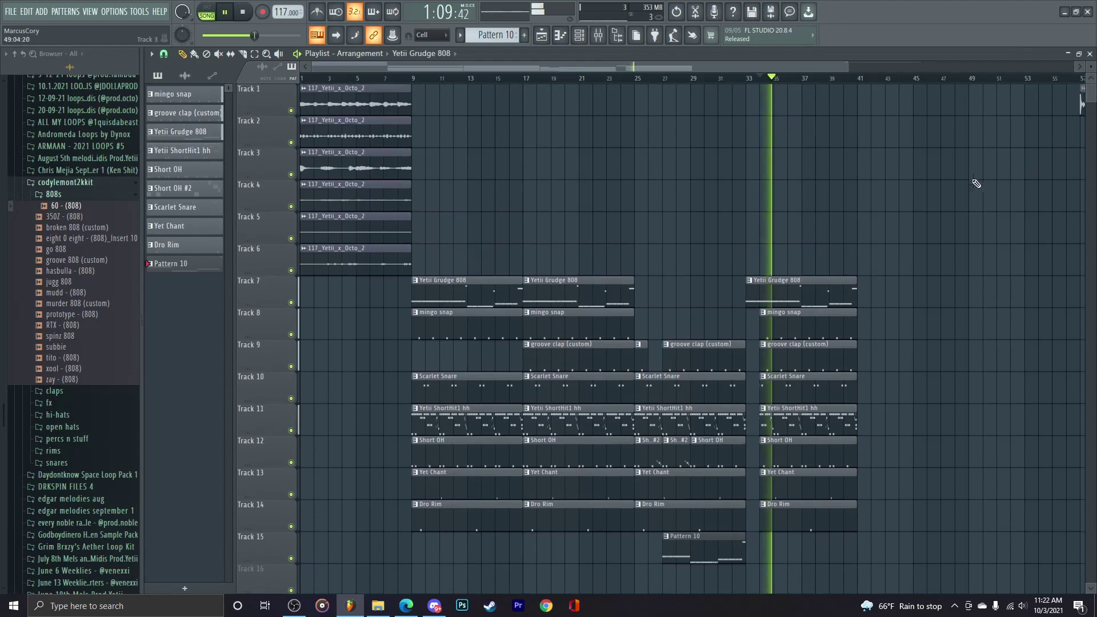
left_click_drag(750, 80, 852, 80)
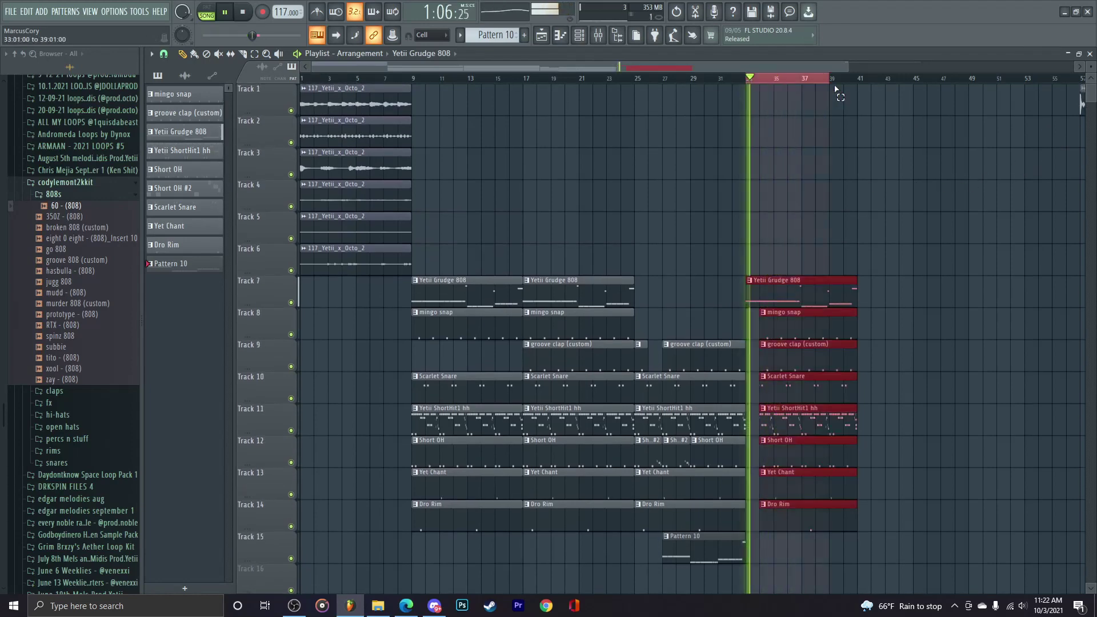
Step: Load the MARS 808 SAUCE preset on the Original Spinz 808 mixer track and raise the track's volume slightly
key("F6")
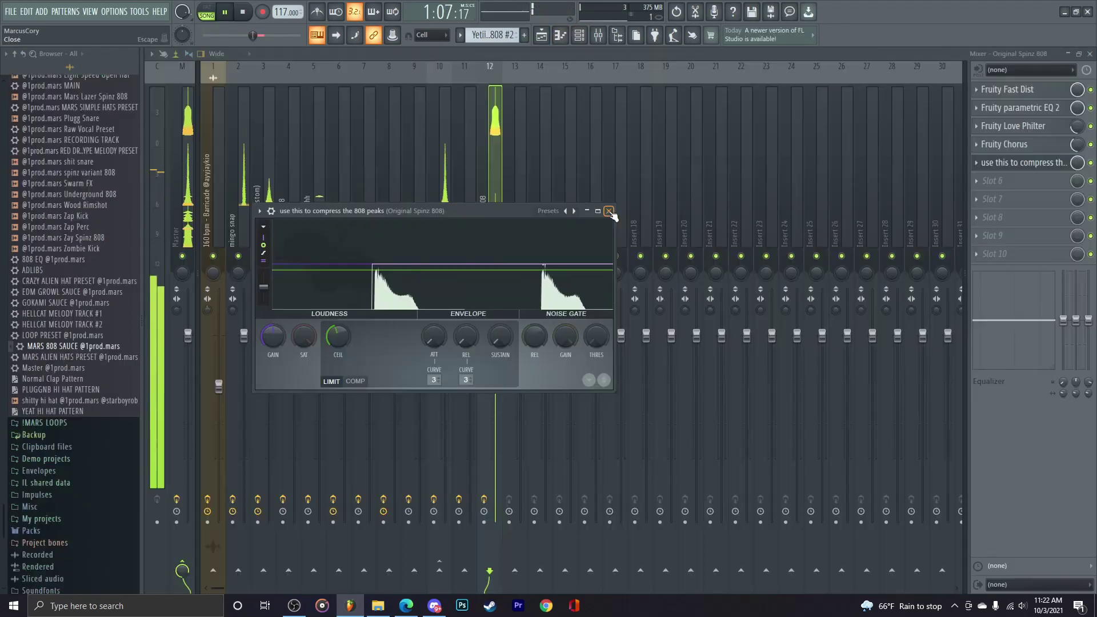
key("F9")
left_click(609, 211)
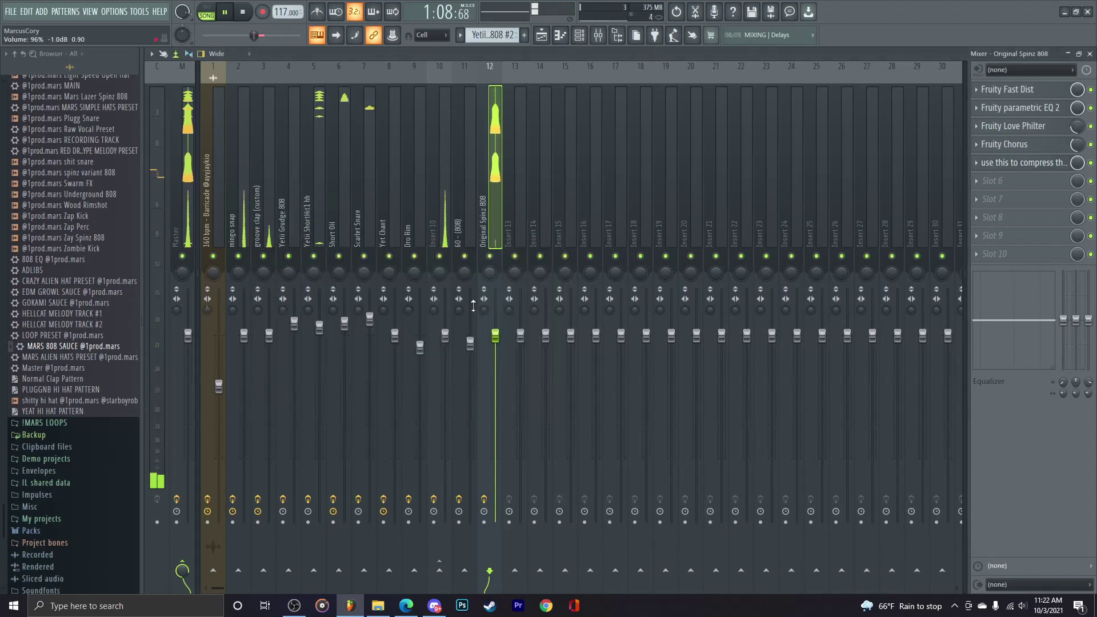
scroll(486, 309, "down", 3)
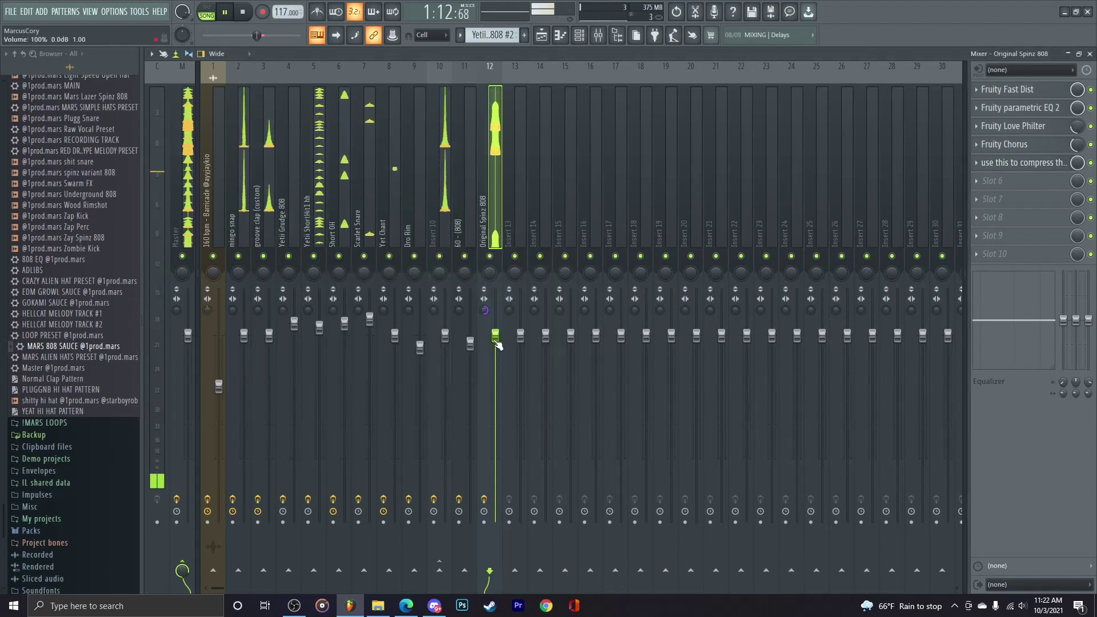
right_click(484, 311)
left_click(503, 341)
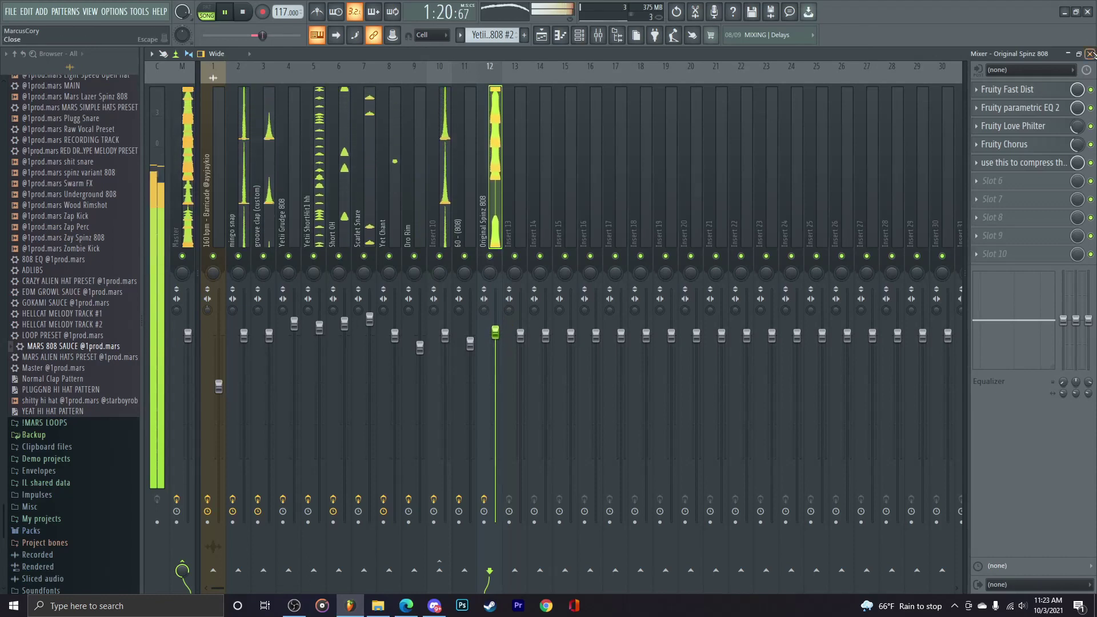
Step: Return to the playlist, clear the time selection over bars 33 to 41 and restart playback from bar 1
key("F5")
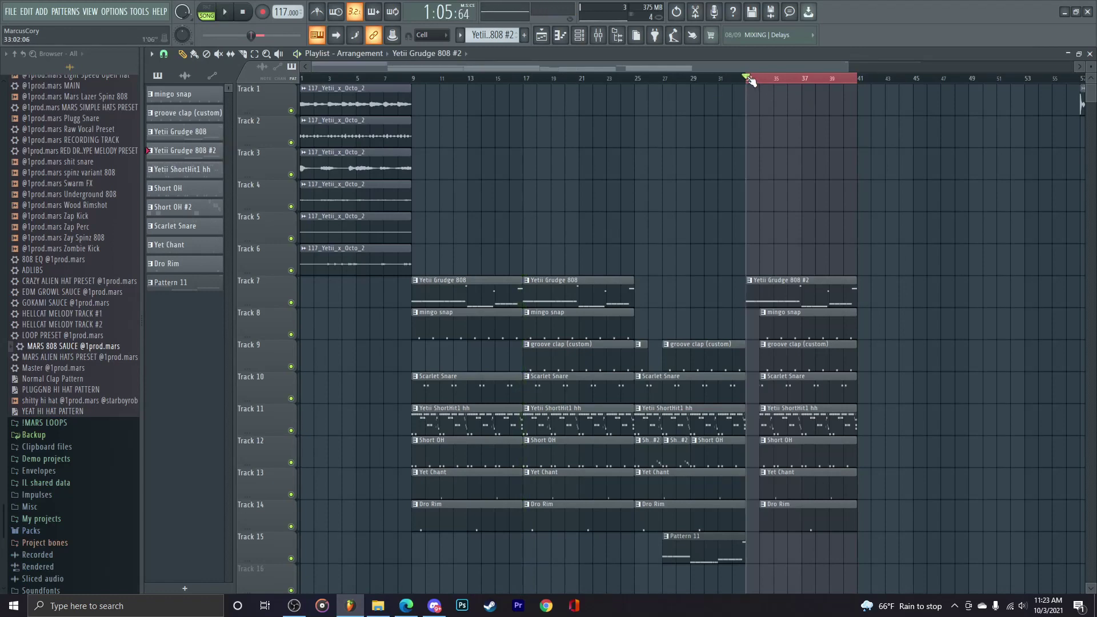
key("ctrl+d")
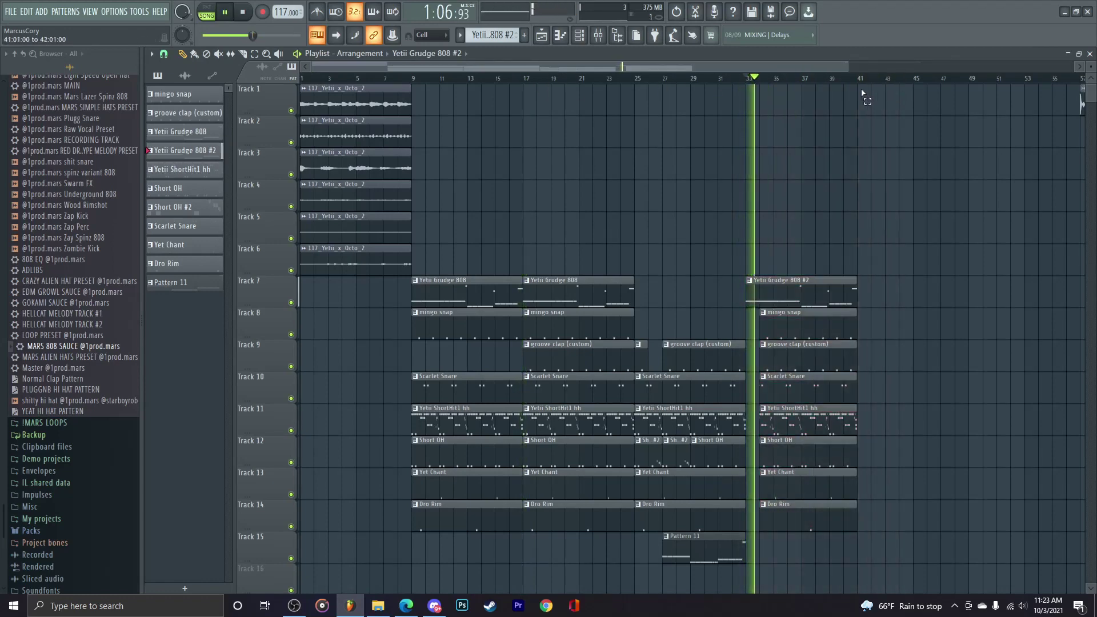
scroll(880, 176, "down", 3)
scroll(829, 180, "down", 3, "ctrl")
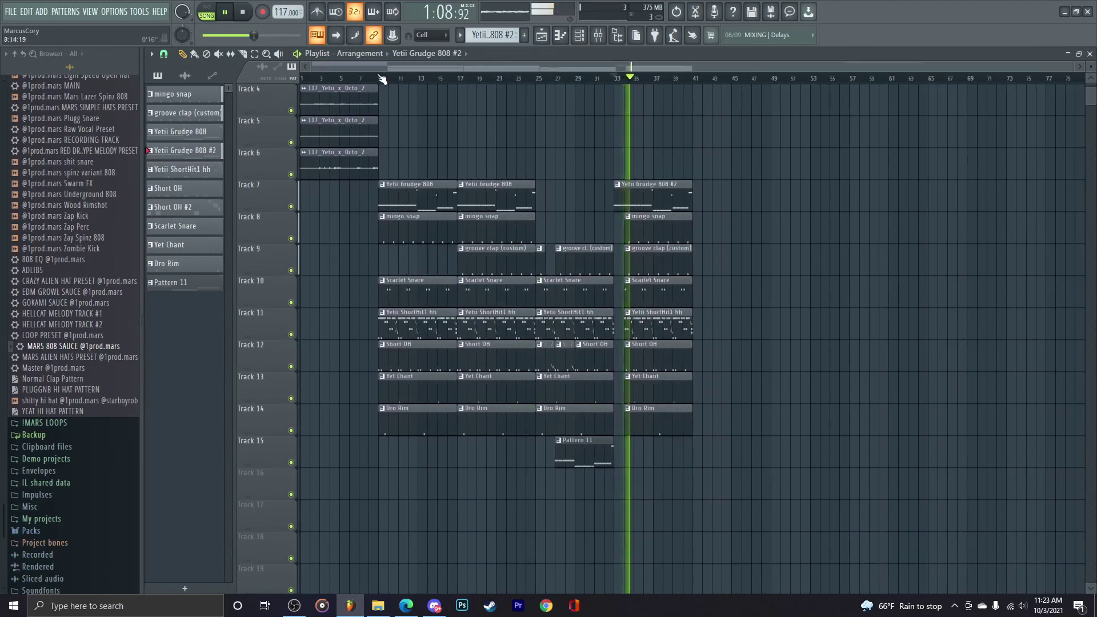
left_click_drag(382, 79, 303, 79)
scroll(399, 182, "up", 3)
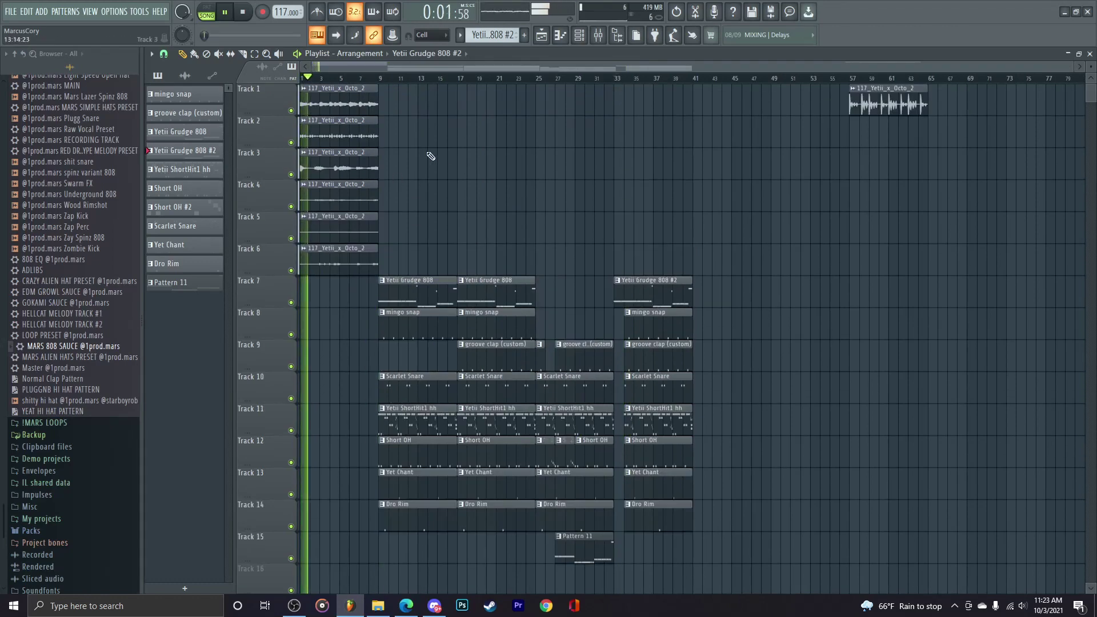
Step: Duplicate the Track 1 melody loop back to back until it fills the arrangement up to bar 49
scroll(339, 100, "up", 1)
left_click_drag(421, 86, 318, 103)
left_click(395, 90)
key("ctrl+b")
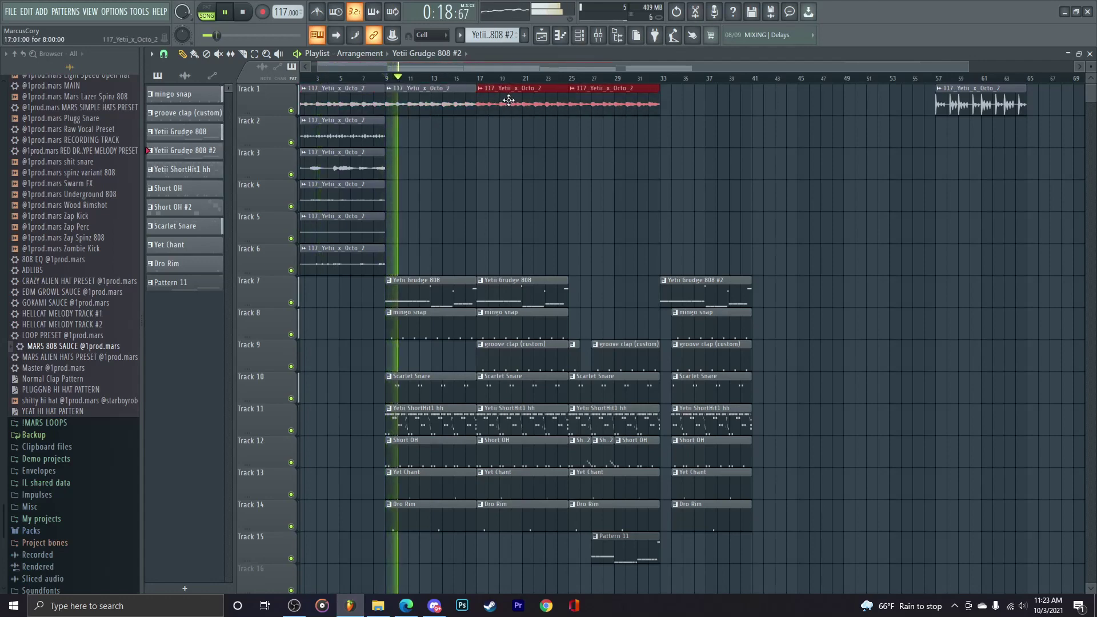
key("ctrl+b")
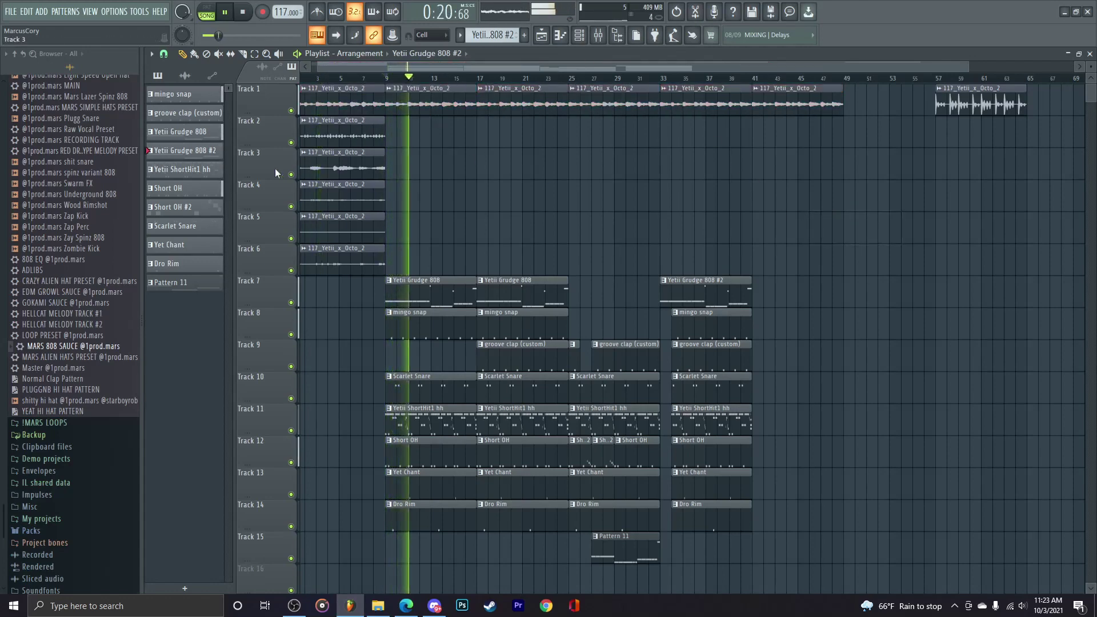
Step: Place the Track 3 loop at bars 9 and 17 and move the Track 2 loop to bar 17
scroll(276, 168, "up", 2)
left_click_drag(361, 170, 710, 173)
scroll(710, 172, "up", 1)
scroll(600, 190, "down", 2)
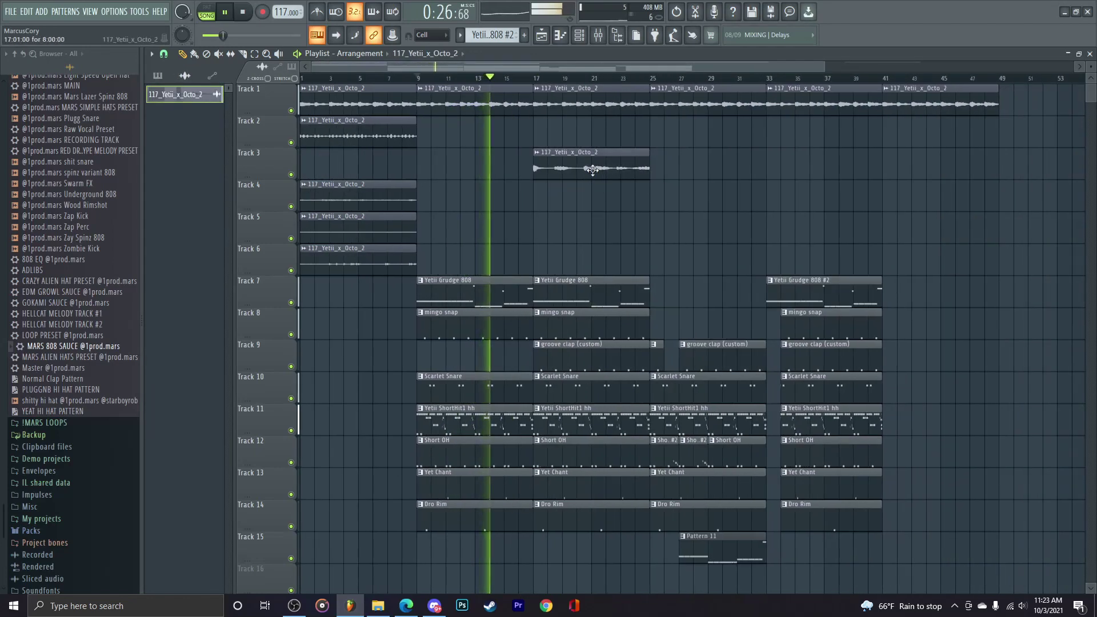
left_click_drag(593, 170, 498, 169)
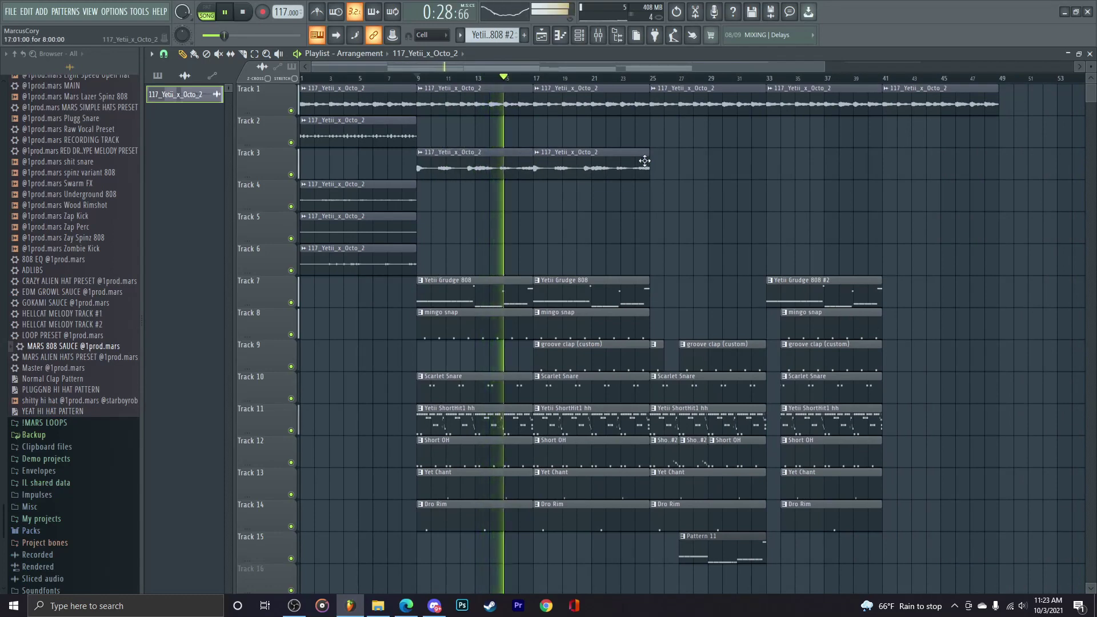
left_click_drag(644, 162, 490, 163)
left_click_drag(394, 135, 605, 136)
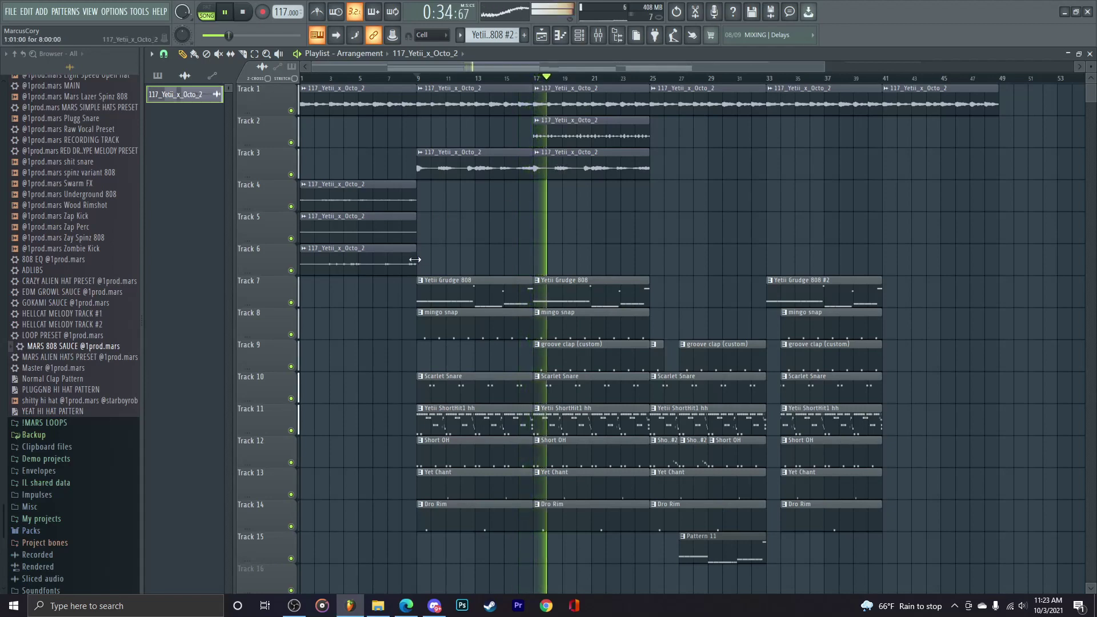
Step: Move the loops on Tracks 4, 5 and 6 to bar 33 and repeat them at bar 41
left_click_drag(332, 247, 543, 223)
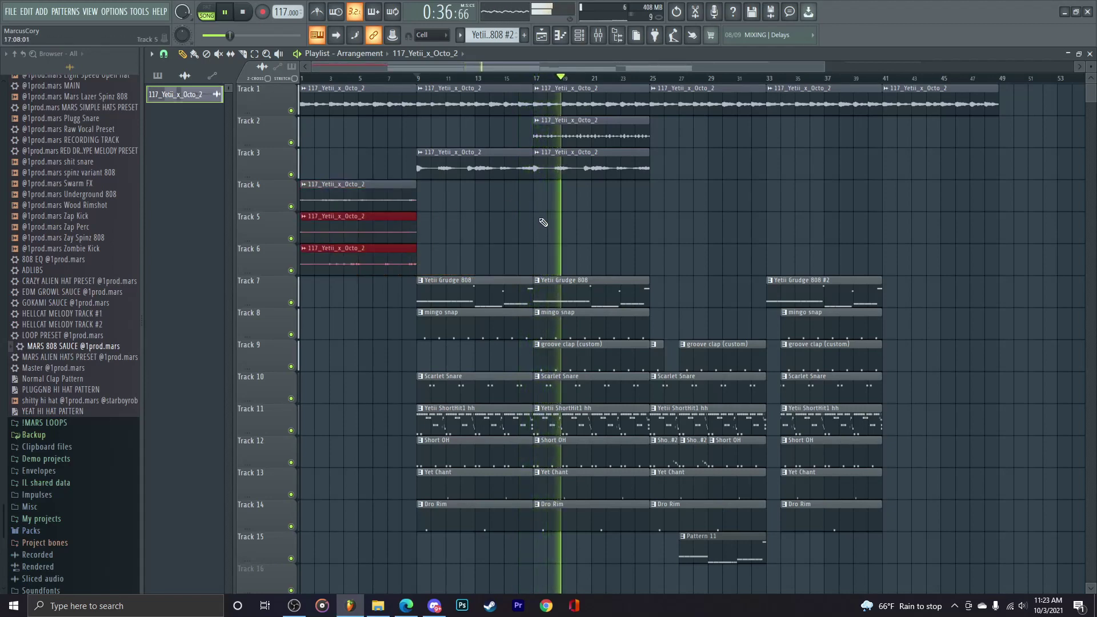
scroll(502, 233, "up", 3)
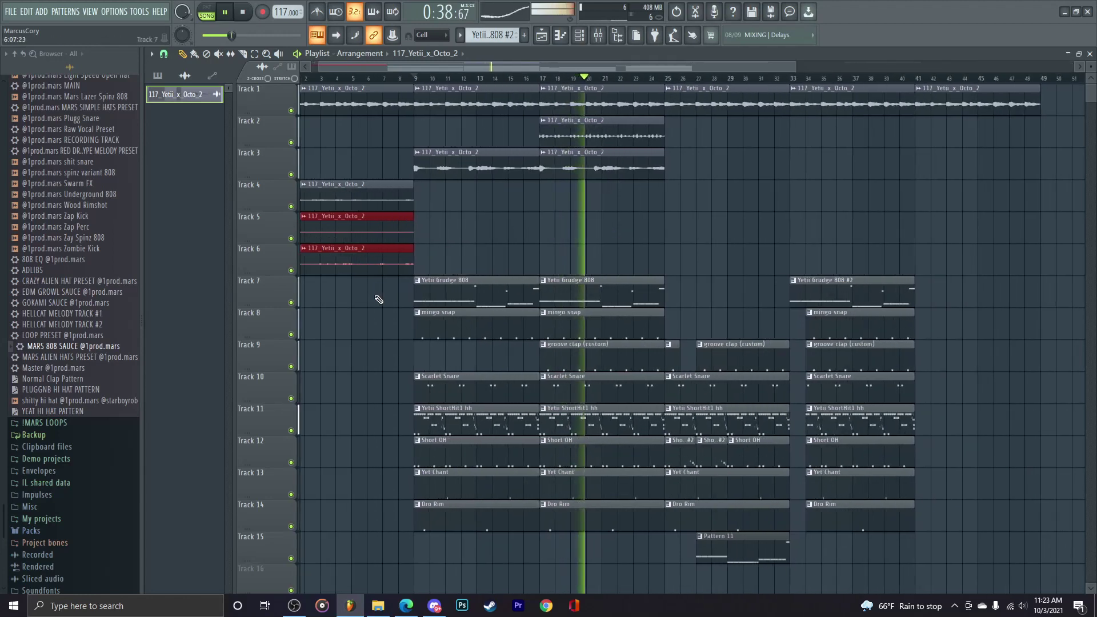
left_click(355, 185, "shift")
left_click_drag(354, 186, 828, 203)
left_click_drag(848, 207, 832, 208)
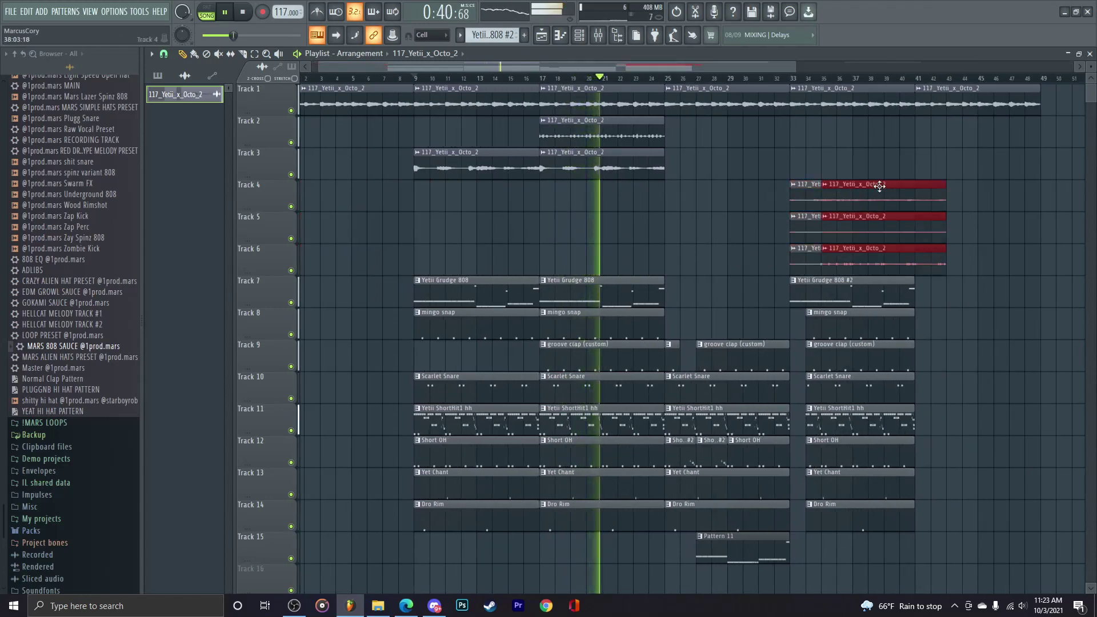
key("ctrl+b")
Step: Copy the loops on Tracks 5 and 6 to bar 25 for the breakdown
left_click_drag(822, 262, 955, 264)
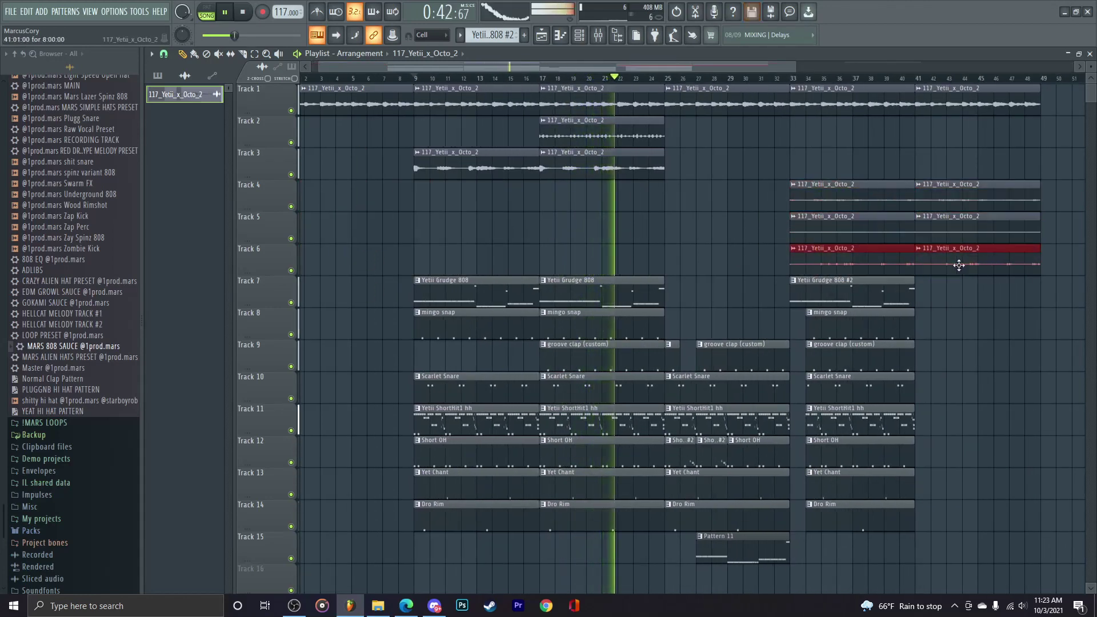
left_click_drag(795, 273, 732, 226)
scroll(862, 328, "down", 2)
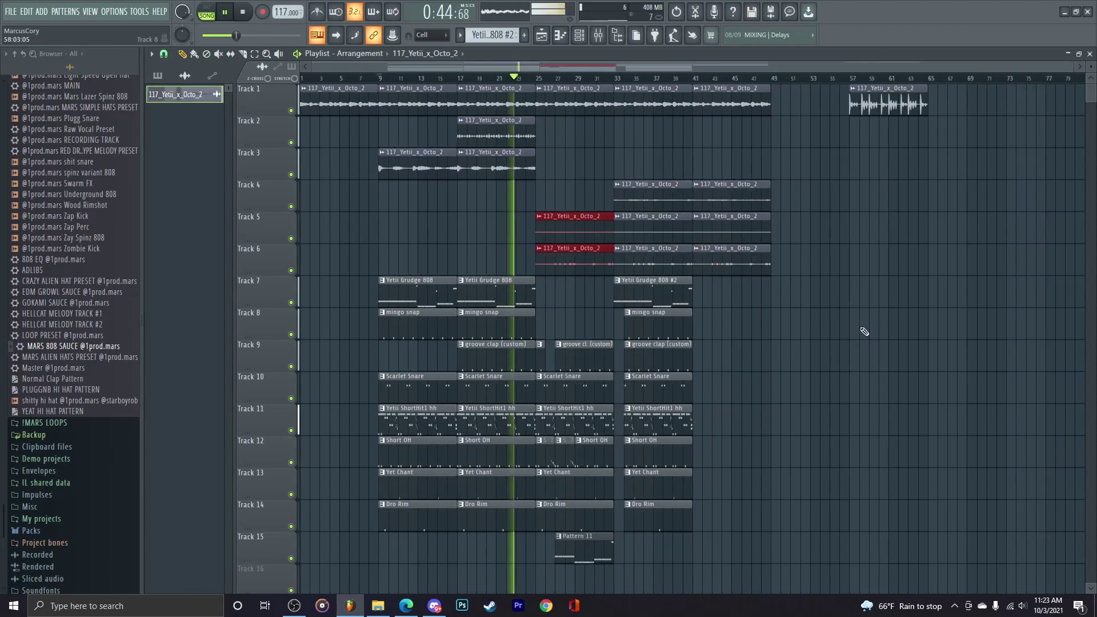
Step: Move all drum and 808 pattern clips down one track, and place the bar 57 audio clip on Track 7 at bar 41
left_click(865, 328)
left_click_drag(888, 113, 381, 558)
mouse_move(428, 506)
left_mouse_down()
mouse_move(430, 571)
mouse_move(431, 522)
left_mouse_up()
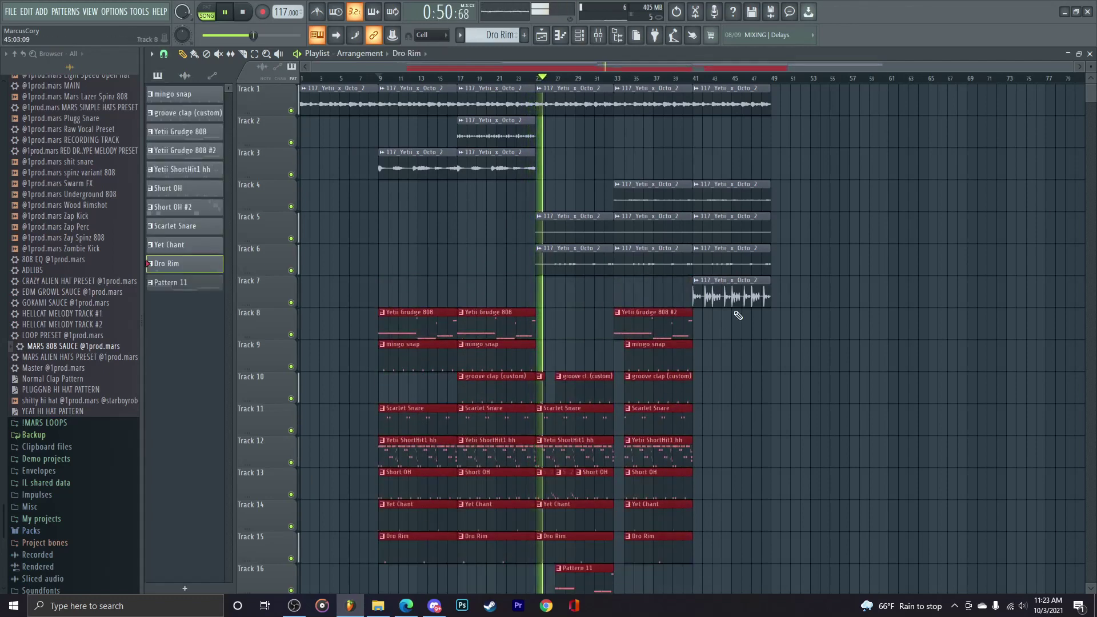
Step: Copy the Track 7 audio clip to bar 25, shorten it to end at bar 27, and play back around it
left_click_drag(744, 281, 550, 303)
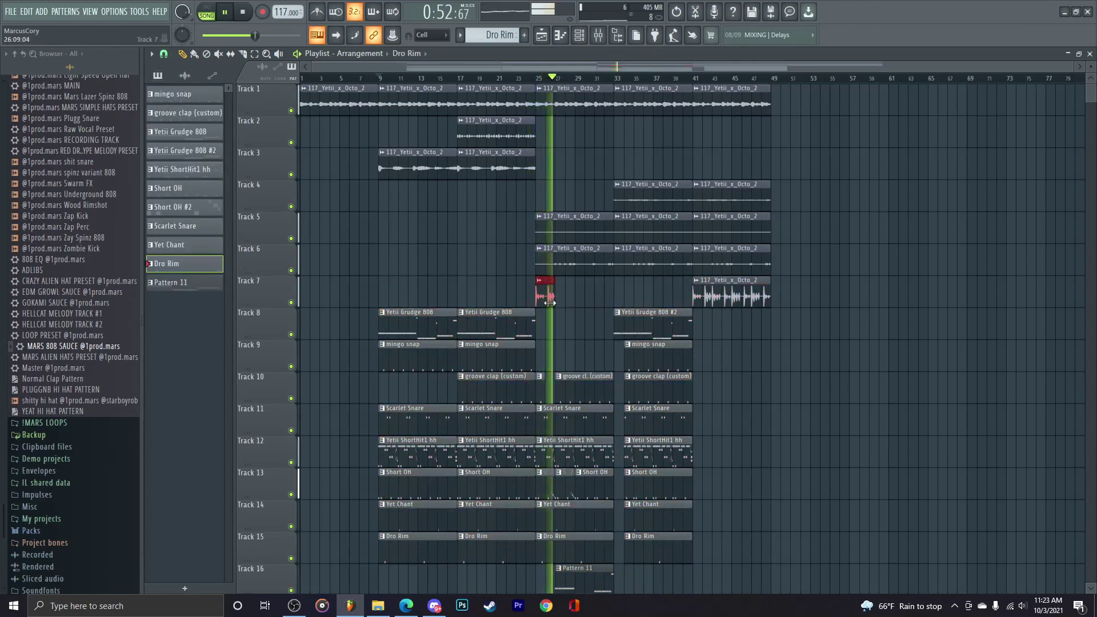
scroll(747, 314, "down", 3)
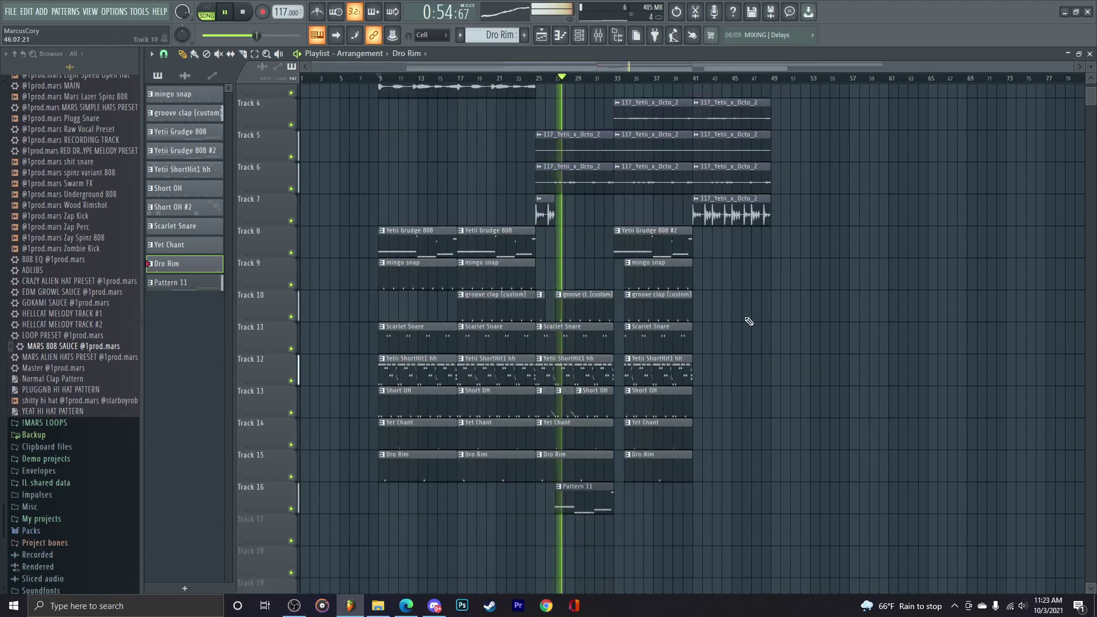
scroll(568, 448, "up", 3)
left_click(522, 80)
Step: Switch the playlist to finer snapping and trim the short Track 7 clip just before bar 27, to a length of 1:15:22
scroll(595, 463, "up", 2)
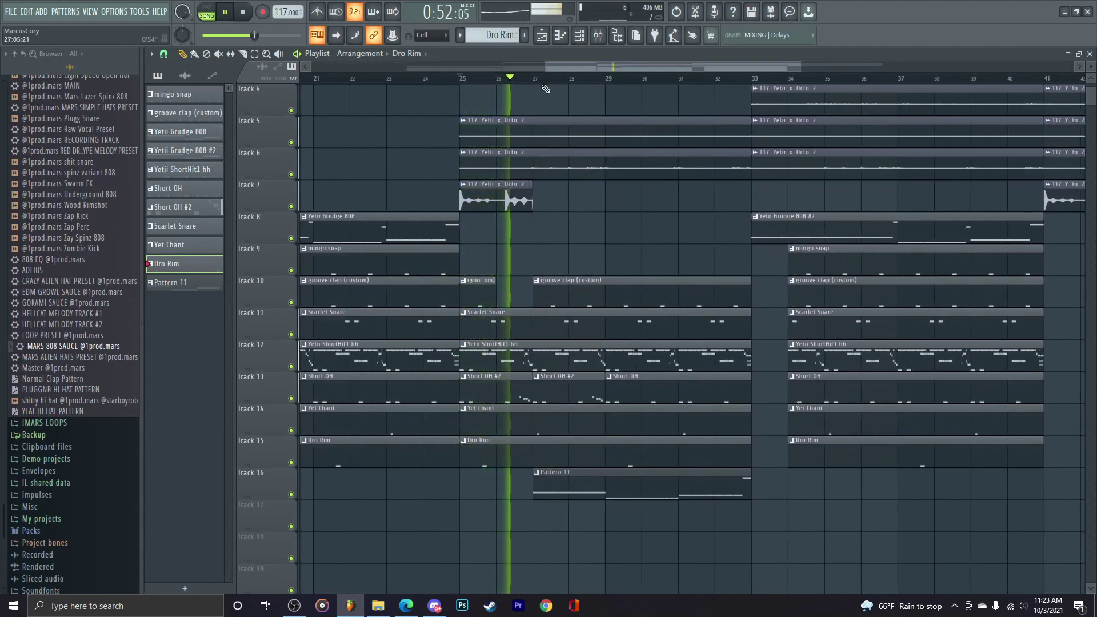
scroll(530, 244, "up", 5)
scroll(530, 244, "up", 2)
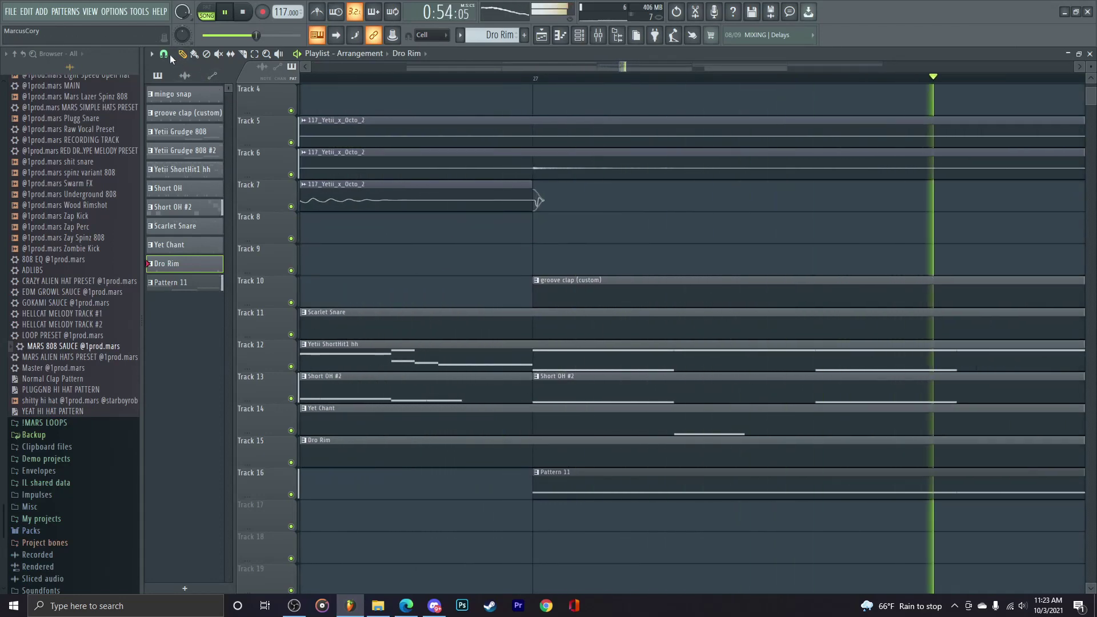
left_click(164, 54)
left_click(175, 108)
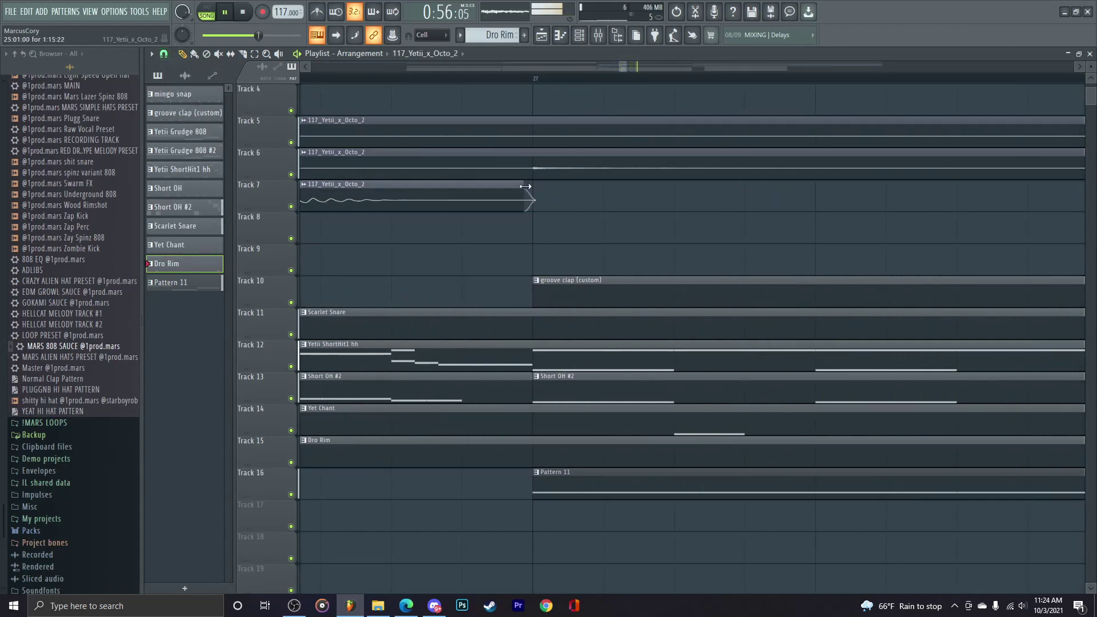
Step: Trim the final Track 7 audio clip just before bar 49, to a length of 7:15:20, and restore the playlist's coarser snapping
scroll(482, 276, "down", 6)
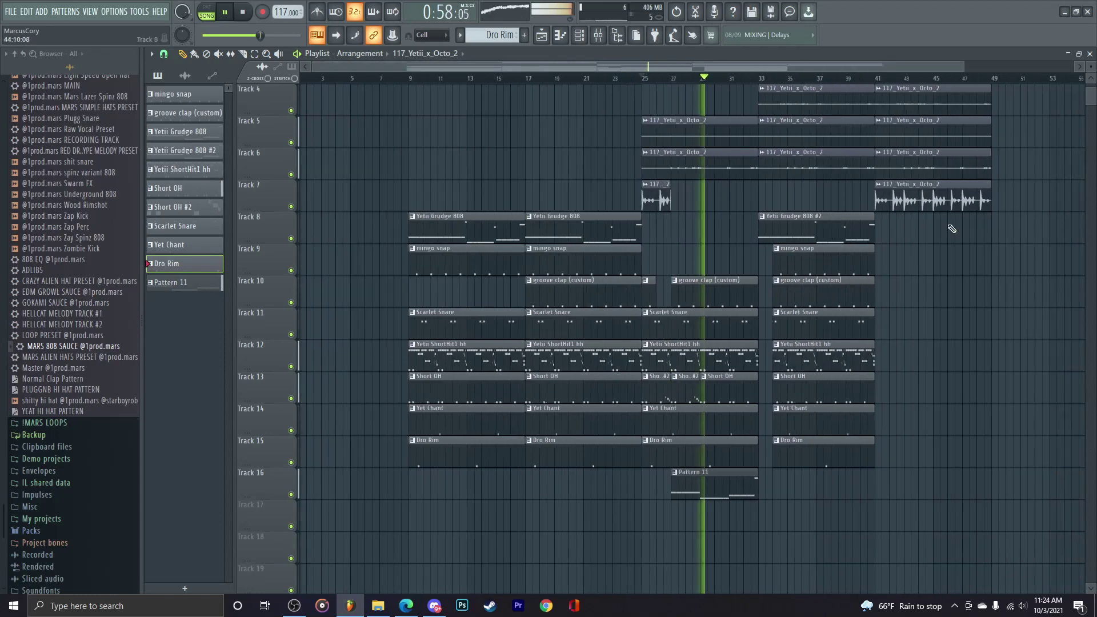
scroll(963, 230, "up", 6)
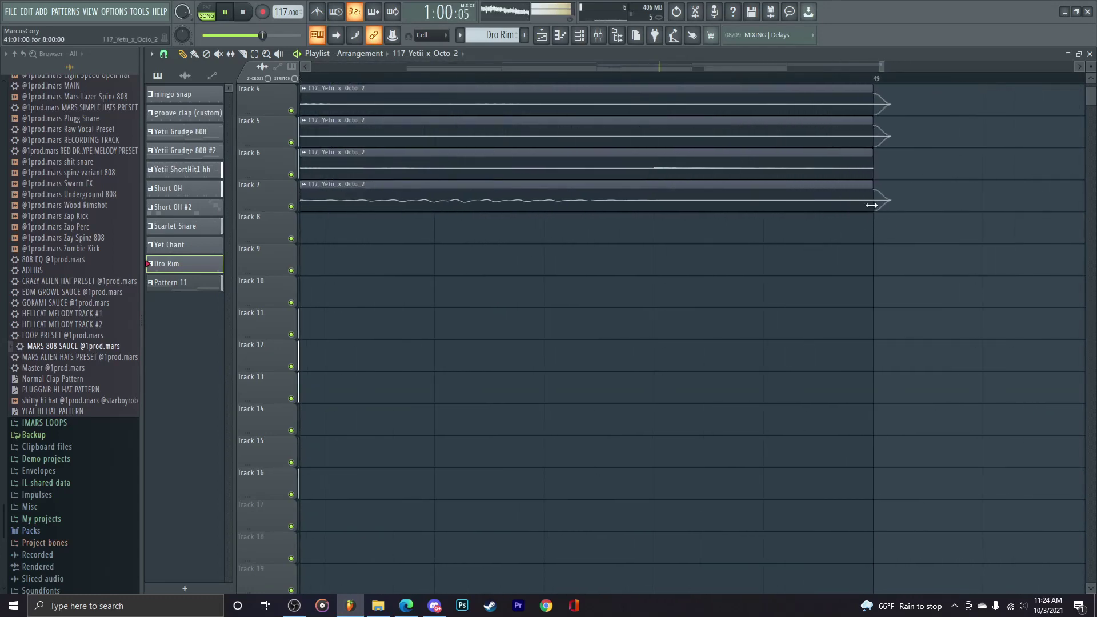
left_click_drag(857, 195, 852, 196)
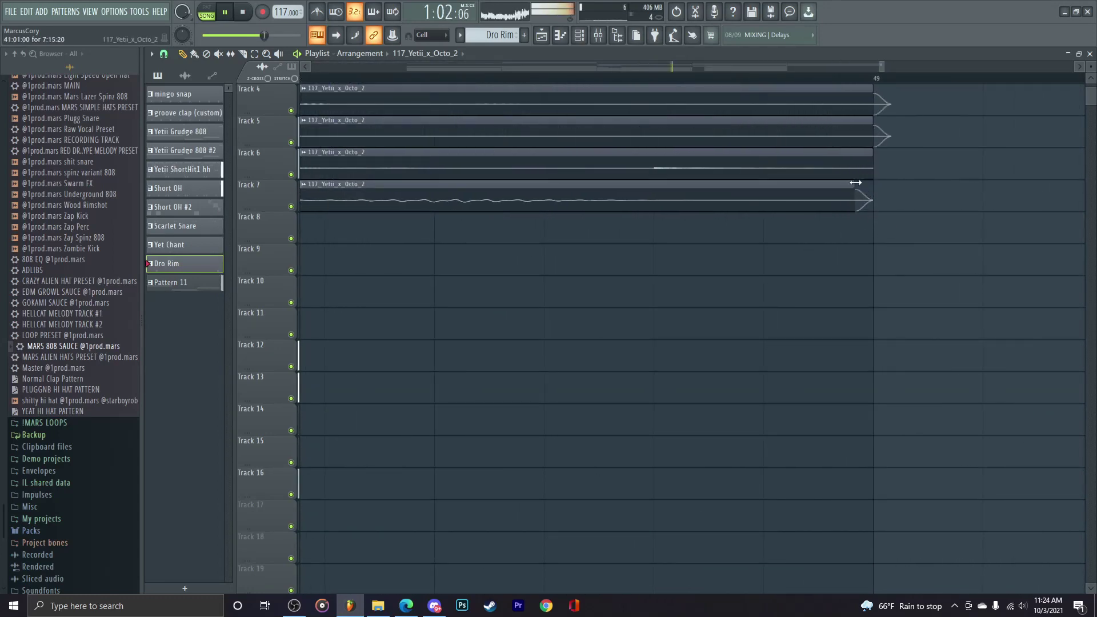
scroll(887, 267, "down", 7)
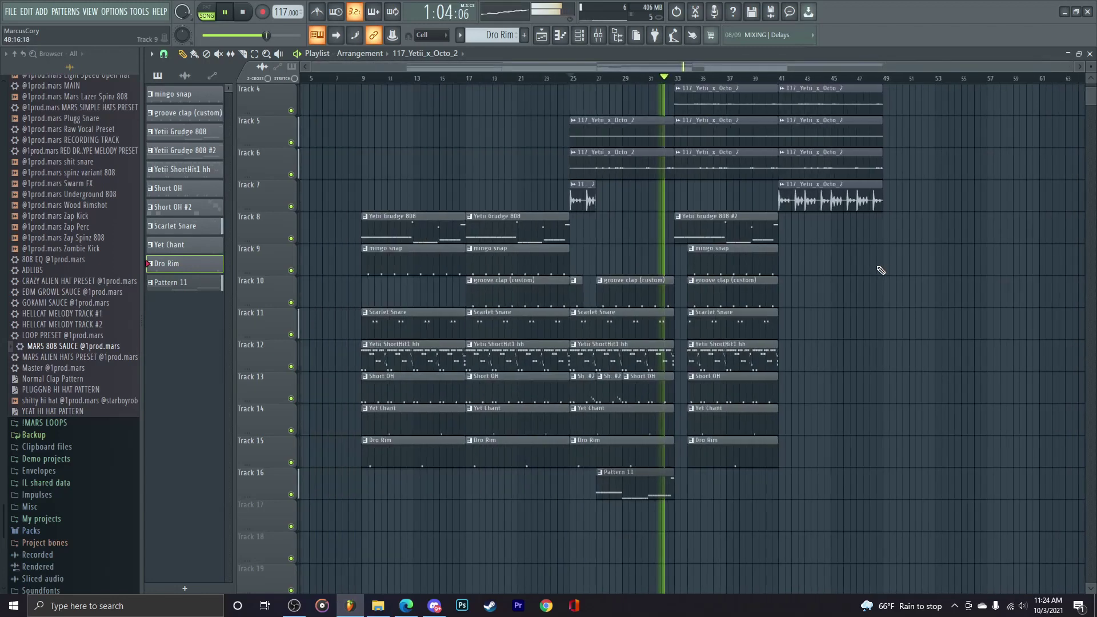
left_click(164, 53)
left_click(192, 222)
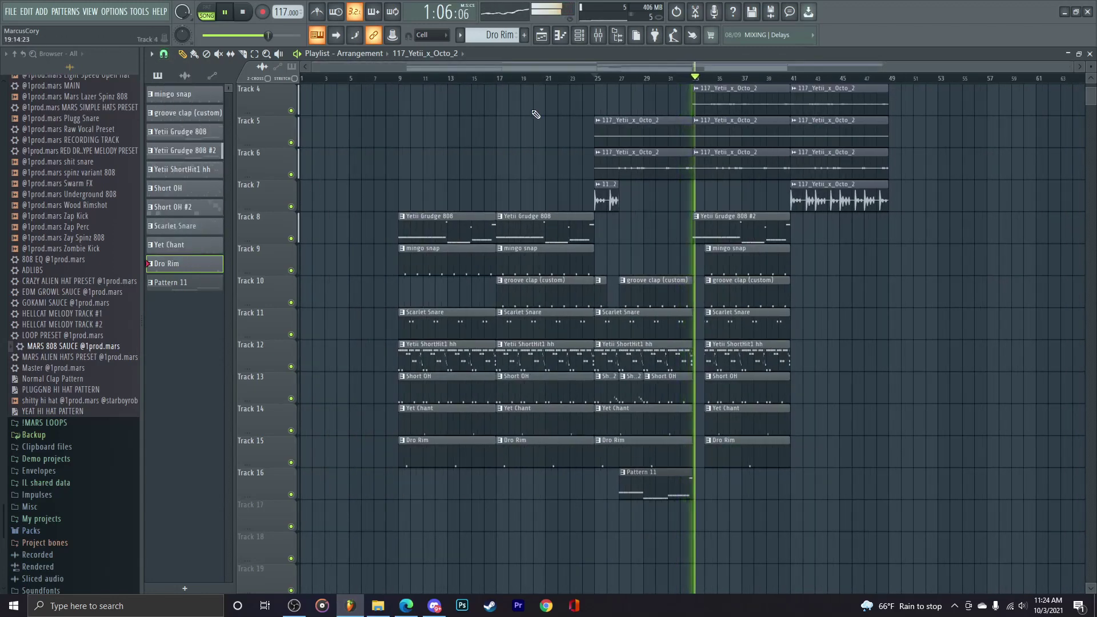
Step: Move the playback position to bar 27, open the channel rack, and stop playback
left_click_drag(602, 85, 620, 83)
left_click(579, 35)
key("space")
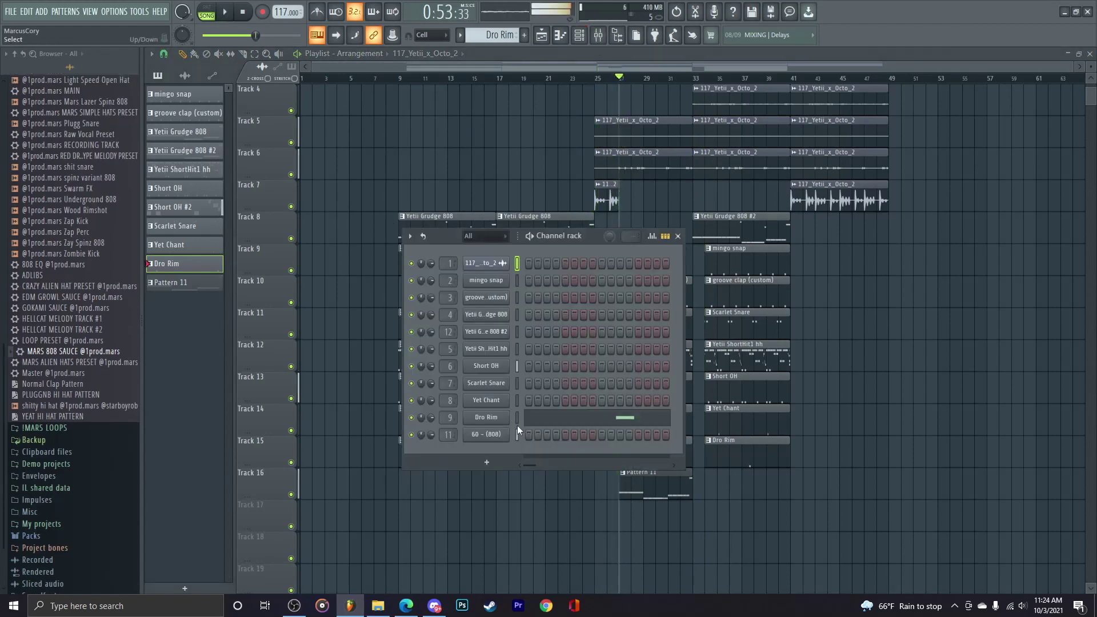
Step: Browse the !KITS sample library to its LOOPS folder and find the codylemont2kkit folder
scroll(34, 371, "up", 10)
left_click(50, 194)
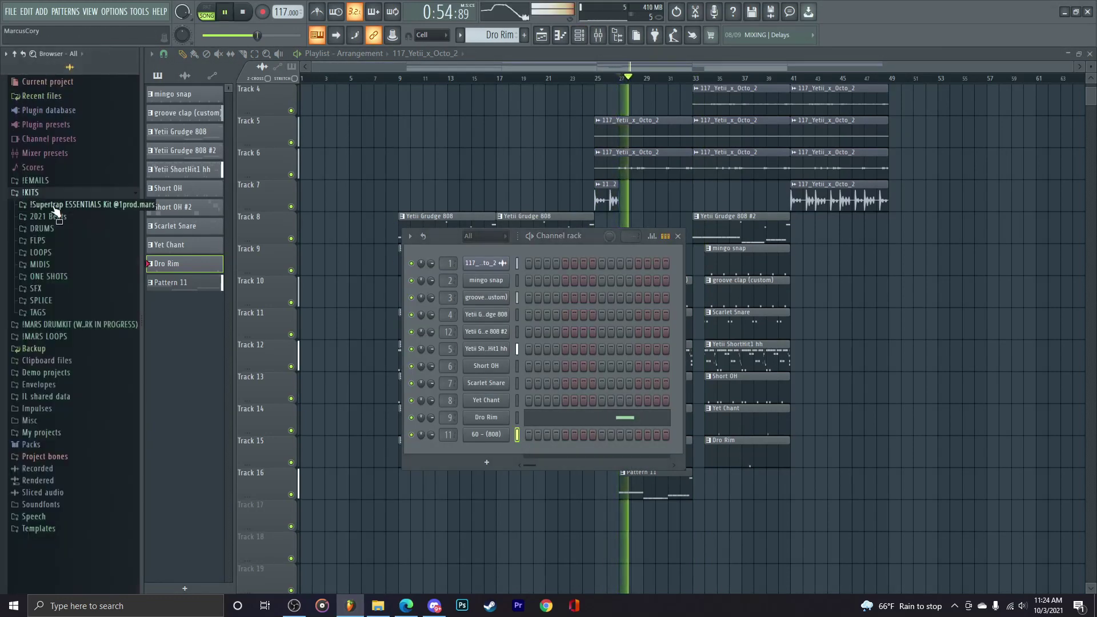
left_click(66, 330)
left_click(51, 204)
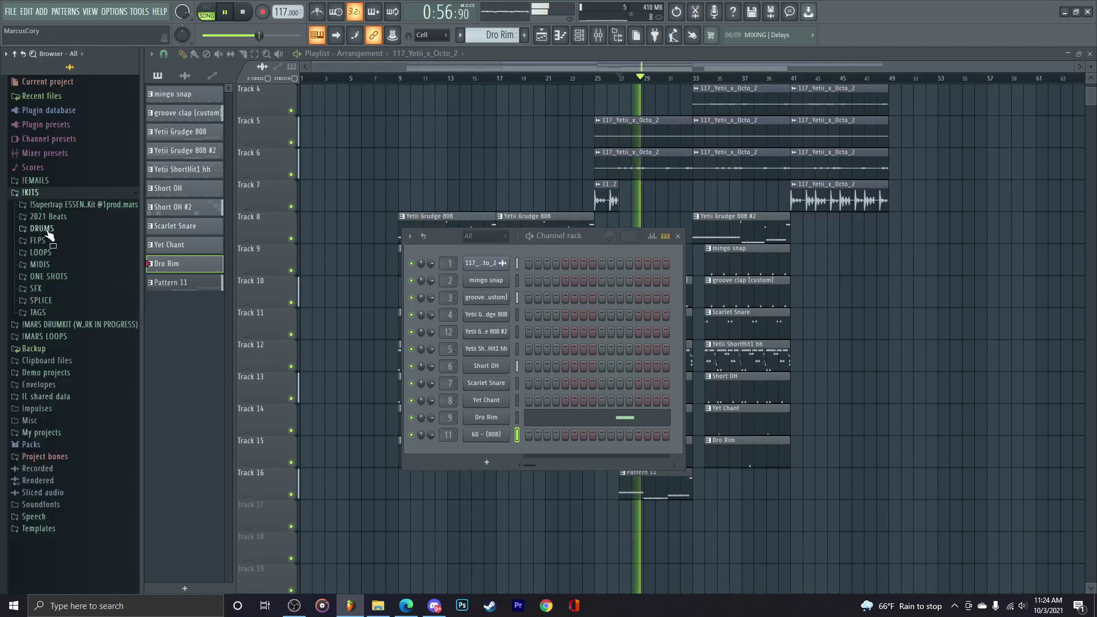
left_click(44, 253)
scroll(52, 366, "down", 6)
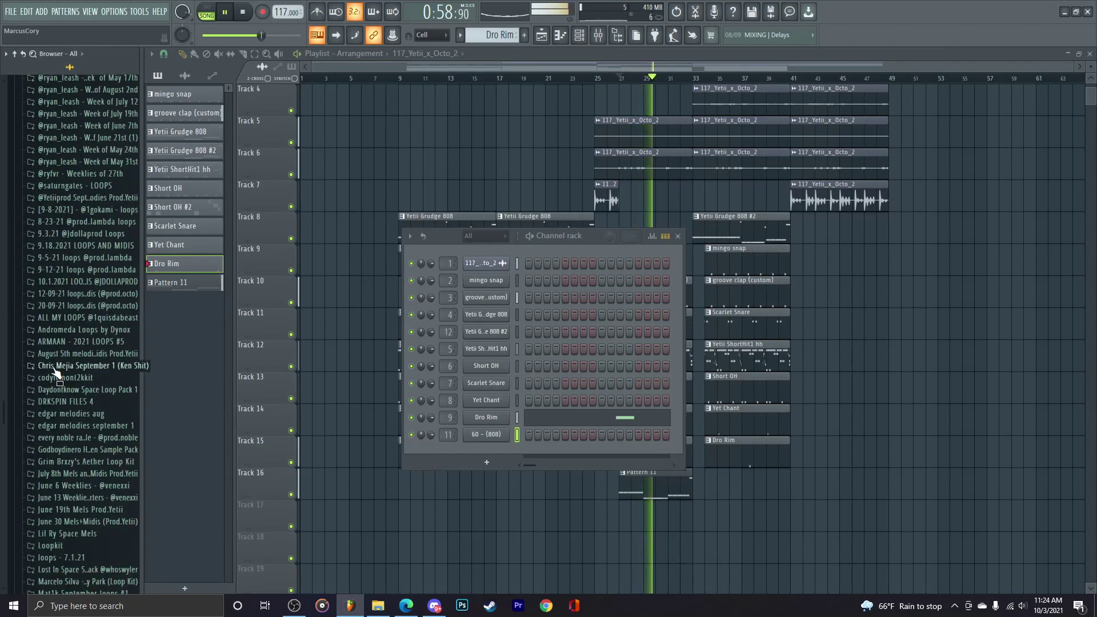
Step: Open codylemont2kkit's 808s folder, replace the 60 - (808) channel's sample with hasbulla - (808), and play it back
left_click(71, 377)
key("space")
left_click(54, 389)
left_click(73, 423)
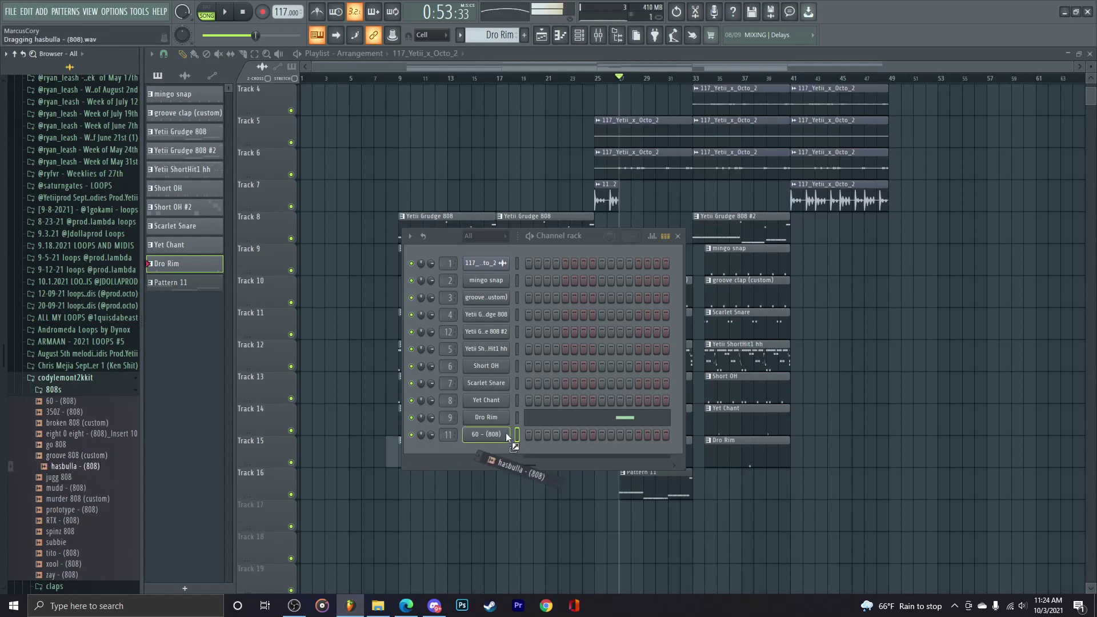
left_click_drag(508, 437, 499, 442)
key("space")
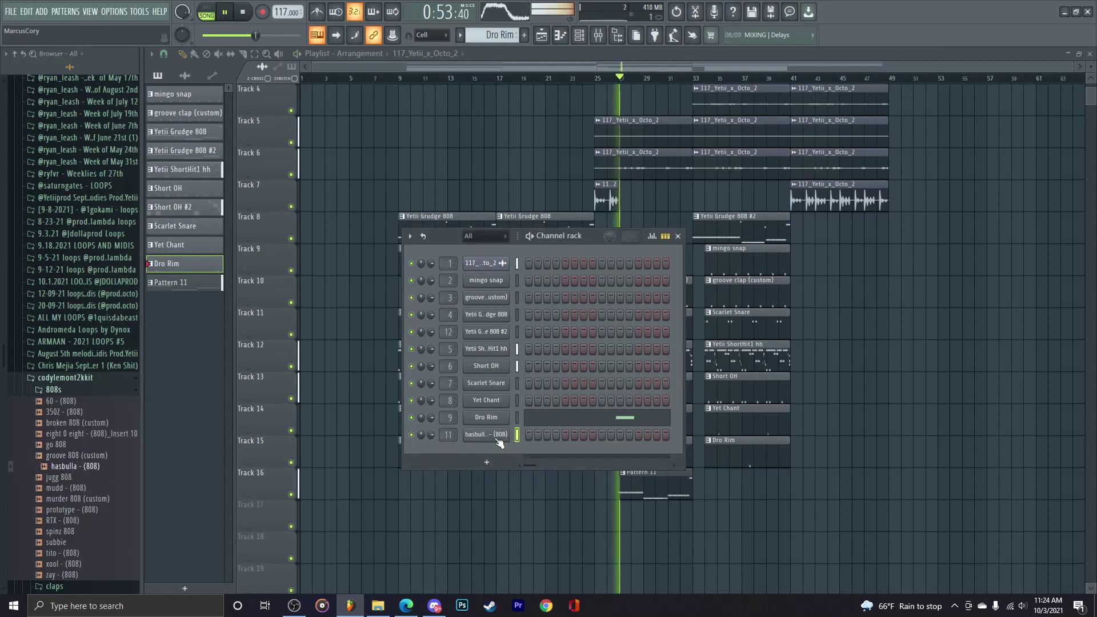
Step: Inspect the gain of the Fruity Limiter on the 60 - (808) mixer insert, and close the mixer
left_click(600, 35)
left_click(475, 200)
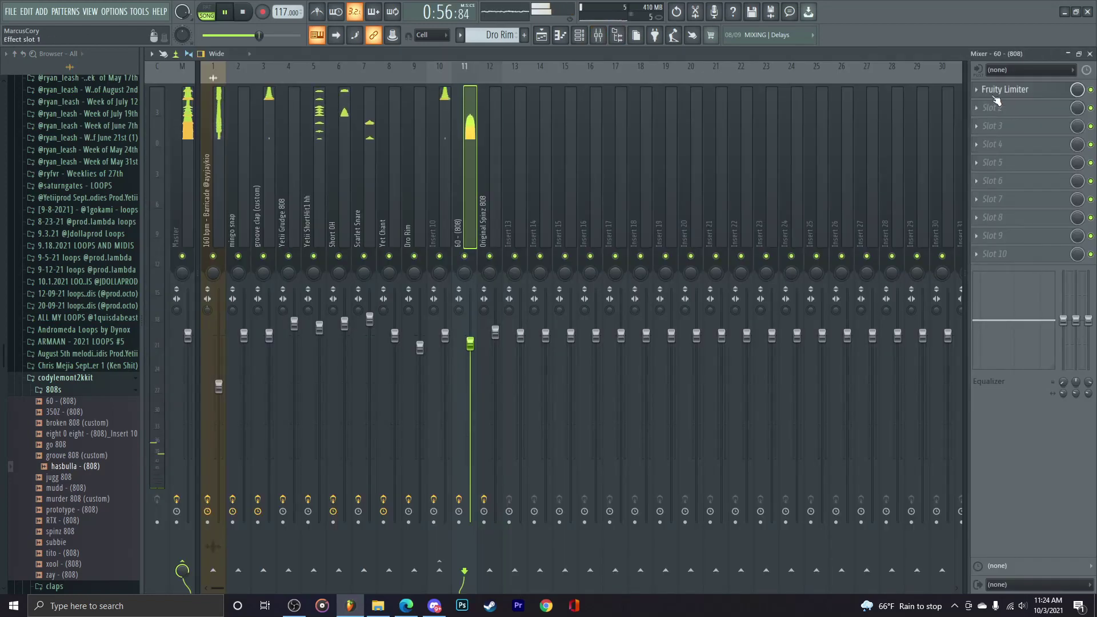
left_click(996, 94)
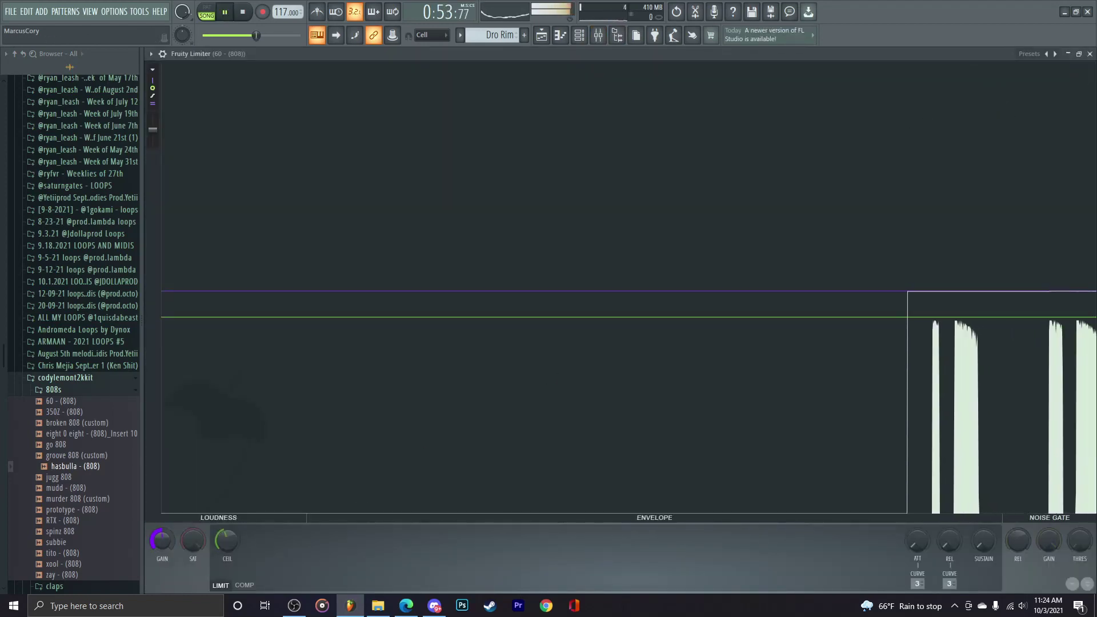
right_click(162, 540)
key("Escape")
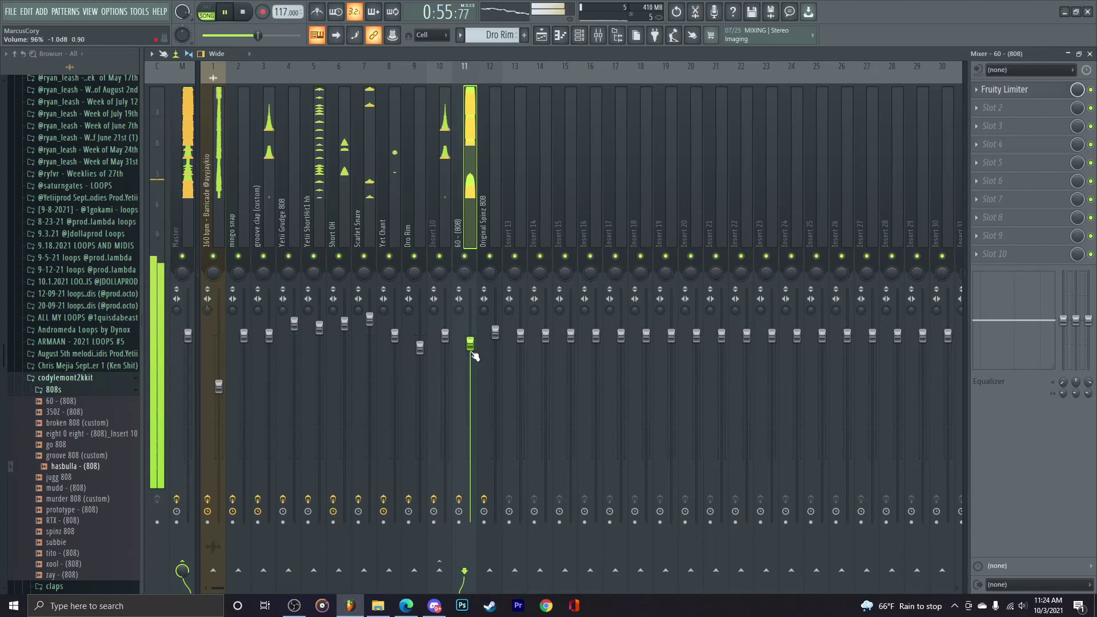
left_click(1089, 54)
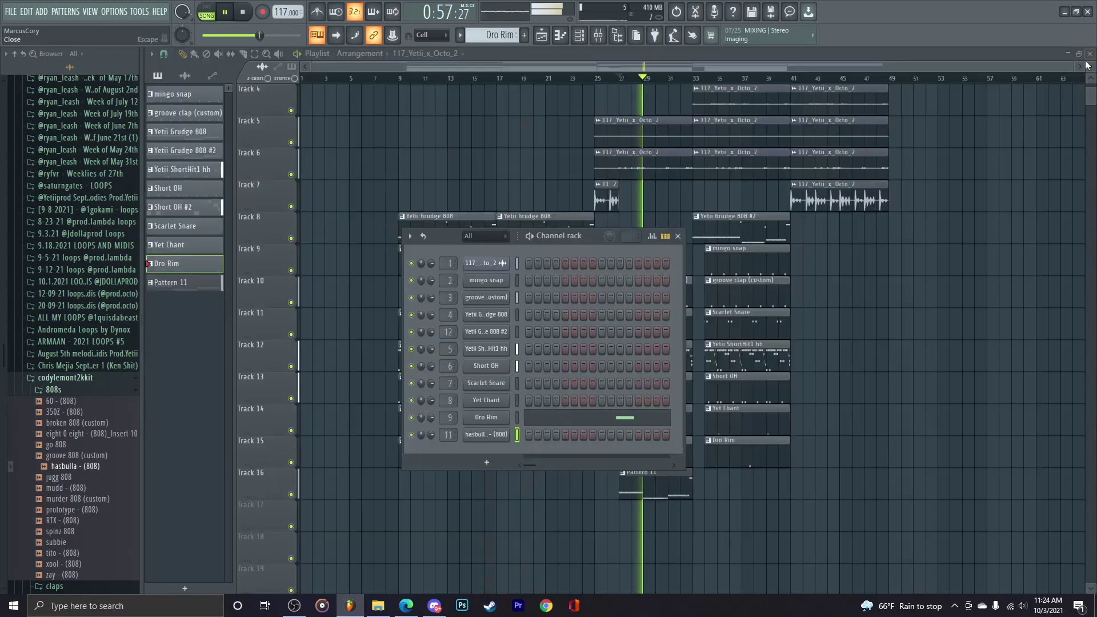
Step: Close the channel rack, replay the section from bar 26, and check the 60 - (808) insert's level in the mixer
left_click(679, 236)
left_click(694, 78)
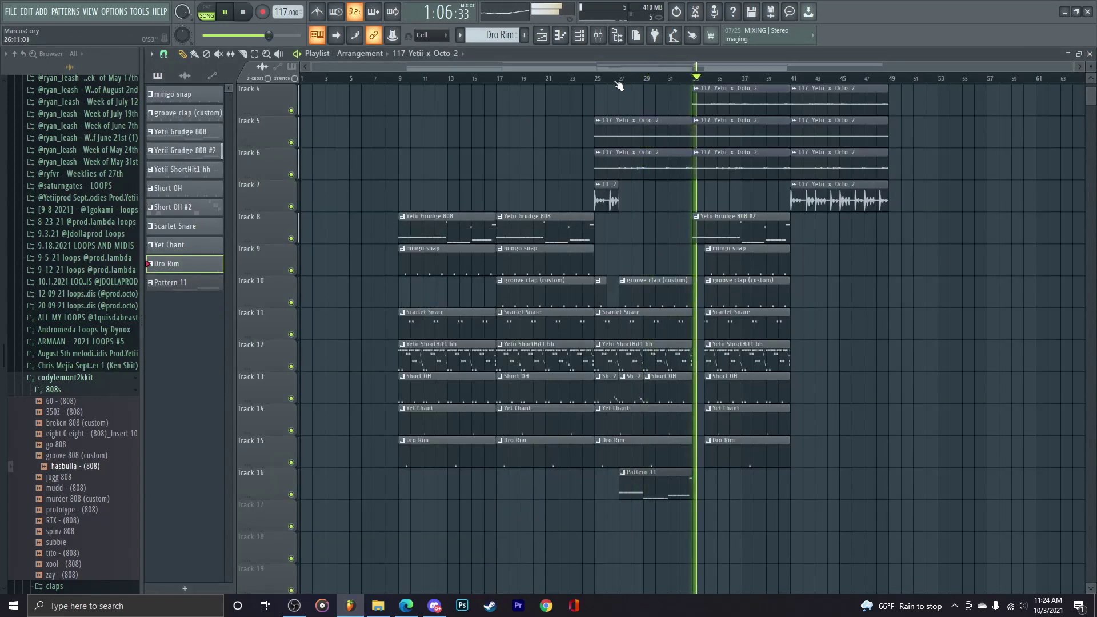
left_click_drag(616, 79, 612, 80)
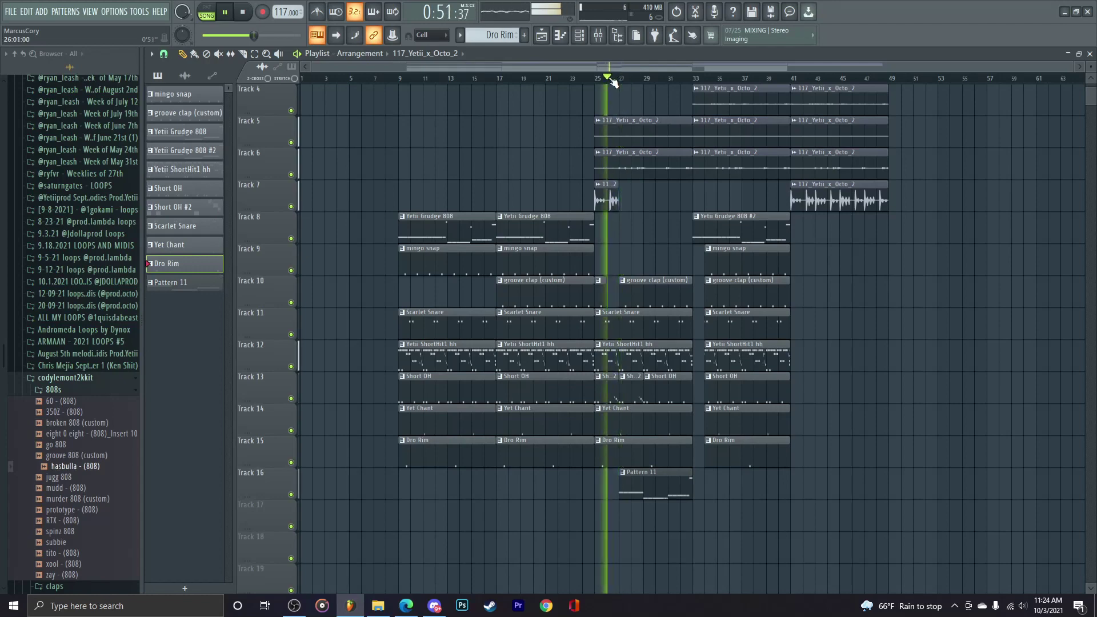
left_click(598, 36)
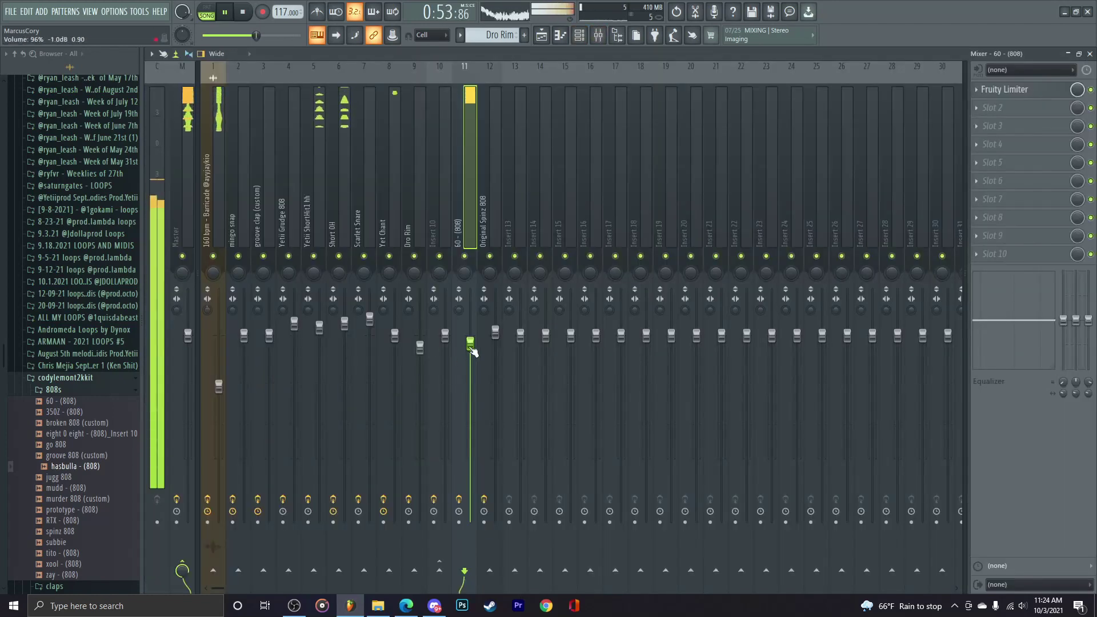
left_click(1090, 53)
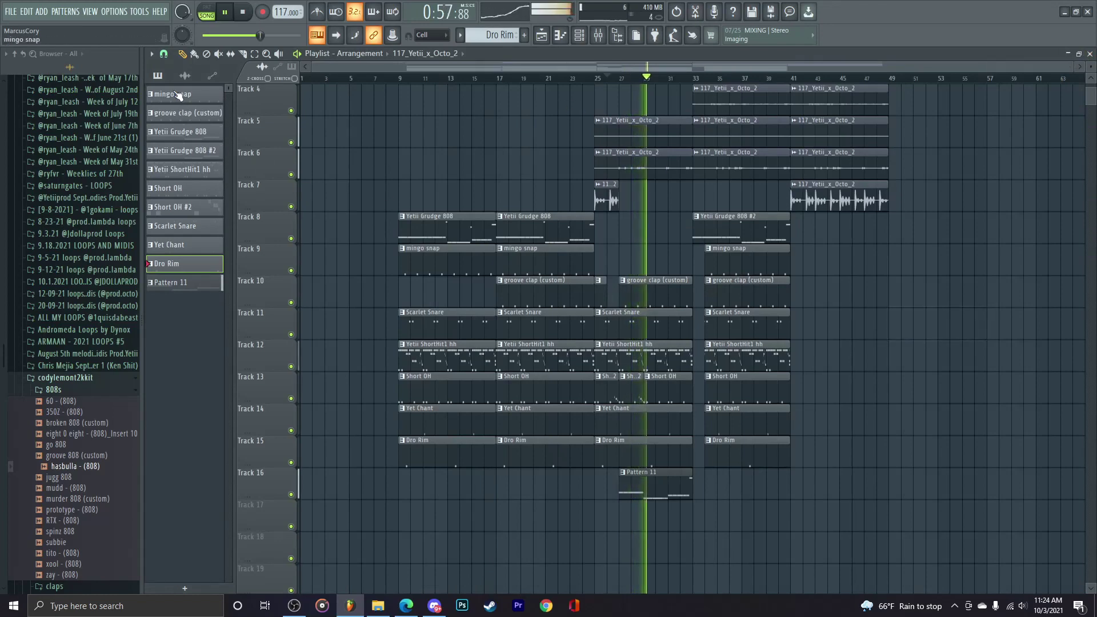
Step: Show only automation clips in the playlist's picker and collapse the !KITS folder in the browser
left_click(216, 76)
scroll(50, 252, "up", 15)
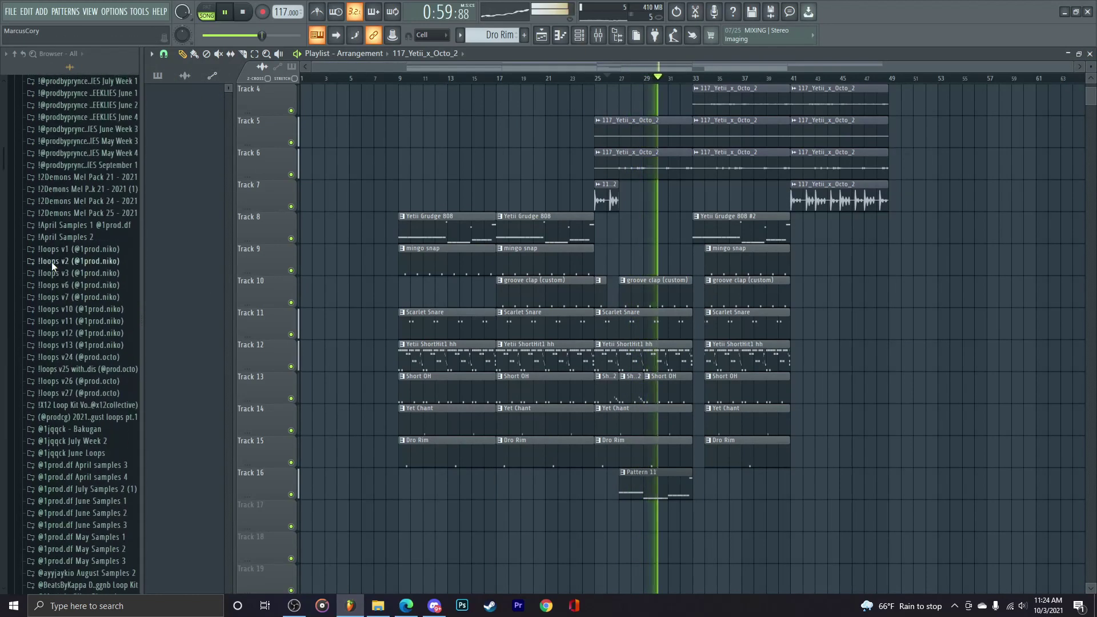
left_click(78, 196)
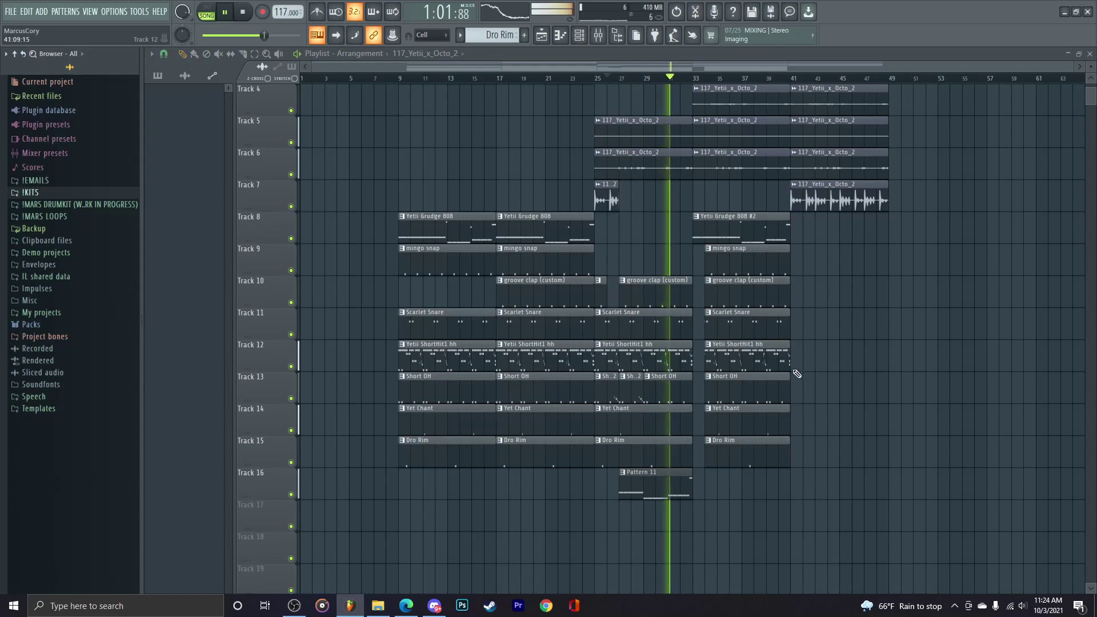
Step: Remove the Scarlet Snare section from bar 27 to bar 33 on Track 11, and undo the last clip deletion
scroll(732, 354, "up", 3)
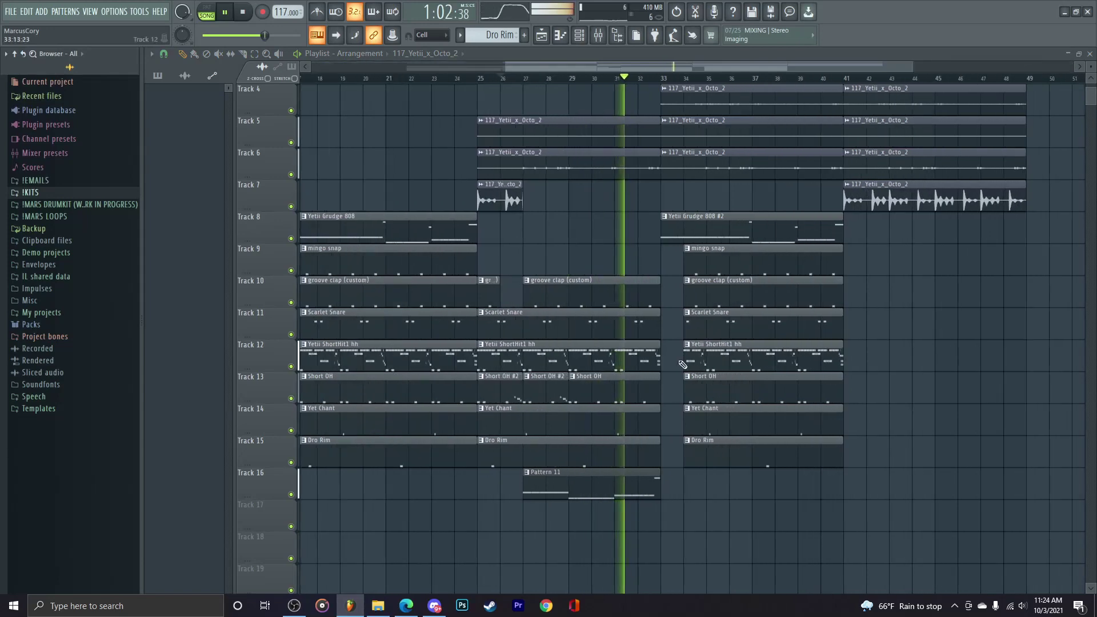
right_click(658, 330)
key("ctrl+z")
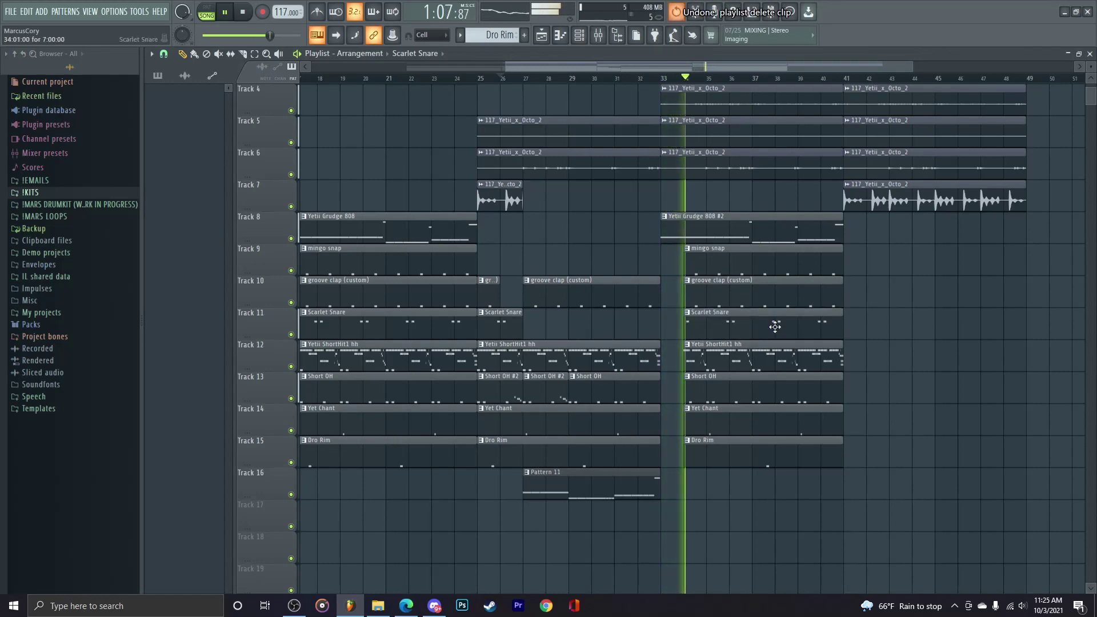
mouse_move(843, 323)
left_mouse_down()
mouse_move(719, 338)
mouse_move(705, 324)
mouse_move(833, 336)
left_mouse_up()
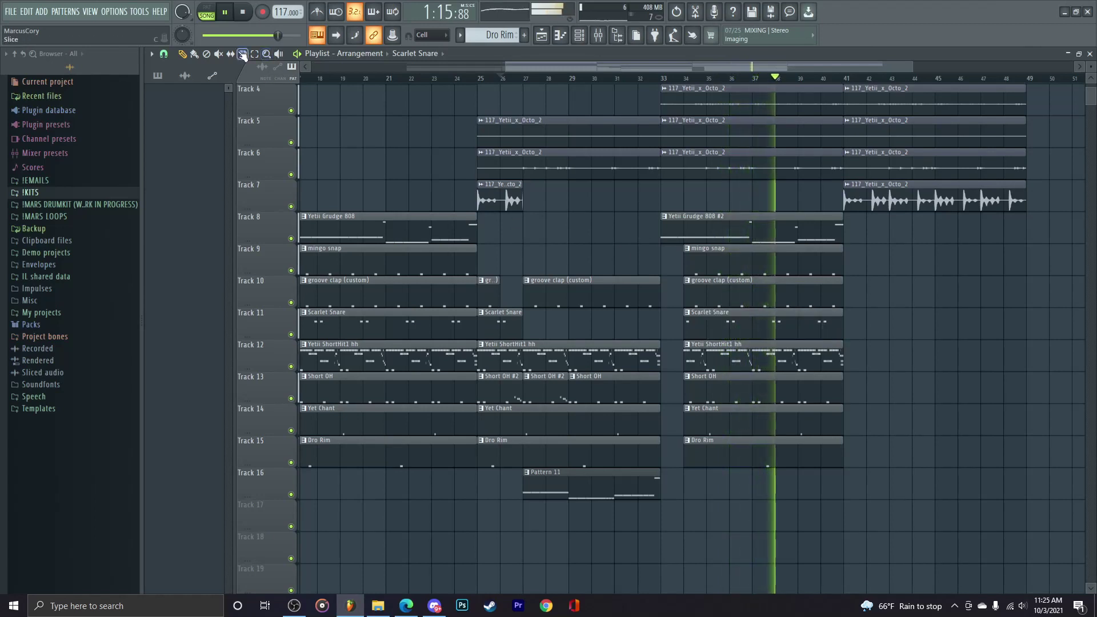
left_click(242, 54)
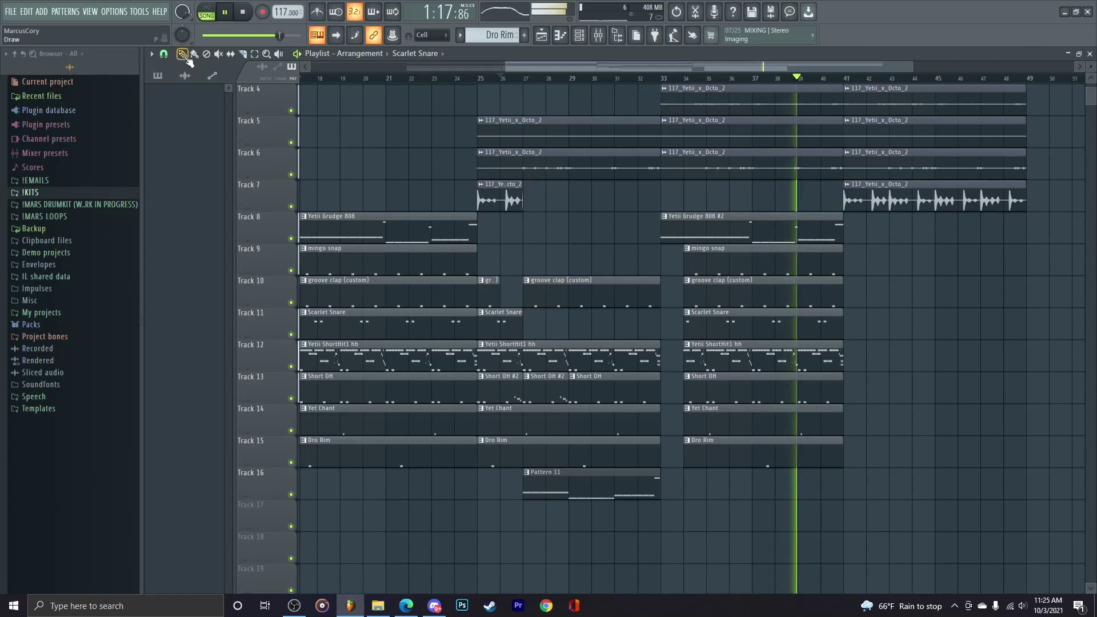
scroll(725, 399, "down", 3)
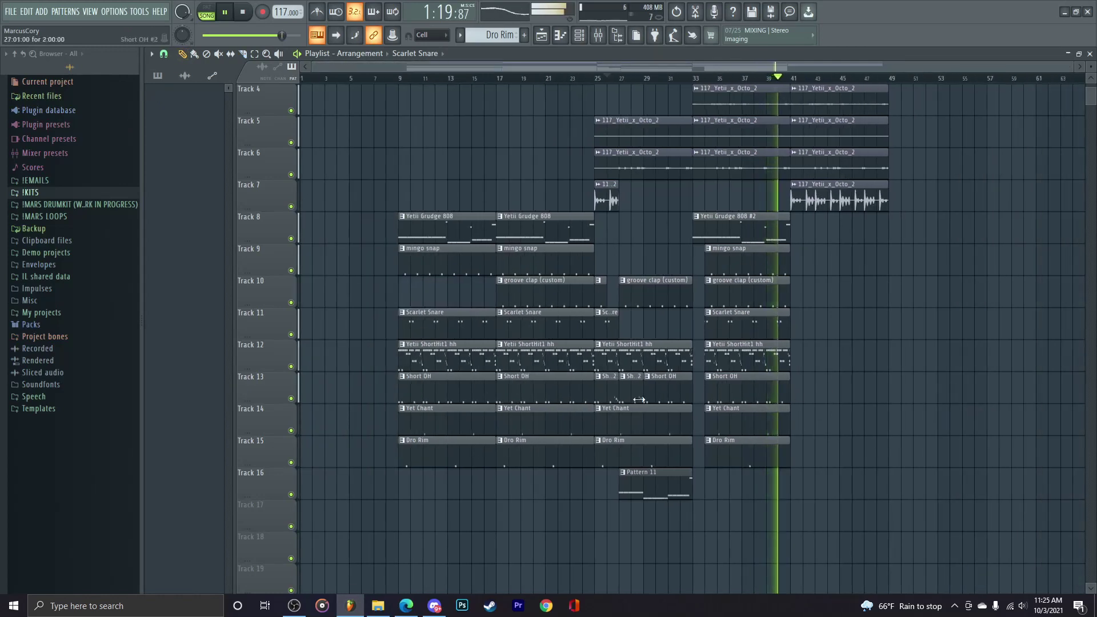
Step: Copy the Yetii ShortHit1 hh clip to bar 44 on Track 12, trim it to end at bar 47, and restart playback
scroll(652, 436, "up", 1)
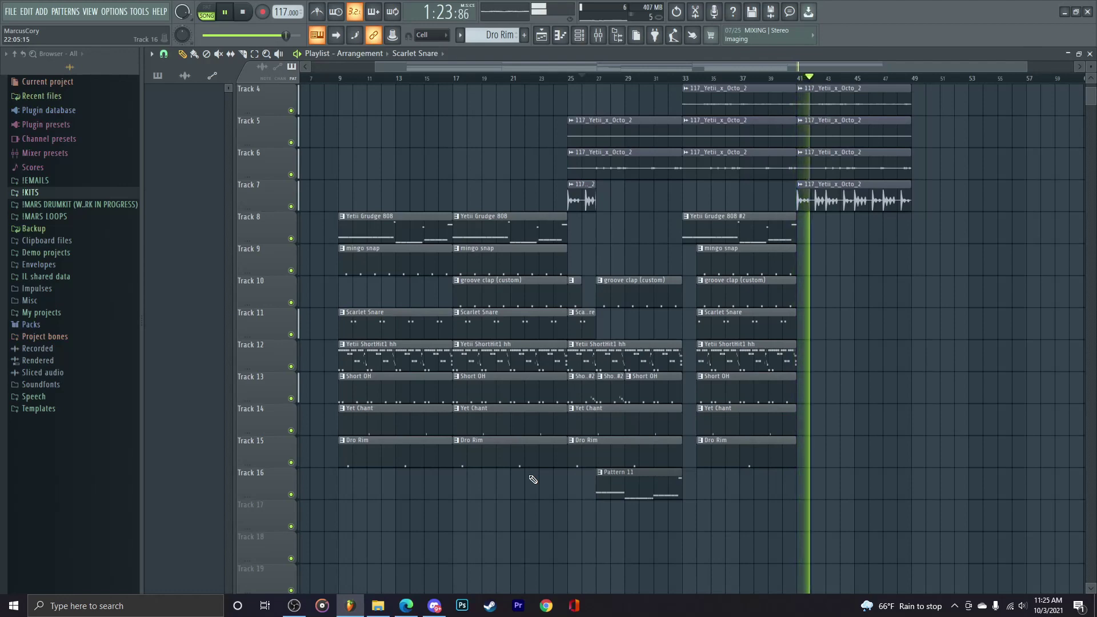
left_click_drag(533, 358, 839, 367)
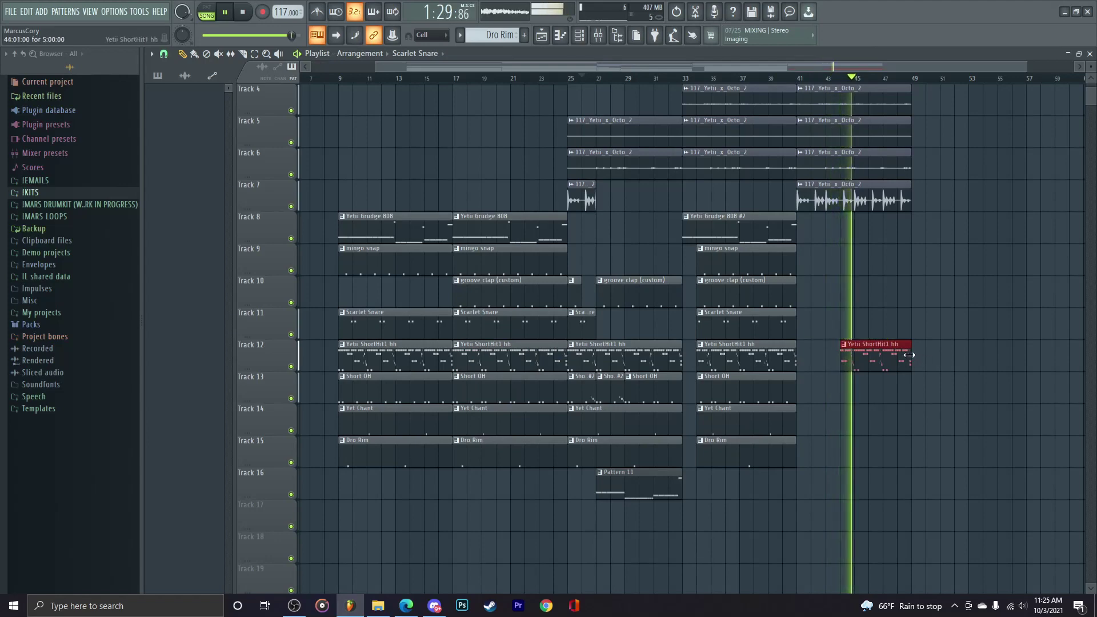
left_click_drag(911, 357, 883, 357)
key("space")
Step: Add two-bar groove clap (custom) clips on Track 10 at bar 45 and on Track 16 at bar 49
left_click_drag(488, 286, 874, 306)
scroll(895, 513, "down", 1)
left_click_drag(895, 513, 884, 465)
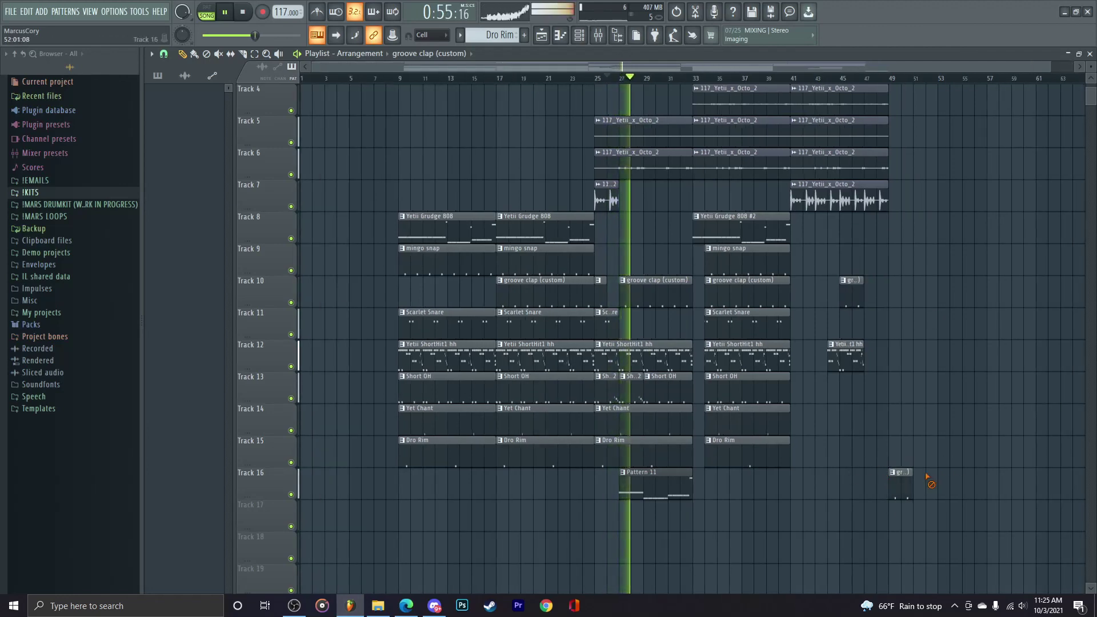
Step: Remove the Track 16 groove clap clip and duplicate the arrangement from bars 9–48 so the copy starts at bar 49
right_click(908, 483)
left_click_drag(466, 526, 613, 240)
key("ctrl+b")
scroll(733, 152, "up", 3)
key("ctrl+b")
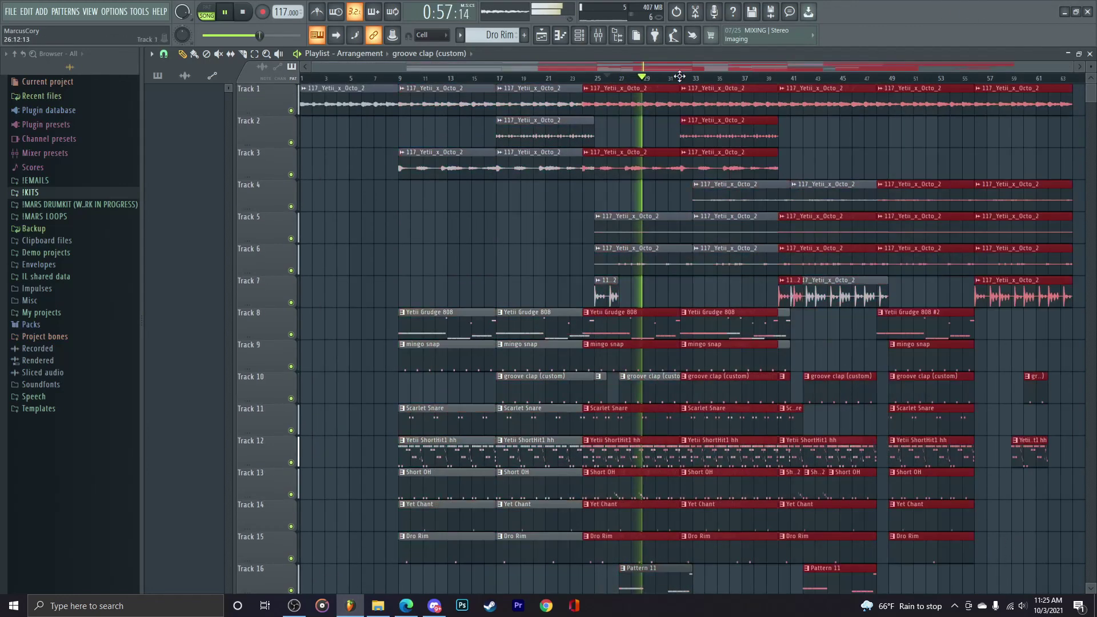
key("ctrl+b")
scroll(680, 76, "down", 3)
Step: Duplicate the clips between bars 49 and 65 on all tracks so the copy starts at bar 89
left_click(764, 101)
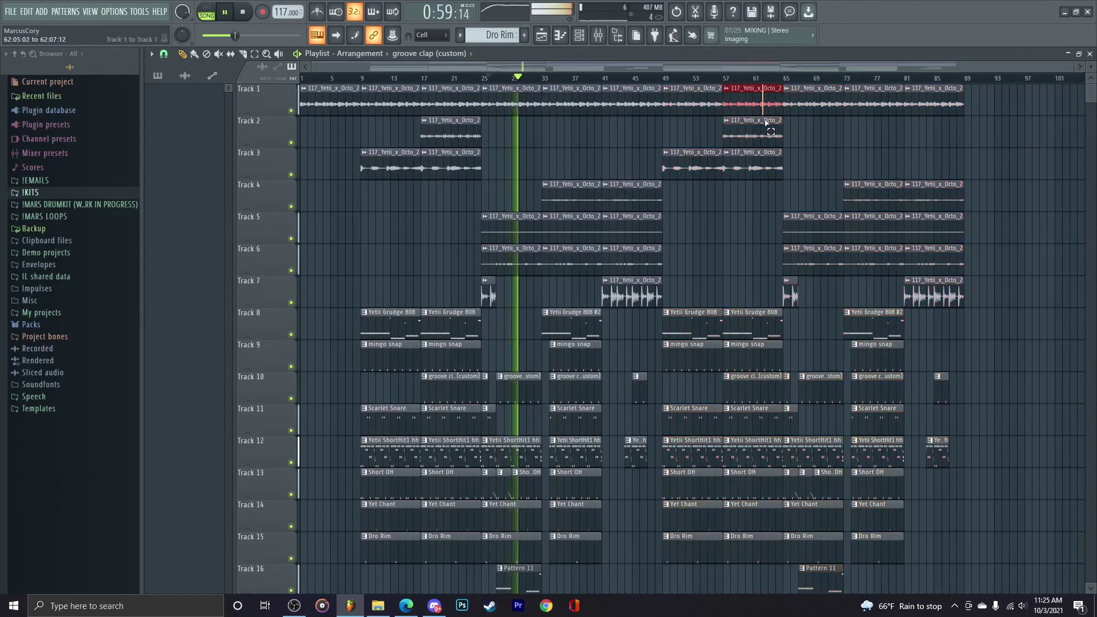
left_click_drag(783, 80, 662, 571)
key("ctrl+b")
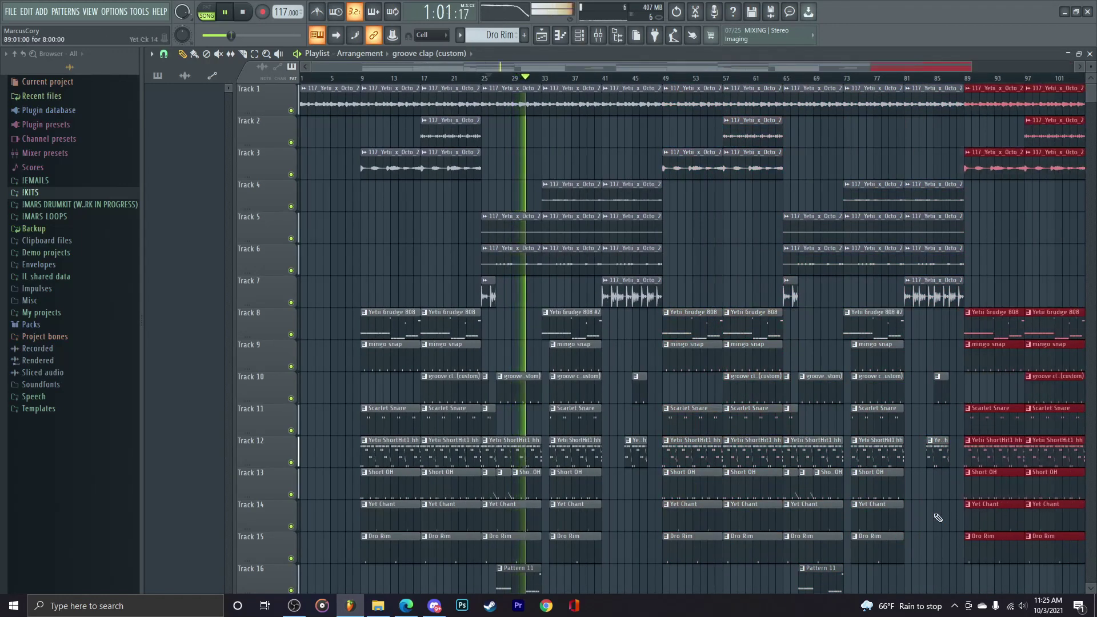
Step: Select the loop clips on Tracks 1–6, set grid snapping to none, and make short crossfades at the clip ends
scroll(987, 112, "down", 2)
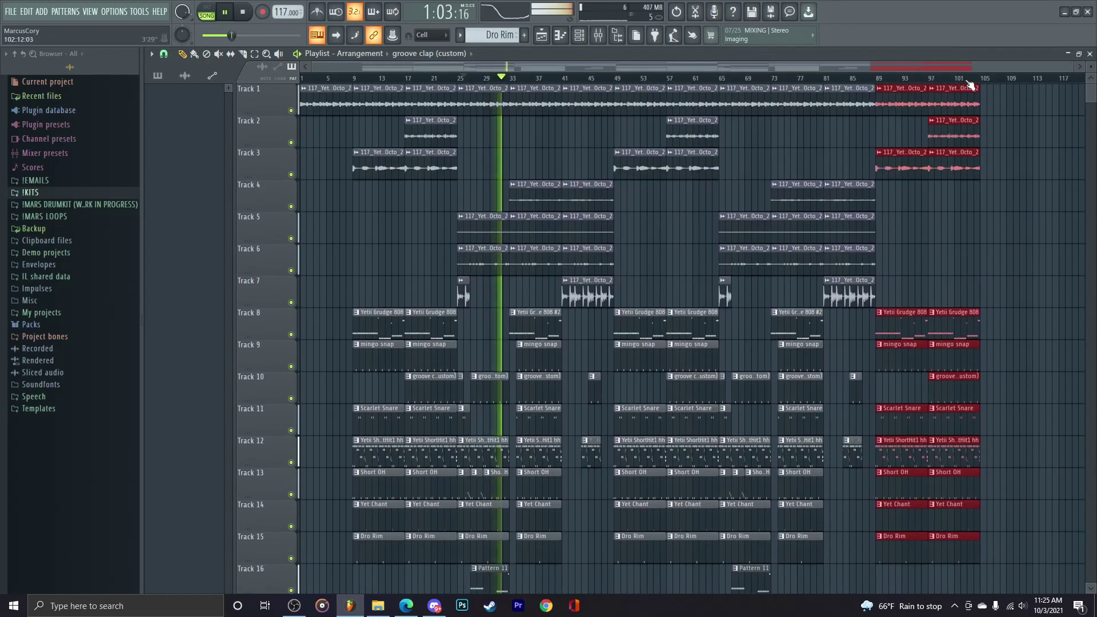
left_click(969, 79)
left_click_drag(985, 268, 277, 29)
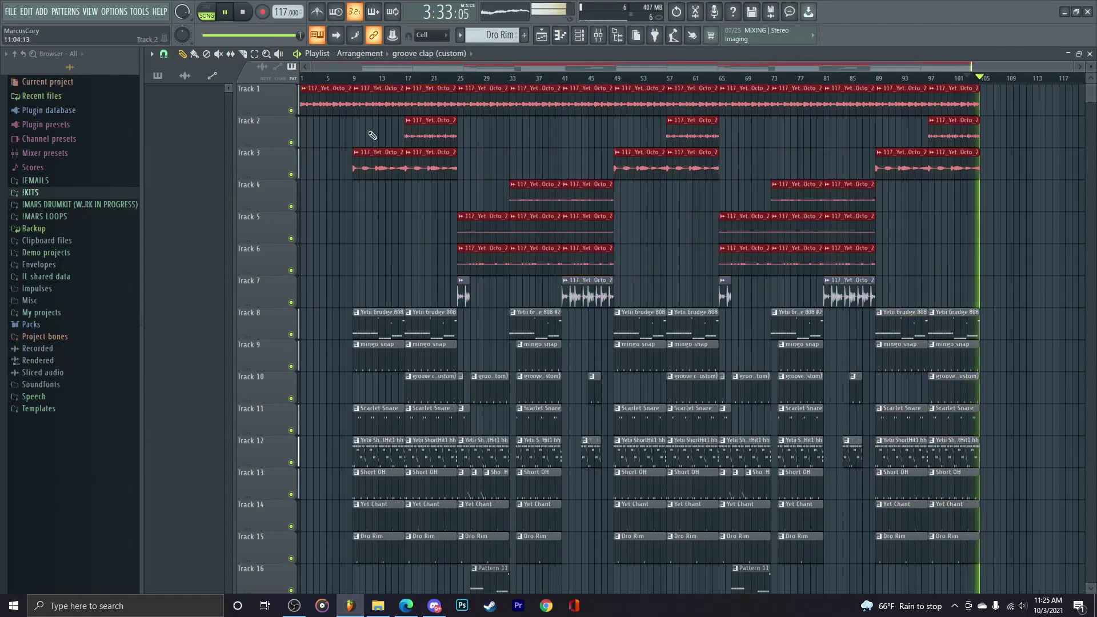
scroll(372, 135, "up", 5)
left_click_drag(377, 169, 637, 169)
scroll(634, 186, "up", 6)
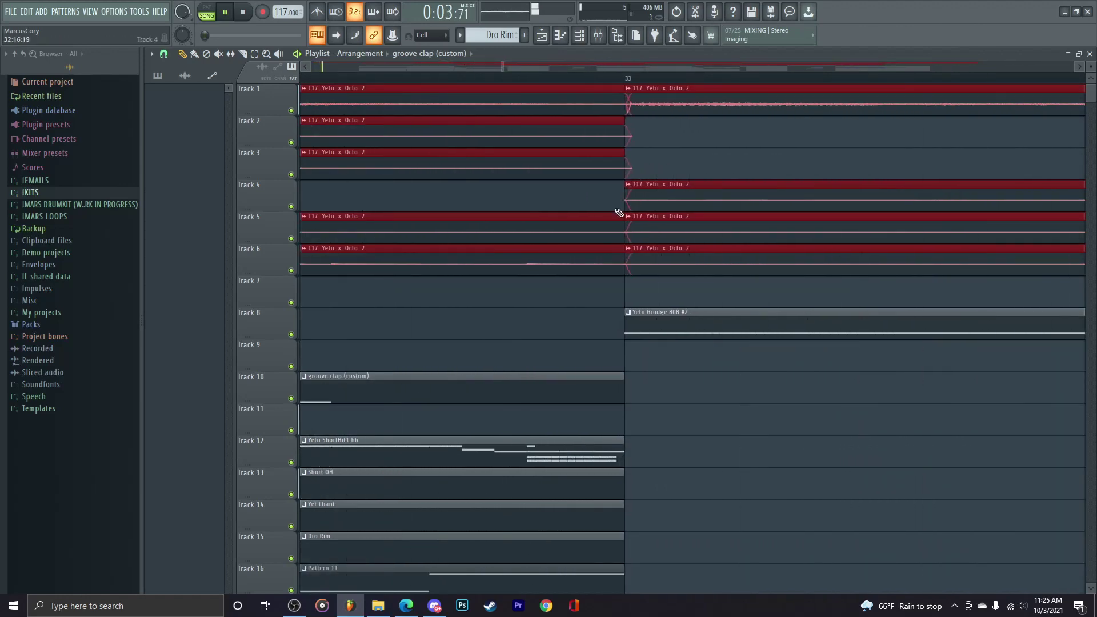
left_click(205, 76)
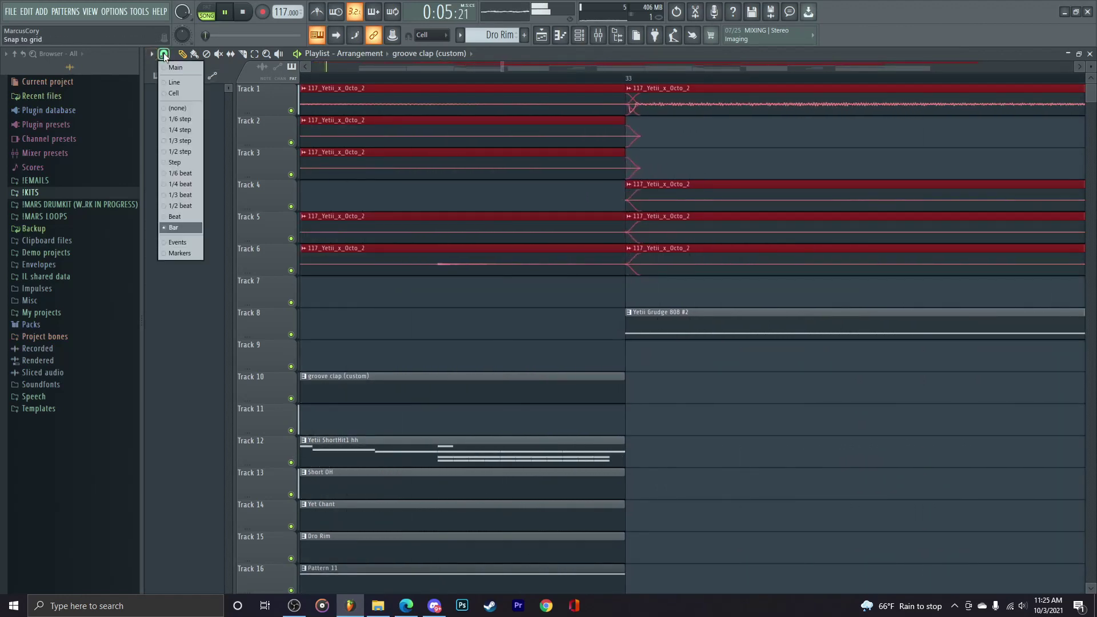
left_click(183, 105)
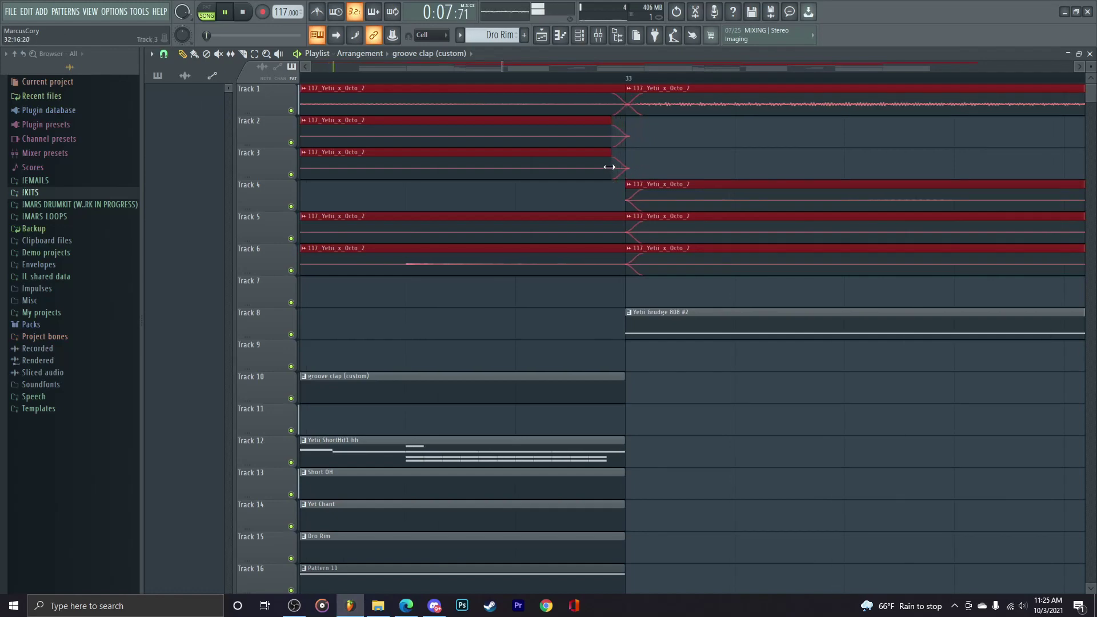
scroll(638, 207, "down", 7)
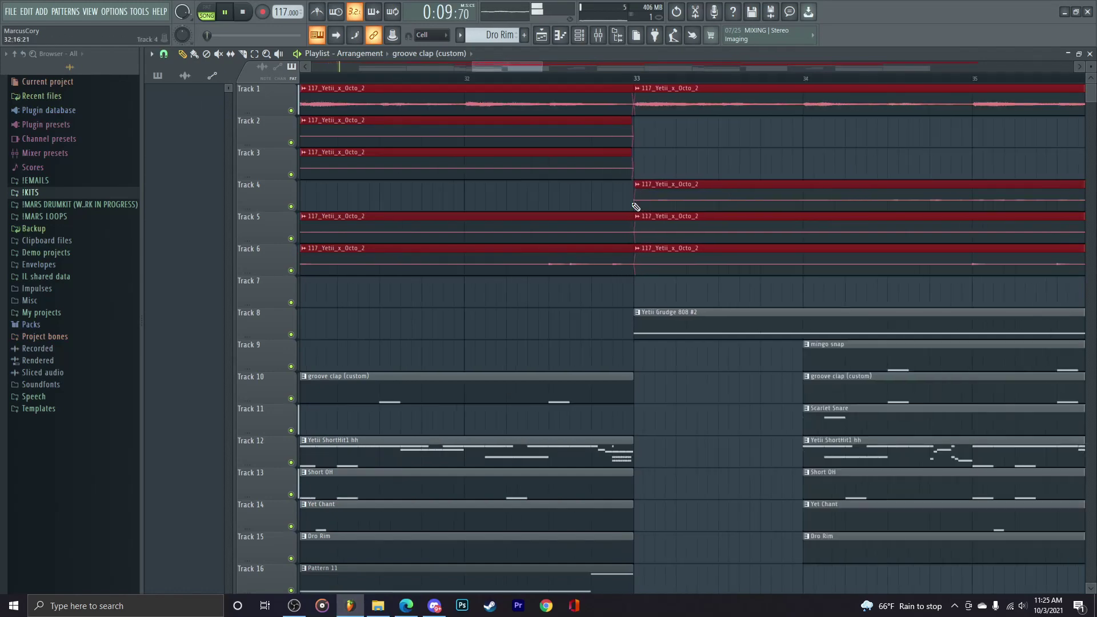
Step: Set grid snapping back to Bar and shift the whole arrangement eight bars later
left_click(158, 76)
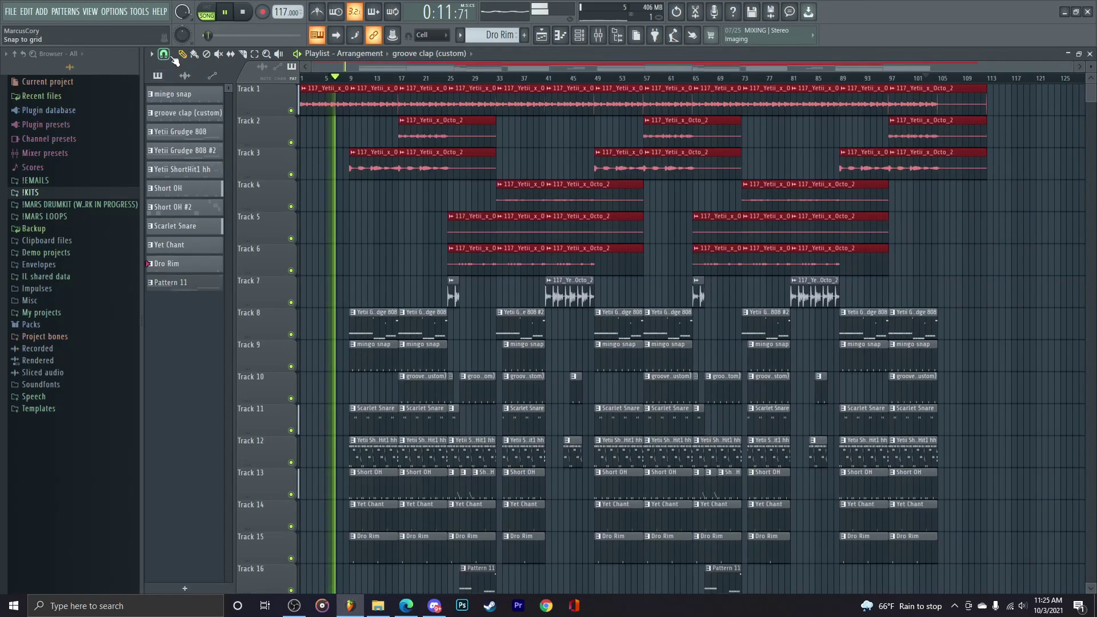
left_click(152, 53)
left_click(183, 227)
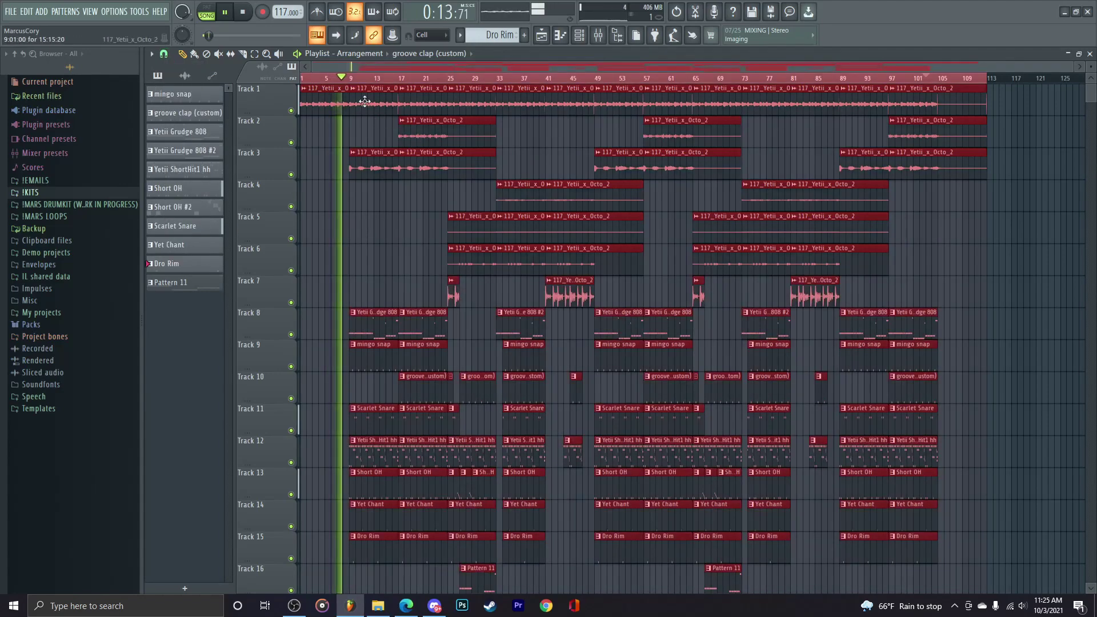
left_click_drag(394, 122, 457, 526)
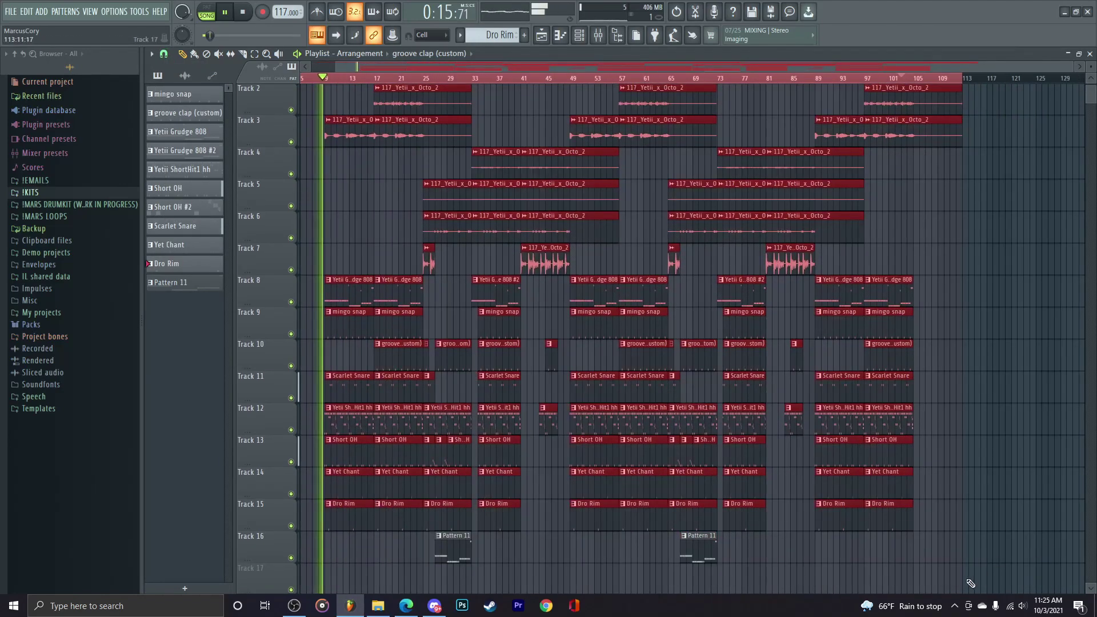
key("ctrl+z")
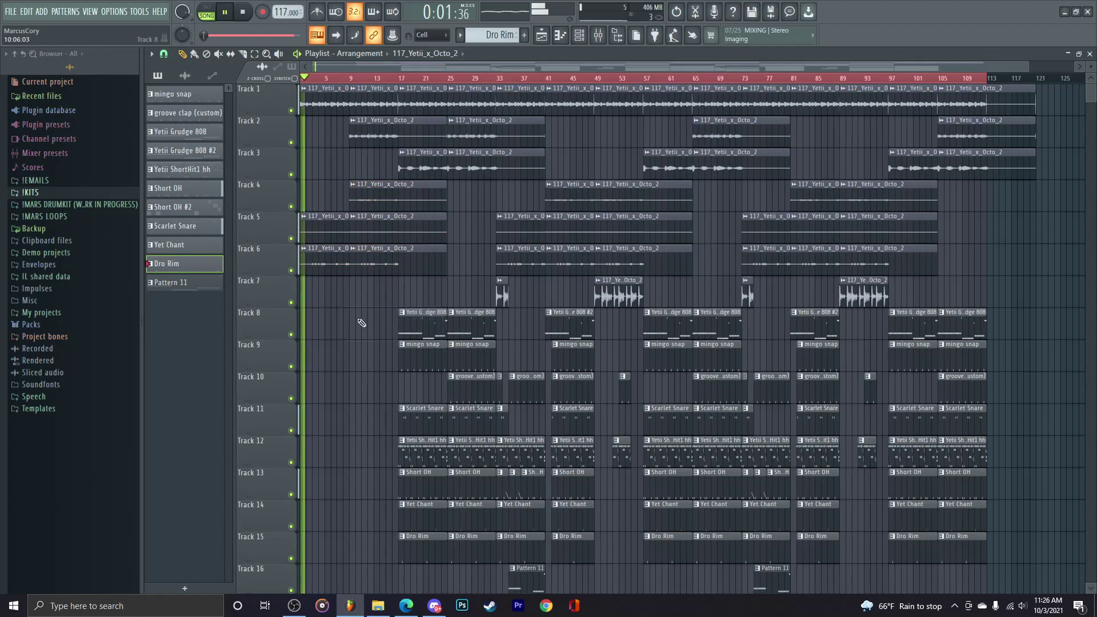
Step: Create a new empty pattern, Pattern 12, and place it on Track 17 from bar 9 to bar 17
scroll(362, 323, "down", 3)
scroll(362, 323, "up", 3, "ctrl")
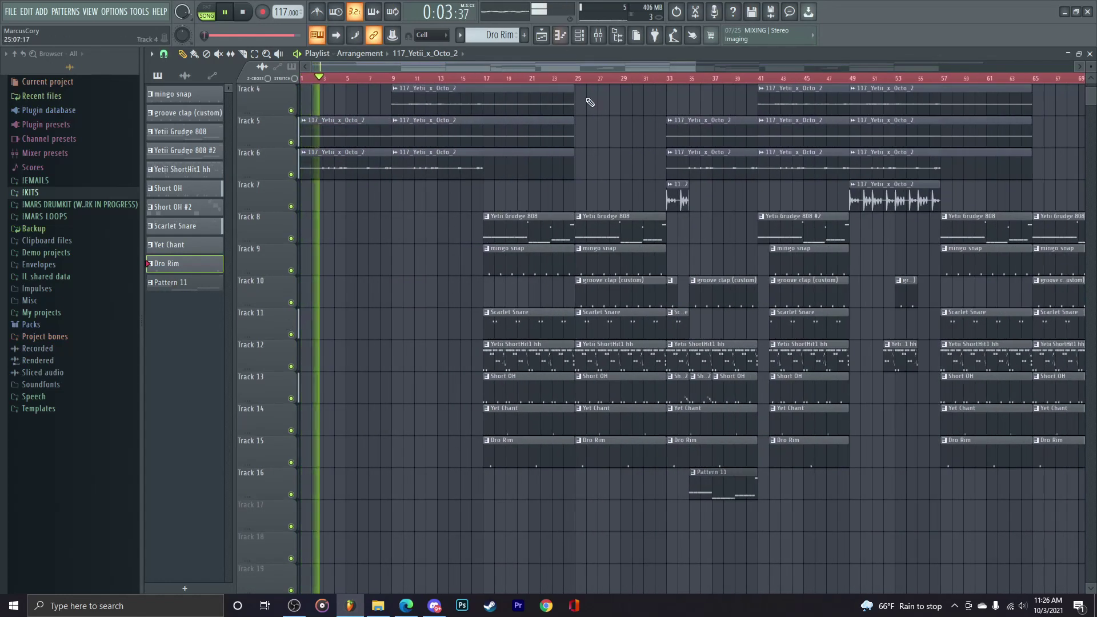
left_click(524, 35)
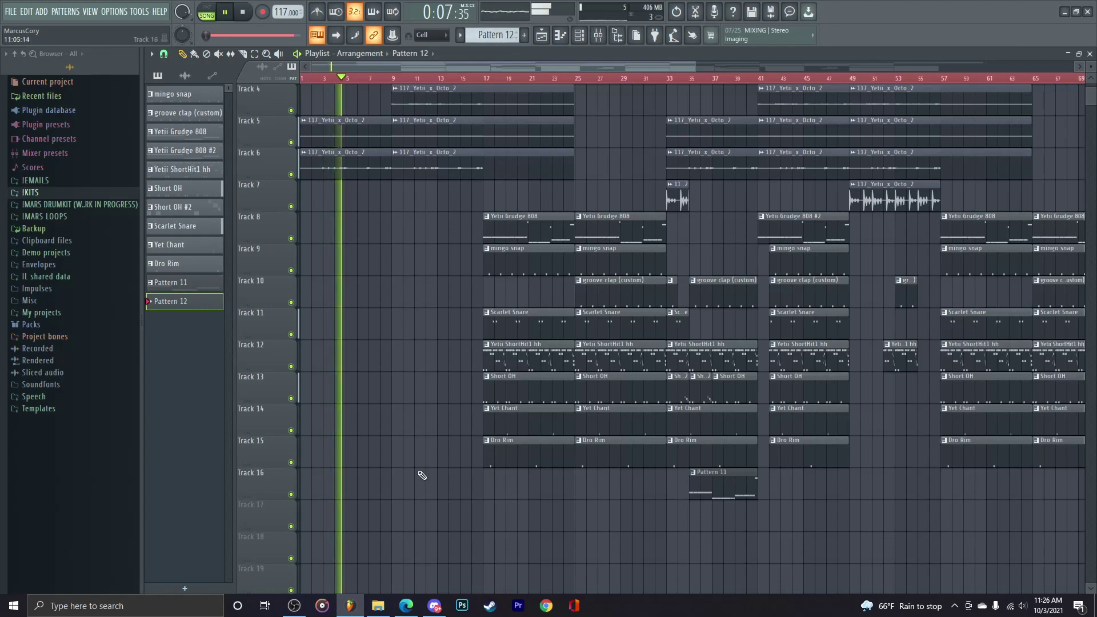
left_click_drag(402, 516, 487, 517)
Step: Copy the Yetii ShortHit1 hh clip from bar 17 to bar 9 on Track 12, make it unique, and open its notes
scroll(282, 448, "up", 4, "ctrl")
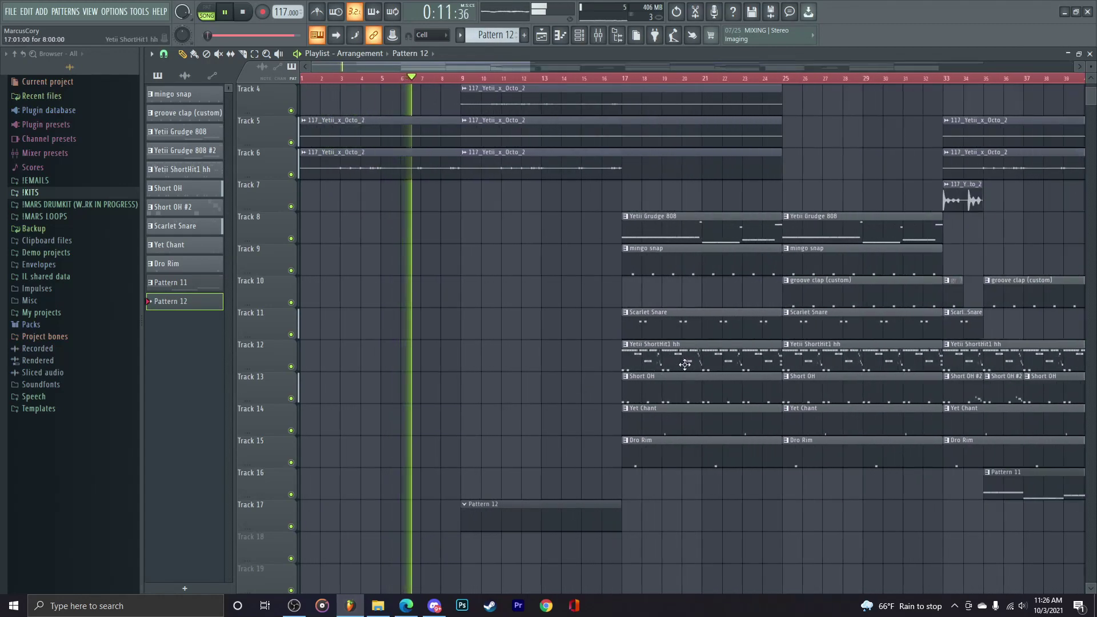
left_click_drag(693, 351, 532, 351, "shift")
left_click(464, 344)
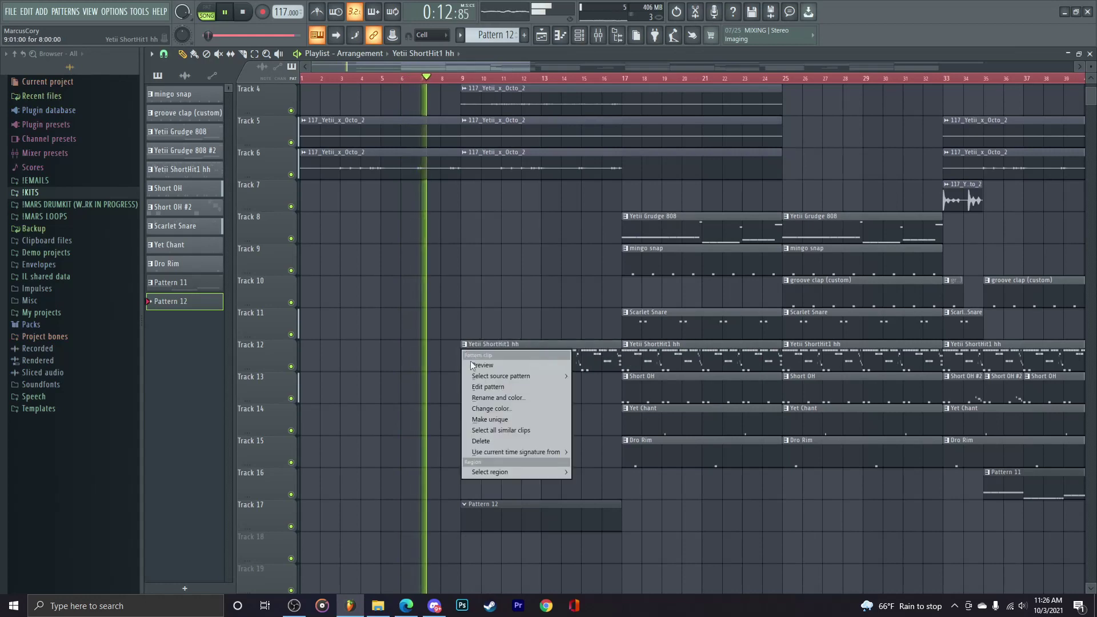
left_click(492, 423)
scroll(397, 320, "down", 5)
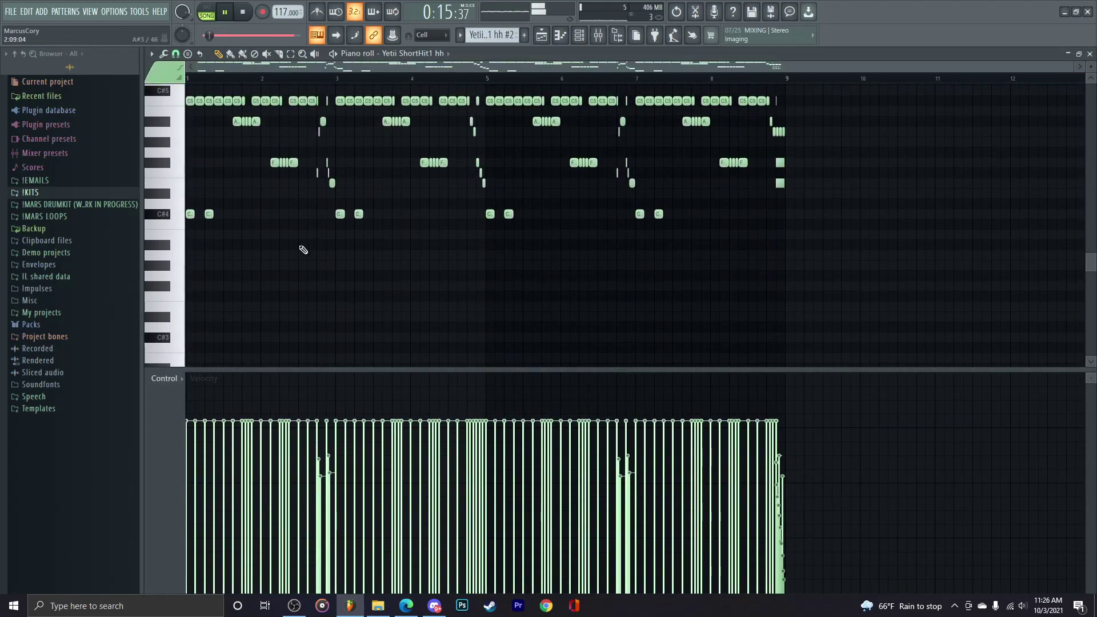
Step: Delete C5 and C#4 notes in the first half of bars 1 and 3 to leave gaps in the hi-hat pattern
right_click(210, 102)
right_click(219, 101)
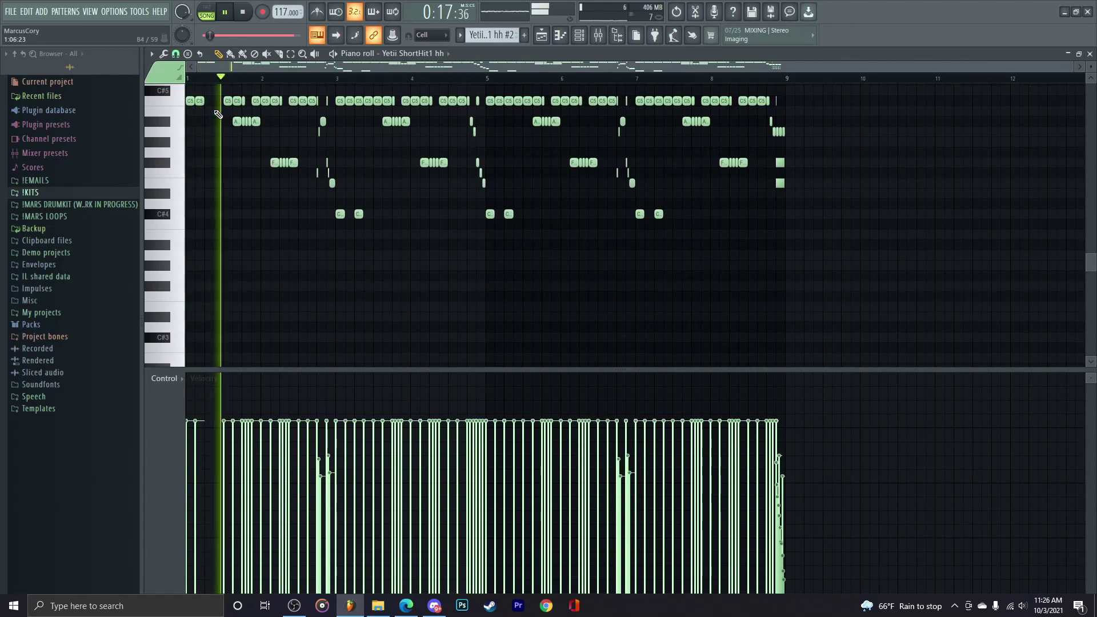
scroll(367, 290, "up", 5)
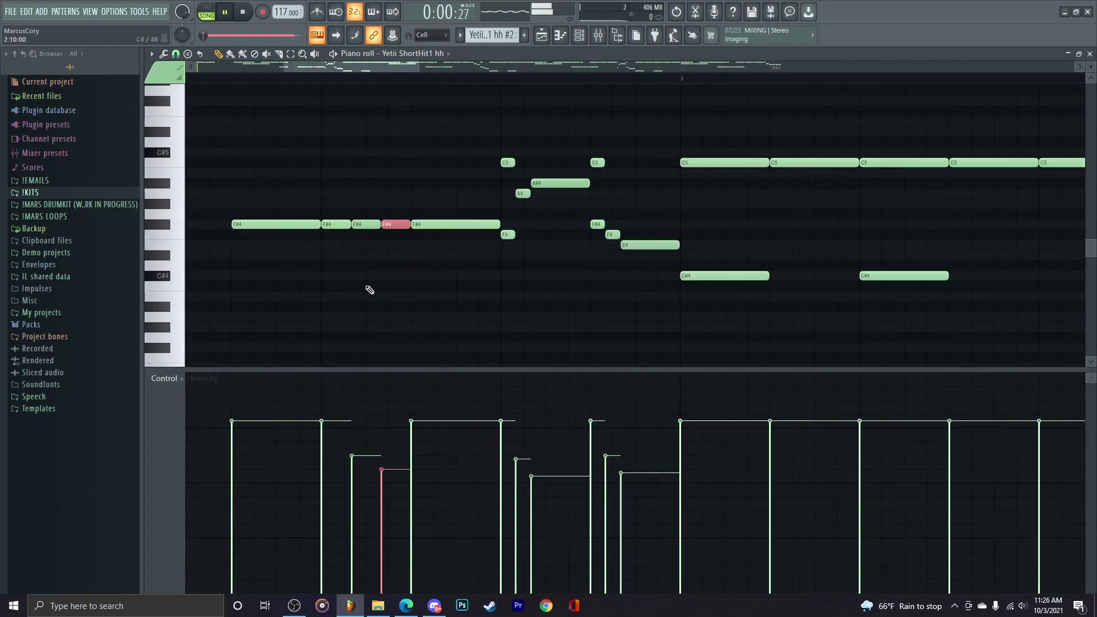
scroll(367, 290, "down", 4)
scroll(367, 290, "up", 3)
scroll(354, 217, "up", 2)
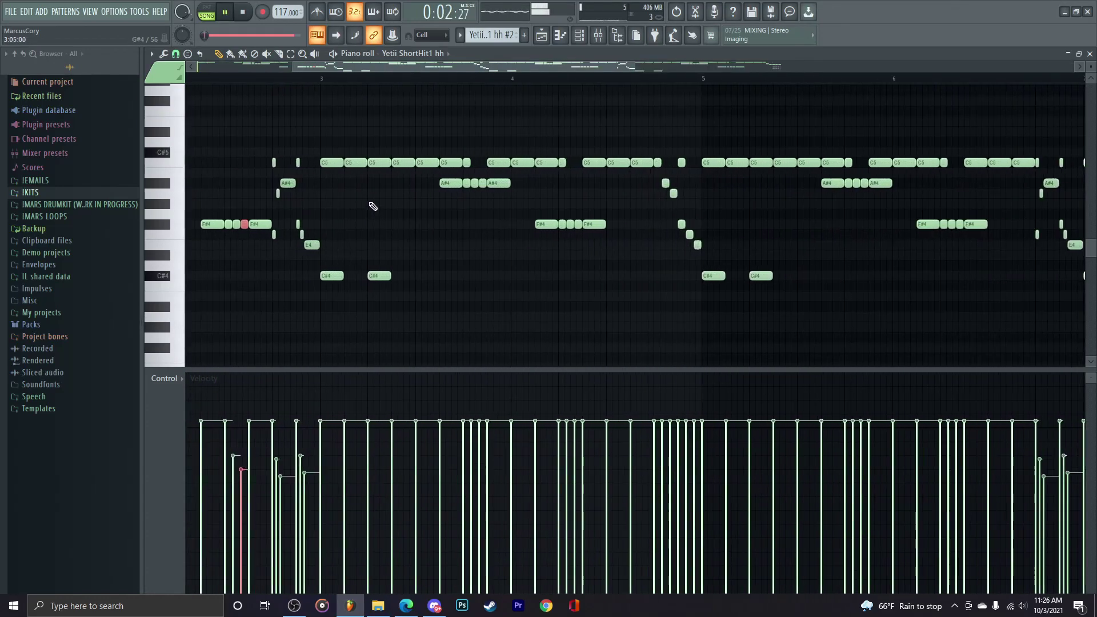
right_click(382, 164)
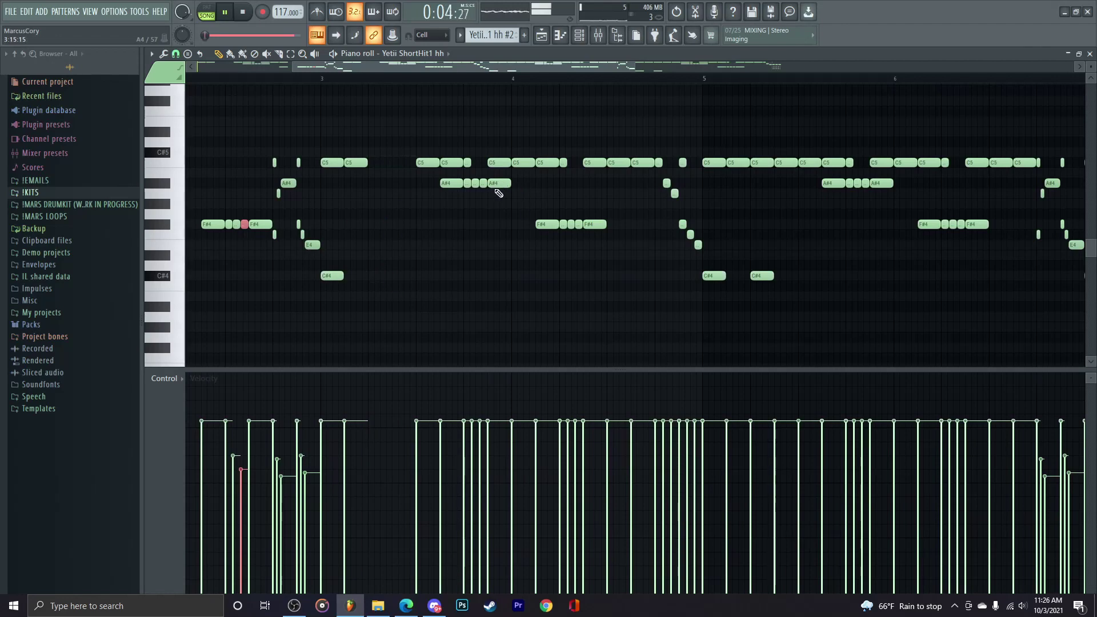
Step: Thin out the C5 and F#4 notes in bars 2 and 4, and add a descending E4, D#4, D4, C#4 run ending bar 4
scroll(499, 193, "up", 2)
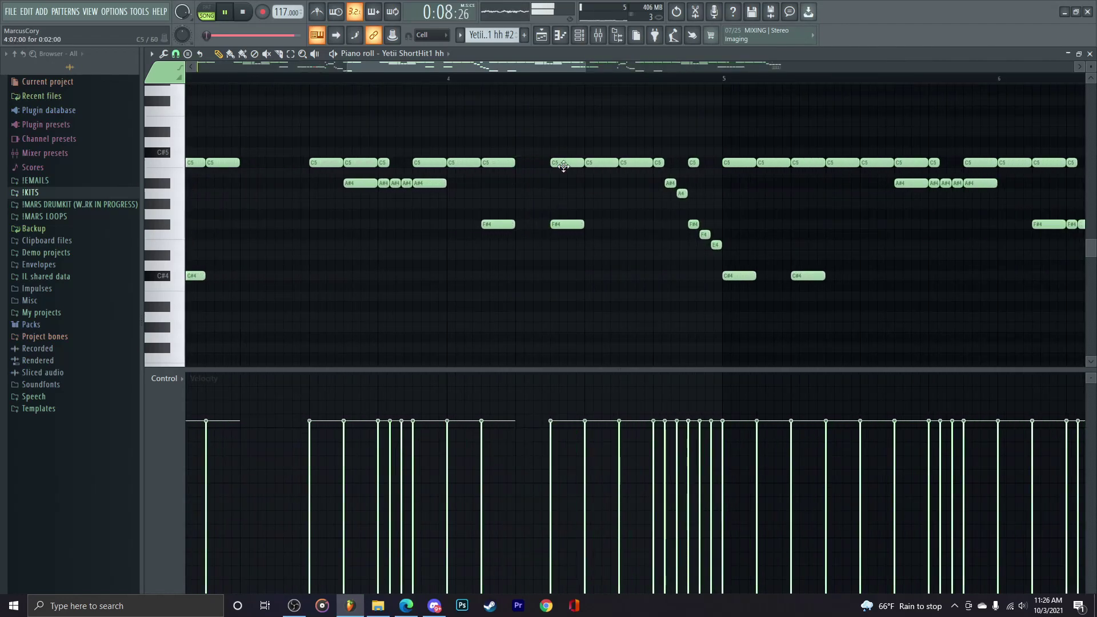
scroll(574, 267, "down", 4)
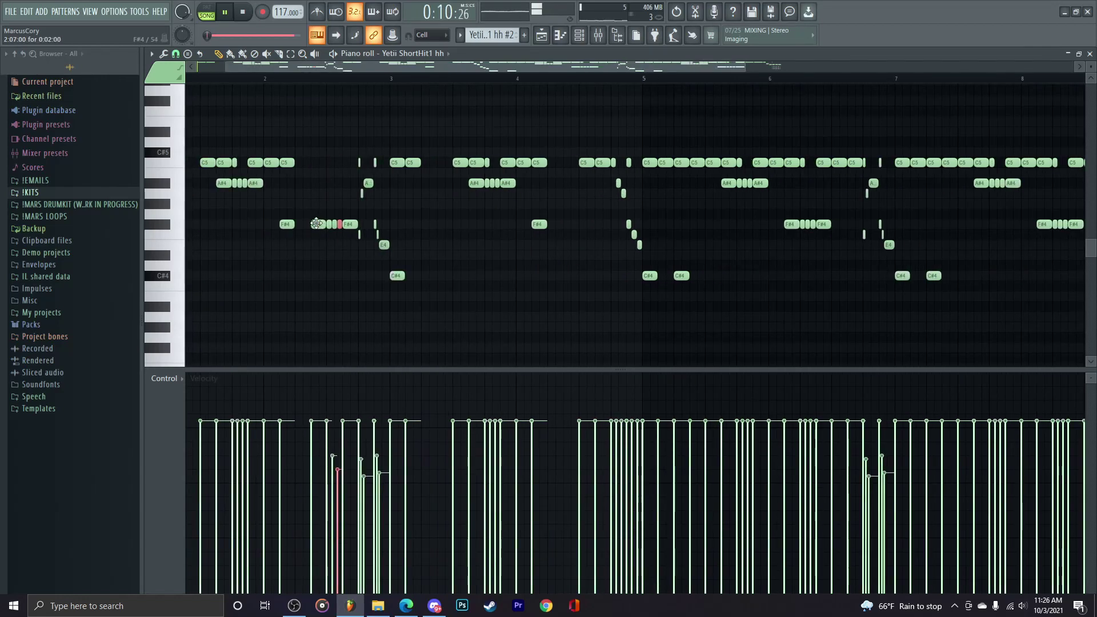
scroll(569, 229, "up", 4)
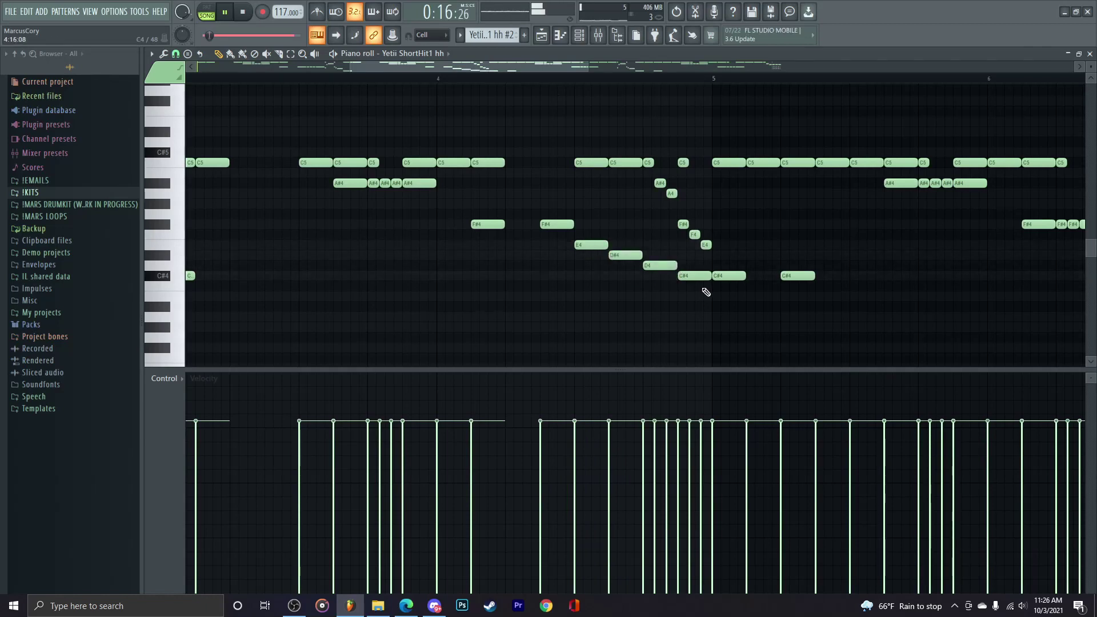
Step: Replace the hi-hat notes in bars 5 and 6 with a copy of bars 1 and 2, and play from bar 5
scroll(662, 300, "down", 4)
left_click_drag(656, 152, 823, 354)
key("Delete")
scroll(762, 350, "down", 1)
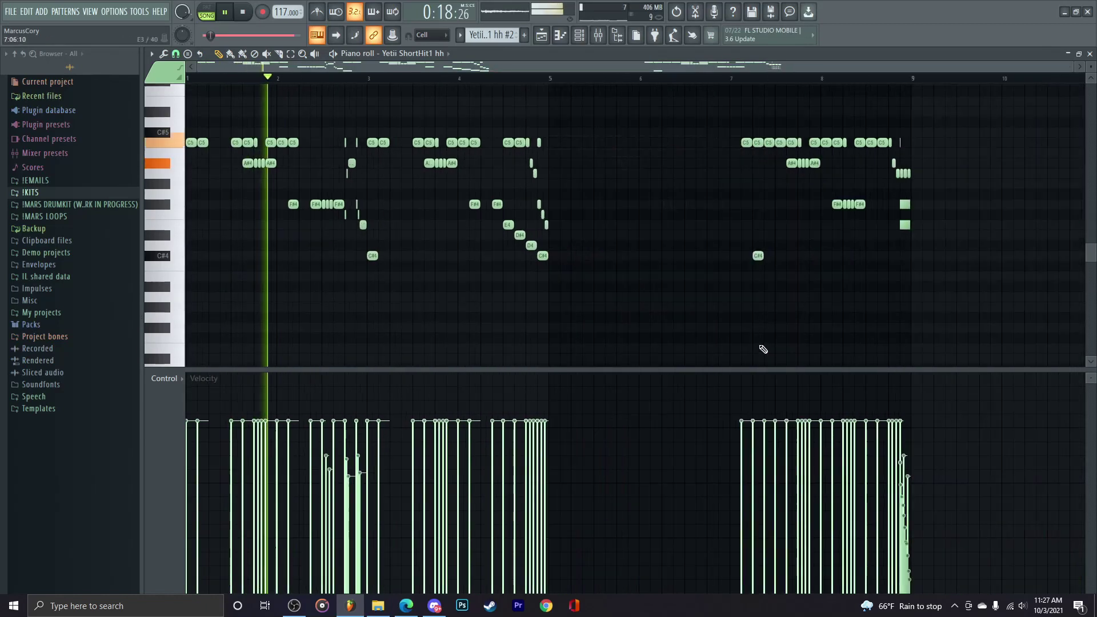
left_click_drag(627, 99, 675, 288)
left_click(663, 280)
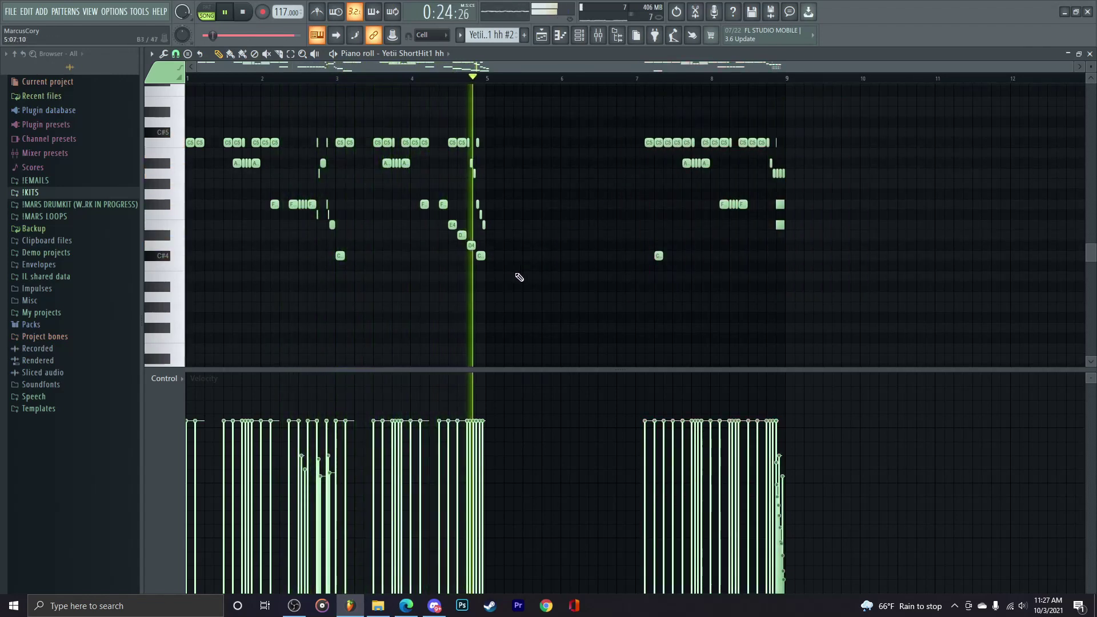
key("ctrl+v")
scroll(629, 248, "up", 3)
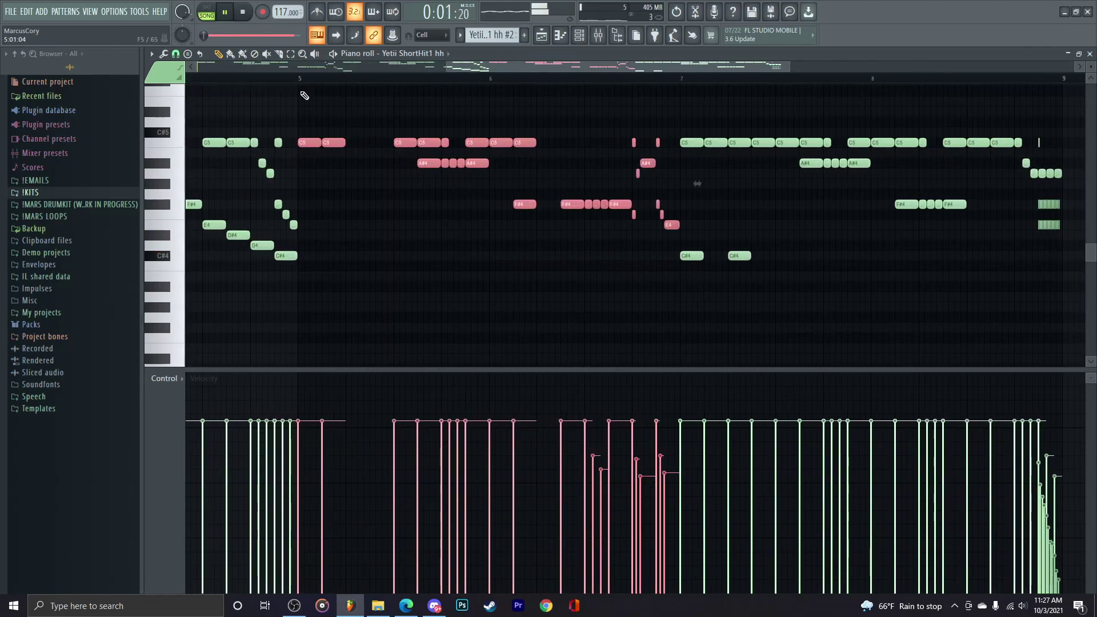
left_click(300, 81)
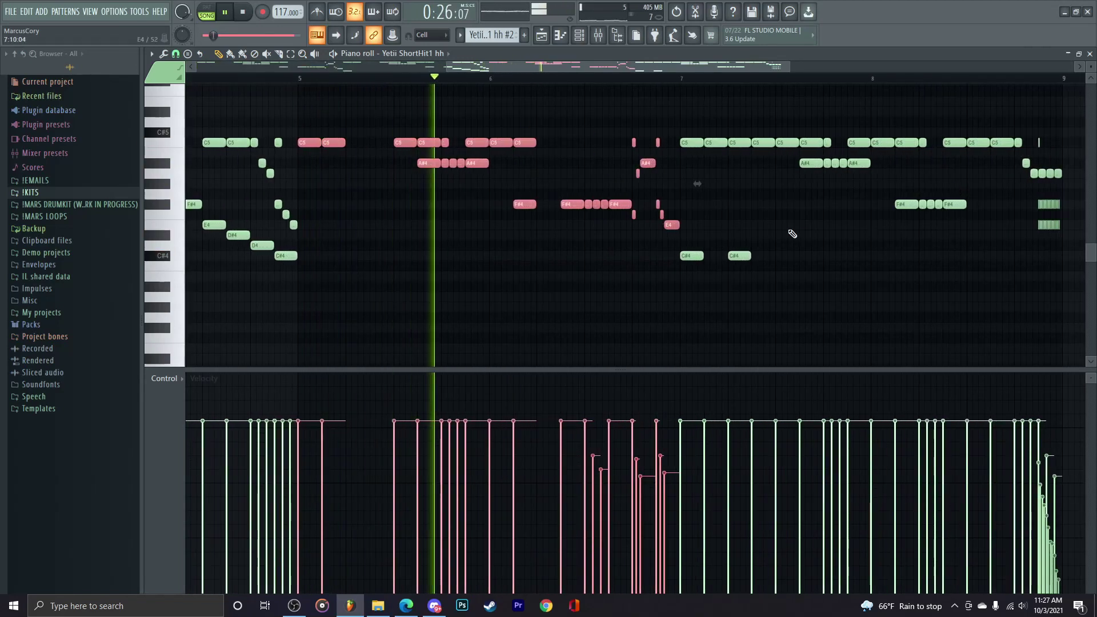
Step: Delete C5 and C#4 notes early in bar 7 and thin out the C5 and F#4 notes in bar 8
scroll(724, 191, "up", 2)
left_click(725, 190)
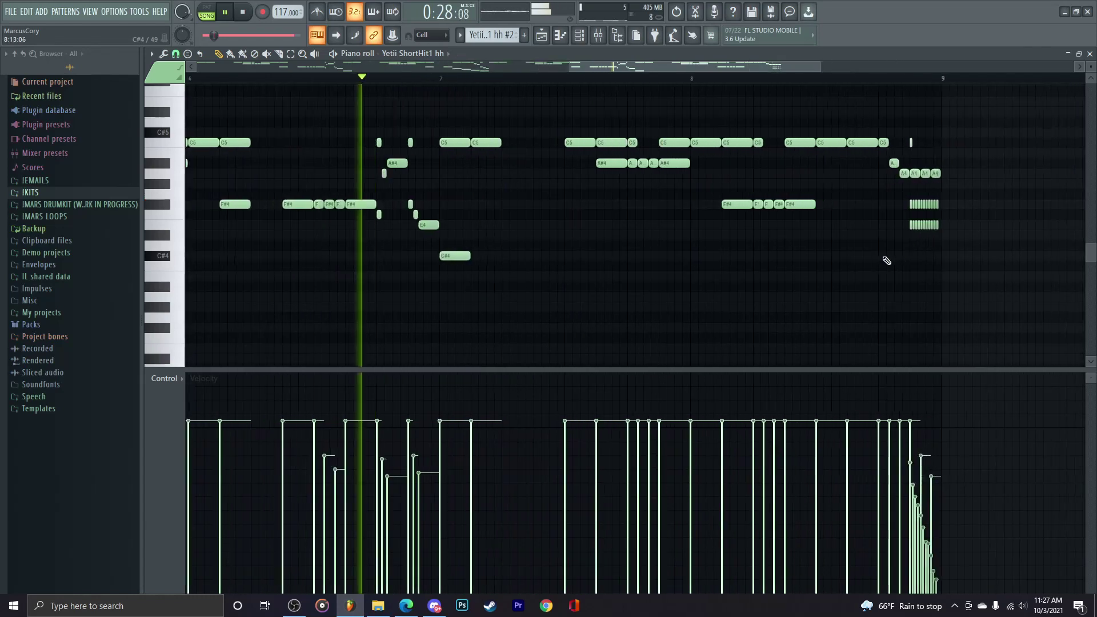
scroll(802, 259, "up", 2)
scroll(802, 260, "up", 2)
scroll(640, 223, "down", 3)
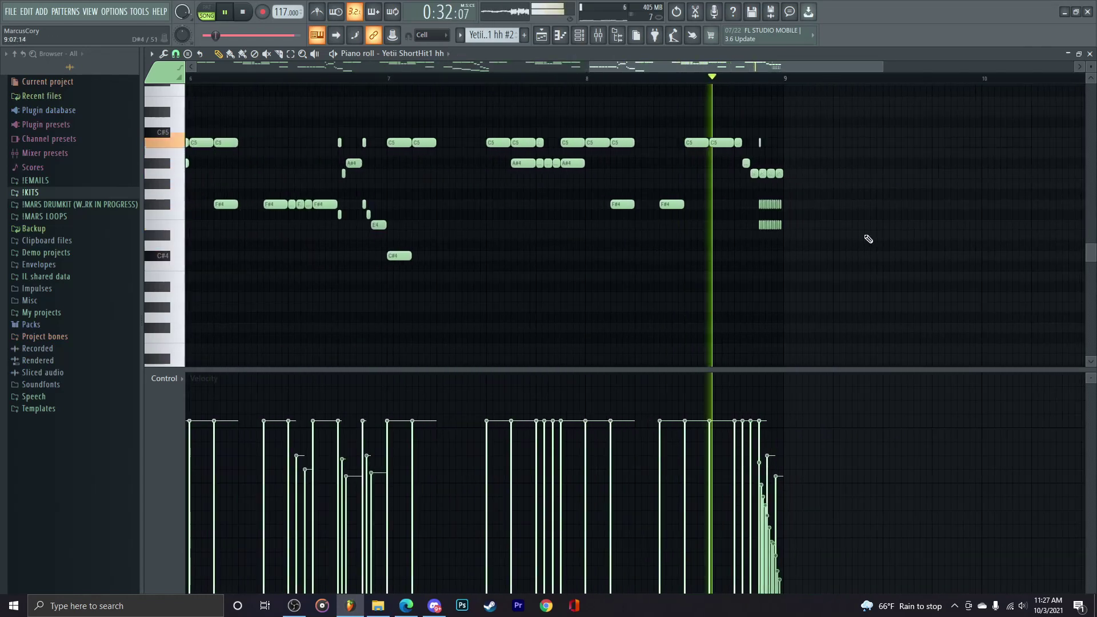
Step: Add a D4 hi-hat note near the end of bar 8 and audition the bar's ending
scroll(759, 225, "up", 1)
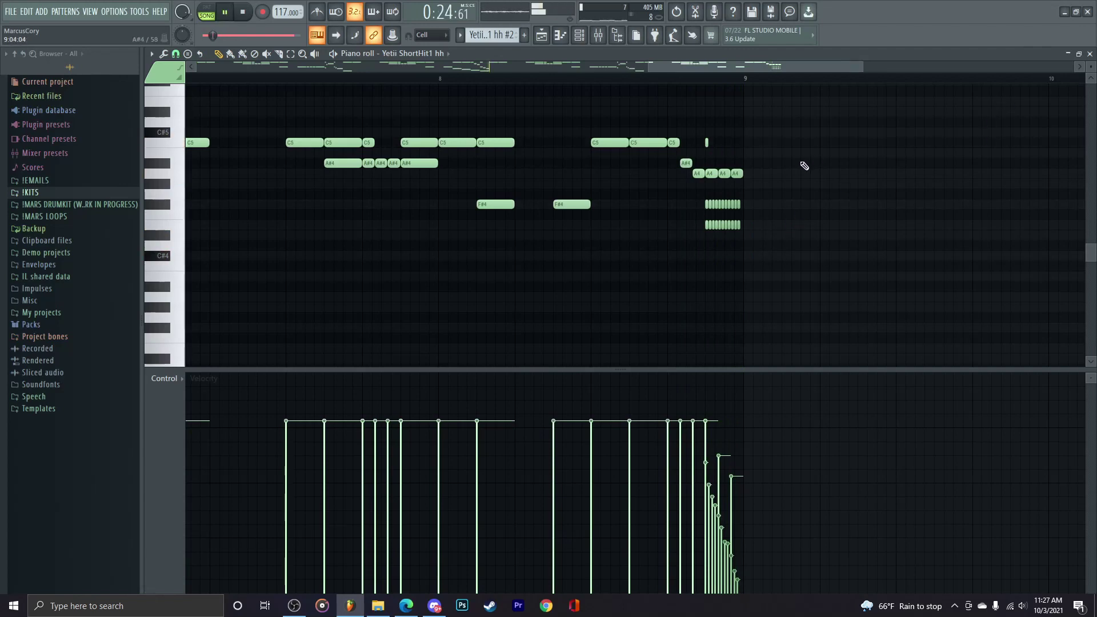
left_click(601, 85)
key("space")
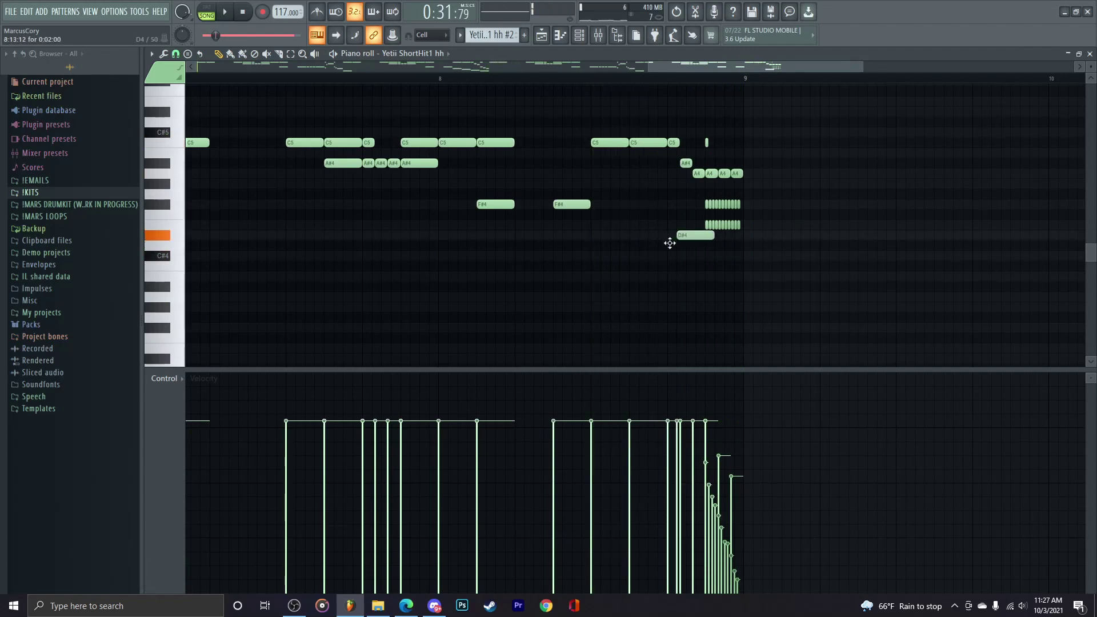
key("space")
key("space")
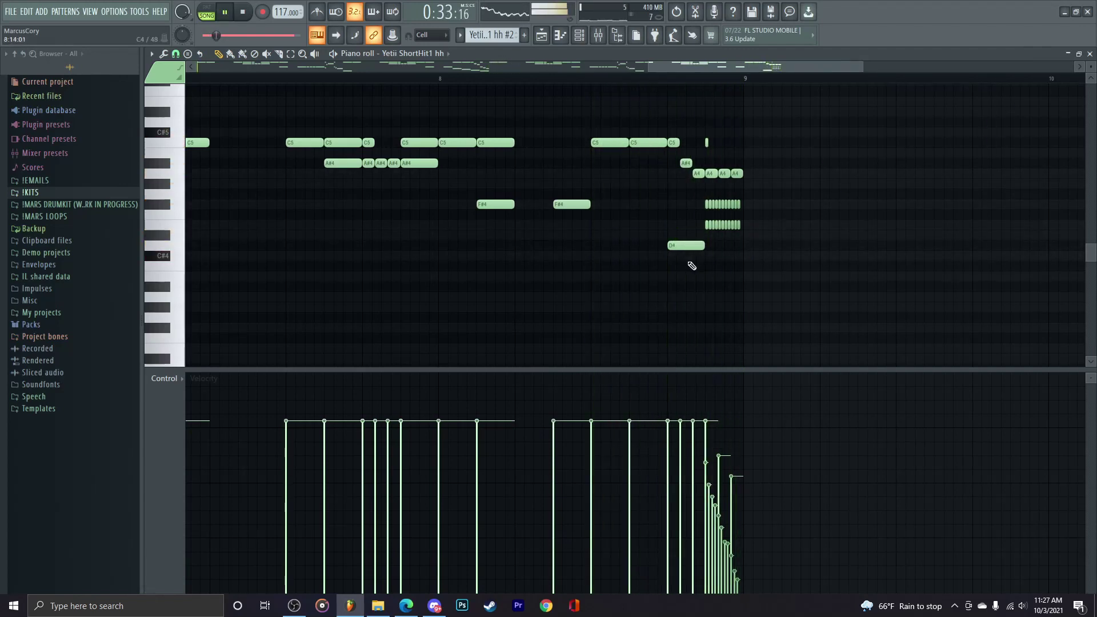
key("space")
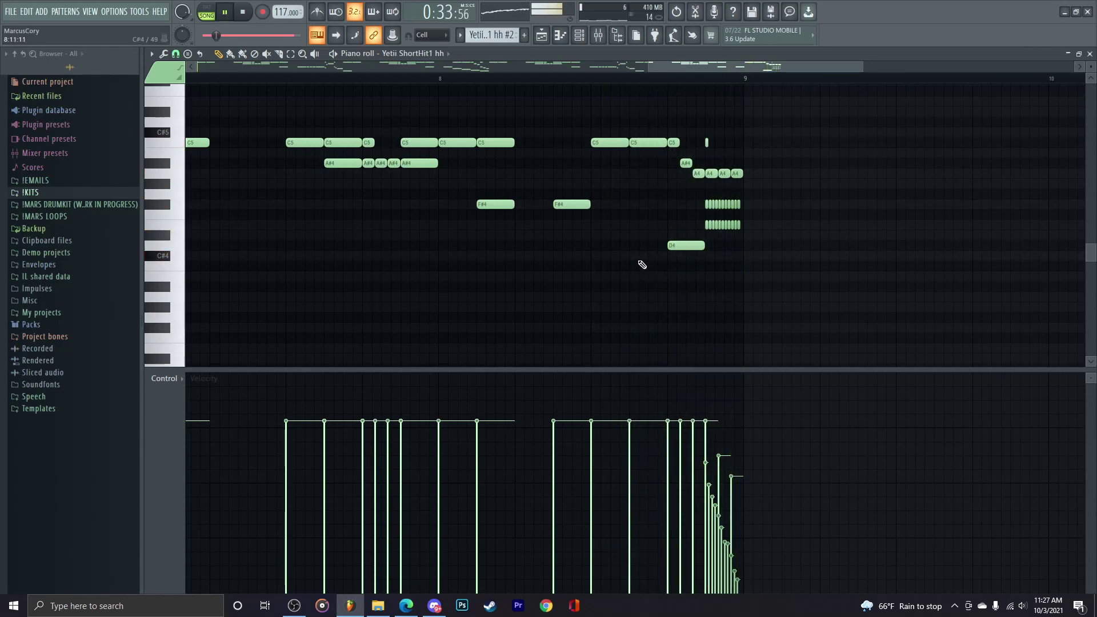
Step: Place a one-bar mingo snap clip at bar 11 and a one-bar groove clap clip at bar 9 in the intro
scroll(728, 306, "down", 5, "ctrl")
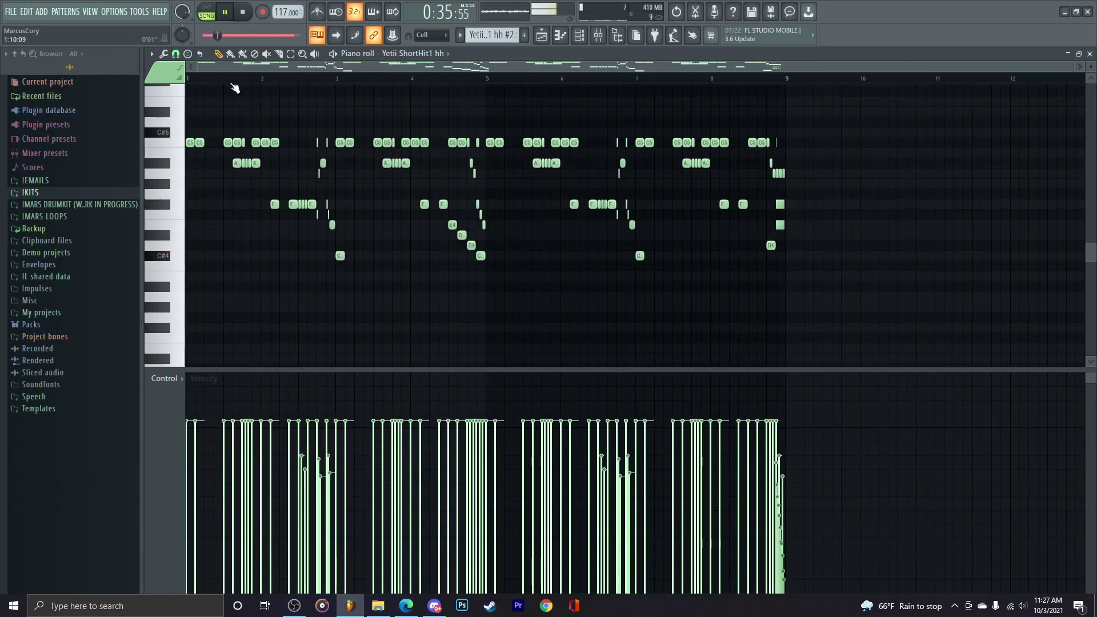
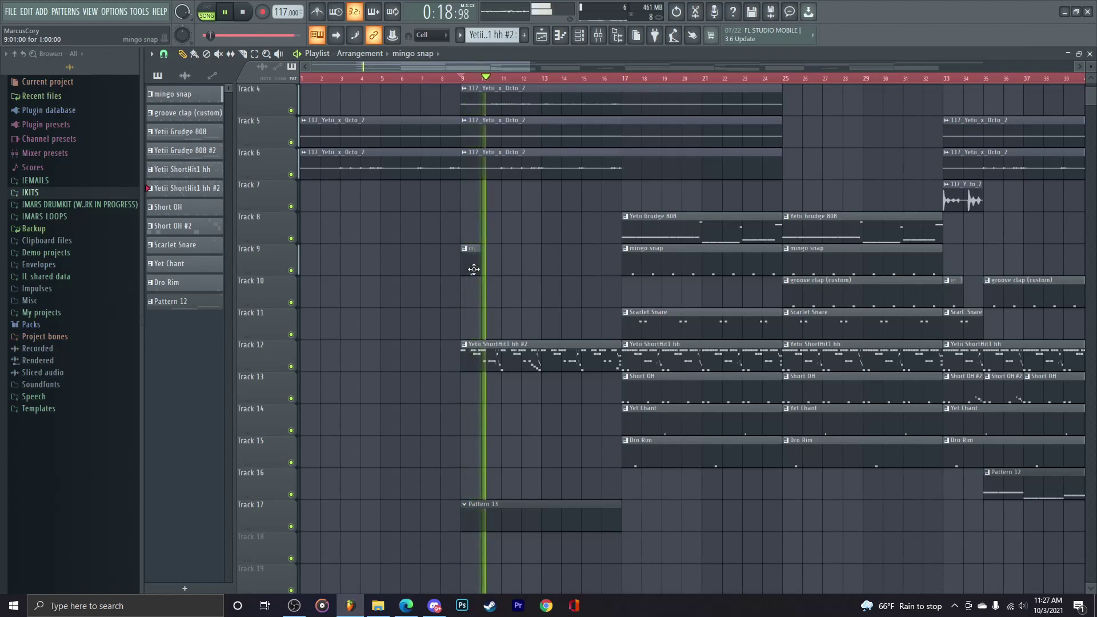
left_click_drag(561, 258, 519, 264)
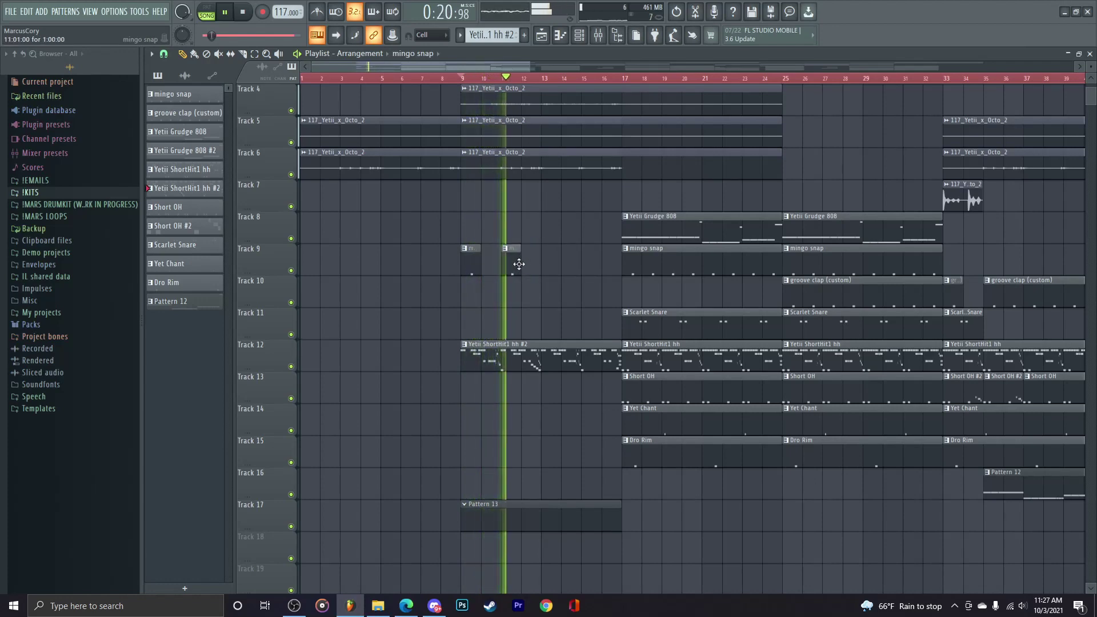
left_click(811, 290)
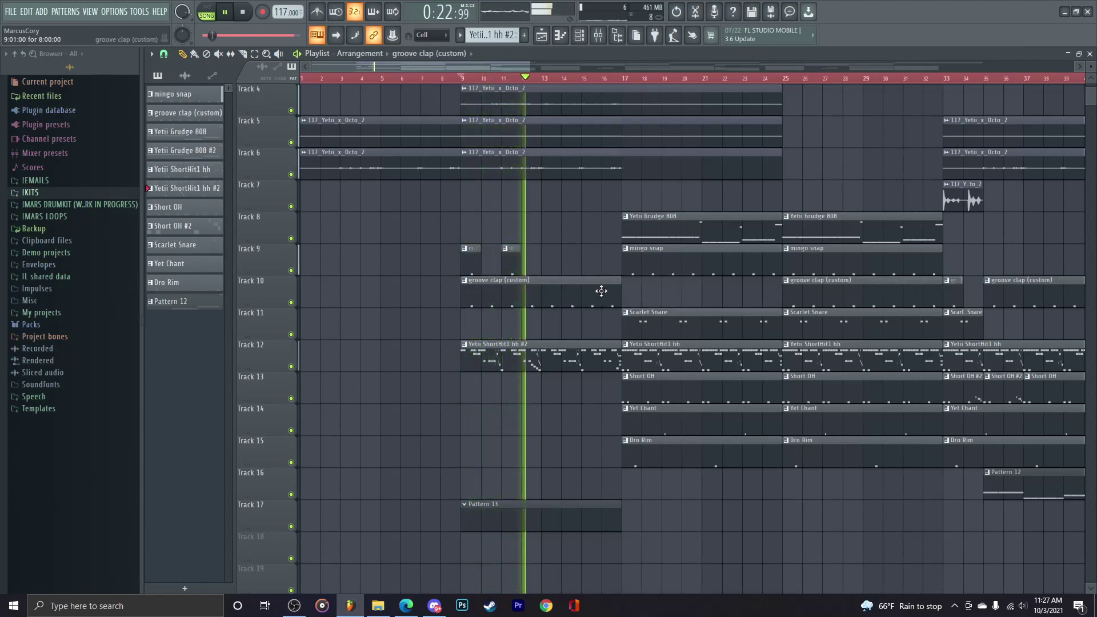
left_click(472, 293)
key("space")
Step: Try the snap and clap at bar 13, add a groove clap at bar 11, and delete the bar 11 snap and bar 13 clips
left_click_drag(474, 300, 552, 293)
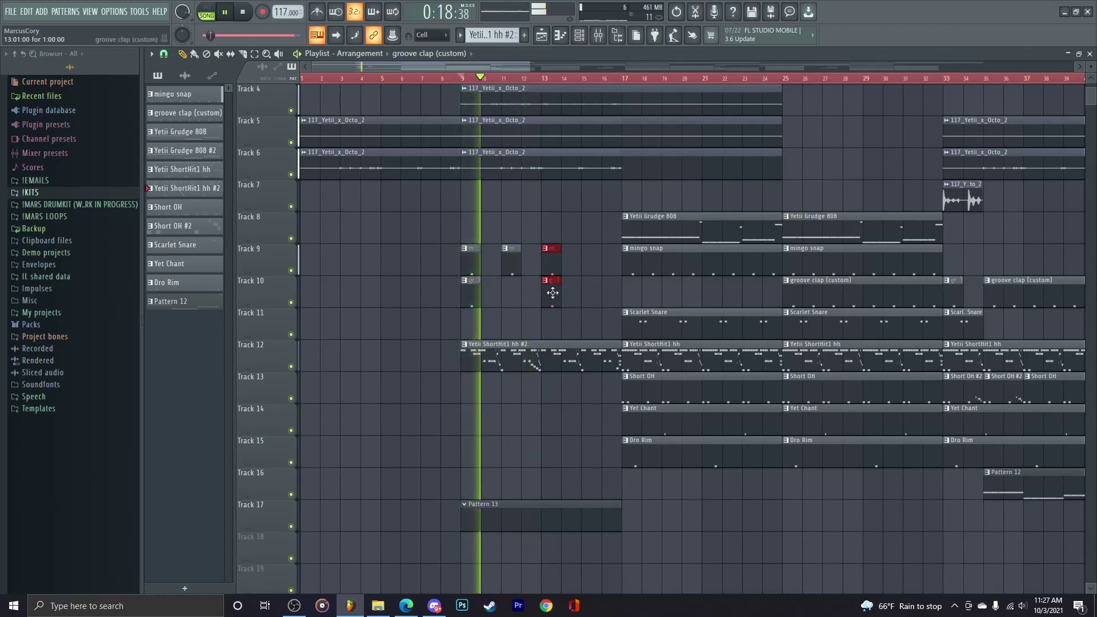
left_click(507, 294)
right_click(506, 265)
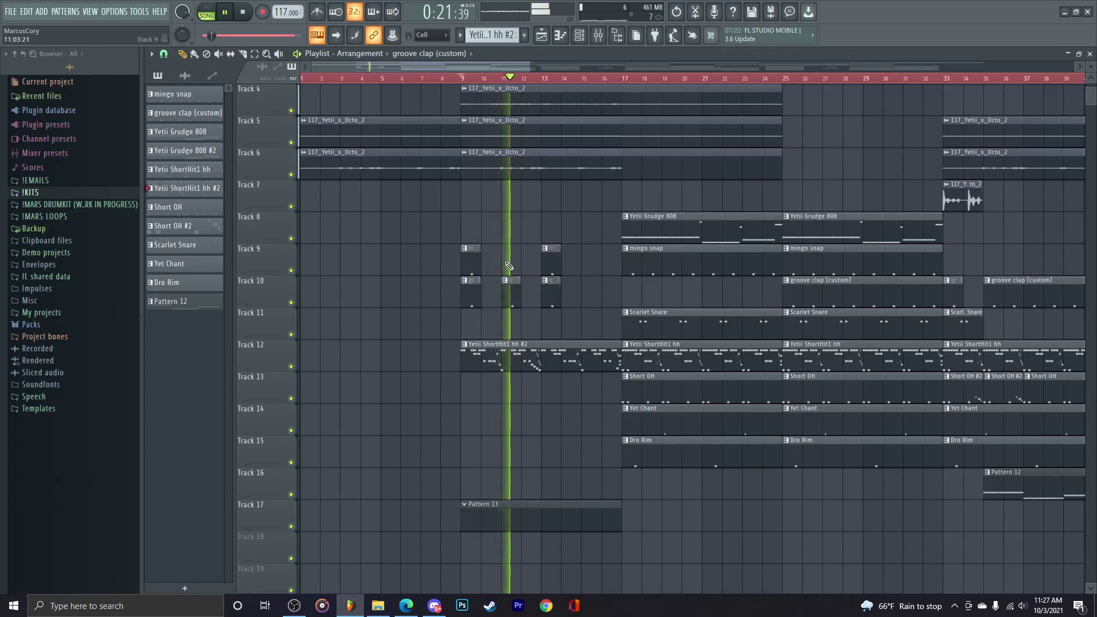
right_click(551, 261)
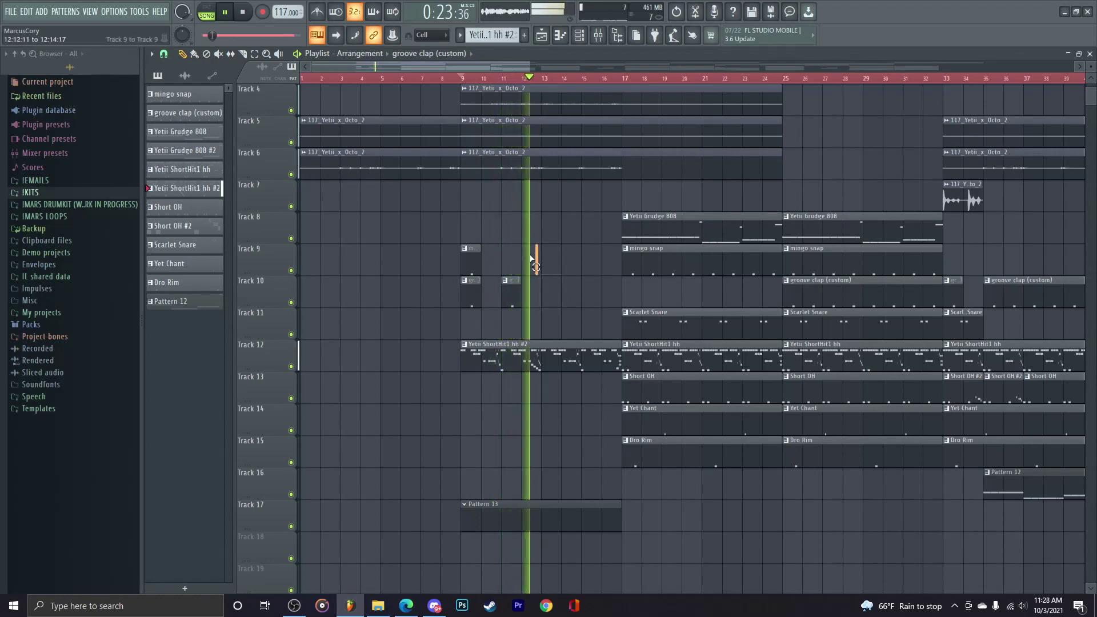
Step: Repeat the bars 9–12 snap and clap clips from bar 13 without the bar 15 clap, and end the hi-hat and Pattern 13 clips at bar 16
left_click_drag(457, 244, 537, 306)
key("ctrl+b")
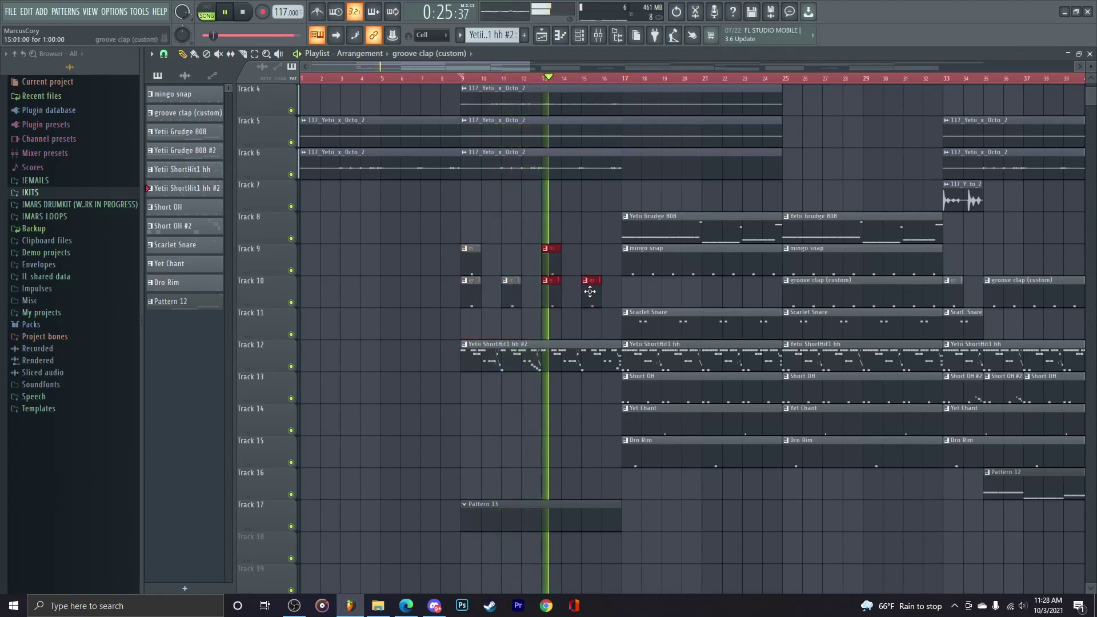
right_click(590, 292)
left_click_drag(604, 314, 603, 513)
left_click(692, 523)
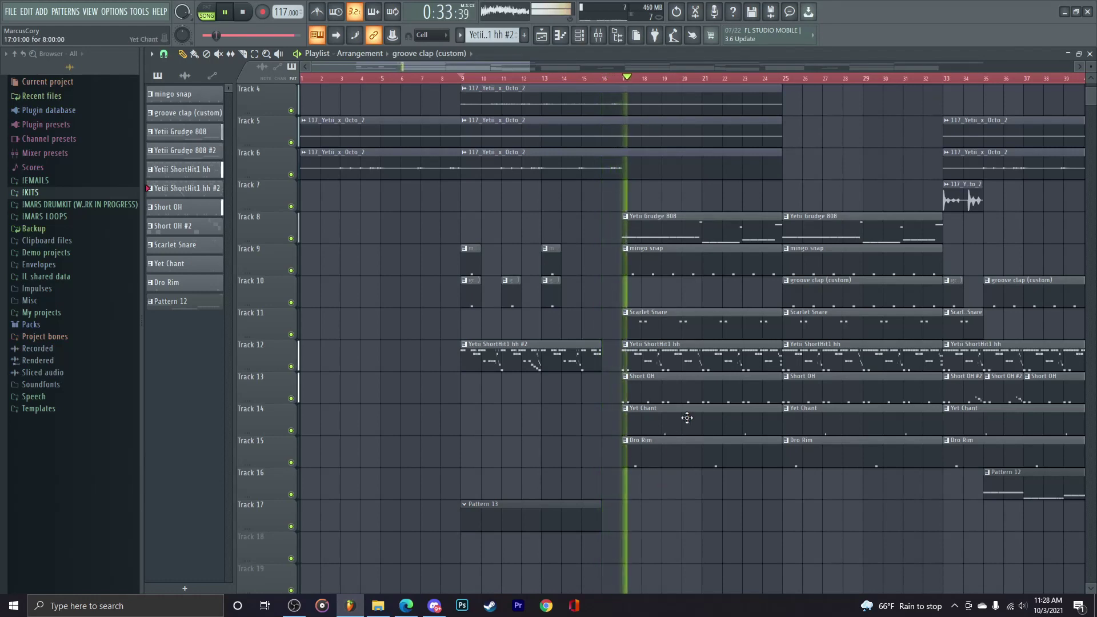
Step: Copy the Scarlet Snare clip to bar 9 on Track 11 and shorten it to end at bar 14
left_click(709, 459)
left_click_drag(678, 457, 519, 455)
scroll(592, 442, "up", 1)
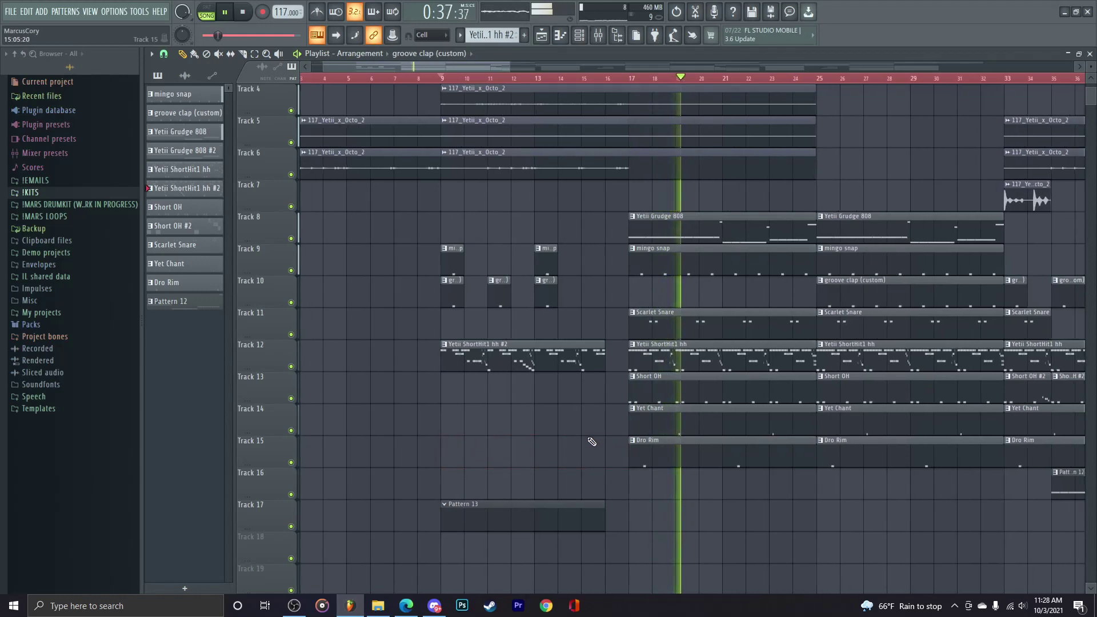
left_click_drag(659, 333, 471, 331)
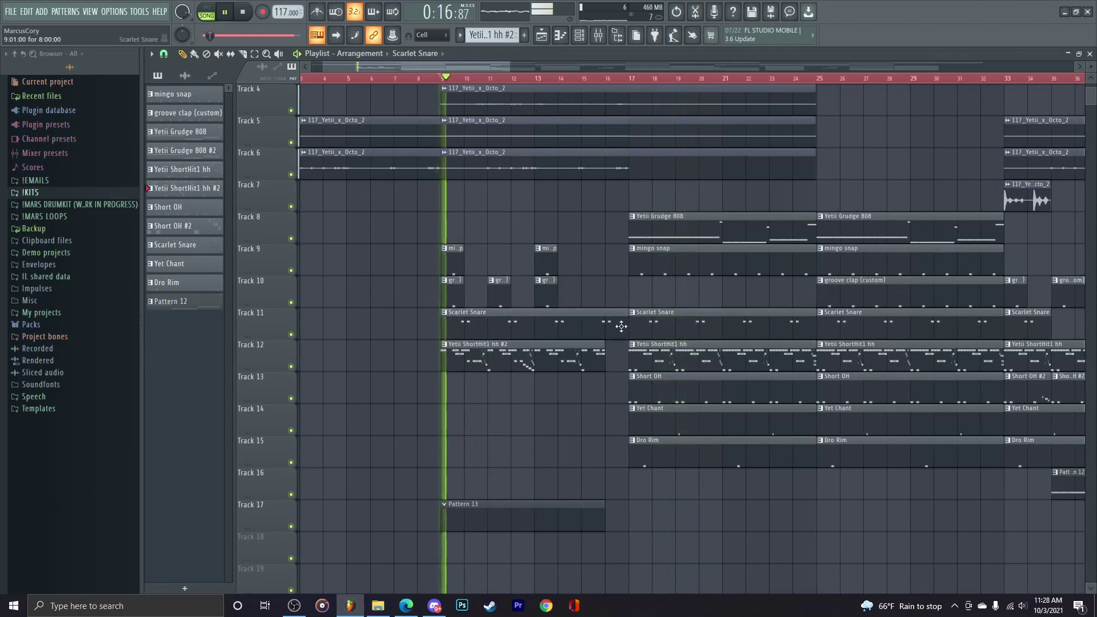
left_click_drag(625, 326, 557, 343)
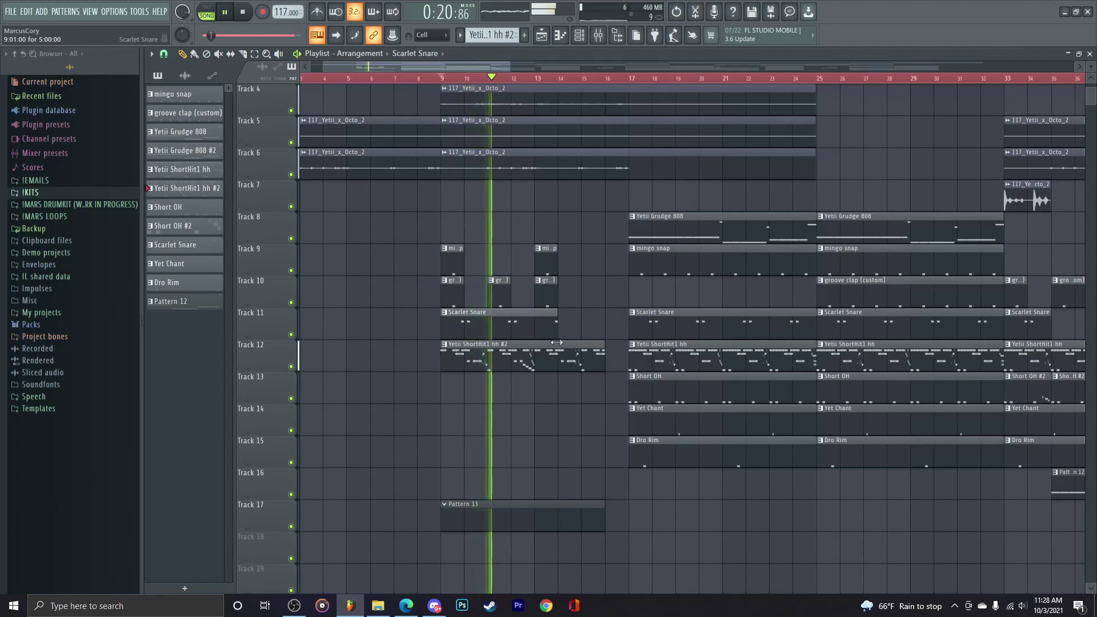
Step: Trim the 117_Yetii_x_Octo_2 audio clips on Tracks 1 to 3 so they end at bar 113
scroll(600, 515, "down", 8, "ctrl")
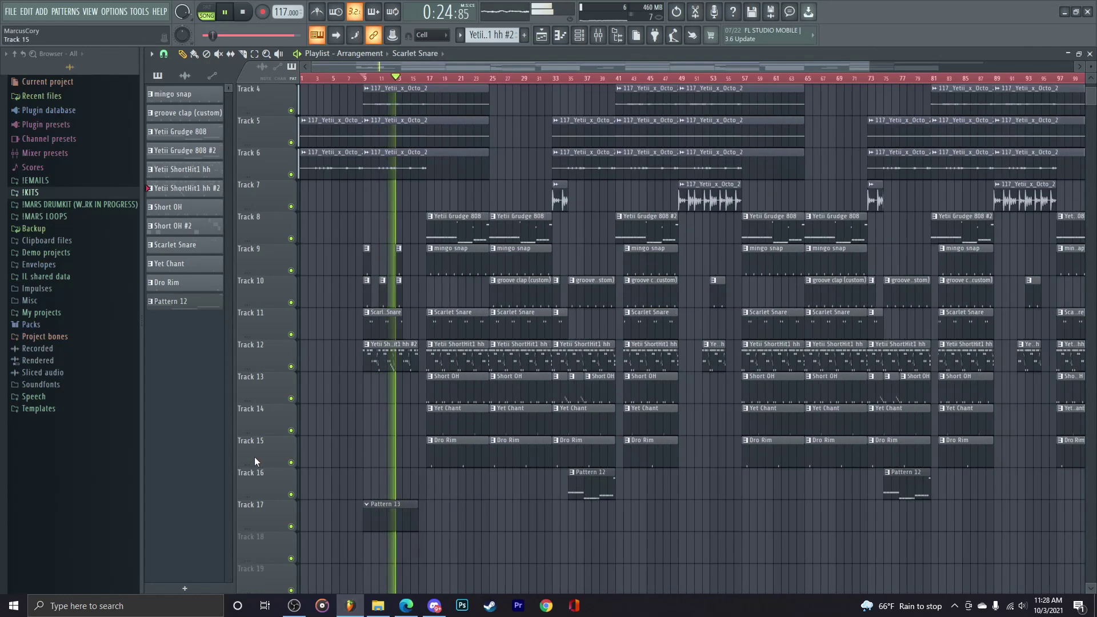
scroll(960, 445, "up", 4, "ctrl")
scroll(960, 445, "down", 4, "ctrl")
scroll(971, 411, "up", 1)
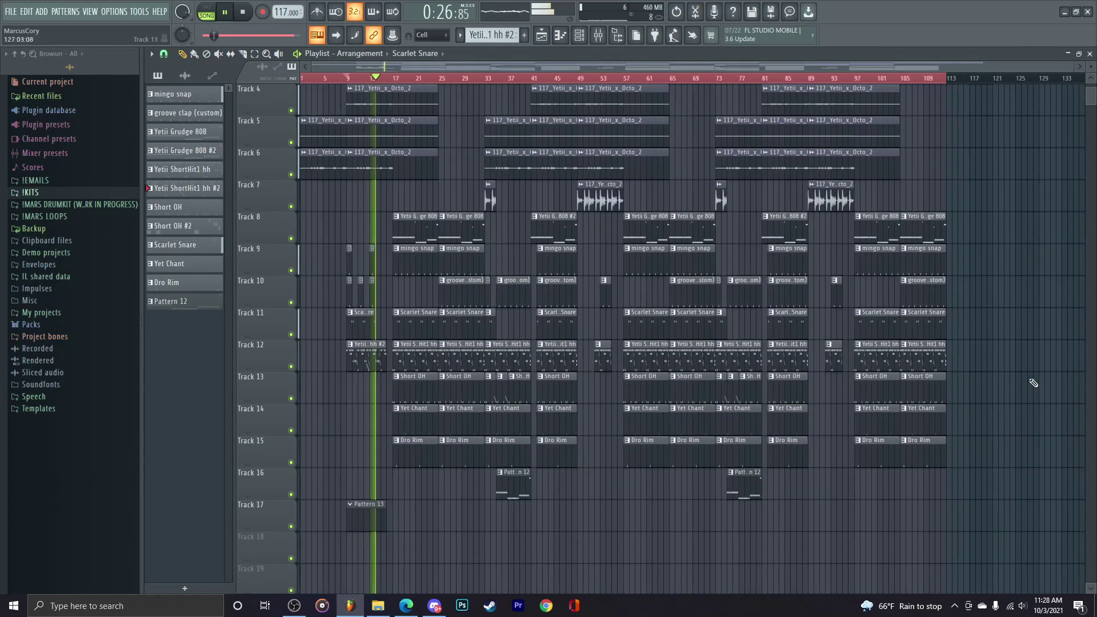
scroll(972, 245, "up", 6, "ctrl")
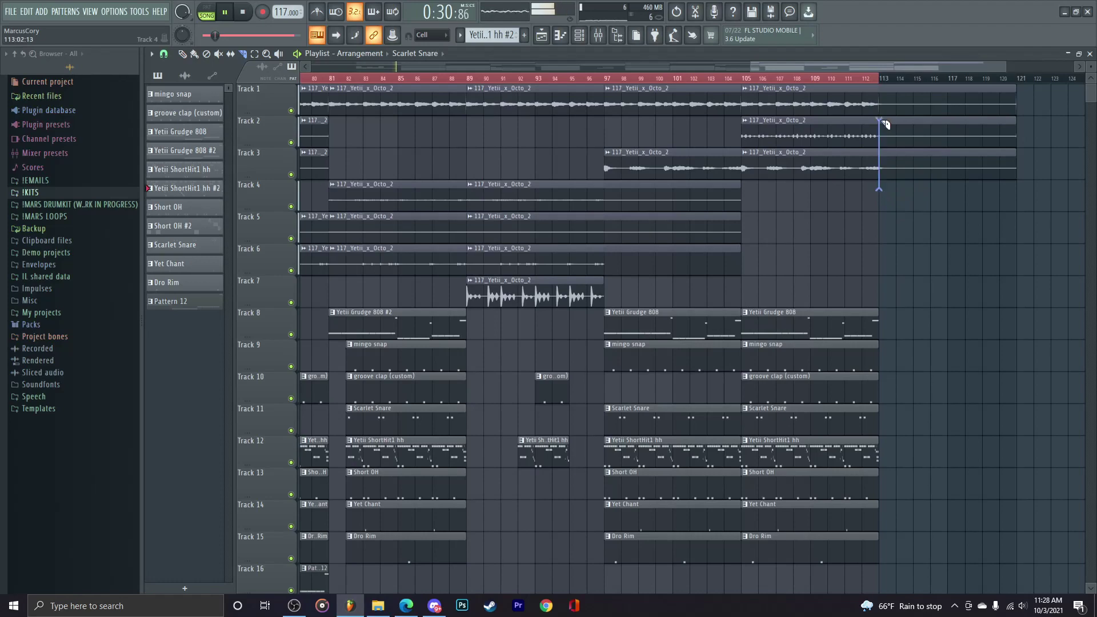
left_click_drag(890, 98, 975, 245)
scroll(914, 298, "down", 6)
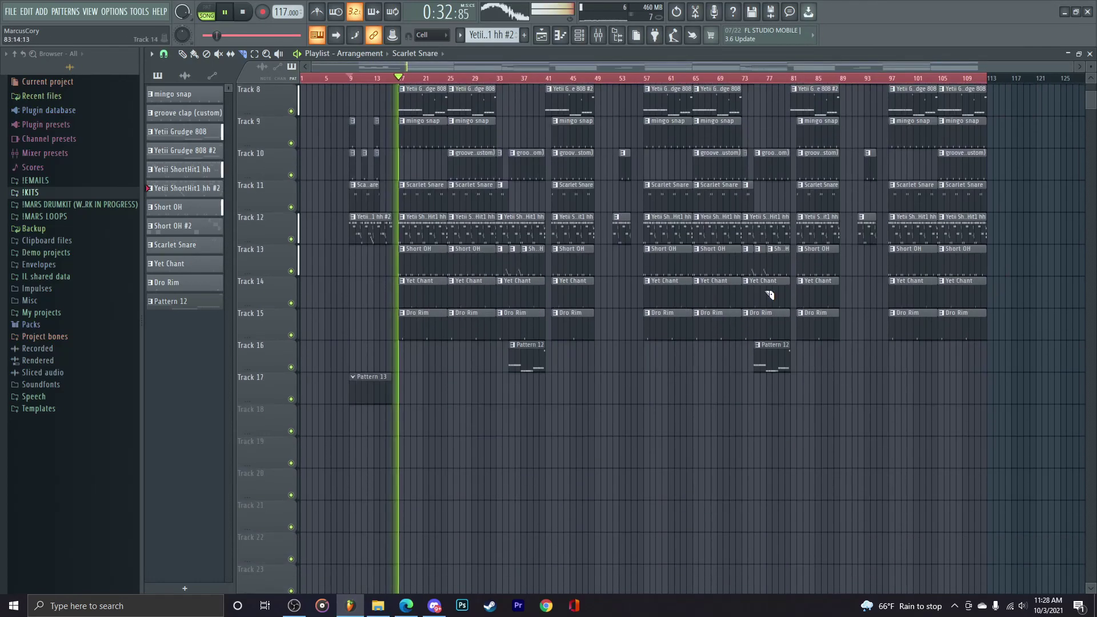
Step: In the intro hi-hat pattern, delete the C5 note near the end of bar 7 and chop A#4 there into a fading roll
scroll(400, 326, "up", 8, "ctrl")
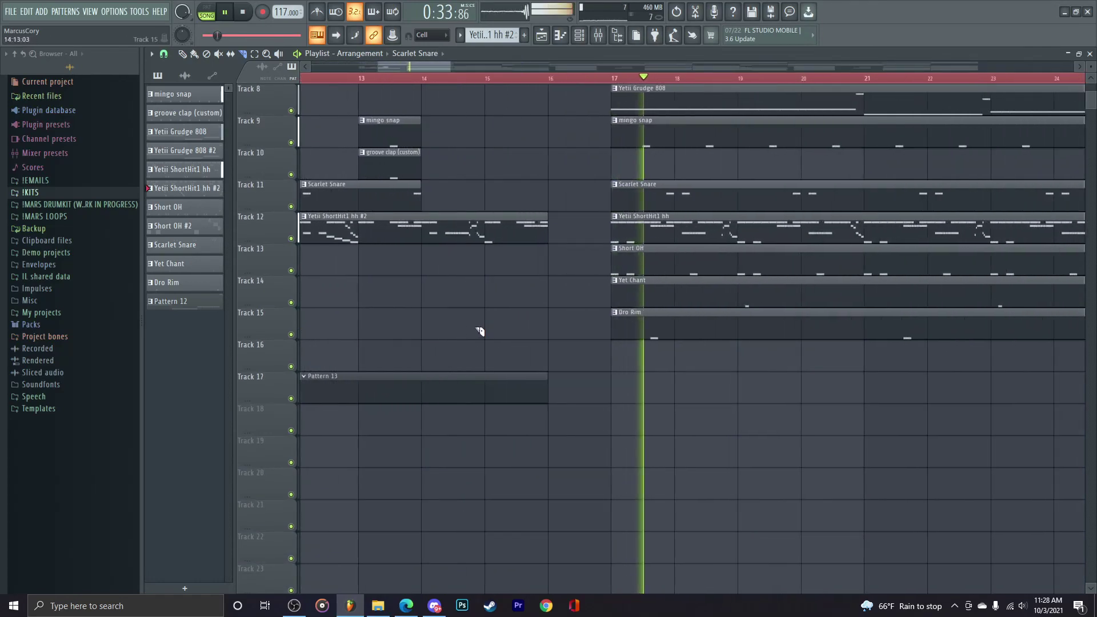
left_click(431, 79)
scroll(431, 78, "up", 3)
key("space")
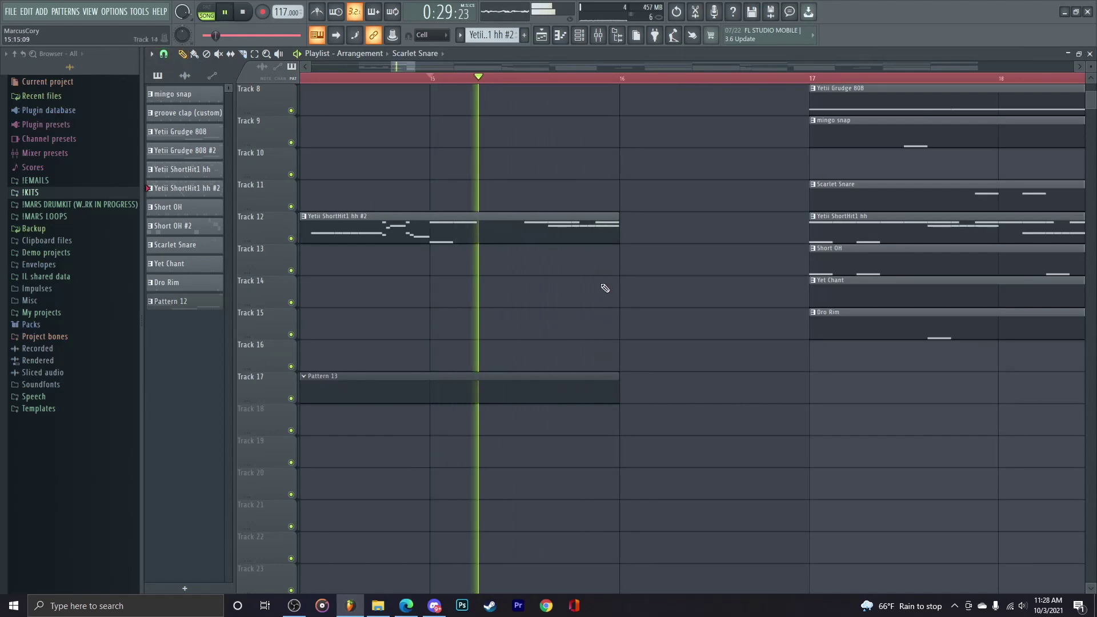
double_click(593, 234)
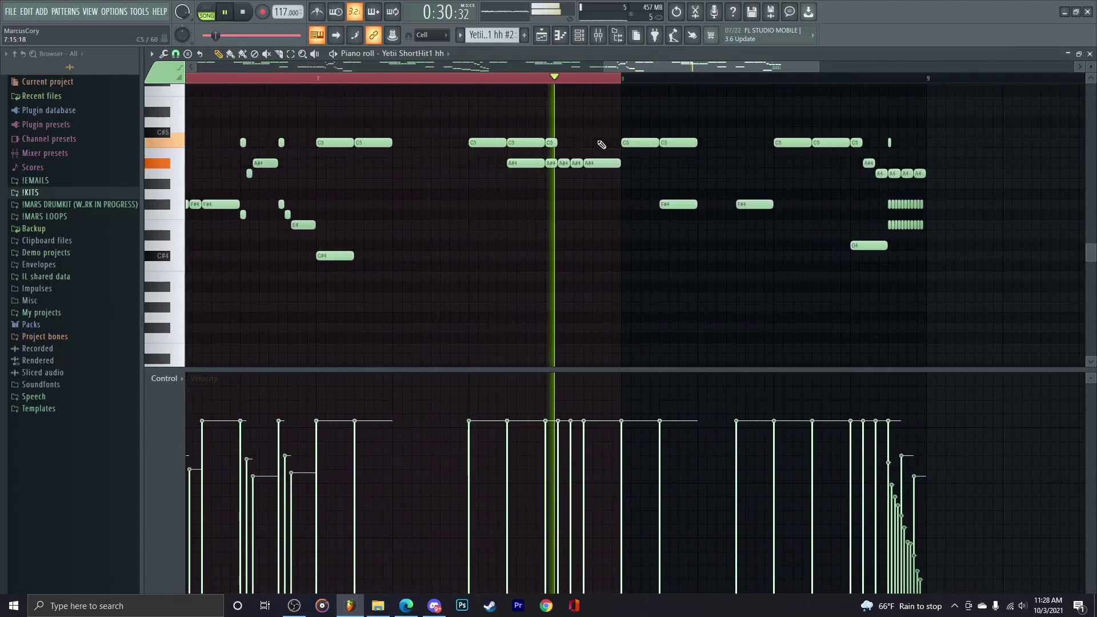
right_click(600, 142)
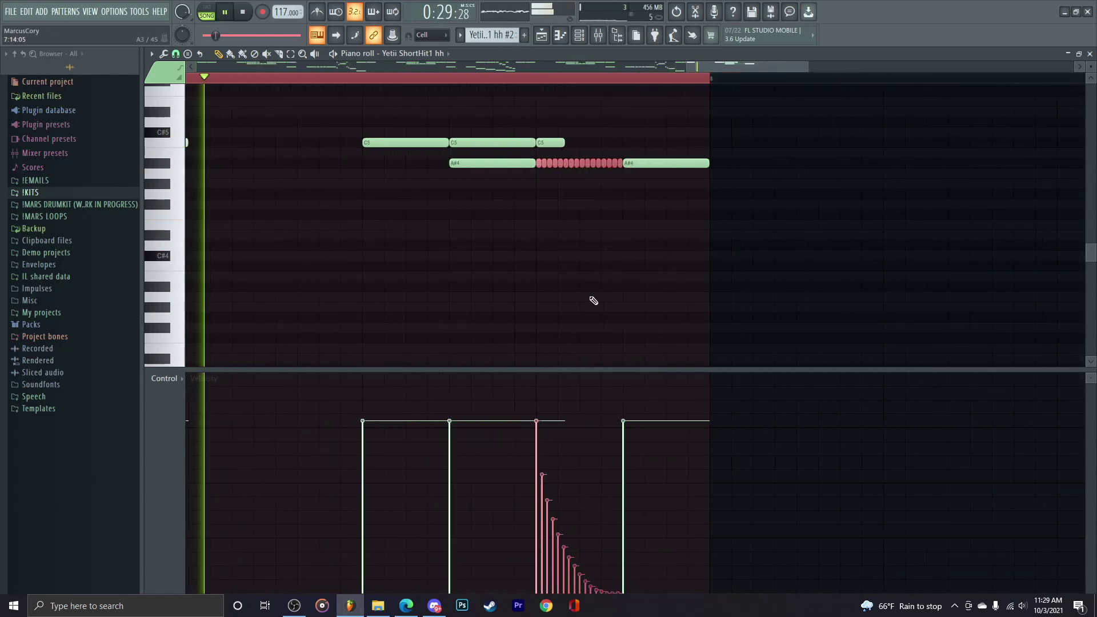
Step: Review the edited hi-hat pattern, return to the playlist, and play the intro's ending from bar 15
scroll(594, 301, "down", 3)
key("ctrl+alt+z")
key("ctrl+alt+z")
key("ctrl+alt+z")
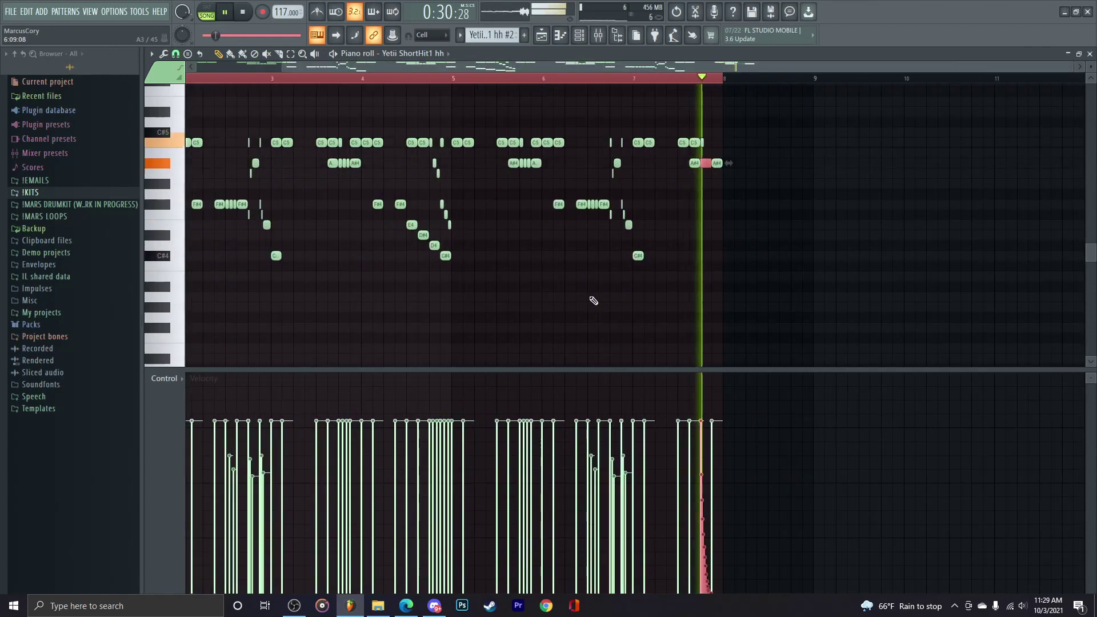
key("ctrl+a")
left_click(1090, 54)
key("space")
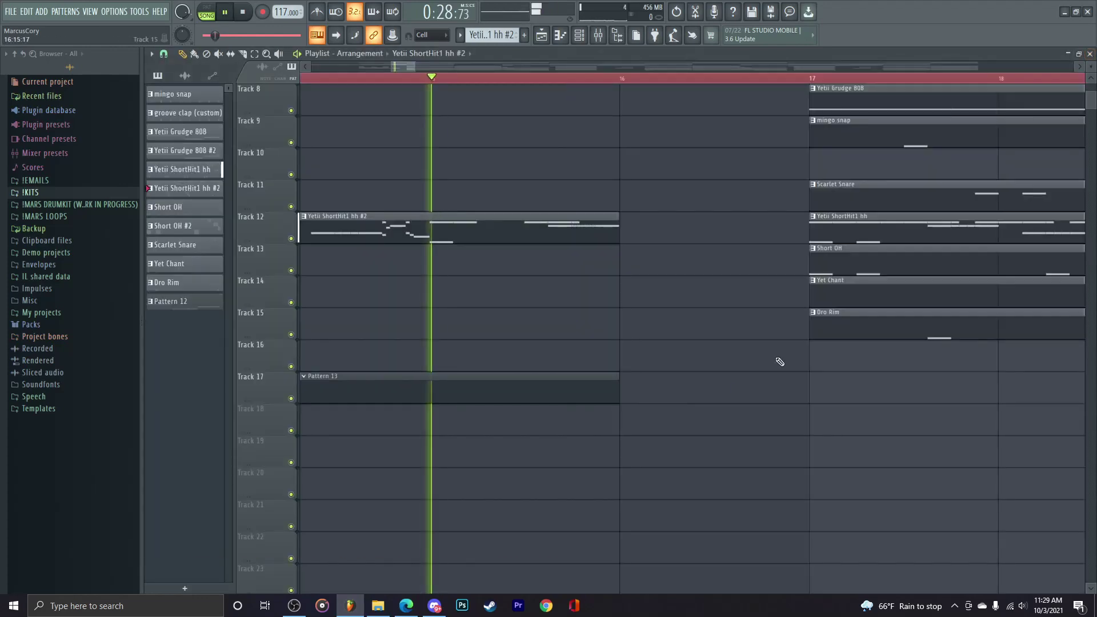
scroll(617, 360, "down", 3)
scroll(610, 357, "up", 4)
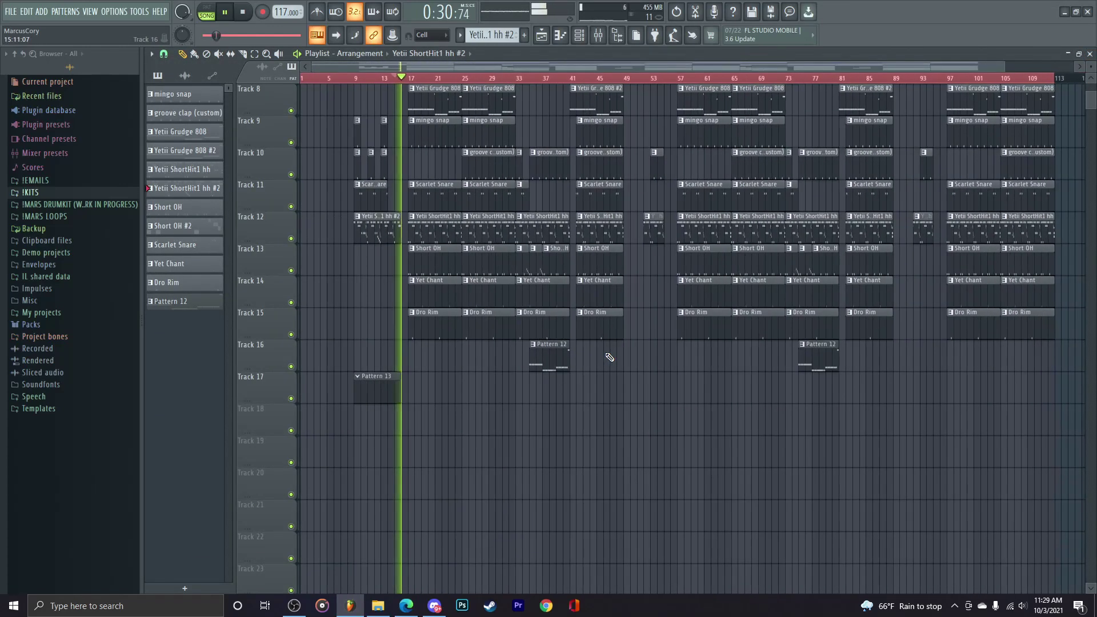
Step: Audition 808s from the codylemont2kkit folder and add the subbie sample as a new channel
left_click(405, 78)
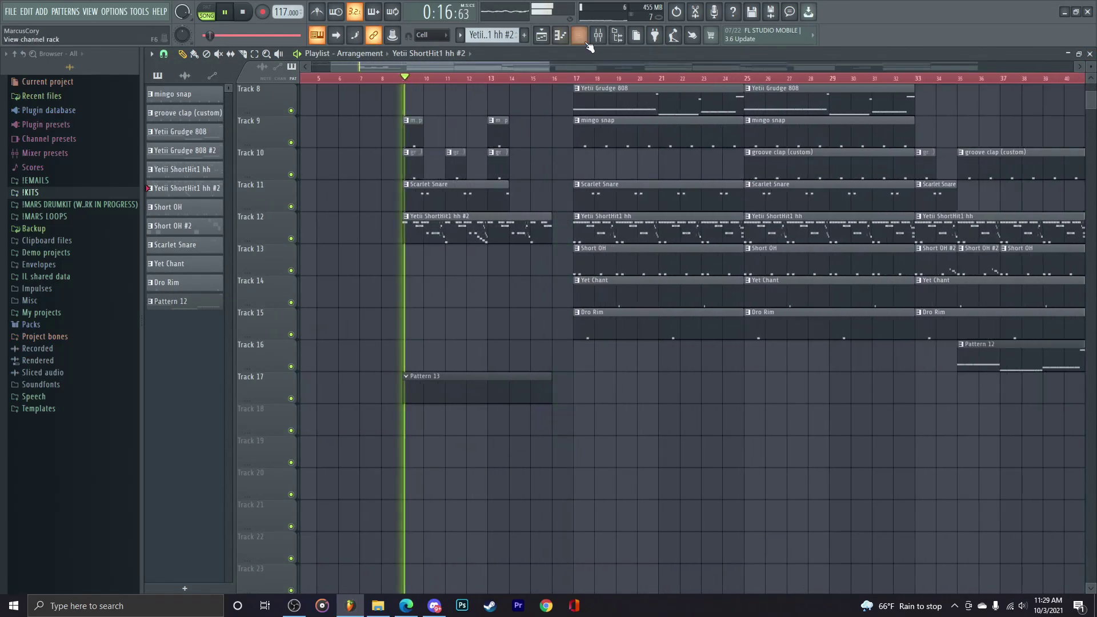
key("F6")
left_click(69, 196)
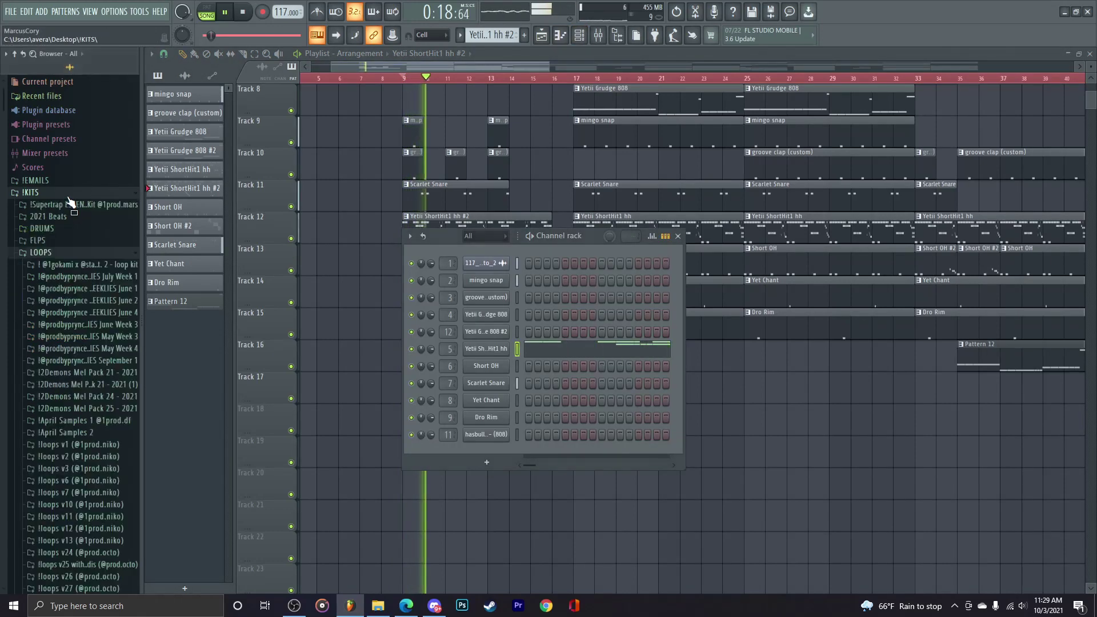
scroll(91, 333, "down", 5)
left_click(91, 334)
key("space")
left_click(74, 488)
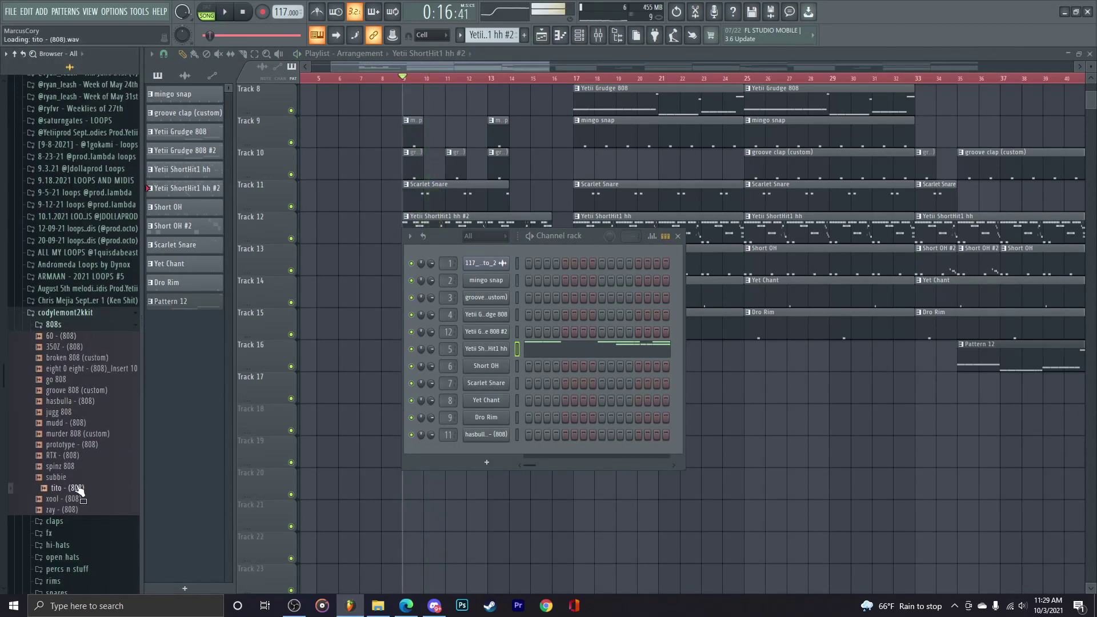
left_click(76, 477)
left_click_drag(495, 454, 495, 453)
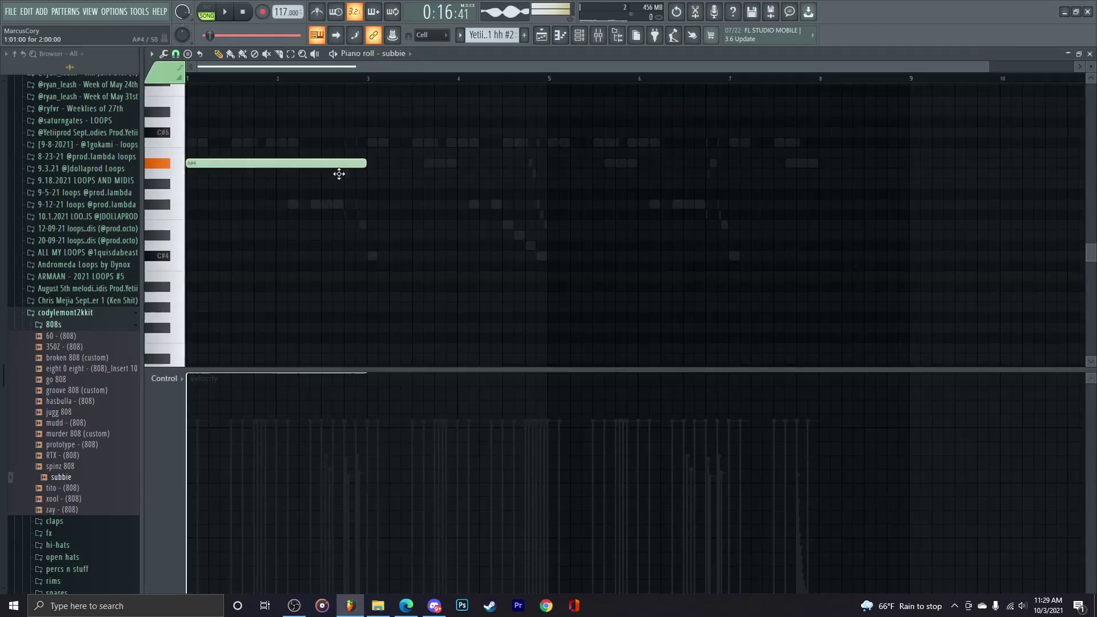
Step: Lay out subbie B4 notes at bars 1 and 3, shorten the first, and add a B5 slide note in bar 2
left_click_drag(328, 161, 328, 143)
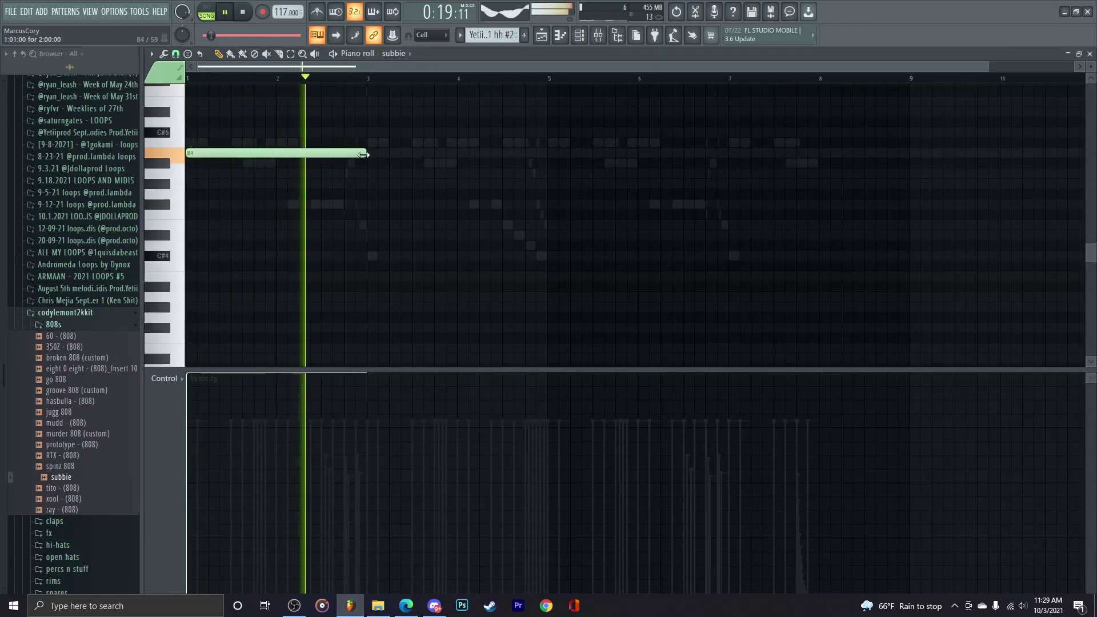
key("ctrl+b")
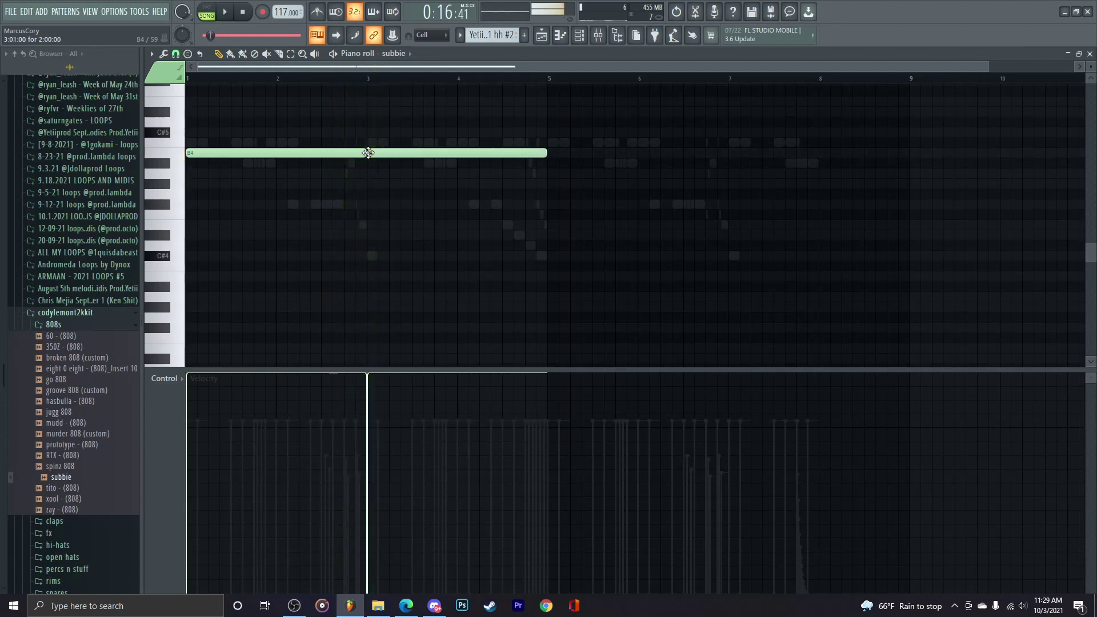
left_click_drag(366, 154, 286, 115)
scroll(252, 157, "up", 3)
left_click(285, 133)
key("space")
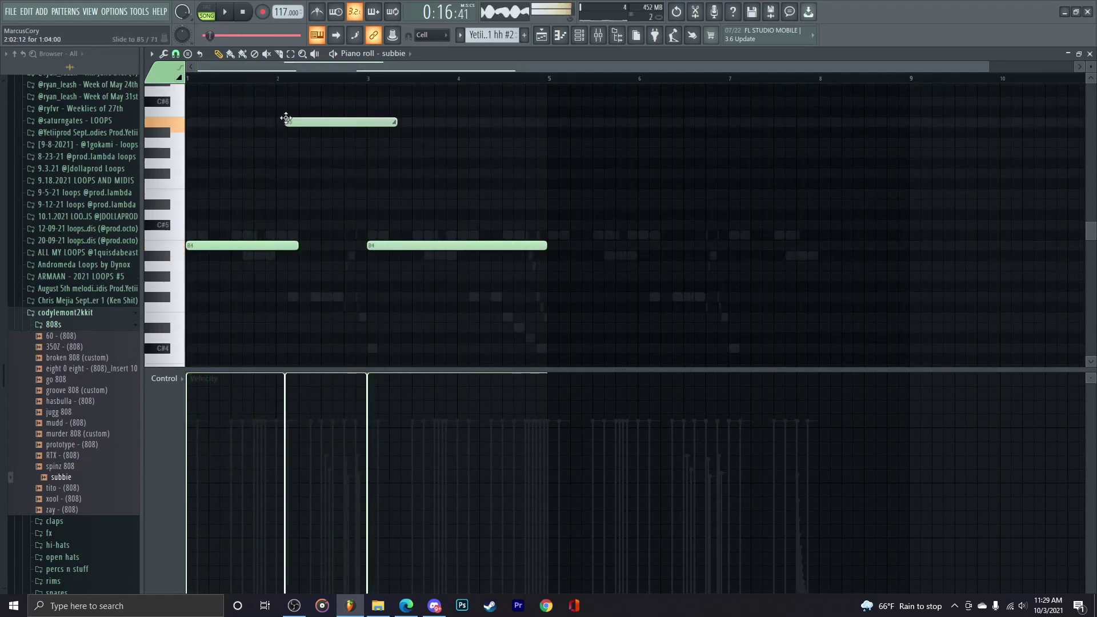
Step: Follow the slide with a B5 note through the end of bar 2, and place a B4 note from bar 3 into bar 4
scroll(343, 149, "up", 2)
left_click_drag(488, 247, 314, 118)
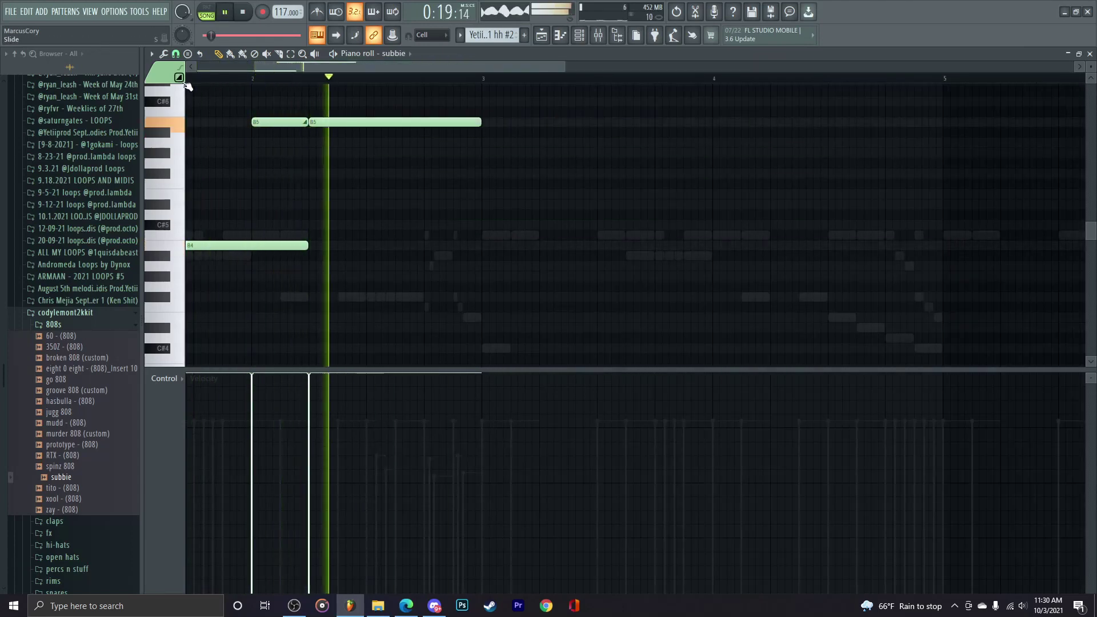
left_click(484, 245)
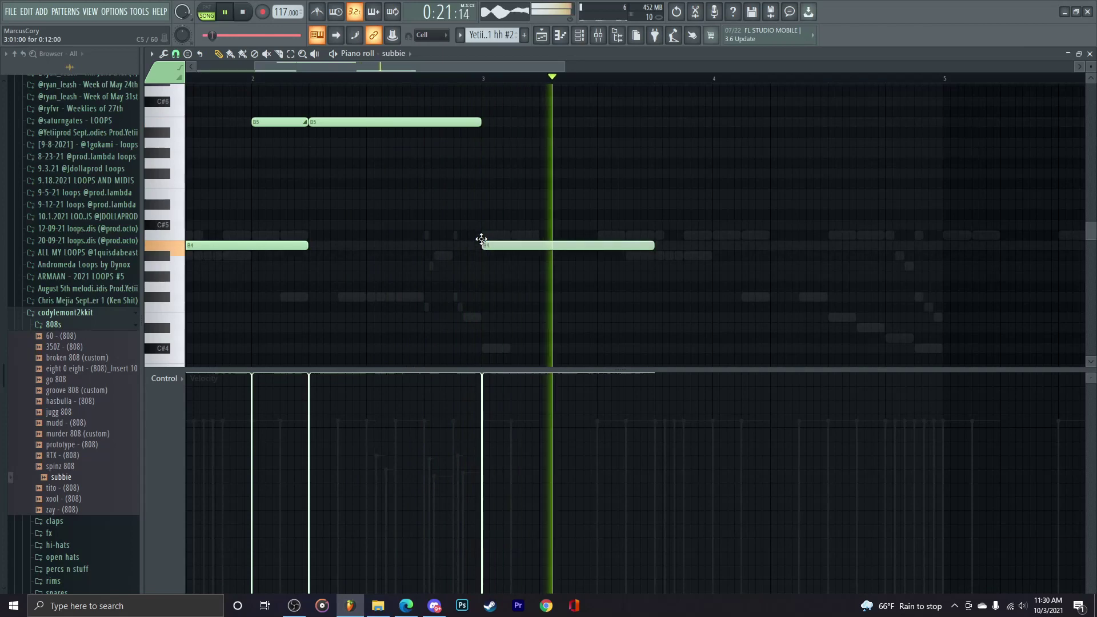
left_click_drag(655, 245, 772, 246)
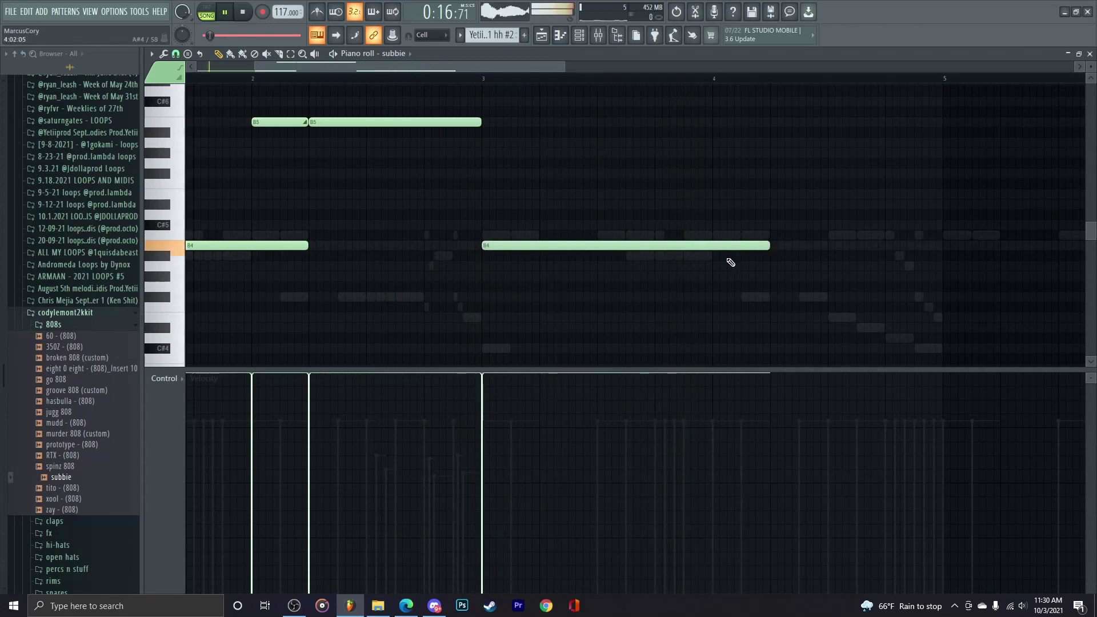
scroll(615, 261, "down", 2)
left_click(624, 204)
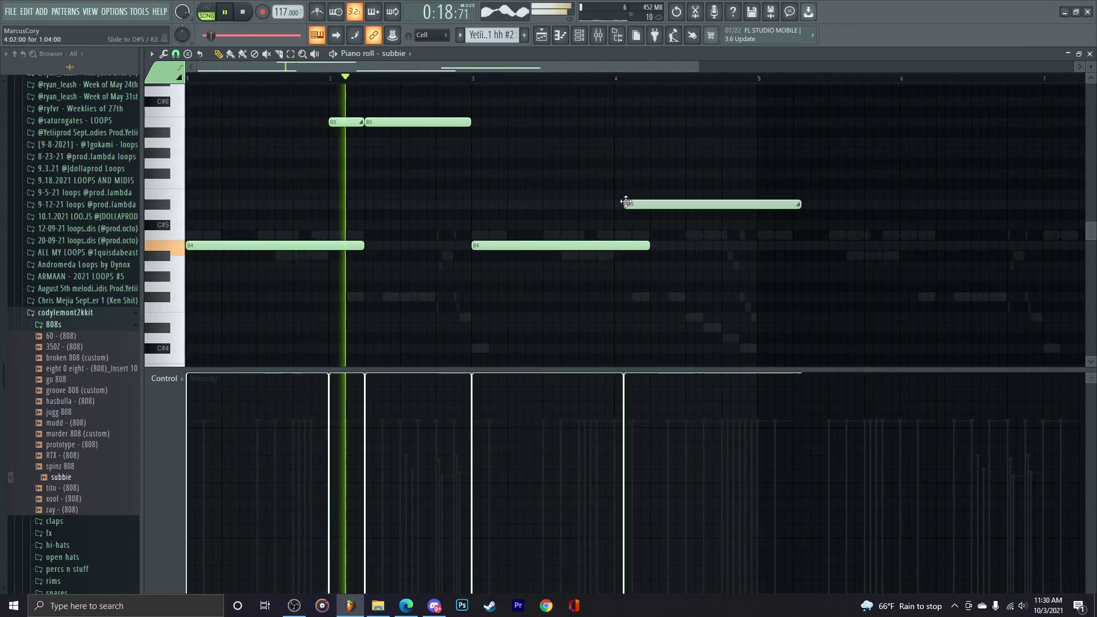
left_click_drag(697, 180, 654, 211)
right_click(625, 204)
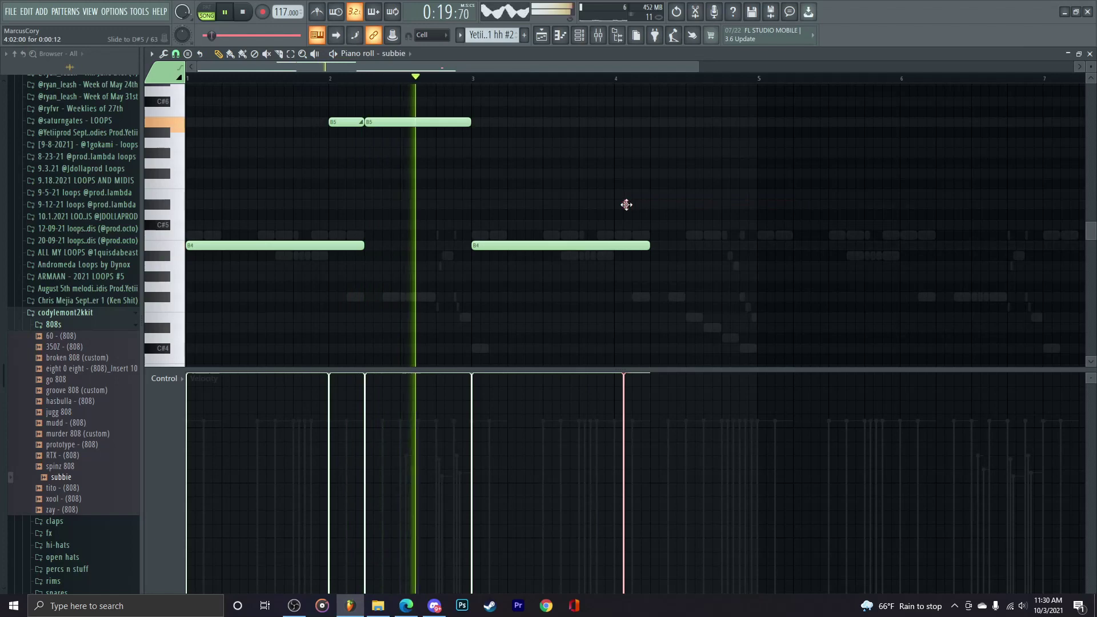
Step: Add an F#5 slide and F#5 note in bar 4, a short G4 slide near its end, and a two-bar G4 note from bar 5
left_click(618, 152)
scroll(612, 237, "up", 2)
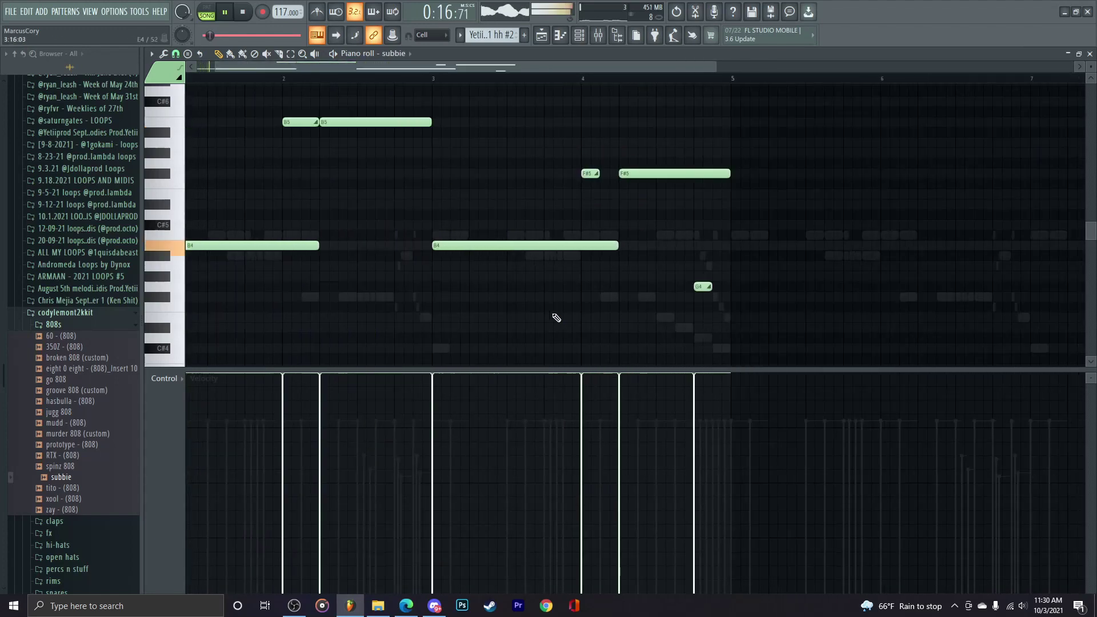
scroll(499, 285, "down", 2)
left_click(517, 286)
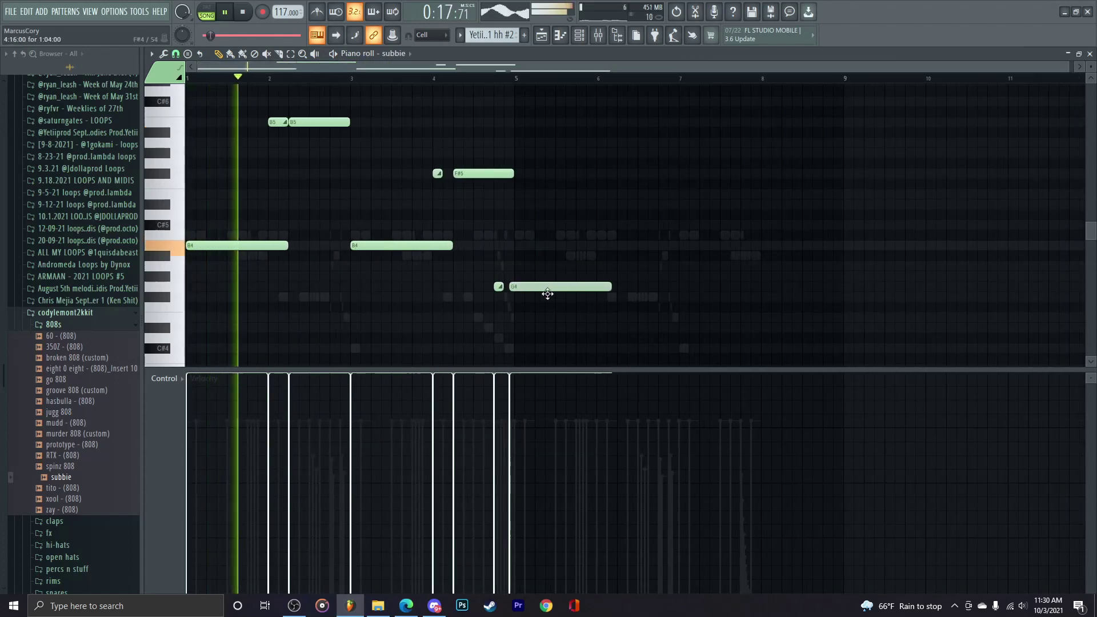
left_click_drag(616, 287, 680, 289)
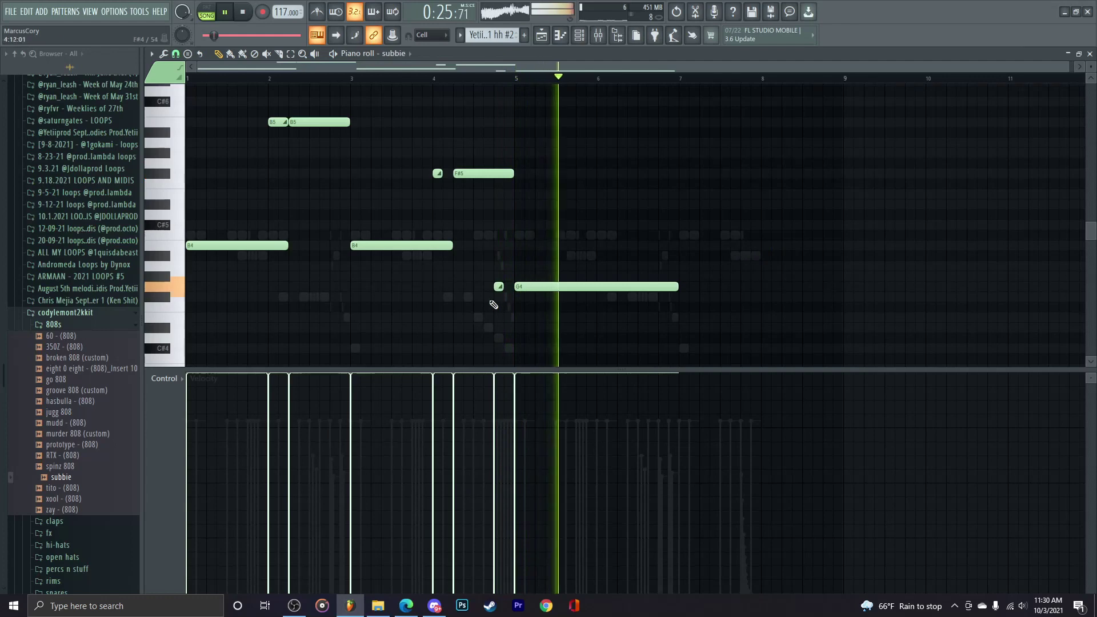
Step: Add an A4 slide note late in bar 6 and follow it with a one-bar A4 note at bar 7
left_click(646, 256)
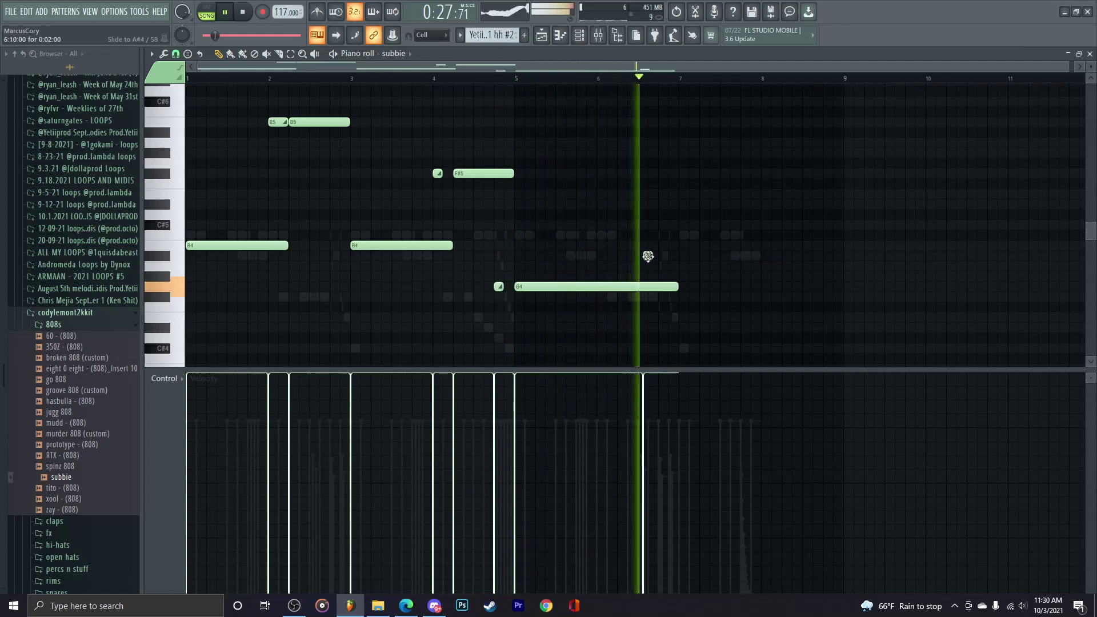
left_click_drag(648, 256, 653, 257)
key("space")
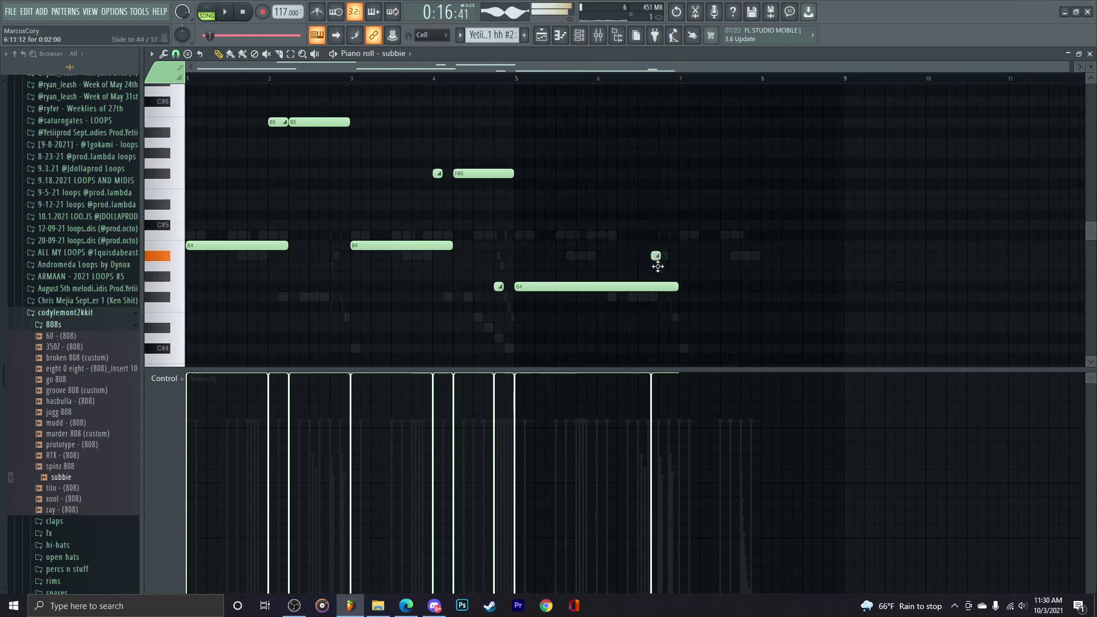
key("space")
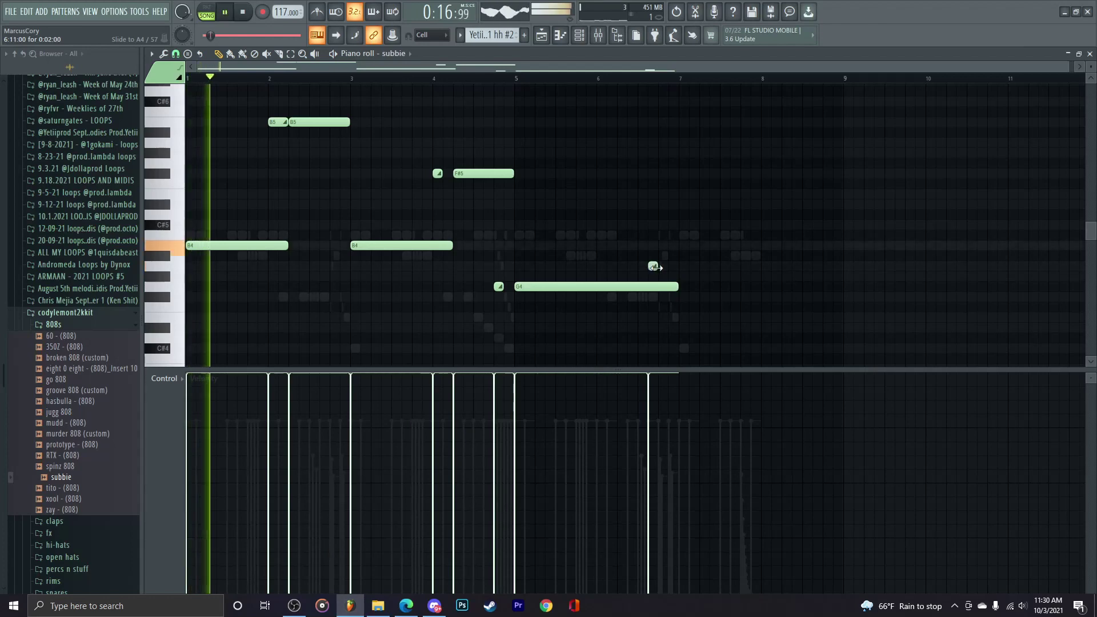
left_click(686, 265)
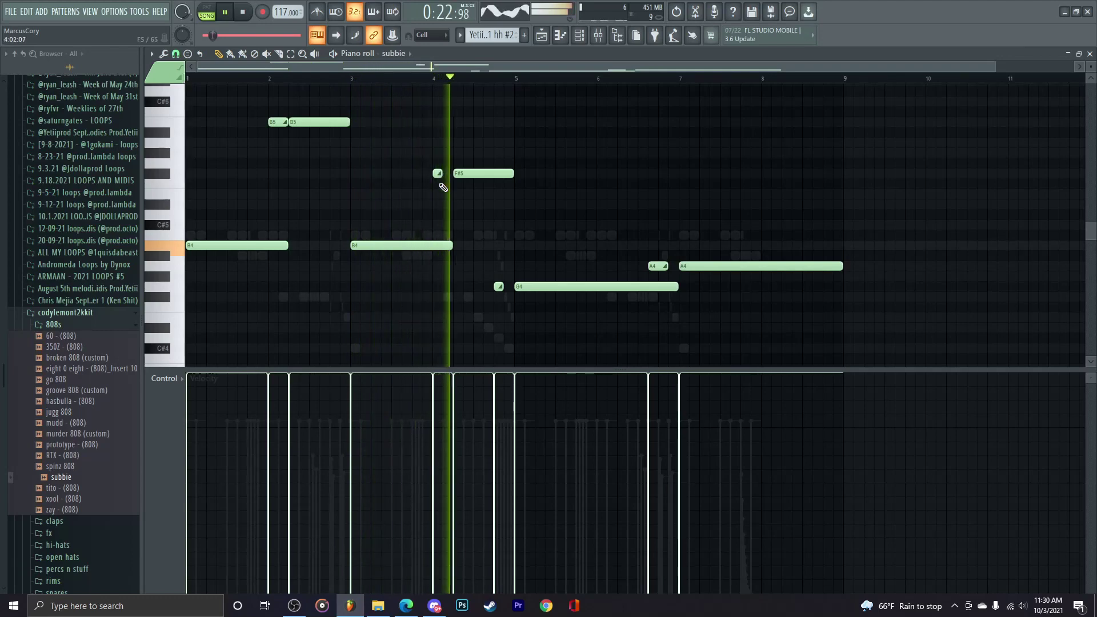
left_click(350, 173)
key("ctrl+z")
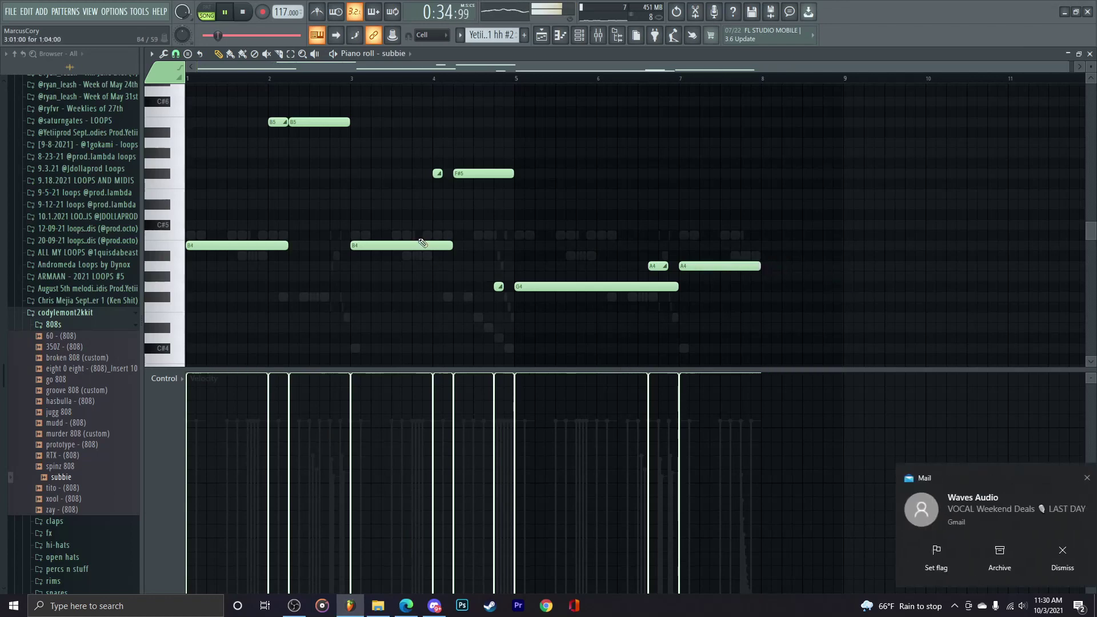
Step: Leave the subbie piano roll, check the channel's mixer track, and return to an uncluttered playlist view
left_click(1072, 480)
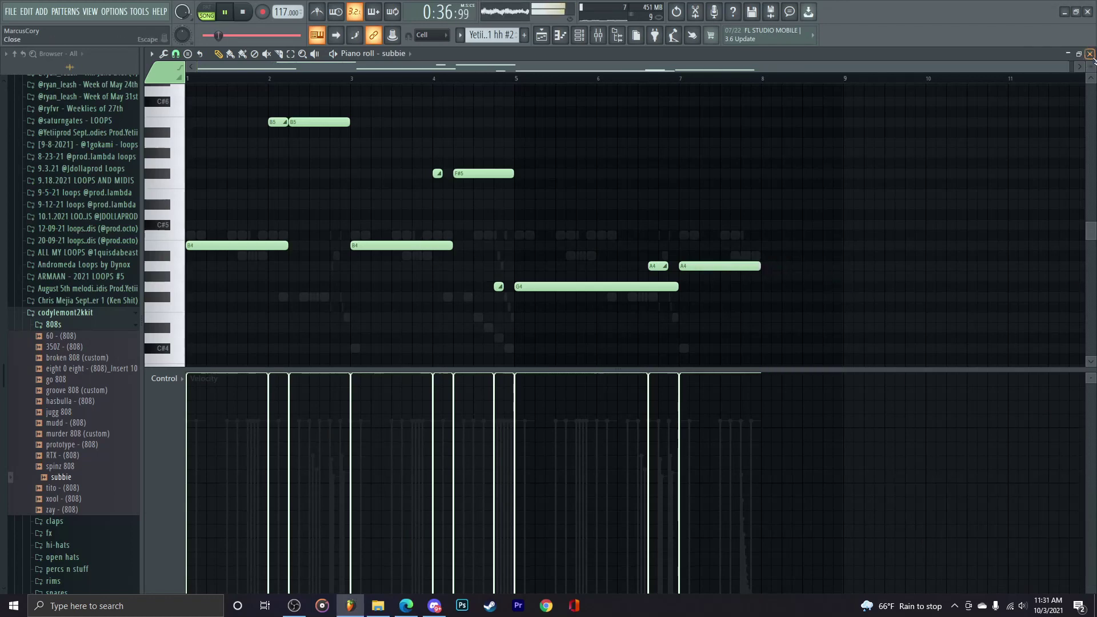
left_click(1090, 53)
key("F9")
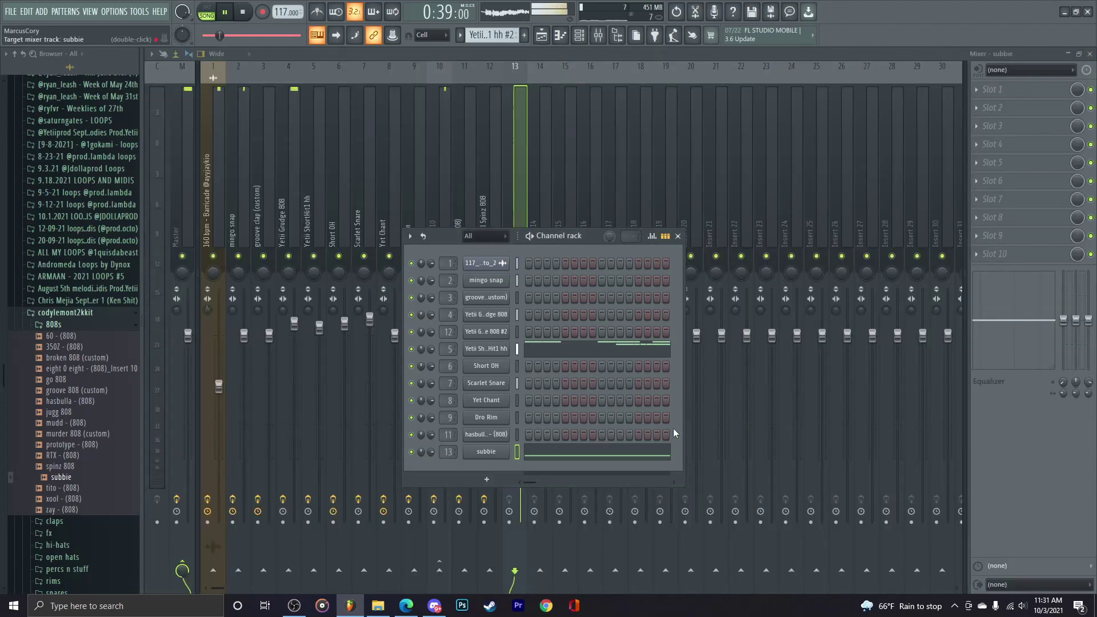
left_click(678, 236)
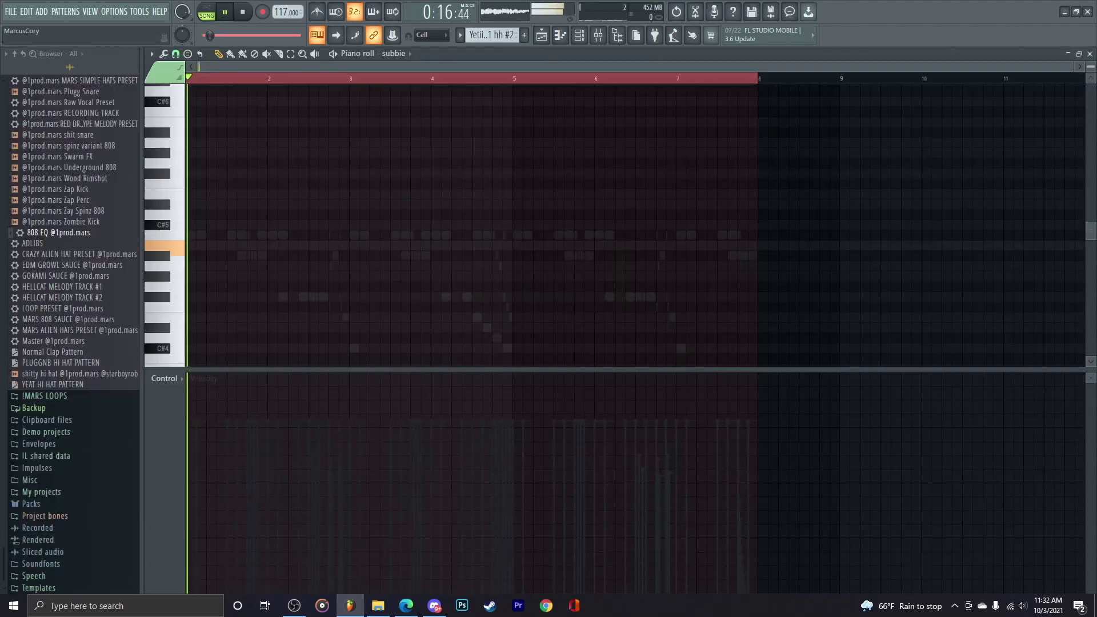
key("F7")
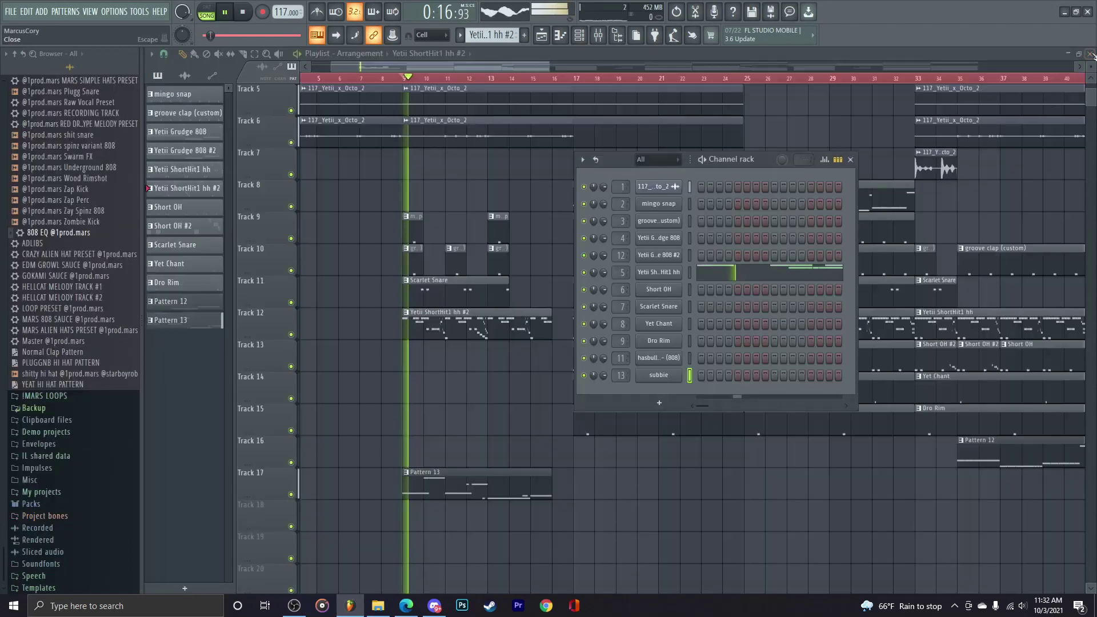
key("F6")
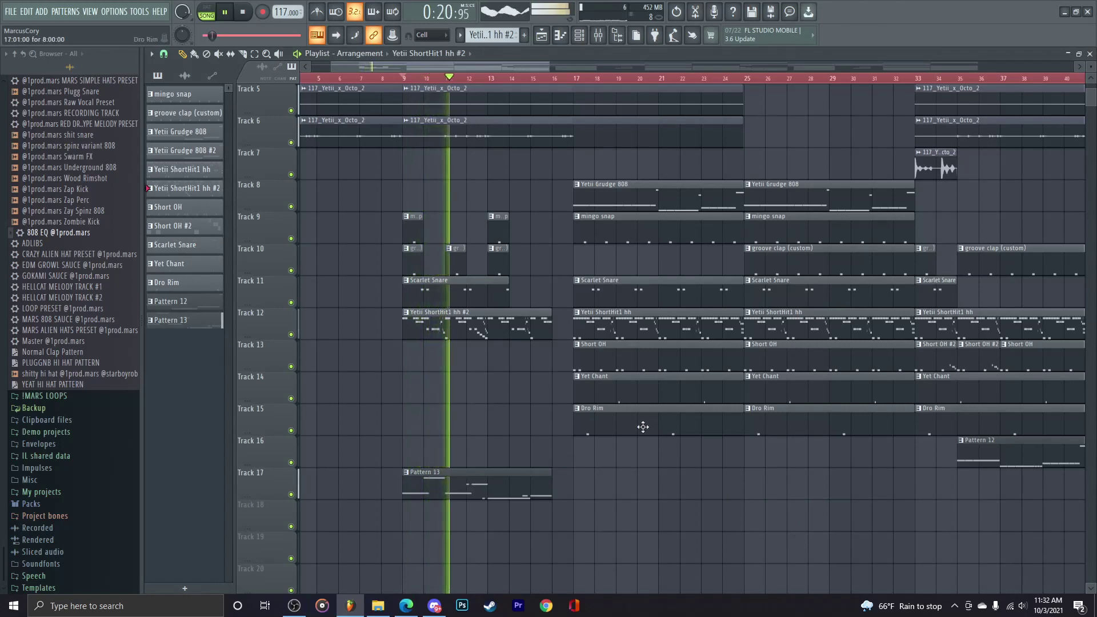
scroll(609, 464, "up", 3)
scroll(572, 468, "down", 6)
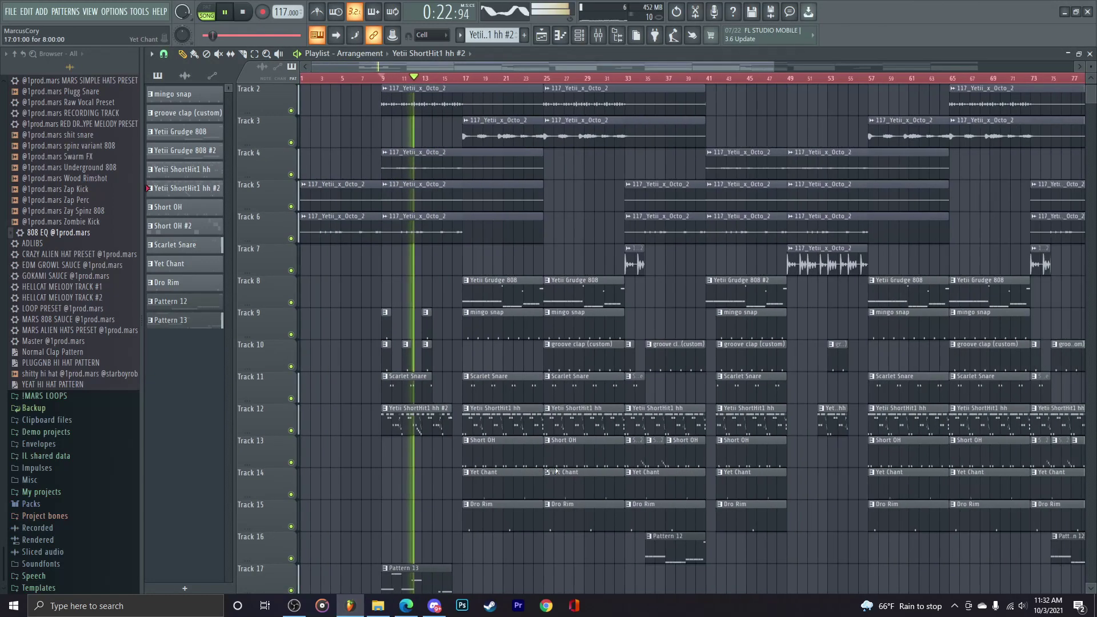
scroll(629, 343, "down", 2)
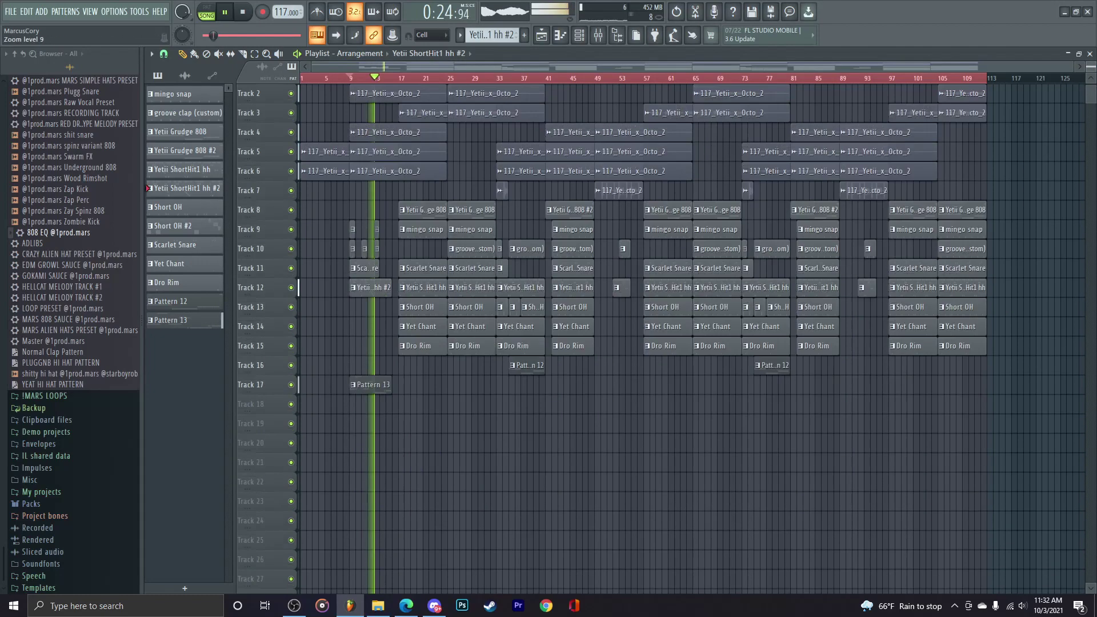
left_click(535, 538)
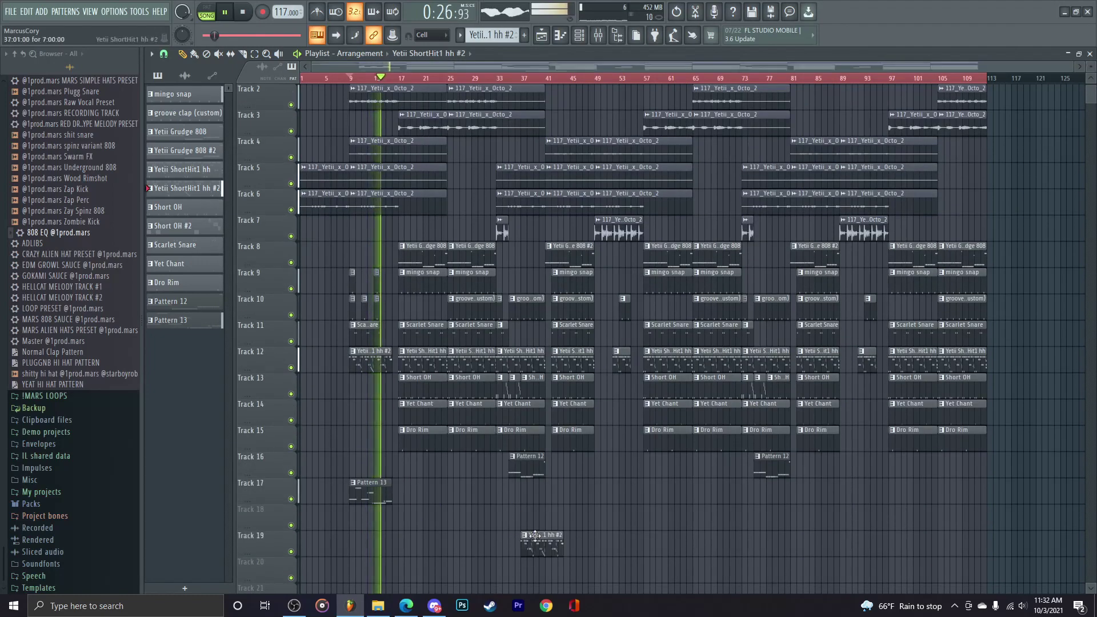
Step: Add the niko - fx (9) sample from the niko go to stash 2021 kit's Fxs folder as a clip on Track 18
scroll(37, 341, "up", 8)
left_click(31, 192)
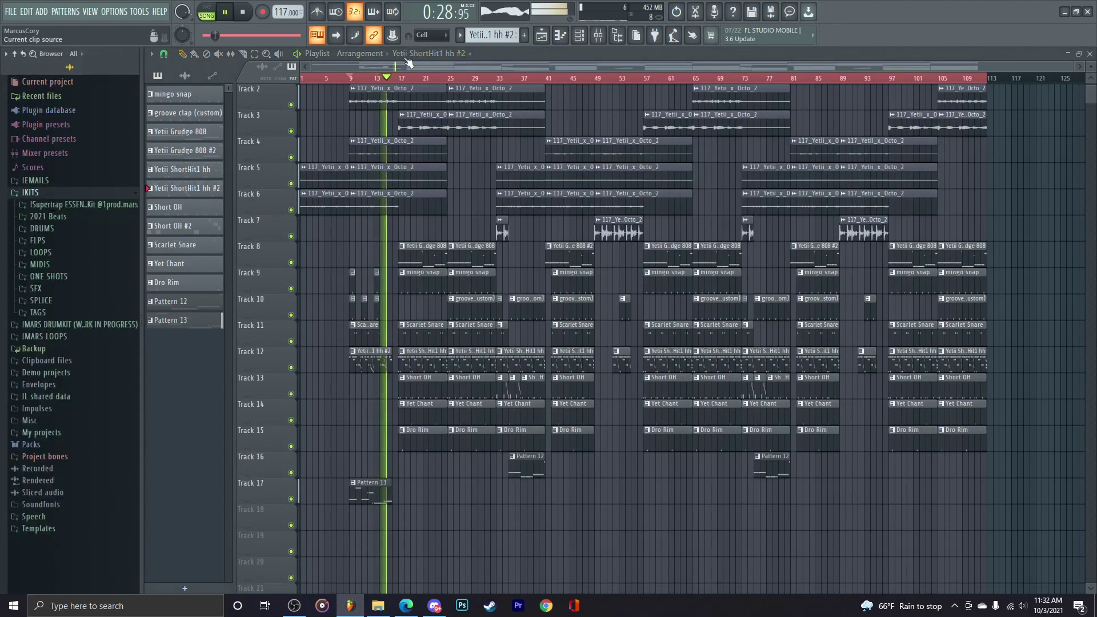
left_click(334, 80)
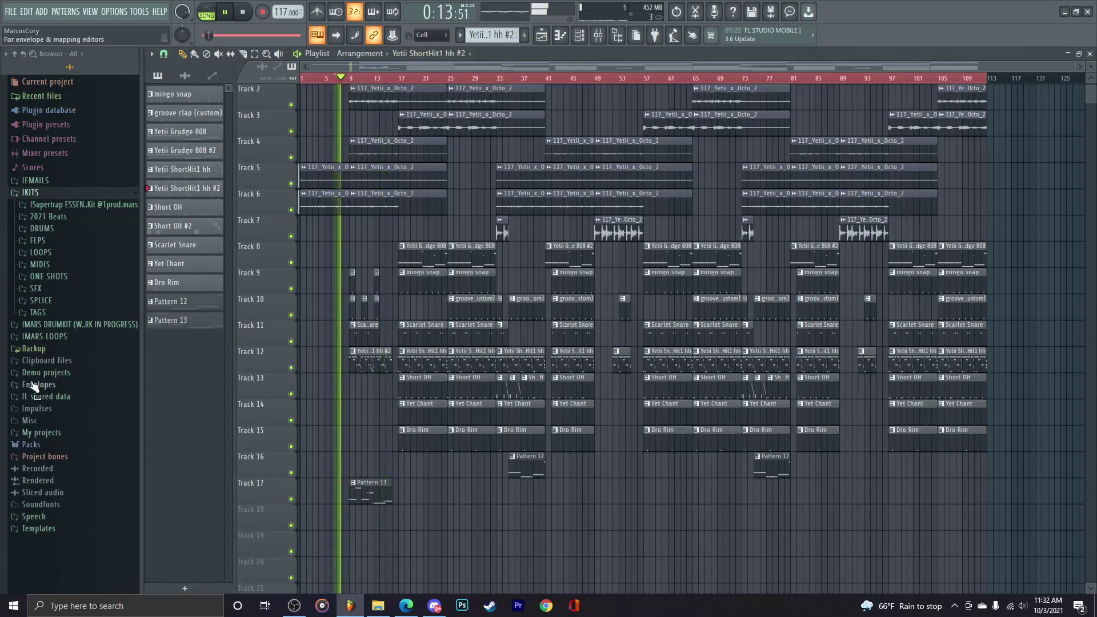
left_click(43, 228)
left_click(66, 254)
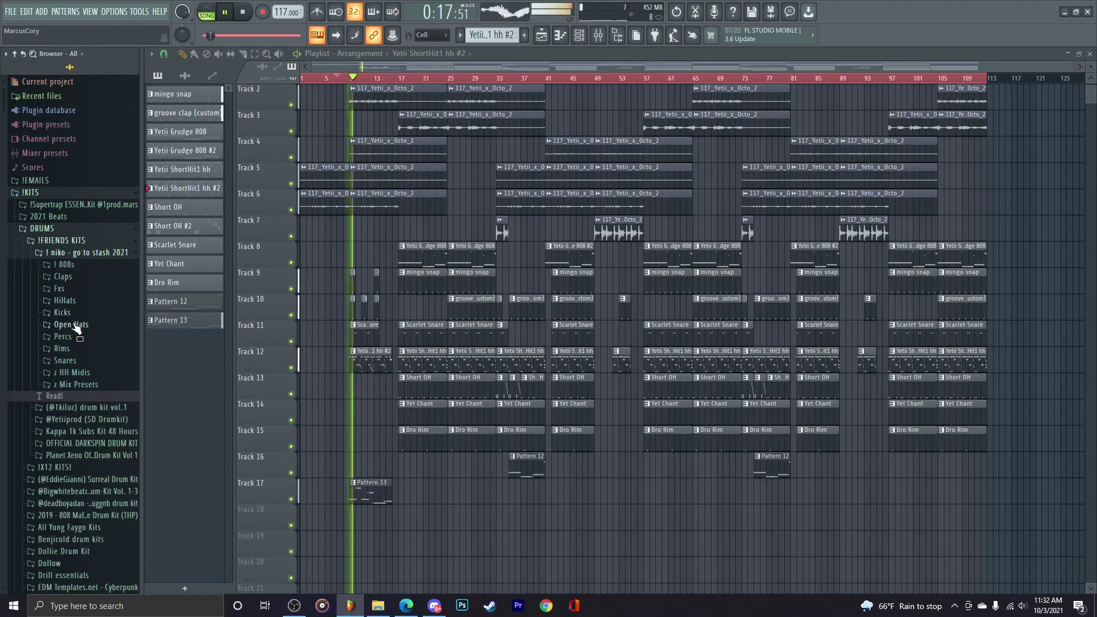
left_click(60, 289)
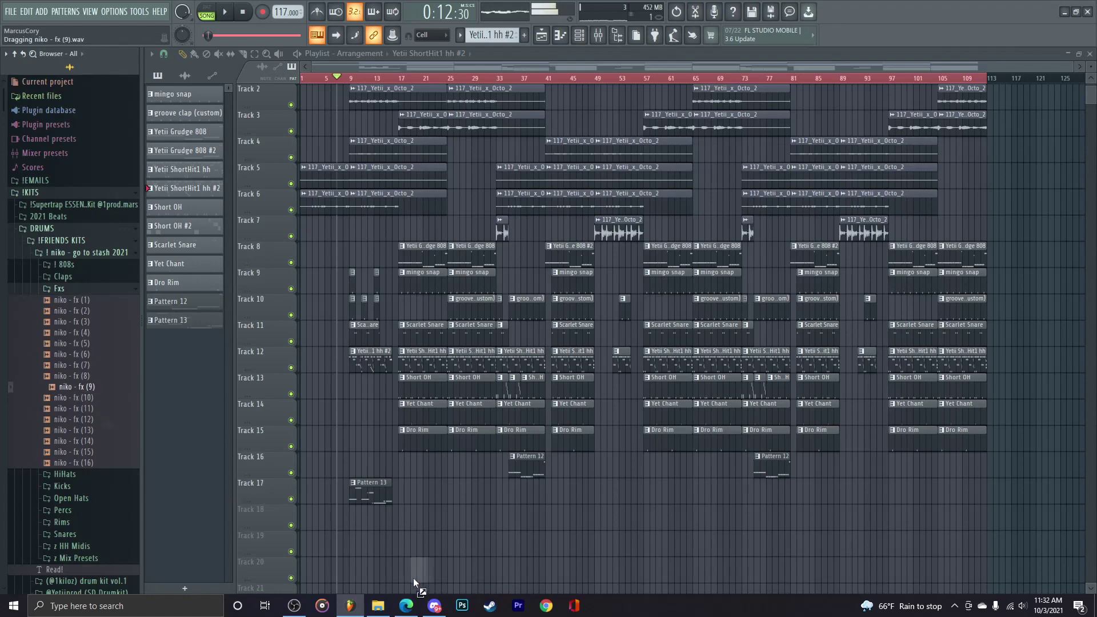
left_click_drag(414, 578, 345, 508)
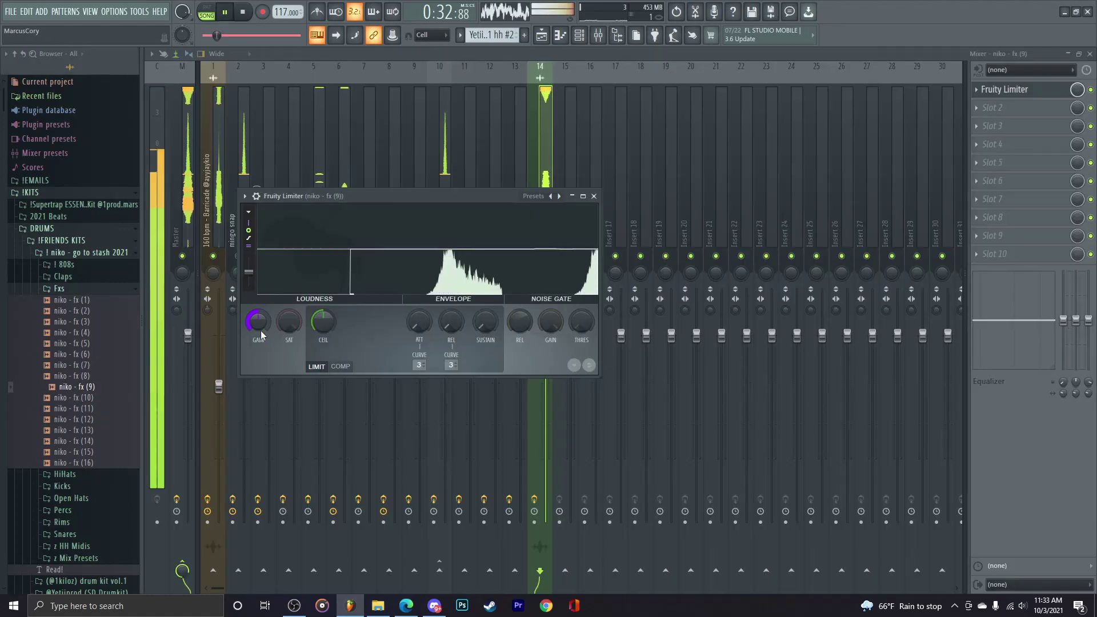
Step: Close the Fruity Limiter on the niko - fx (9) mixer track, lower the track's volume to about -11.5 dB, and close the mixer
left_click(594, 197)
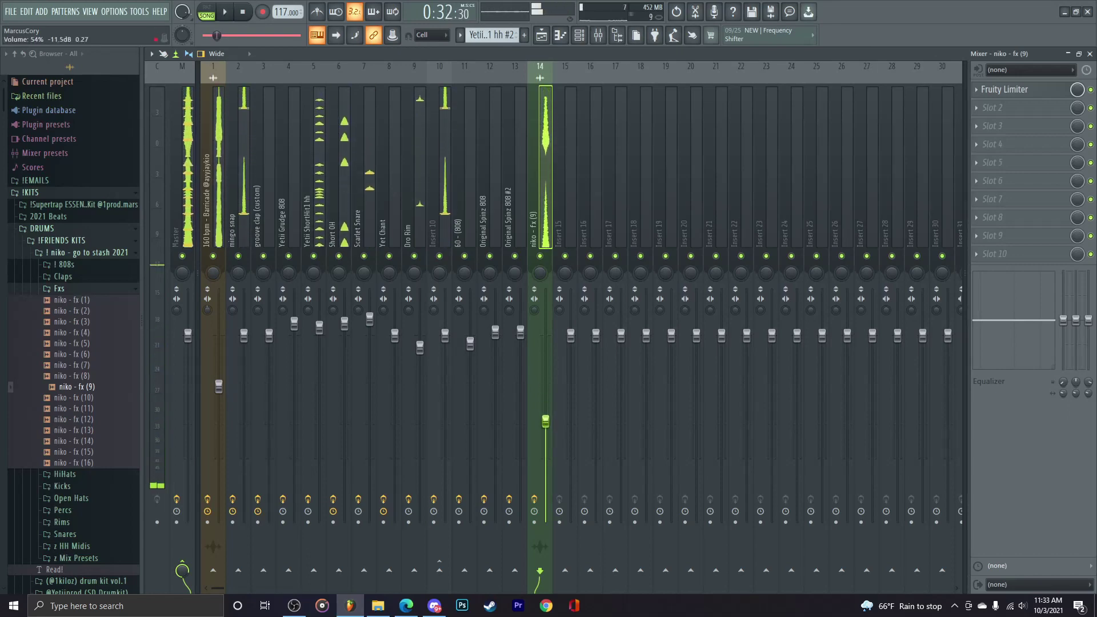
key("space")
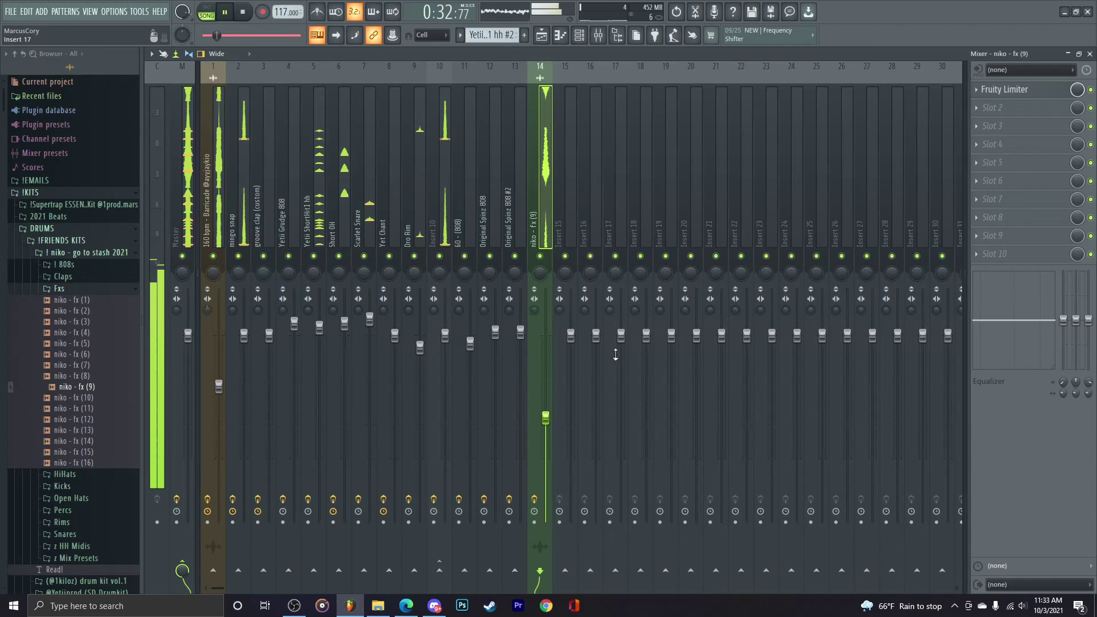
left_click(1089, 53)
Step: Set the playlist snap to Beat and trim the start of the first Yetii Grudge 808 clip to the second beat of bar 18
scroll(766, 234, "down", 5)
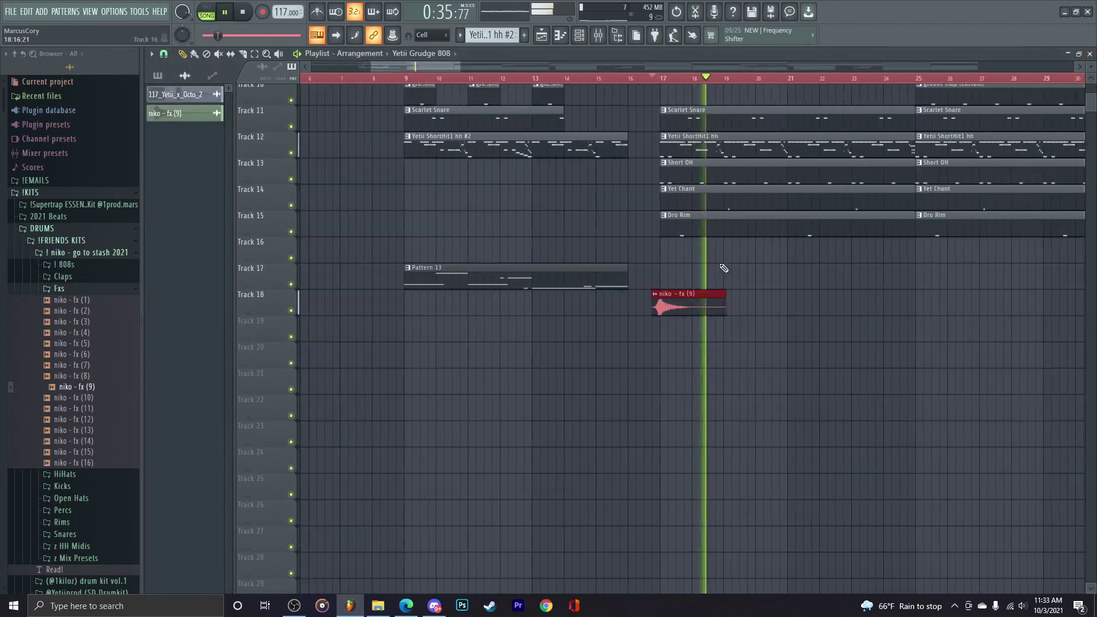
scroll(723, 268, "up", 4)
left_click(164, 54)
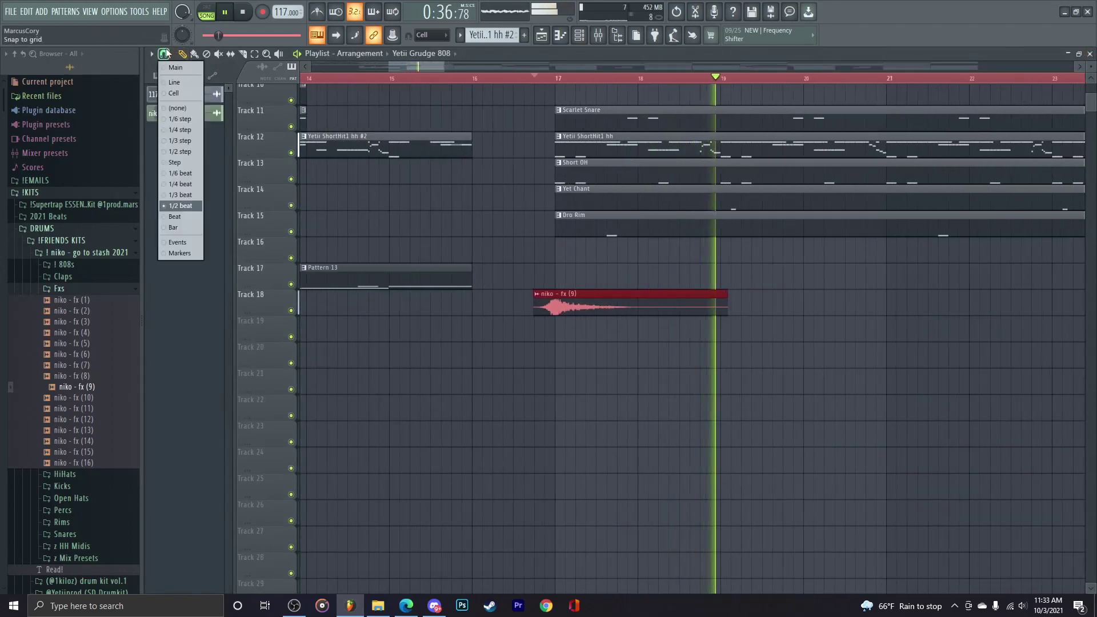
left_click(178, 218)
scroll(680, 212, "up", 5)
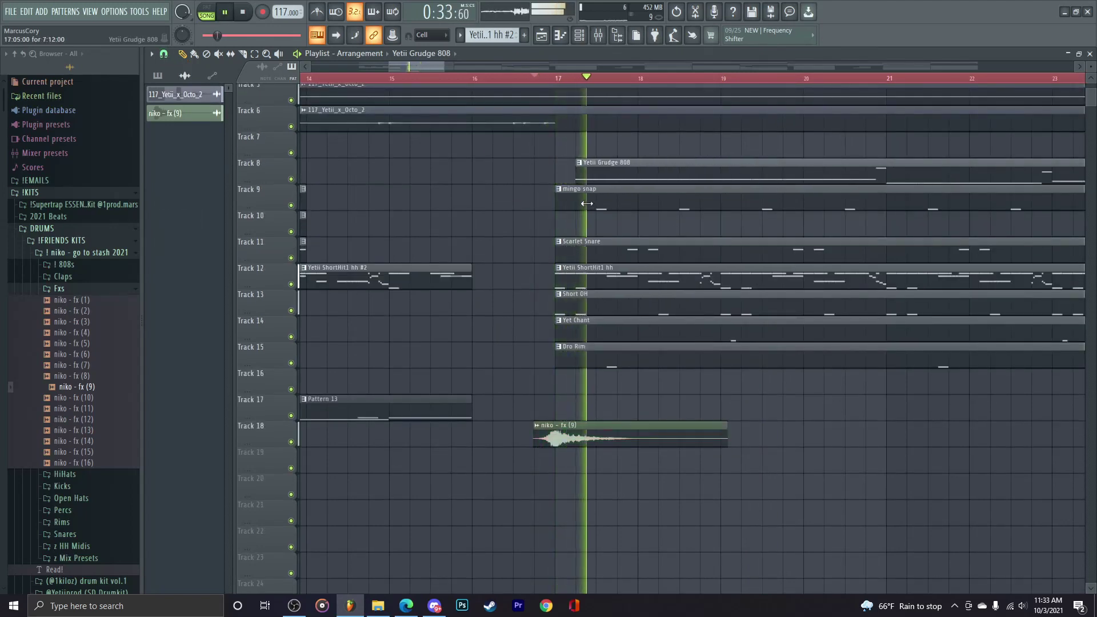
left_click_drag(577, 172, 658, 171)
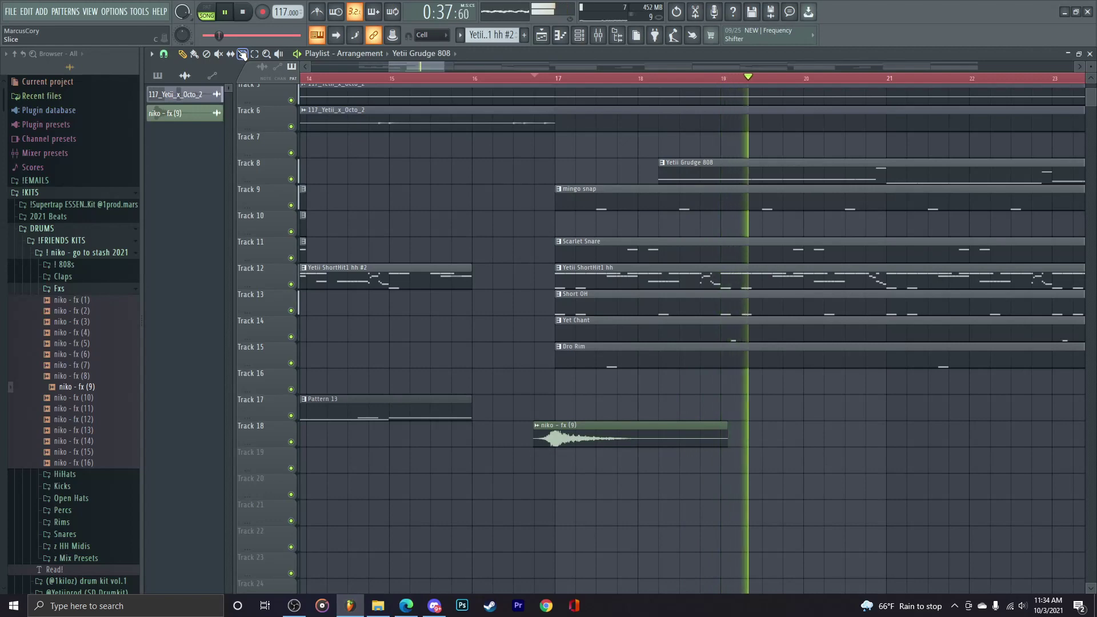
Step: Slice the Yetii Grudge 808 clip at bar 19 and make the short piece before the cut a unique pattern
left_click(242, 54)
left_click(726, 176)
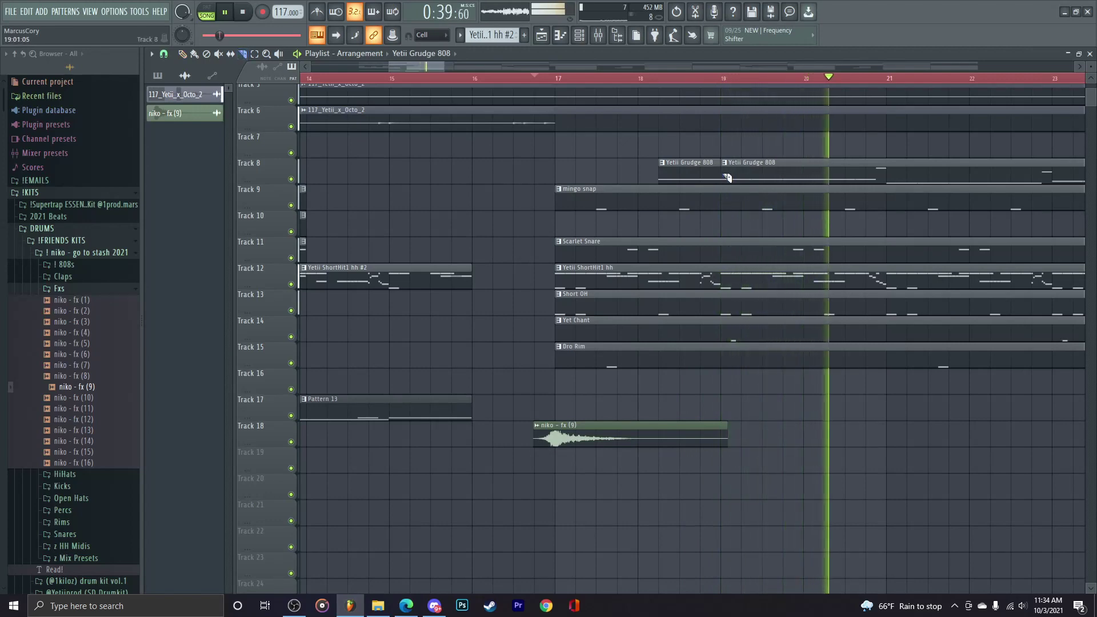
left_click(662, 165)
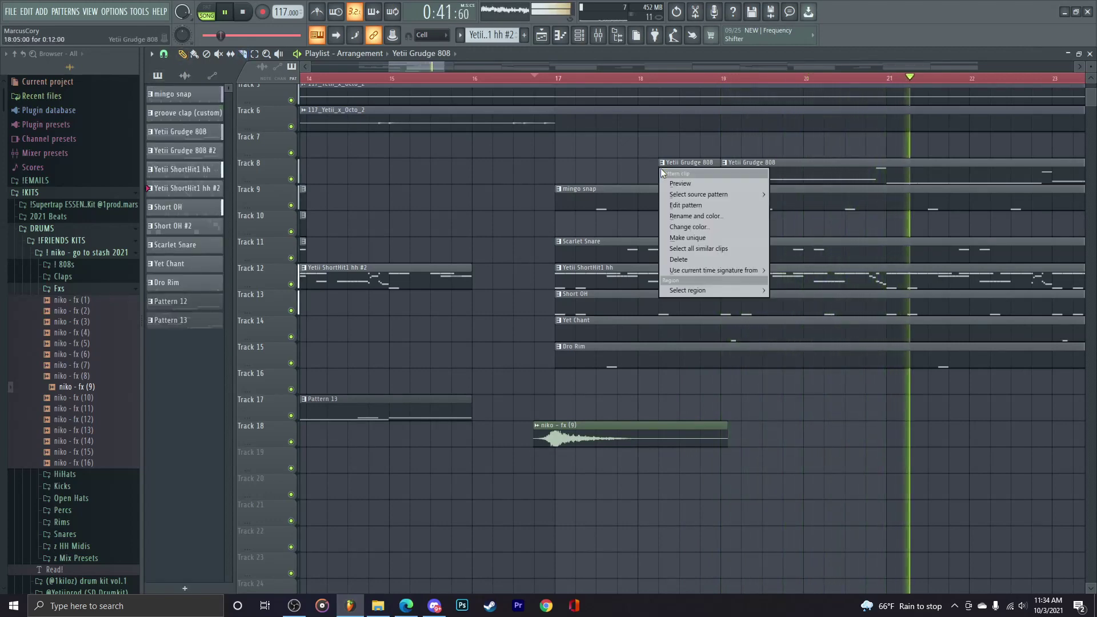
left_click(688, 238)
Step: Split the B4 note of Yetii Grudge 808 #3 into two equal notes filling three beats, and return to the playlist
key("space")
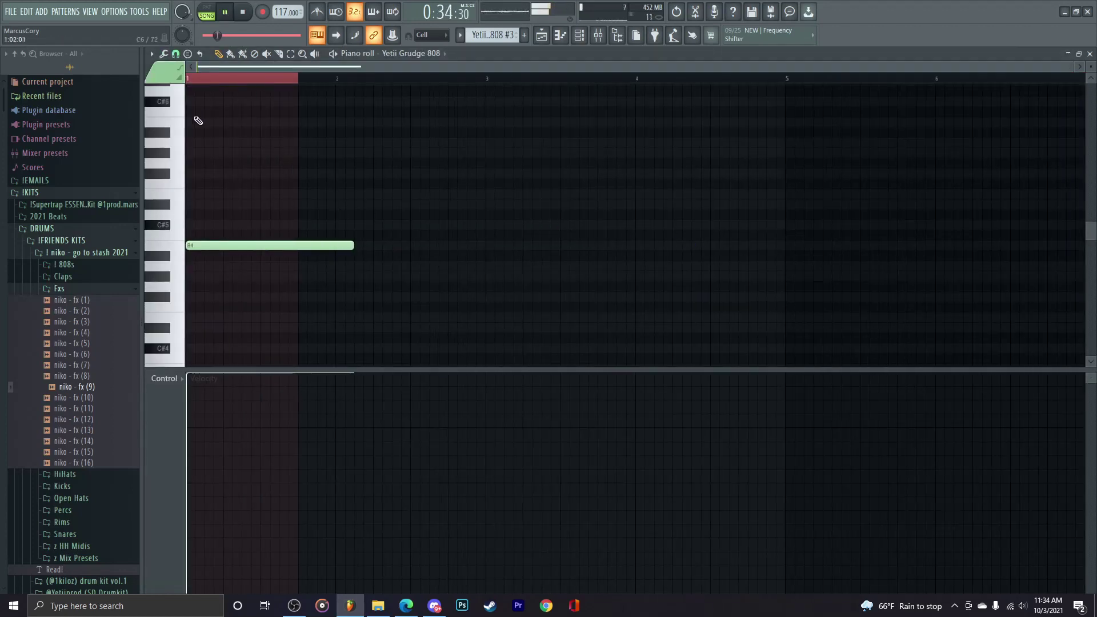
left_click_drag(252, 238, 252, 269)
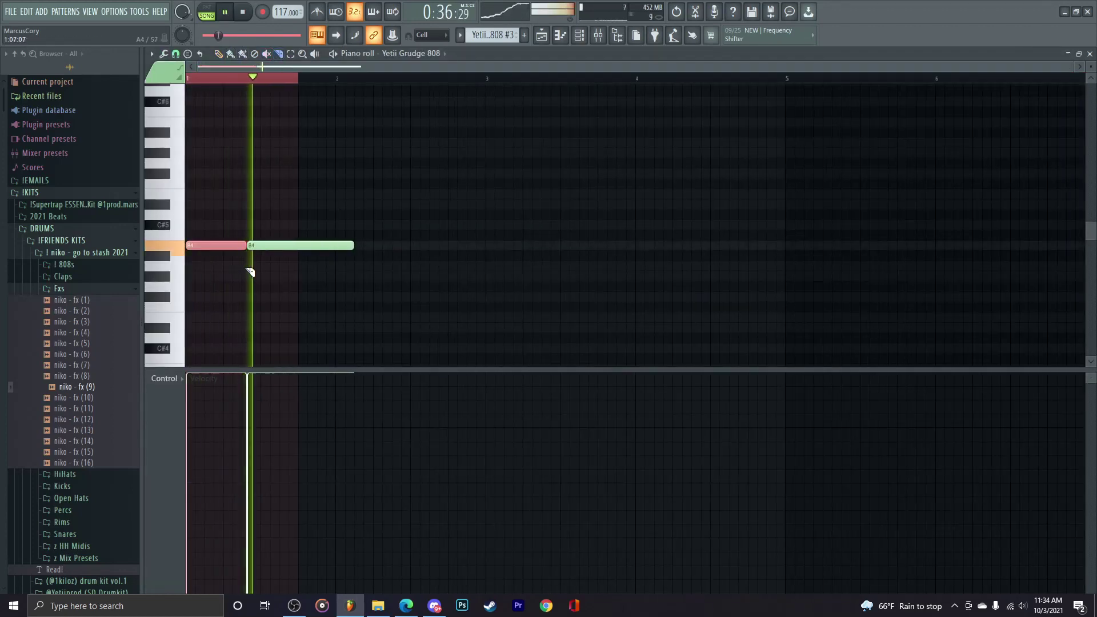
key("space")
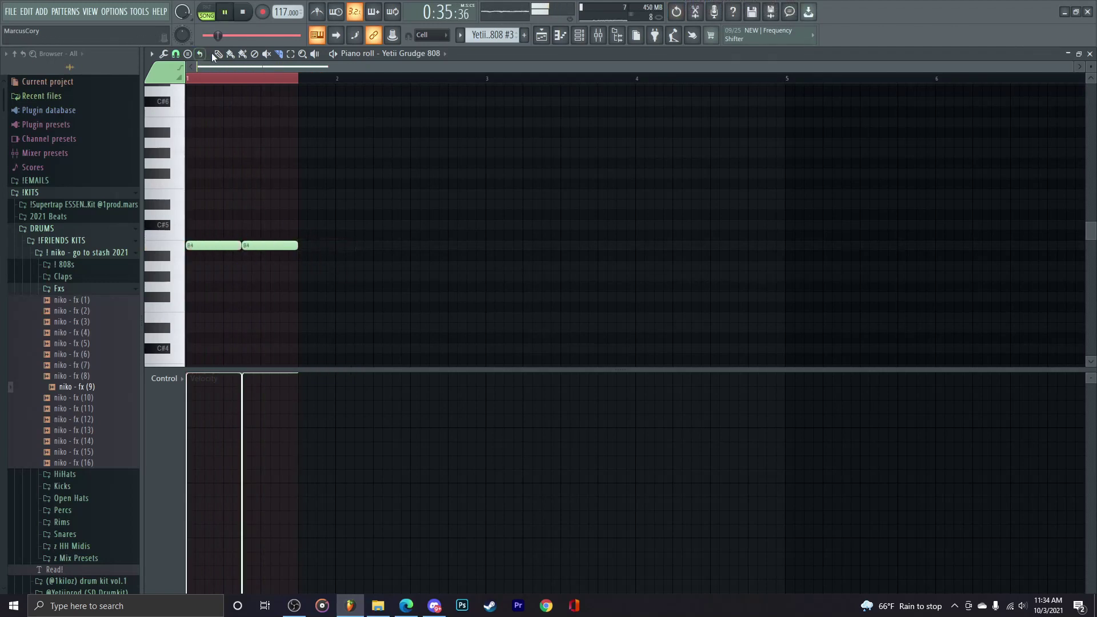
left_click(1092, 53)
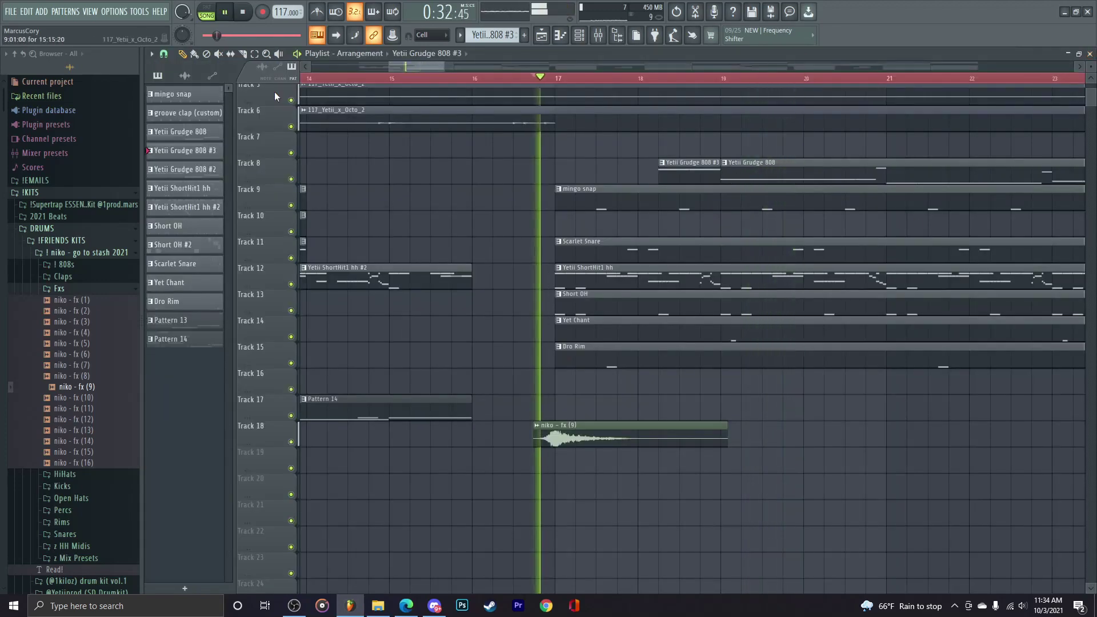
Step: Trim the start of the remaining Yetii Grudge 808 clip to about a third of the way into bar 19
left_click(152, 53)
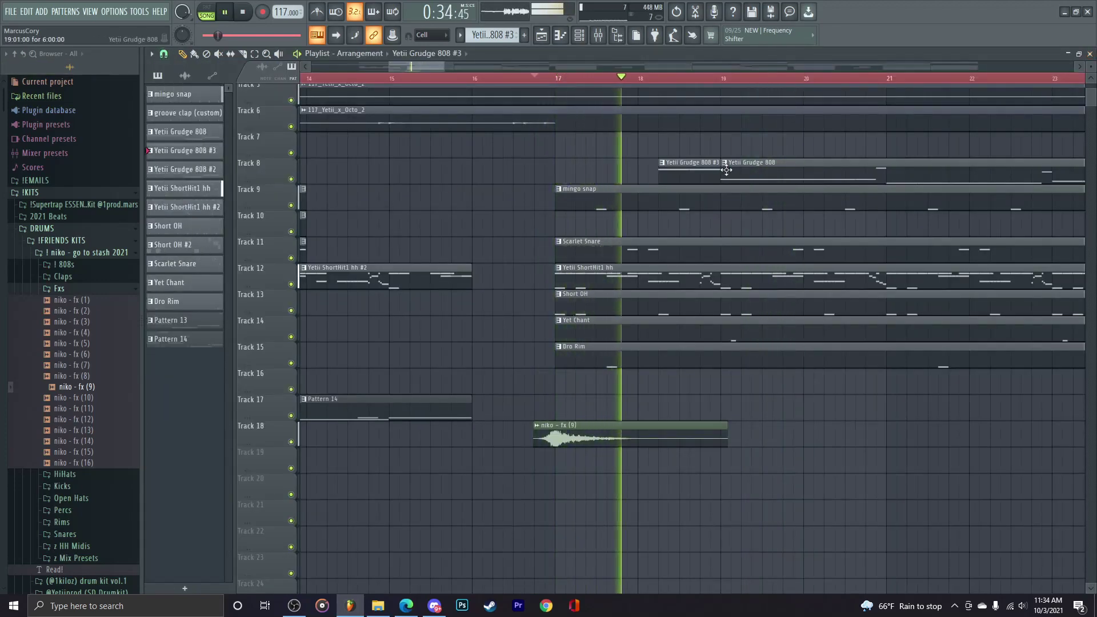
left_click_drag(725, 169, 756, 169)
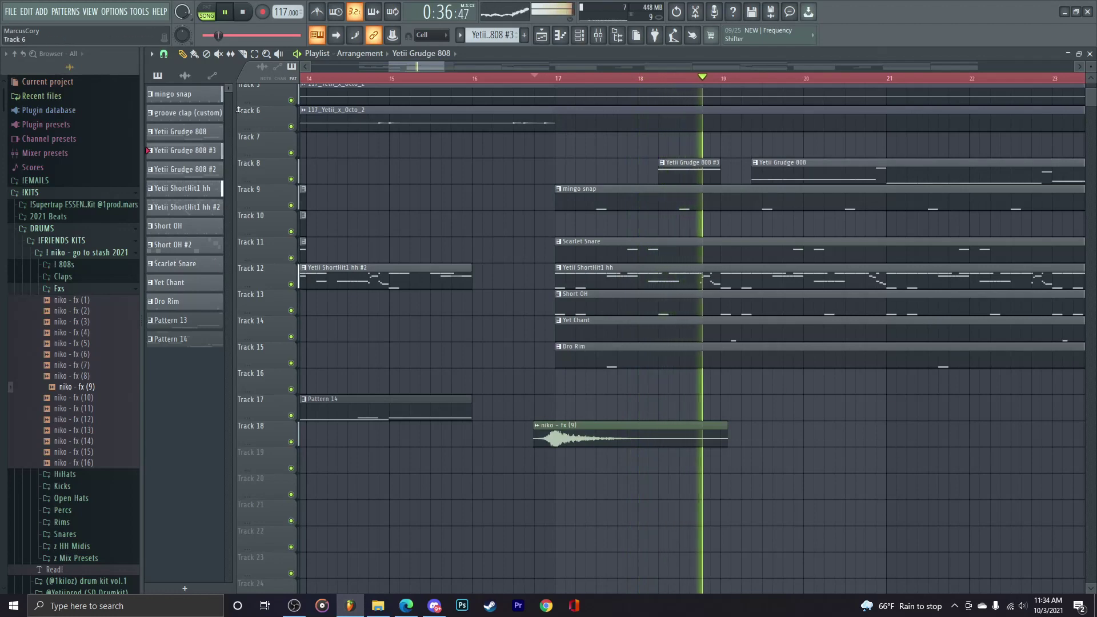
Step: With the playlist snap at 1/2 beat, extend the Yetii Grudge 808 #3 clip to the following 808 clip and lengthen its second B4 note to match
left_click(164, 53)
left_click(174, 227)
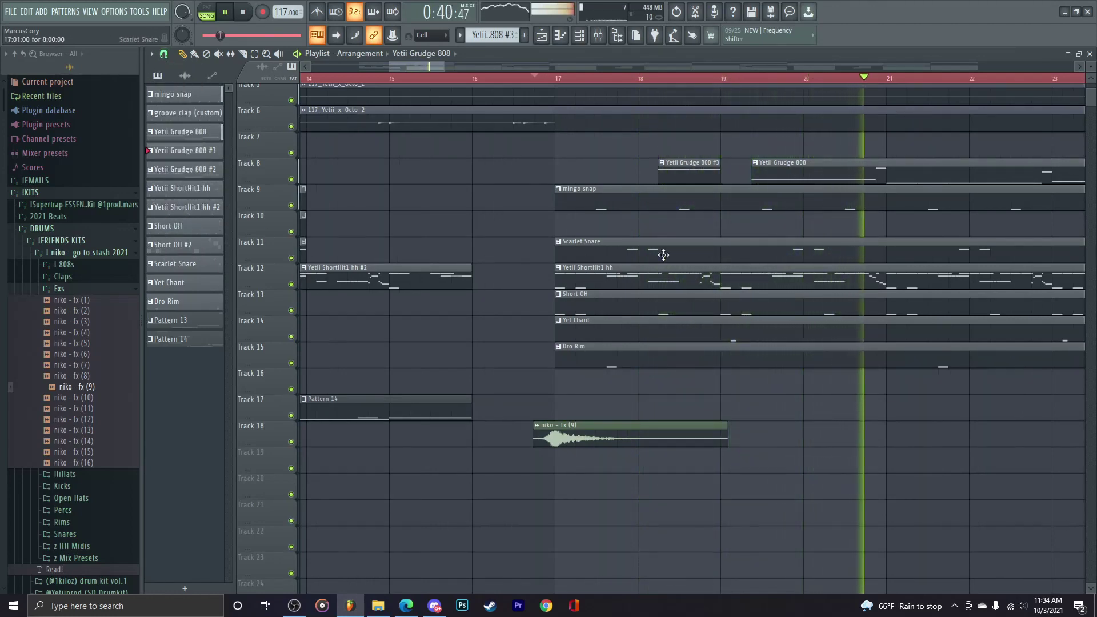
left_click(721, 167)
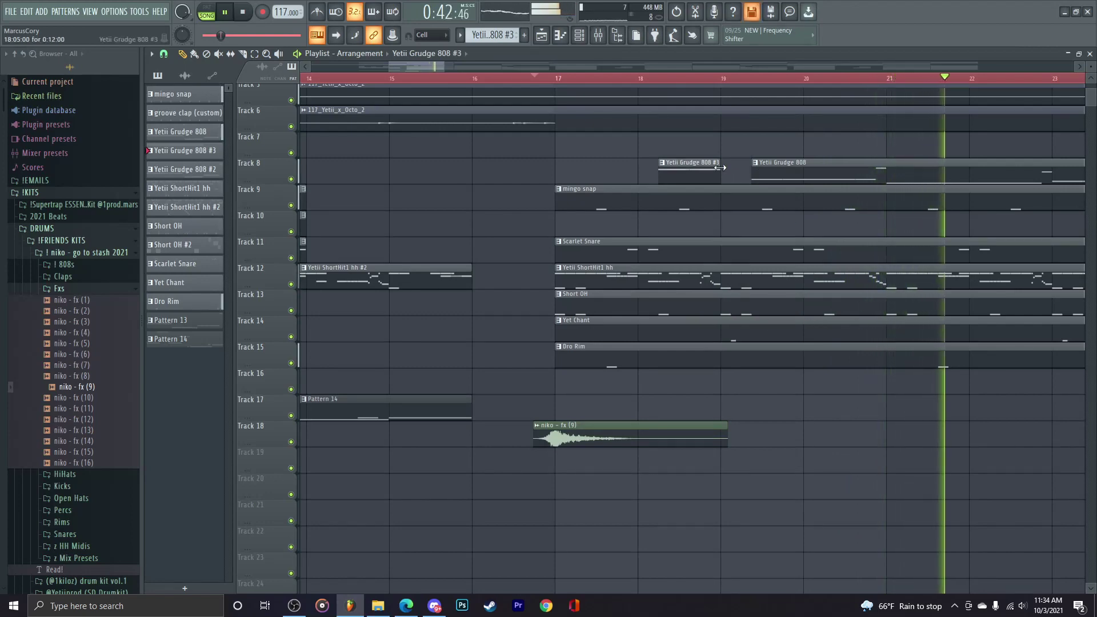
left_click(164, 53)
left_click(181, 205)
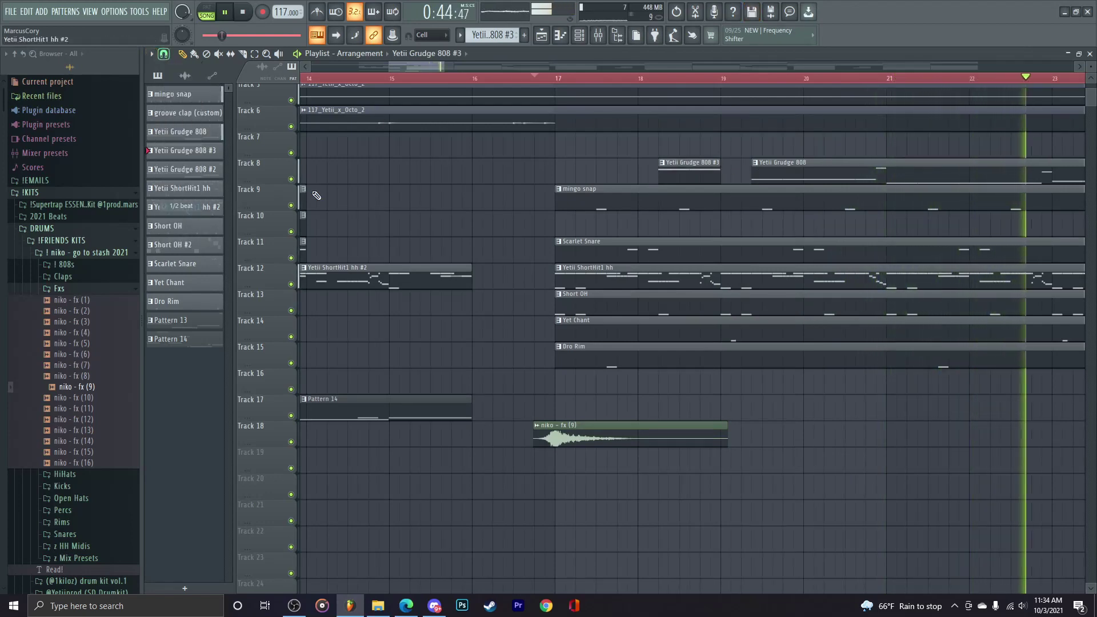
left_click_drag(720, 167, 751, 166)
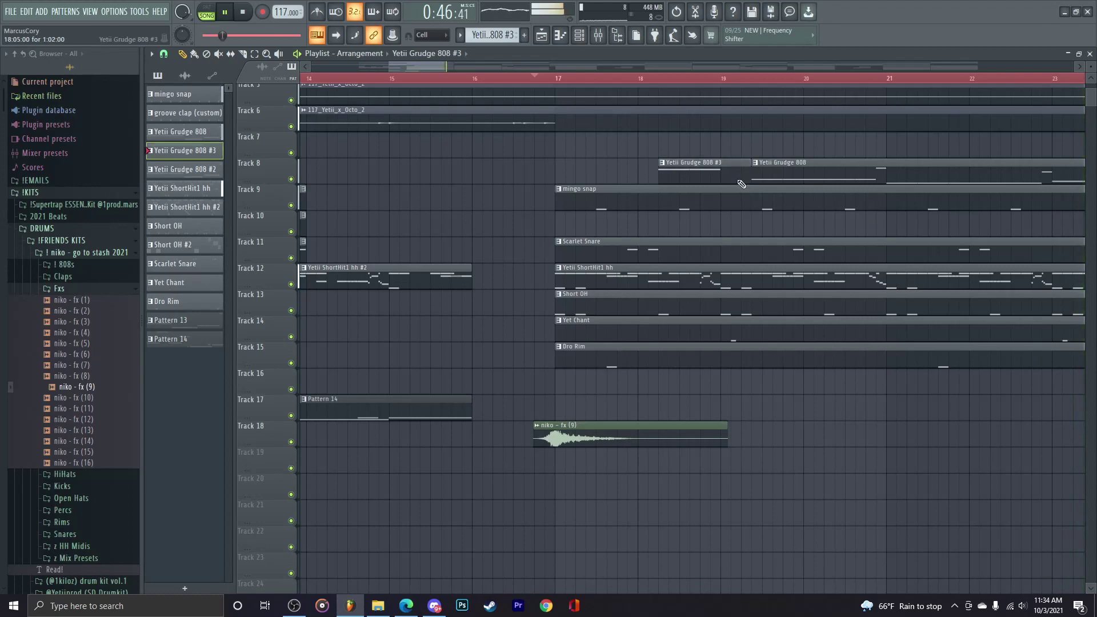
double_click(741, 183)
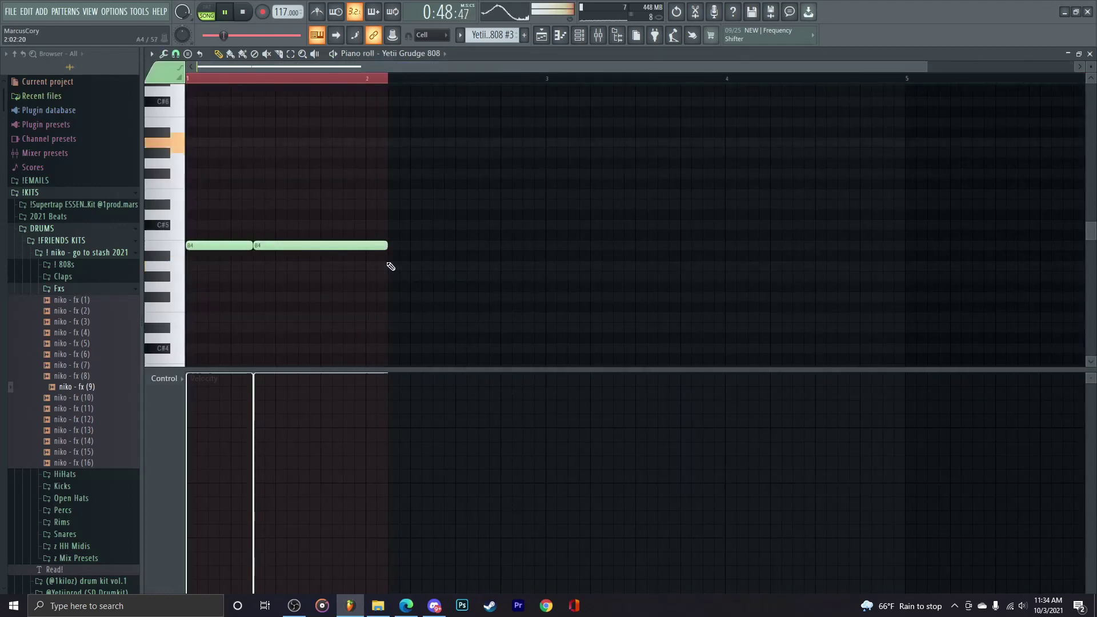
key("F5")
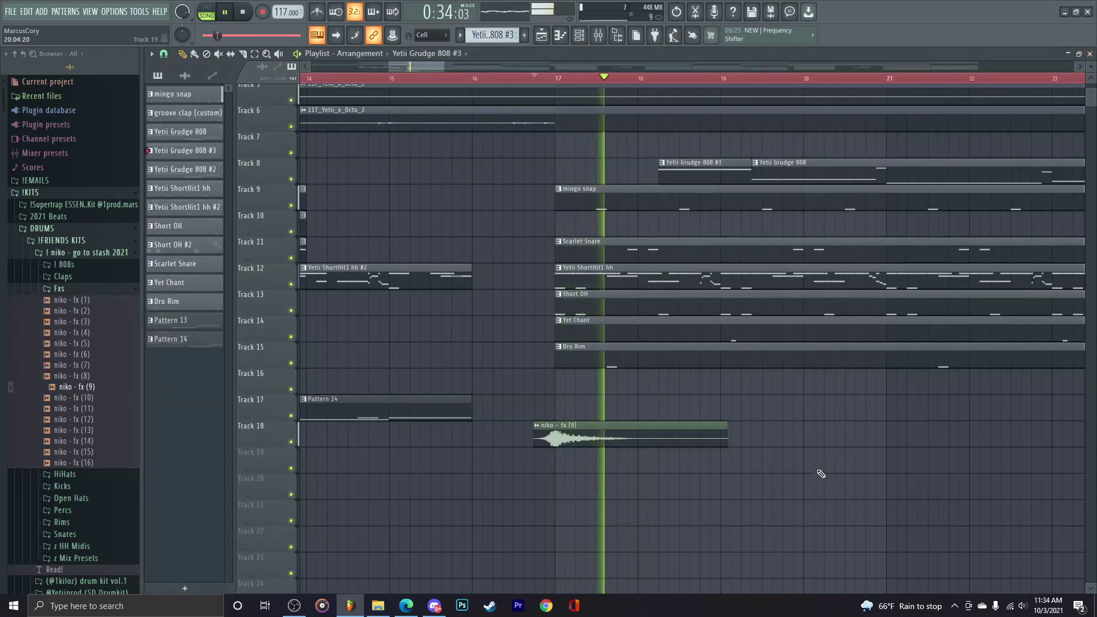
Step: Place copies of the niko - fx (9) clip on Track 18 at the section starts around bars 57 and 97
scroll(772, 463, "down", 5)
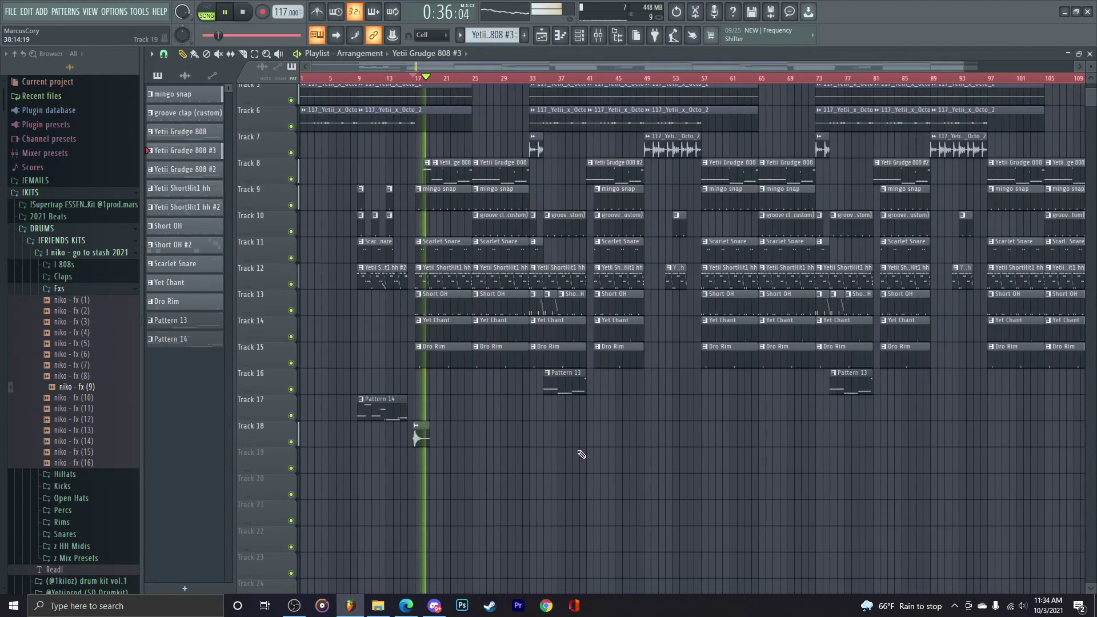
scroll(356, 454, "up", 3)
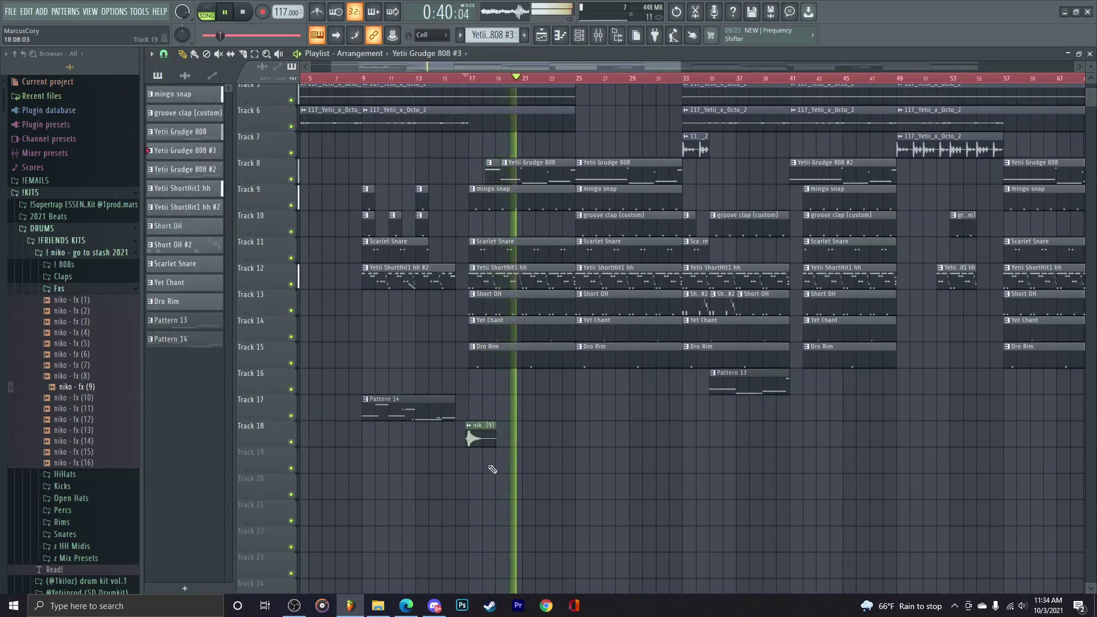
scroll(473, 436, "down", 3)
left_click_drag(482, 423, 436, 445)
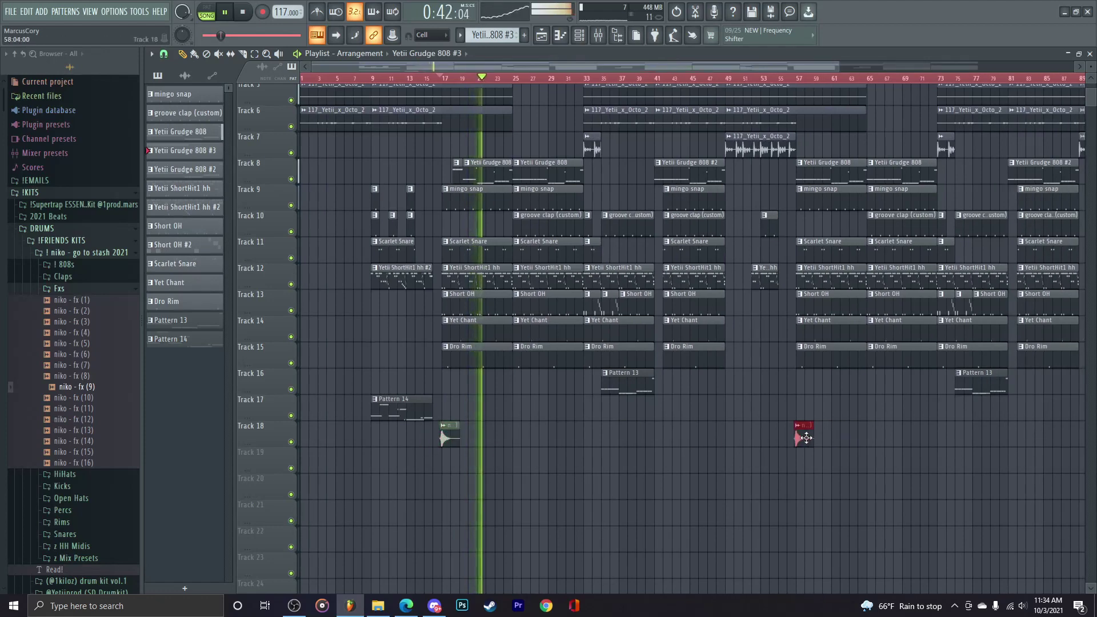
scroll(806, 438, "down", 2)
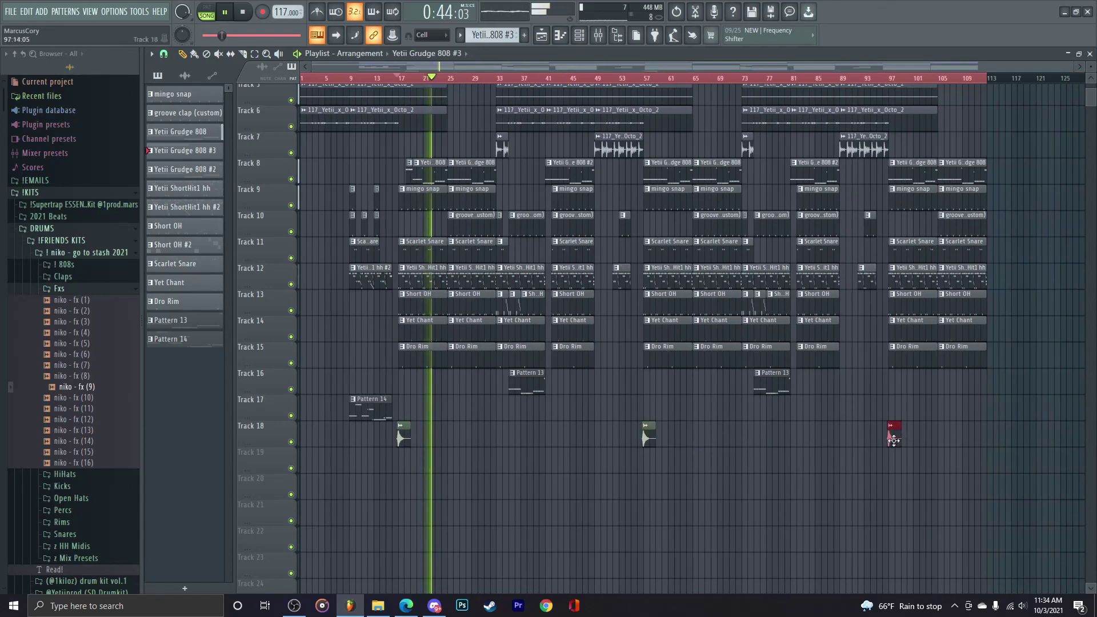
Step: Open the Fruity Limiter on the master mixer channel and check its gain setting
key("ctrl+a")
key("F9")
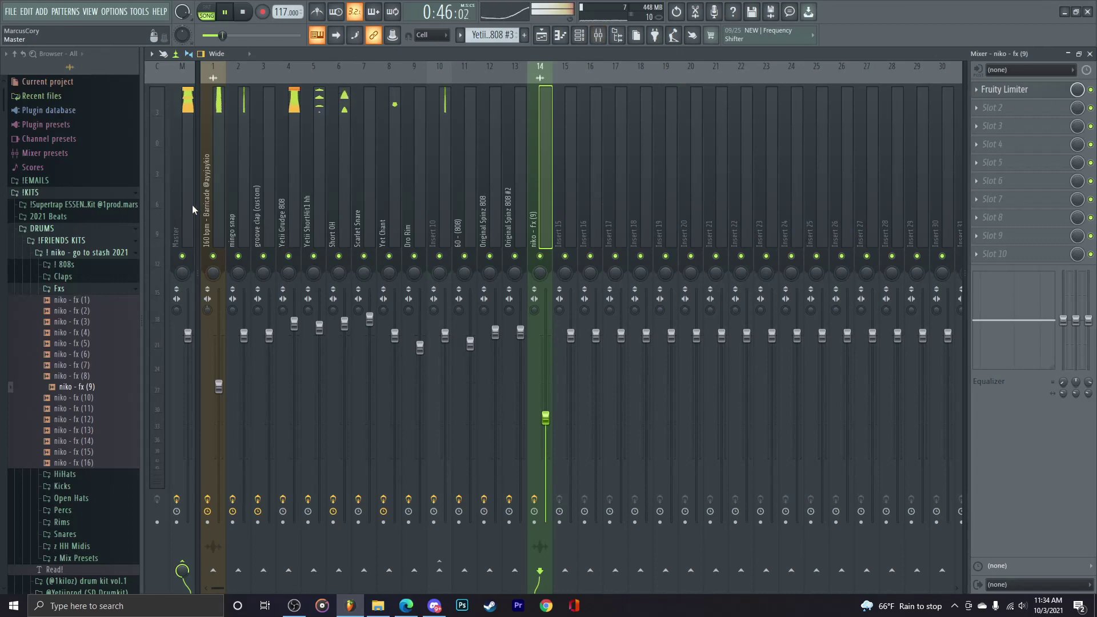
left_click(1005, 254)
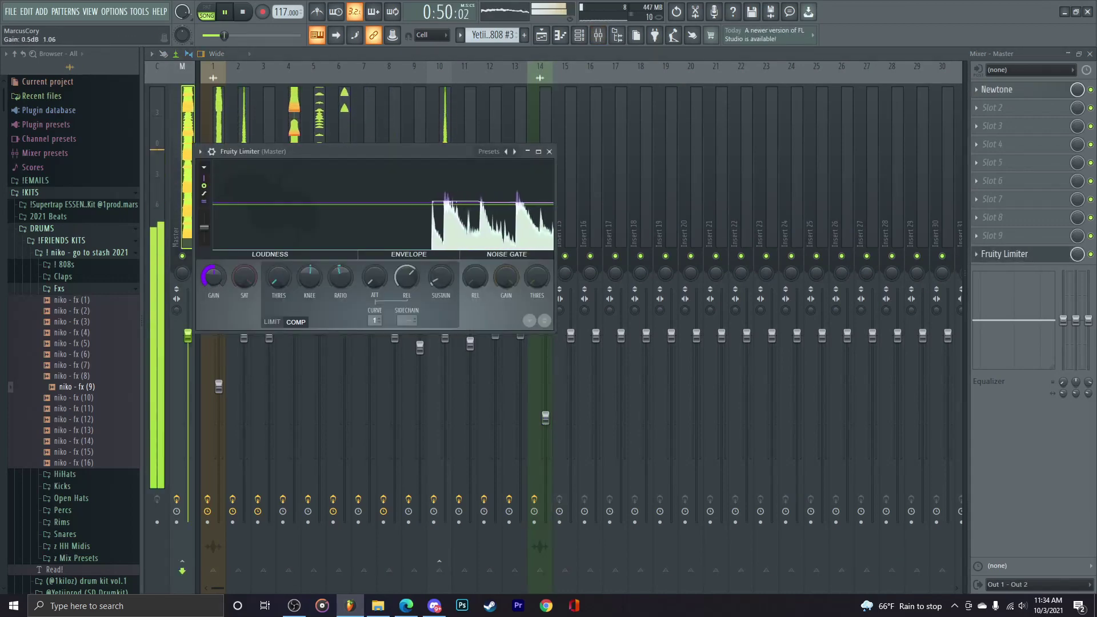
right_click(213, 278)
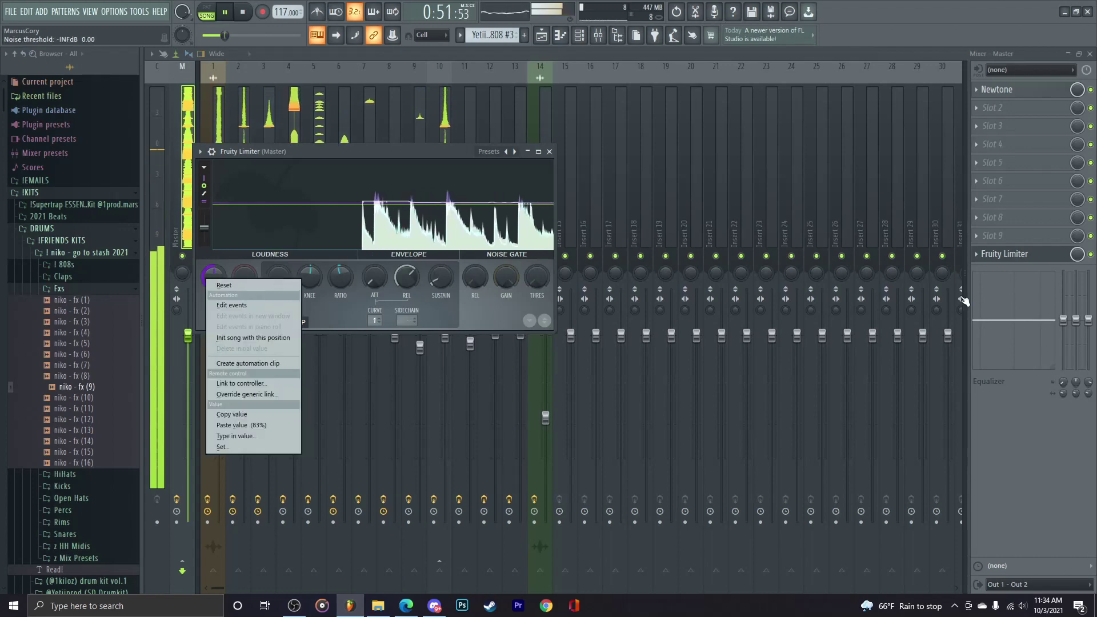
left_click(1005, 254)
Step: Delete the Newtone plugin from the master channel's effect slots and return to the playlist
left_click(977, 89)
left_click(976, 124)
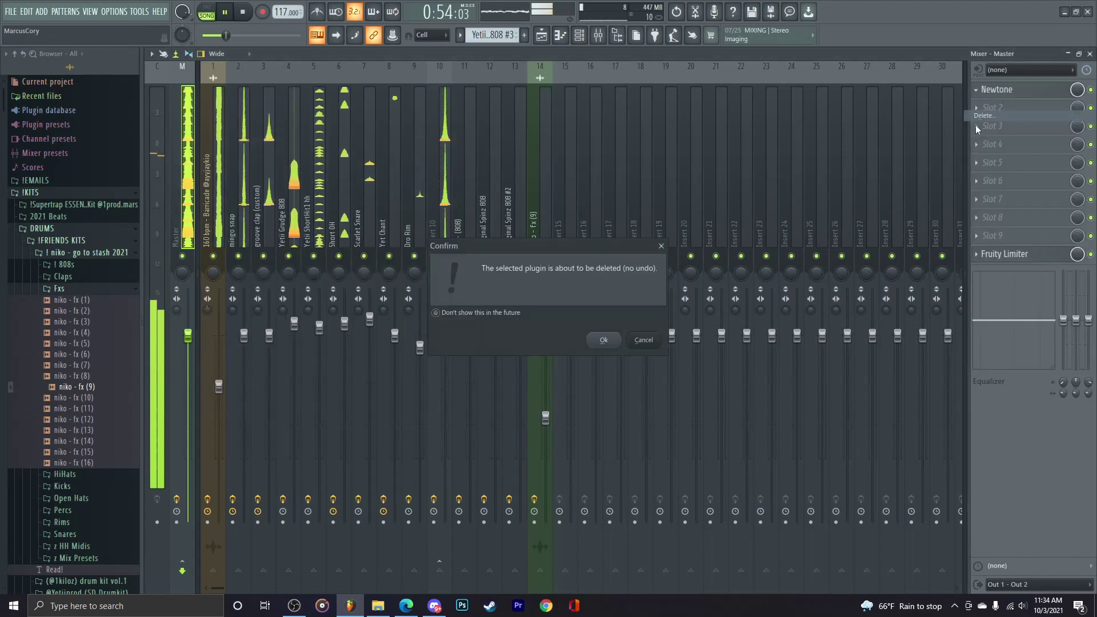
left_click(603, 338)
key("F5")
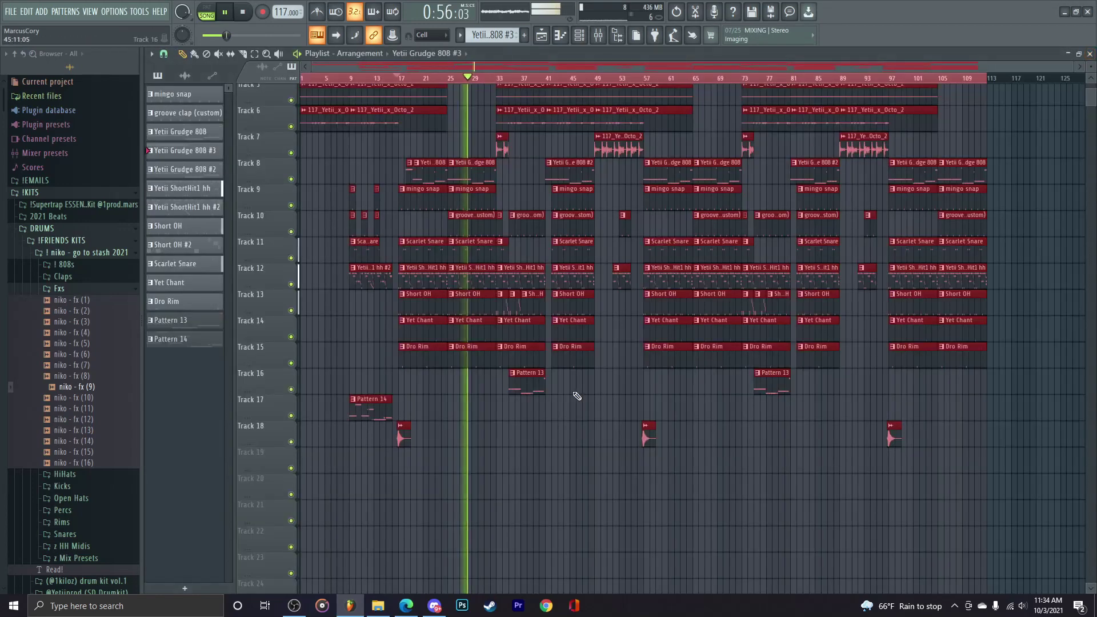
Step: Audition samples in the niko Fxs folder, from niko - fx (1) to niko - fx (4), against the beat played from about bar 24
scroll(396, 439, "up", 1)
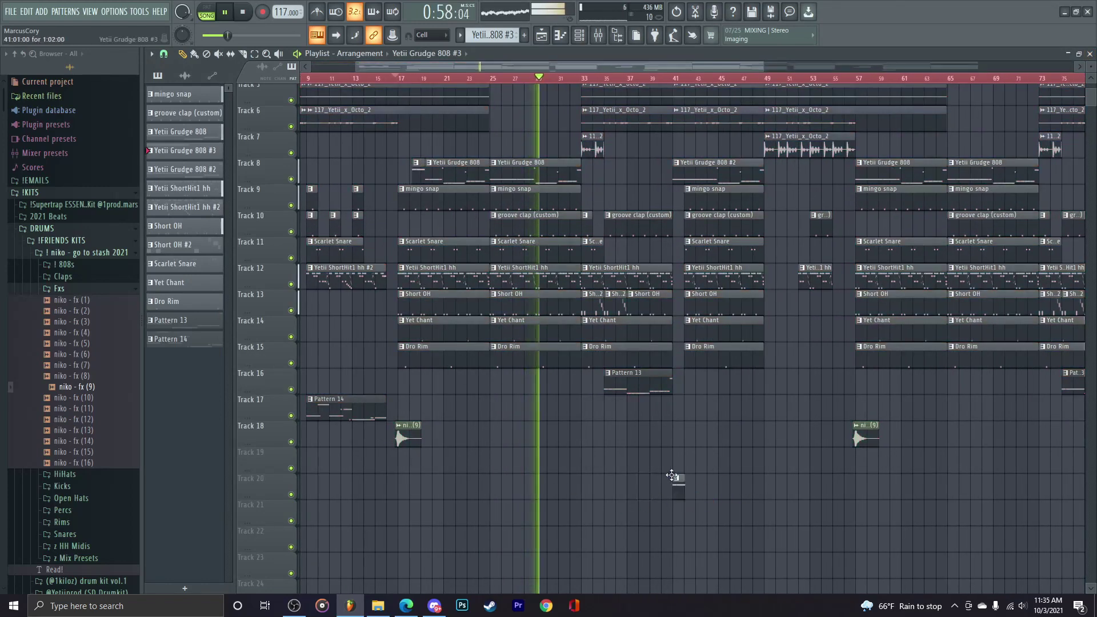
left_click(80, 300)
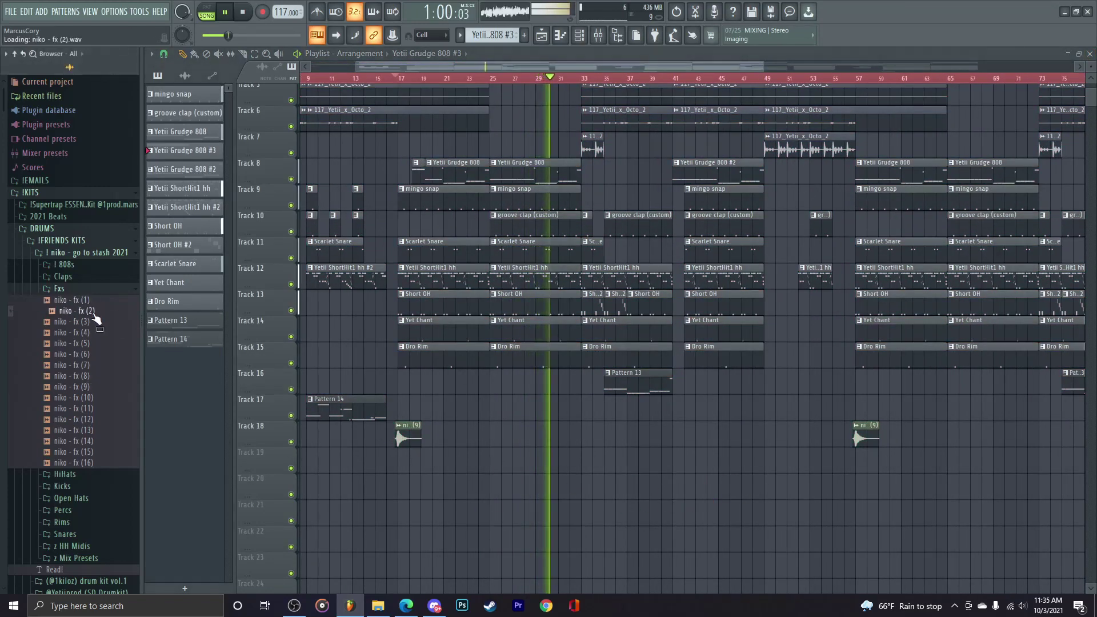
left_click(480, 83)
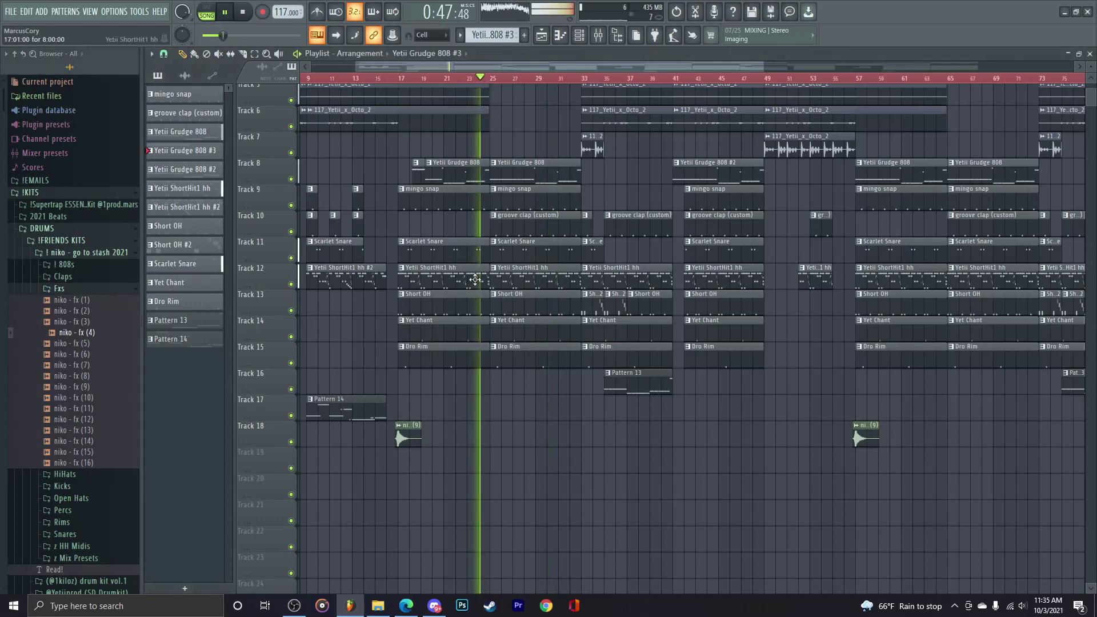
scroll(480, 82, "up", 3)
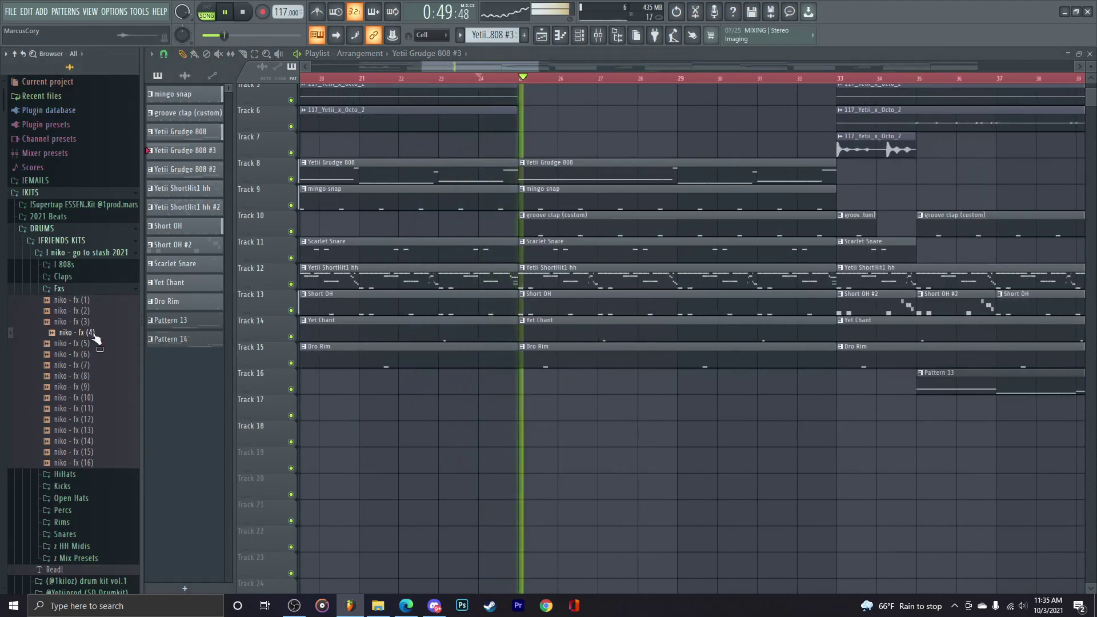
Step: Add niko - fx (4) to Track 19 just before bar 25, so that its peak lands on the start of the bar
key("space")
left_click_drag(505, 435, 506, 455)
scroll(507, 454, "up", 5)
key("space")
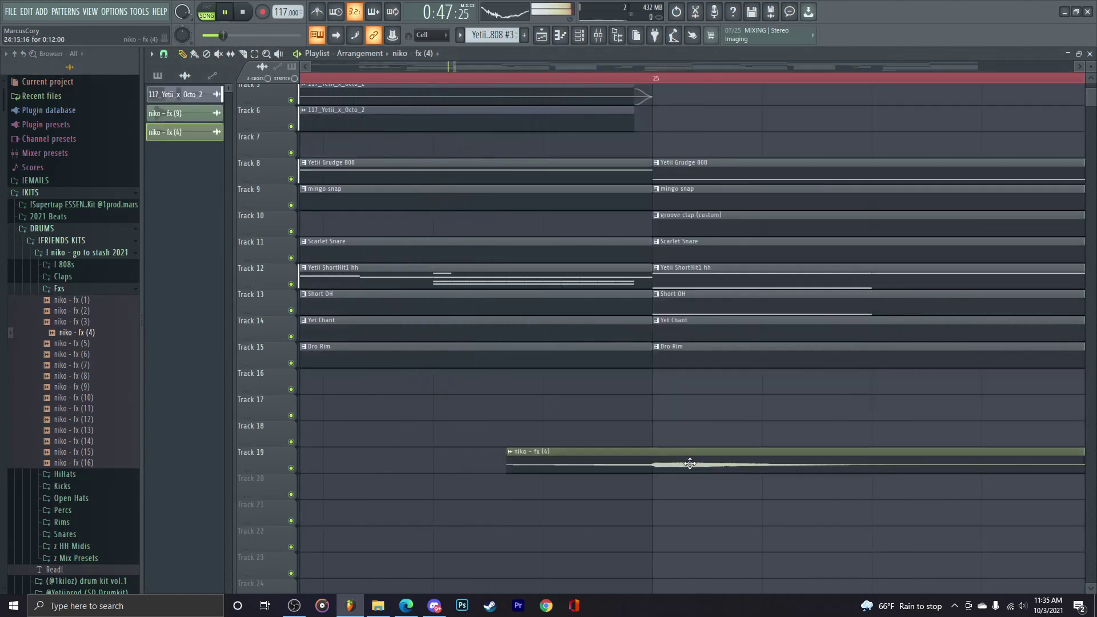
scroll(689, 464, "down", 2)
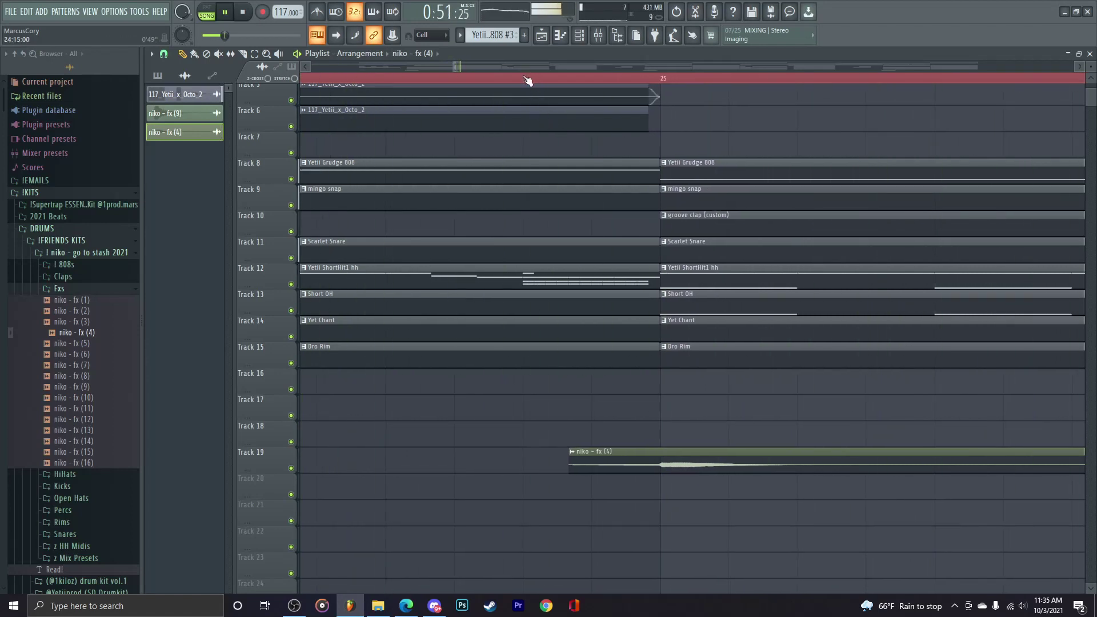
Step: Route niko - fx (4) to mixer track 15 with a Fruity Limiter and lower that track's fader
key("space")
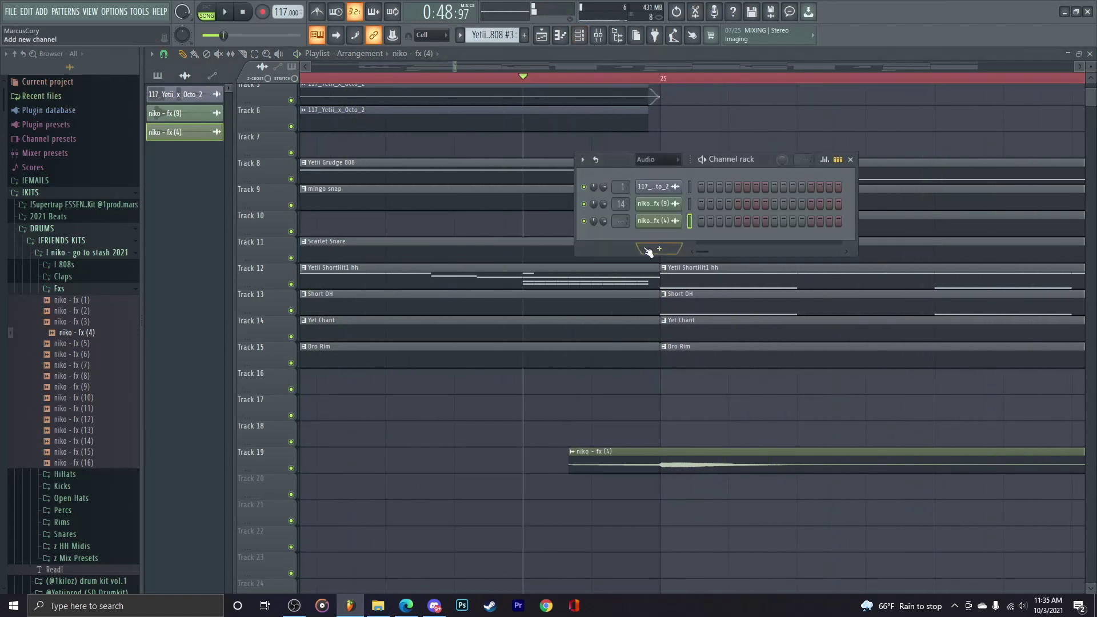
key("F9")
key("space")
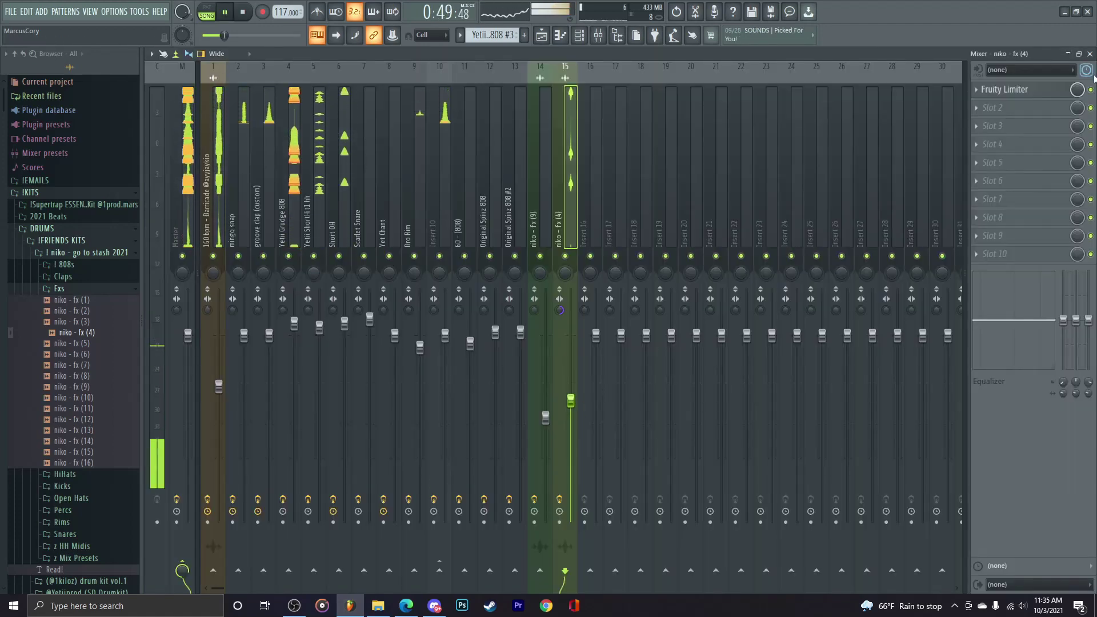
key("F9")
Step: Choose a coarser playlist snap and copy the niko - fx (4) clip on Track 19 to just before bar 65
scroll(669, 360, "down", 8)
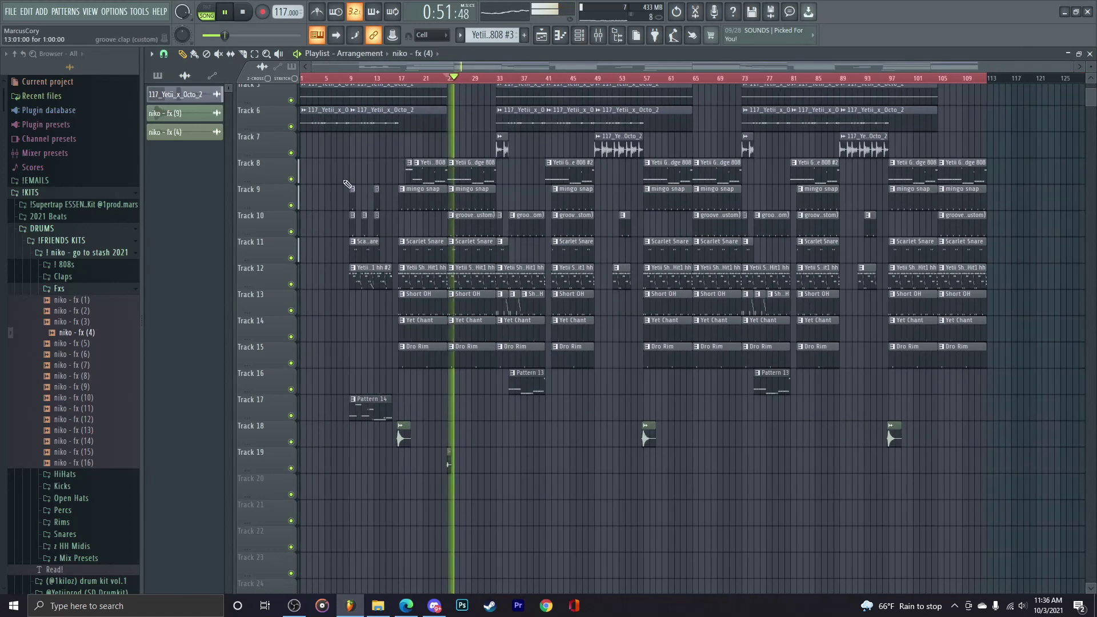
left_click(164, 55)
left_click(175, 229)
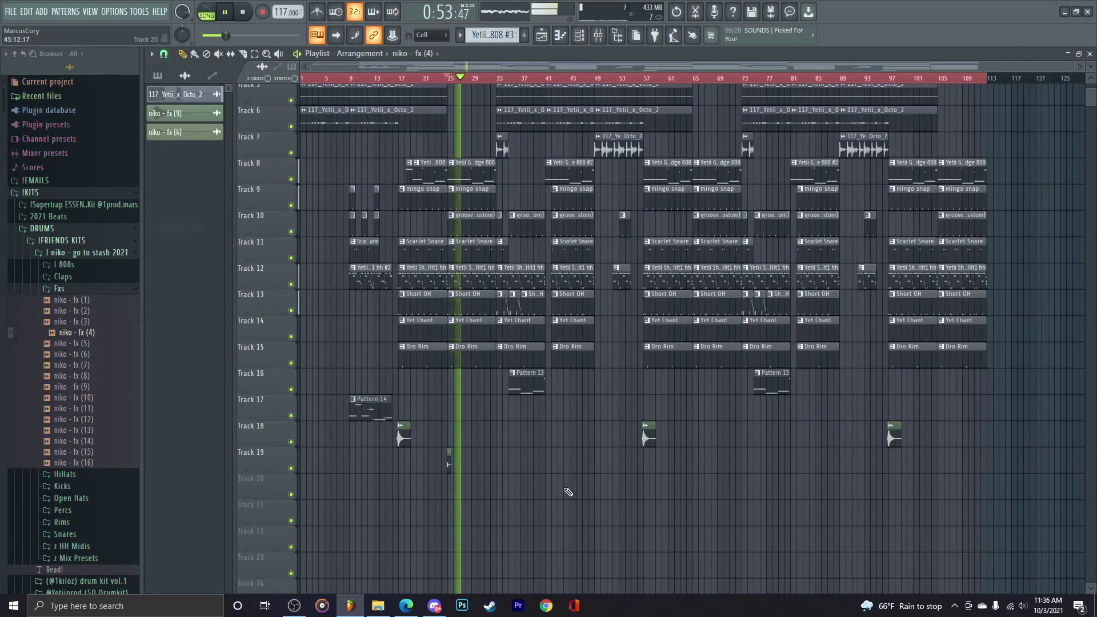
scroll(446, 467, "up", 3)
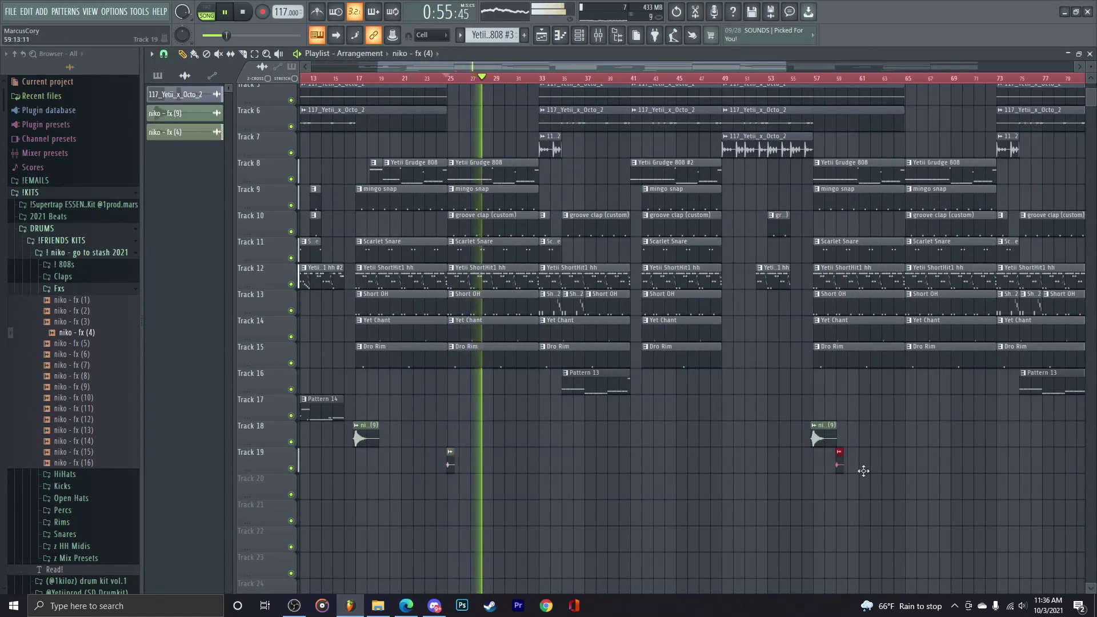
scroll(909, 468, "down", 3)
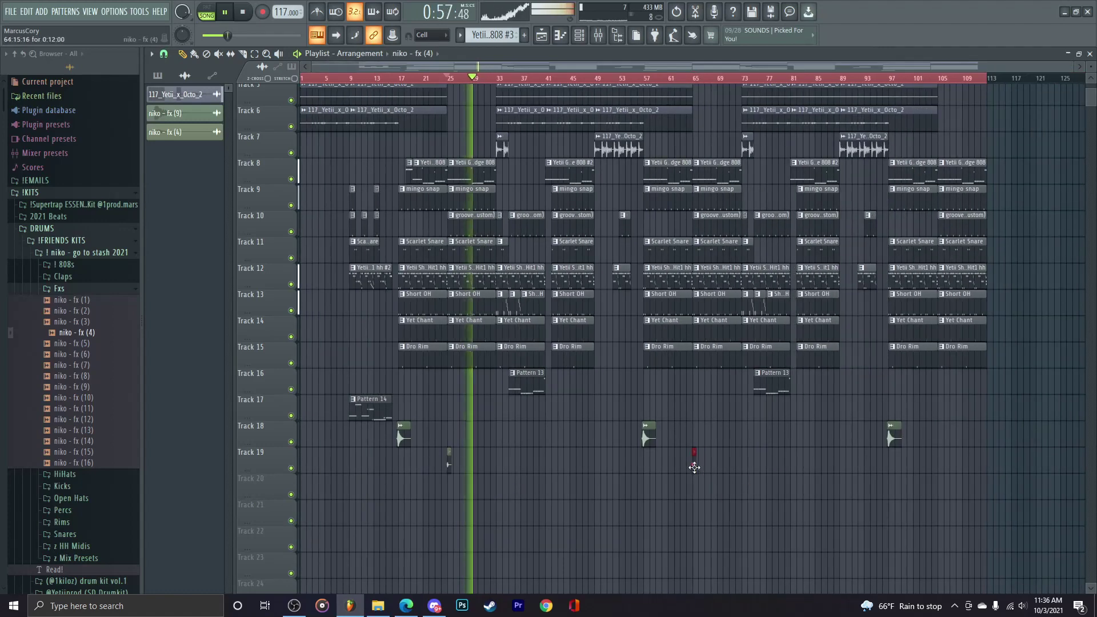
scroll(494, 495, "up", 3)
left_click(613, 491)
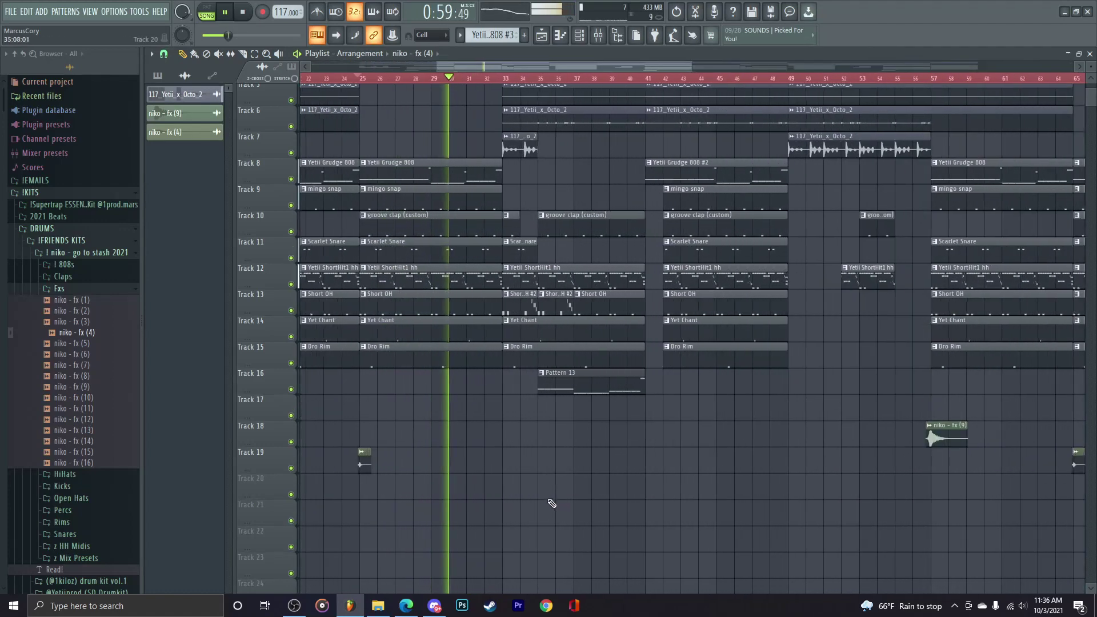
Step: Add Cxdy Transition from the FX + Transitions folder of the Personal Stash Kit in !X12 KITS! to Track 20 at bar 34
scroll(587, 492, "up", 2)
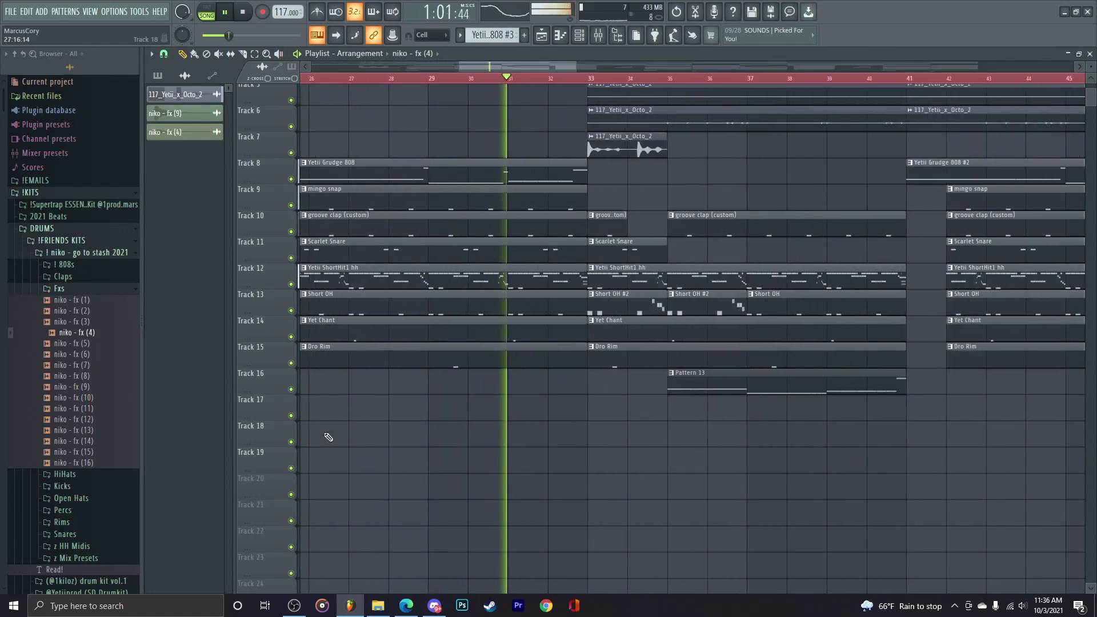
left_click(74, 253)
left_click(63, 324)
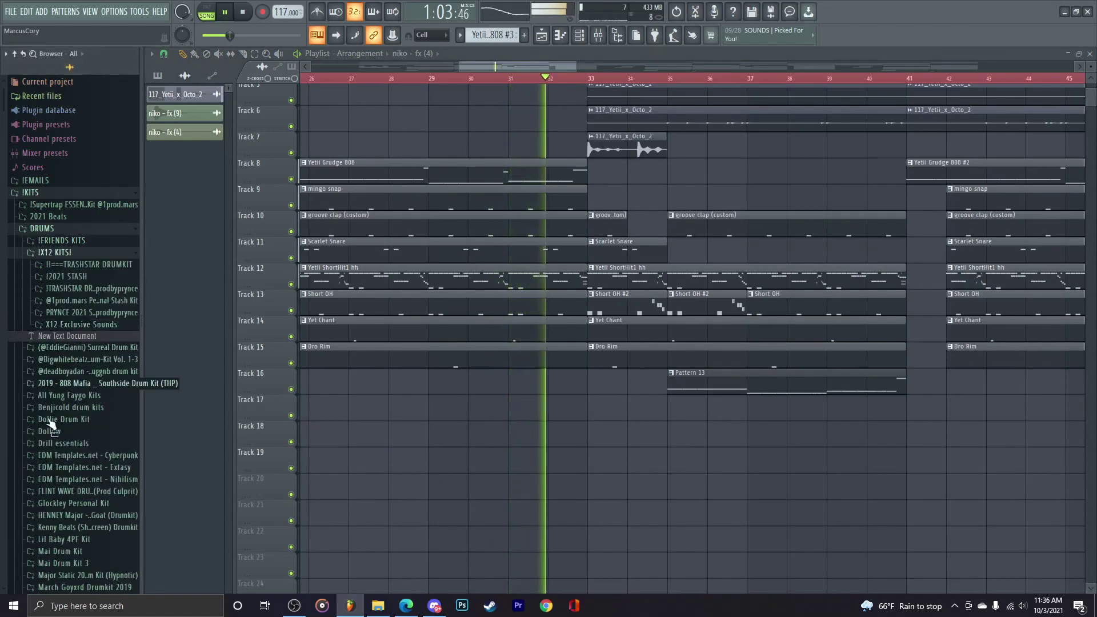
left_click(74, 302)
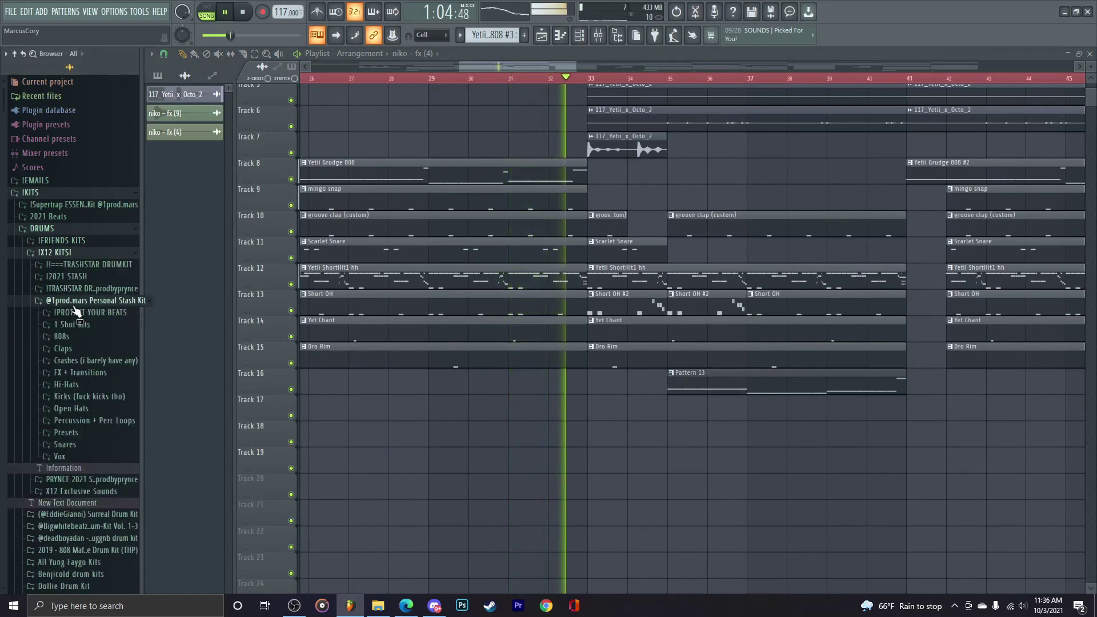
left_click(73, 372)
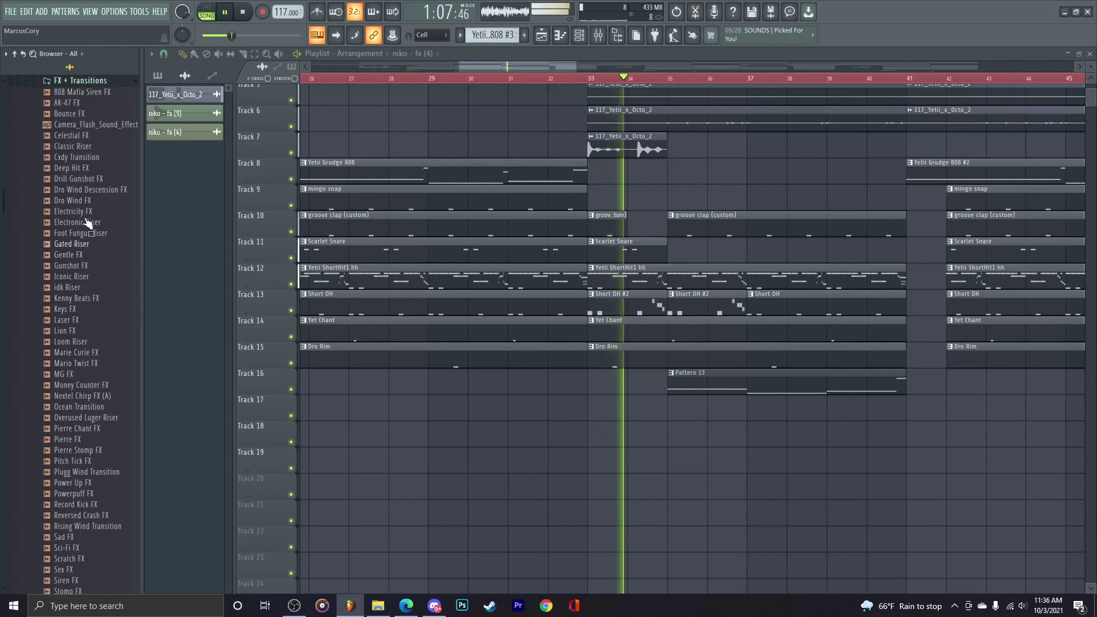
left_click_drag(80, 157, 647, 456)
scroll(634, 440, "down", 5)
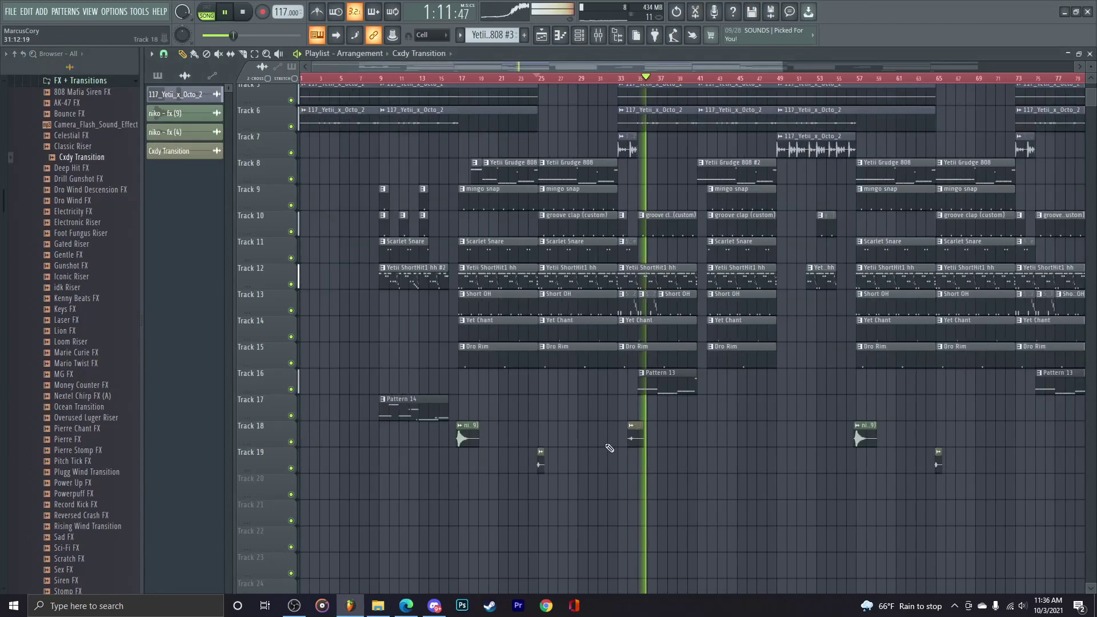
scroll(638, 492, "up", 5)
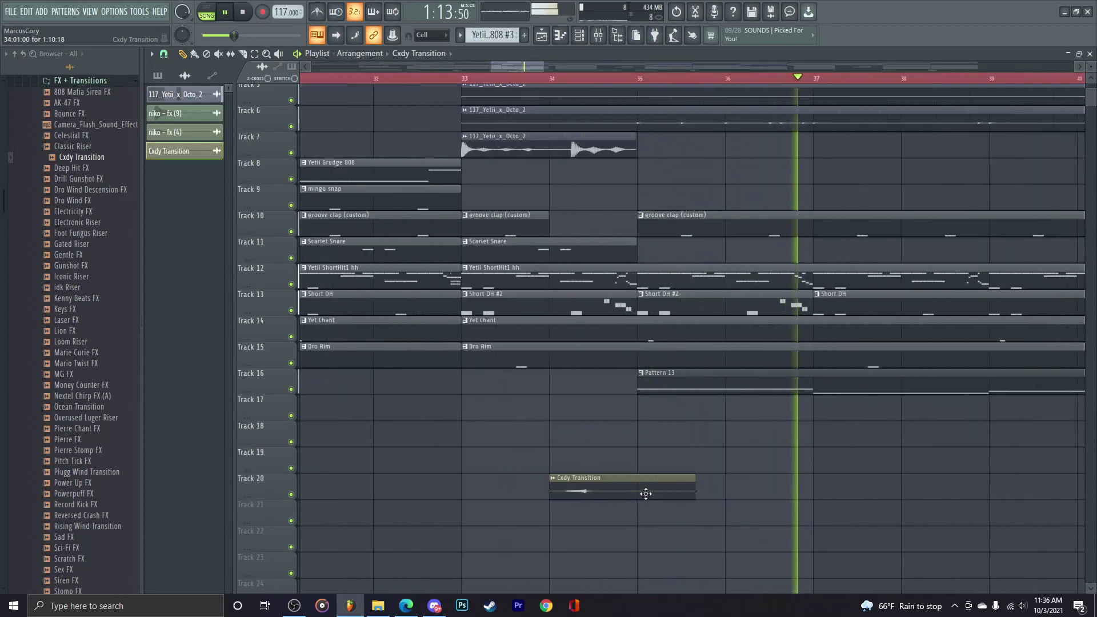
Step: Open the channel settings of the Cxdy Transition clip and set its time stretching mode to Resample
double_click(644, 495)
left_click(466, 214)
left_click(472, 241)
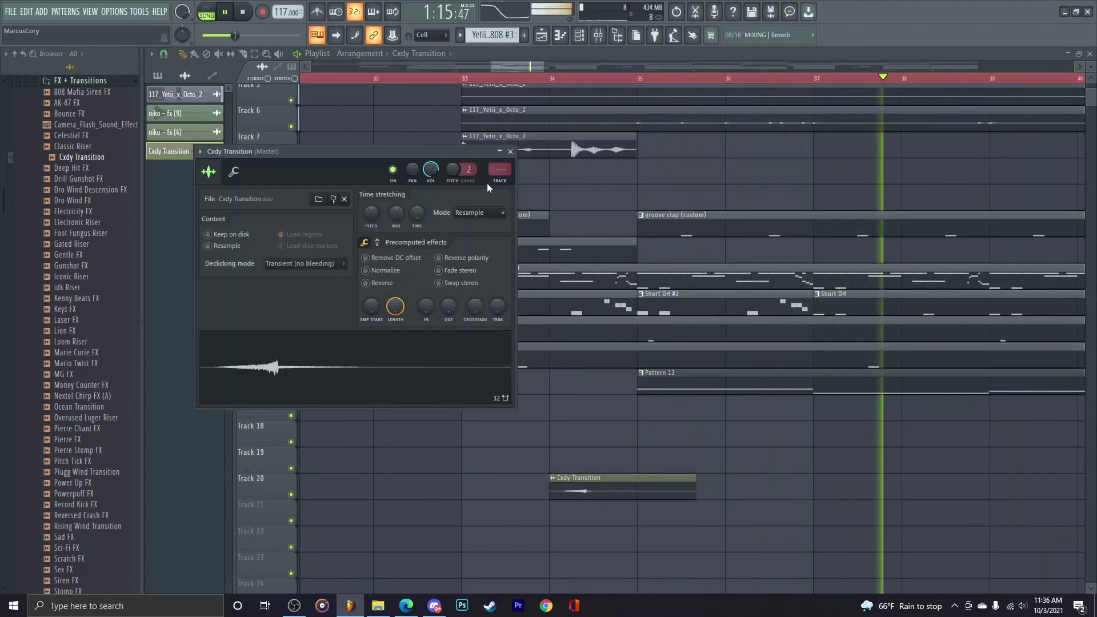
Step: With snapping off, move the Cxdy Transition clip on Track 20 so its peak lands on bar 35, and set the snap to Beat
left_click(511, 152)
left_click(176, 70)
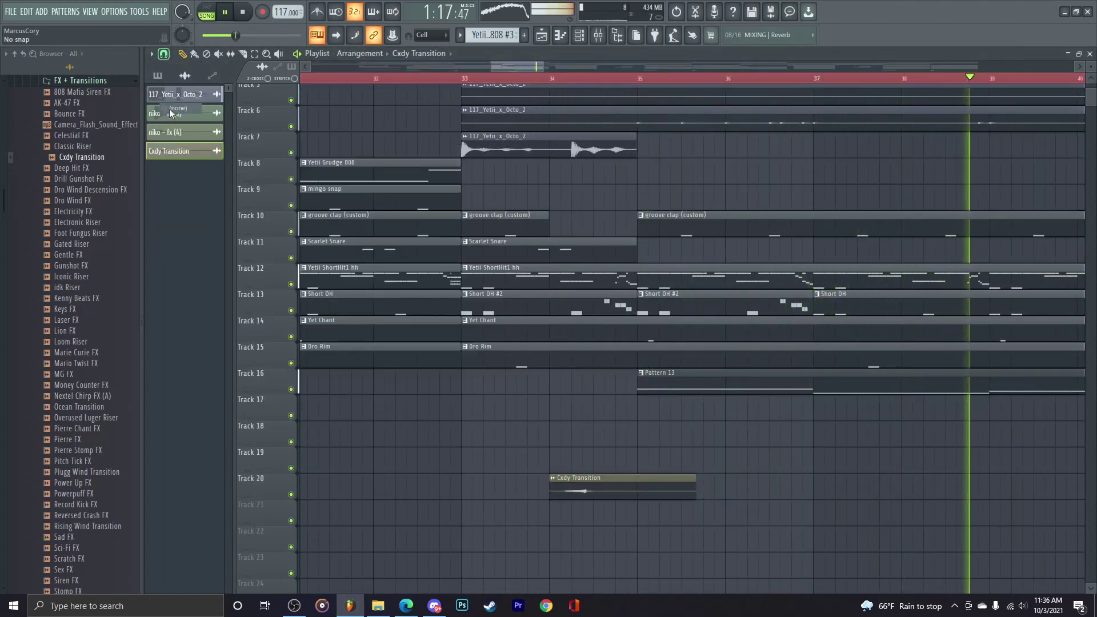
left_click_drag(612, 485, 664, 484)
scroll(664, 484, "up", 6)
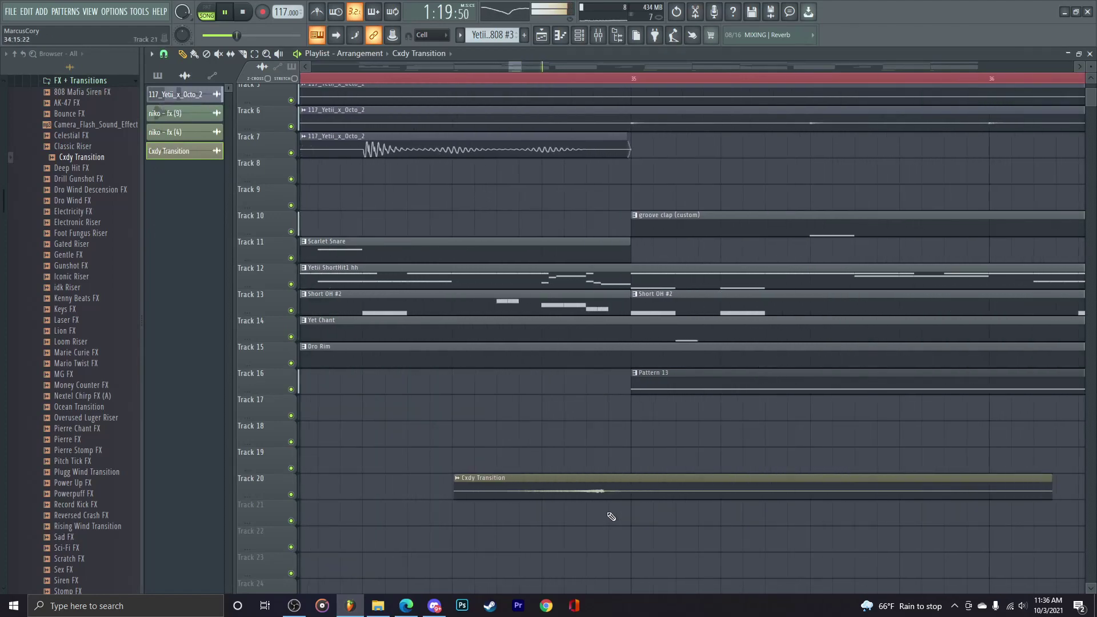
scroll(666, 504, "down", 6)
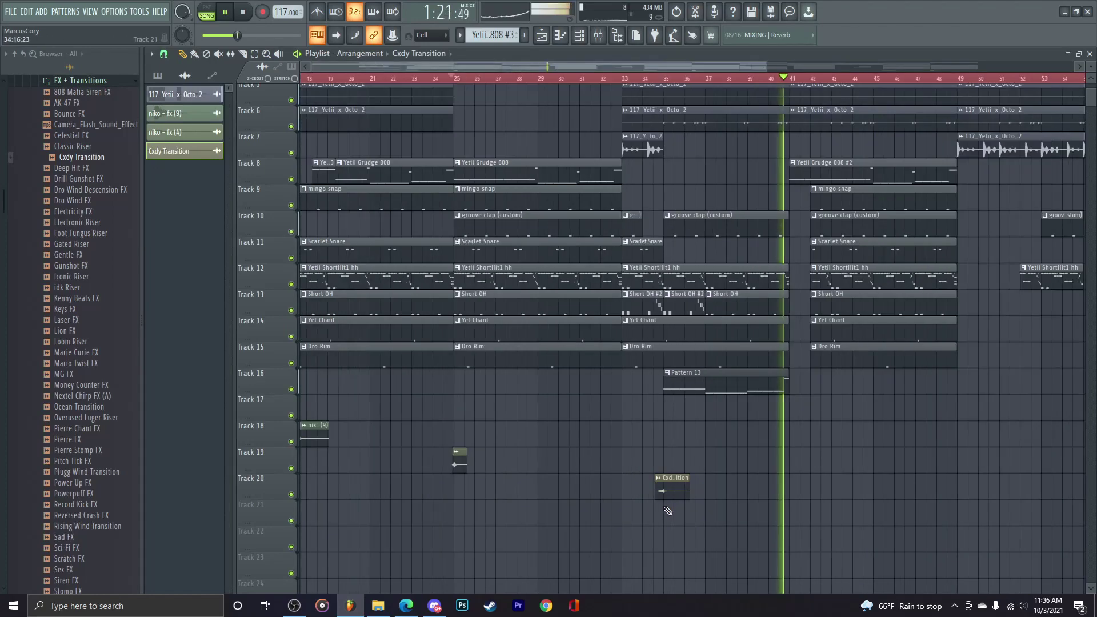
scroll(601, 531, "up", 5)
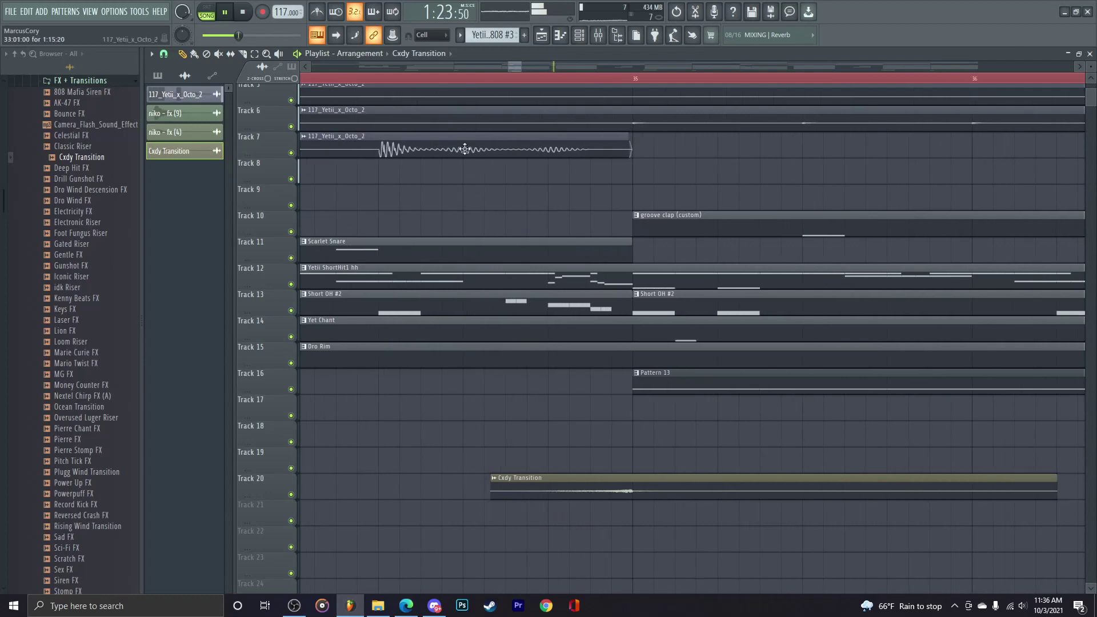
left_click(163, 54)
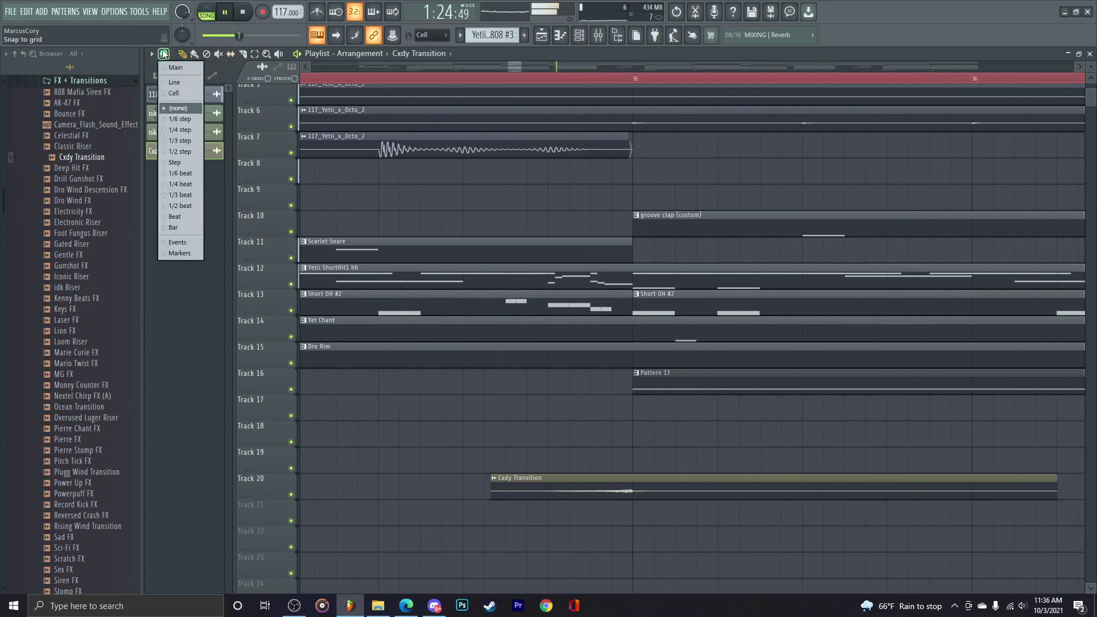
left_click(177, 219)
Step: Route Cxdy Transition to mixer track 16, add a Fruity Limiter, and raise that track's fader slightly
left_click(579, 35)
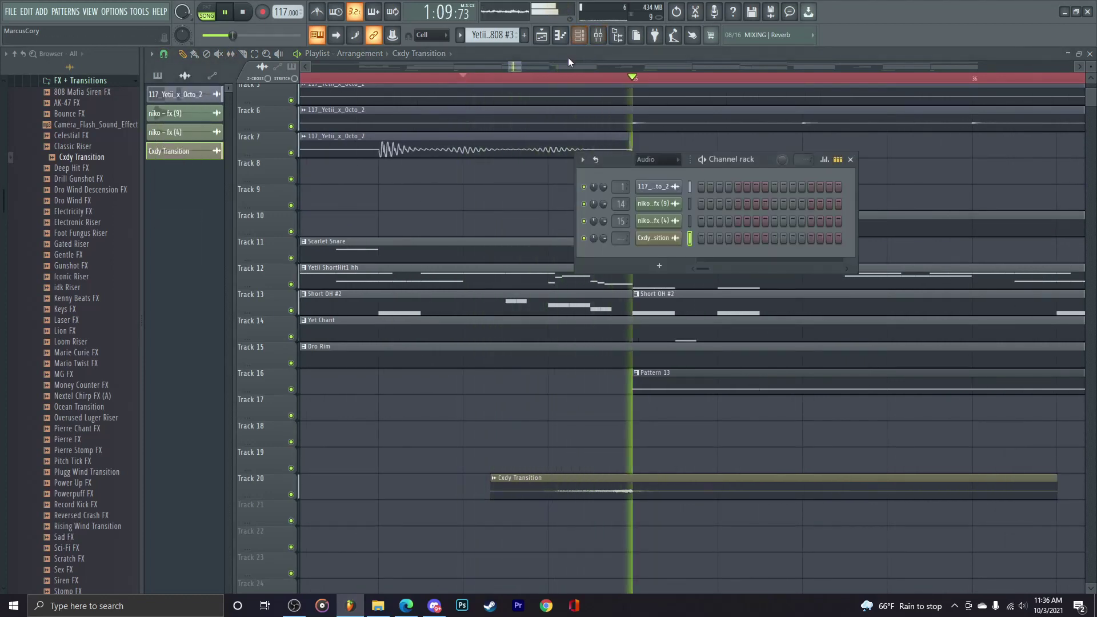
key("F9")
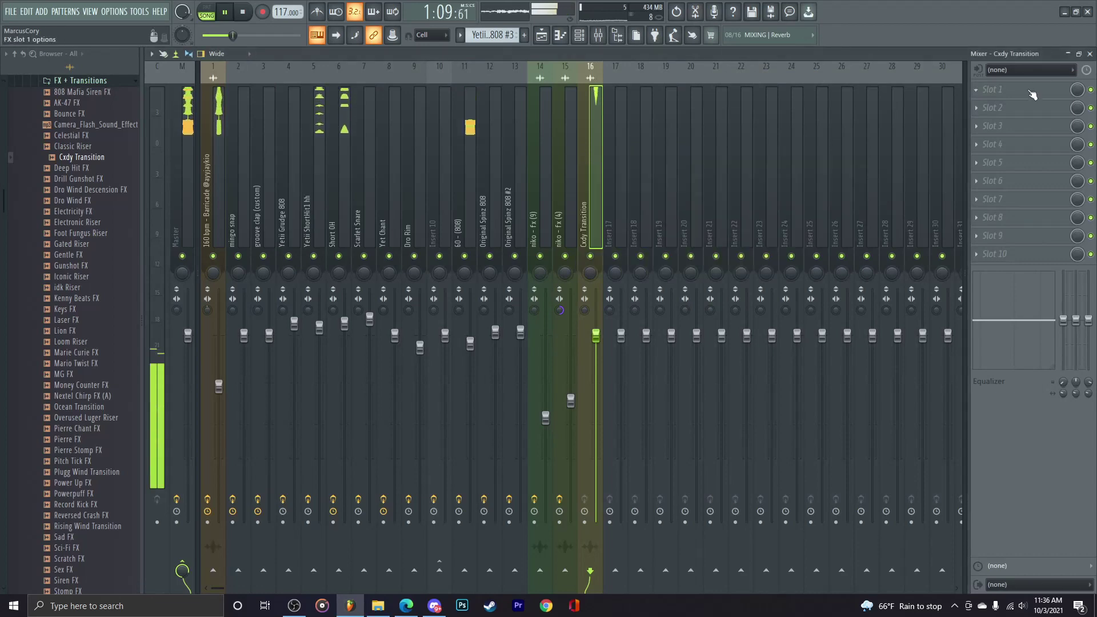
left_click(1032, 95)
mouse_move(925, 152)
left_click(855, 161)
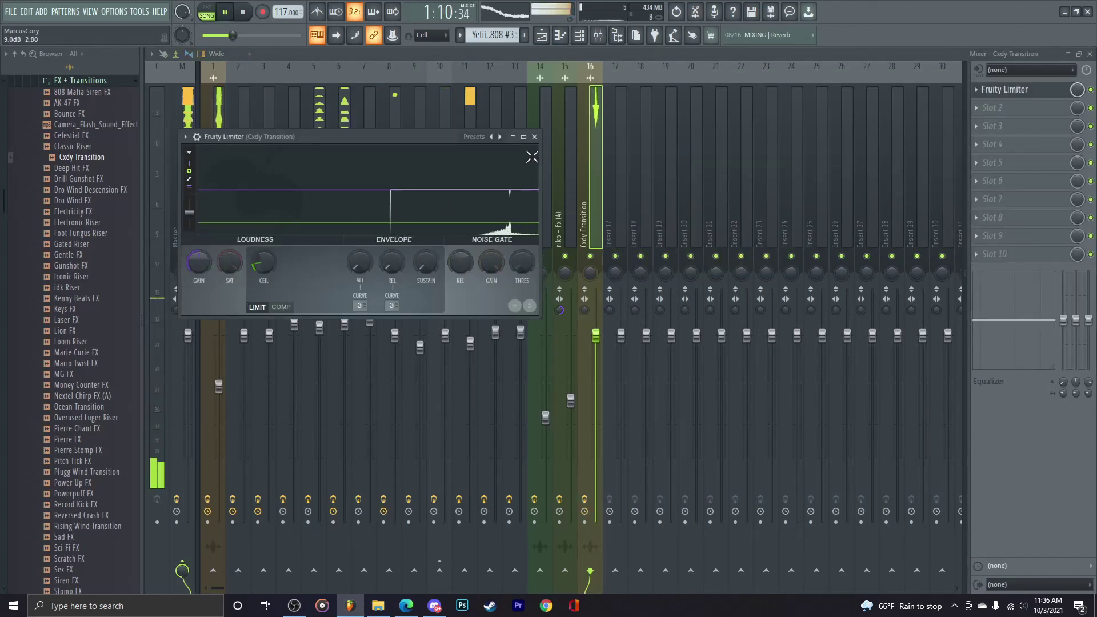
left_click(535, 137)
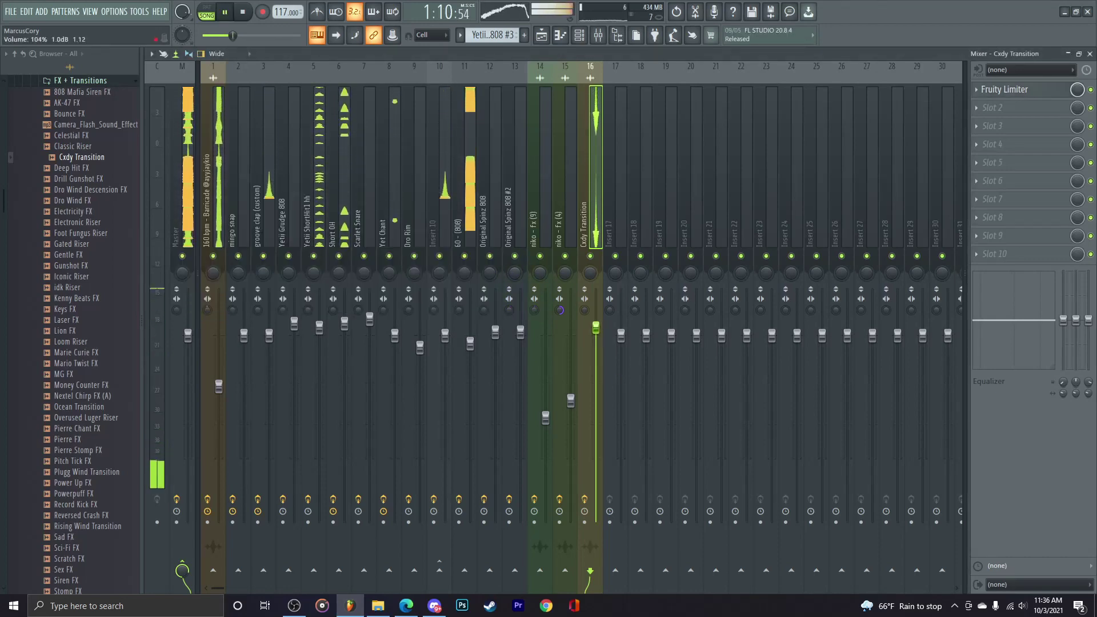
key("space")
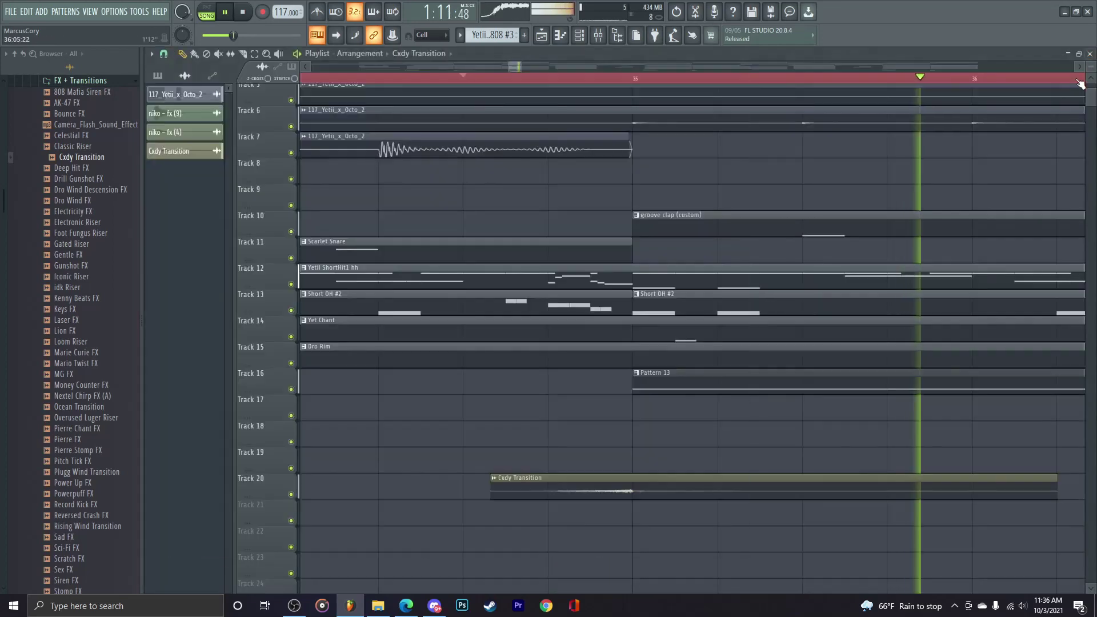
Step: Set the playlist snap to Bar and copy the Cxdy Transition clip on Track 20 to just after bar 74
key("F5")
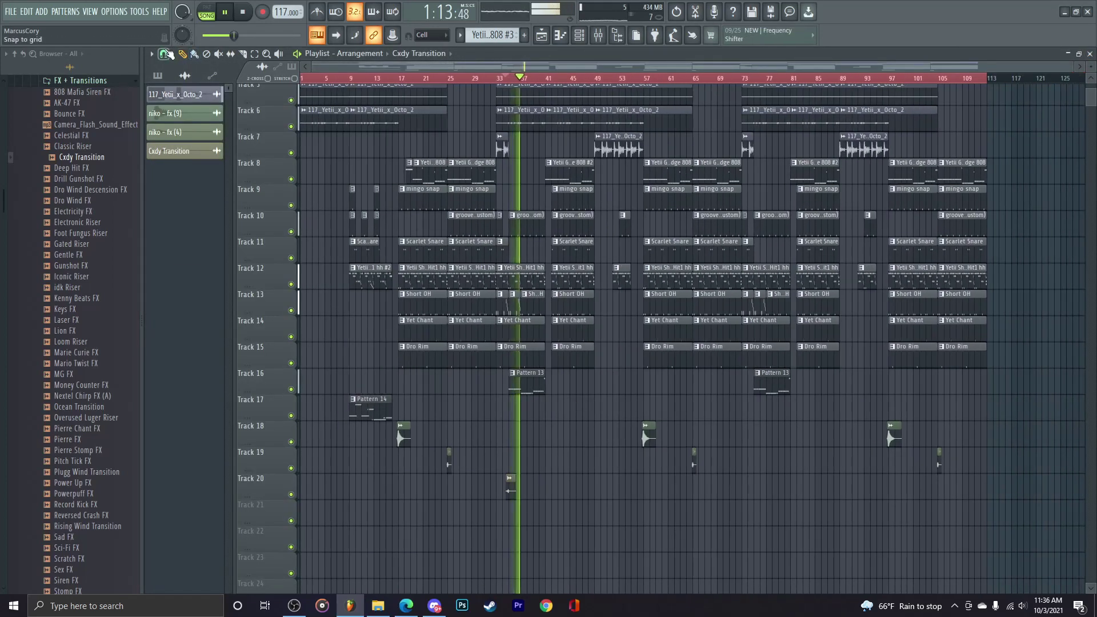
left_click(165, 54)
left_click(183, 227)
left_click(164, 54)
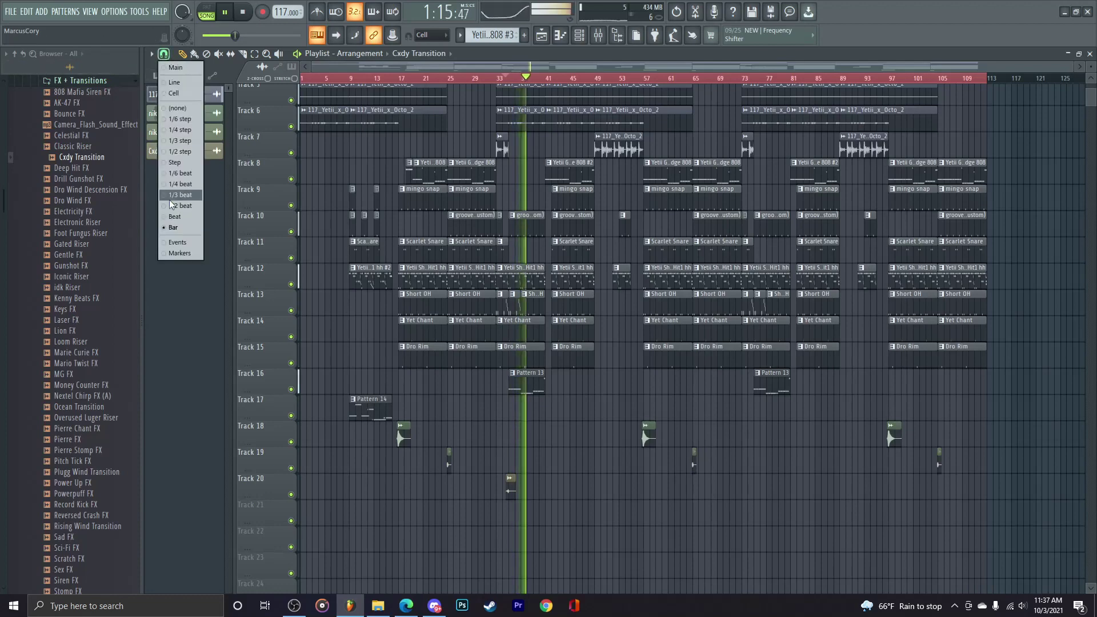
left_click(182, 229)
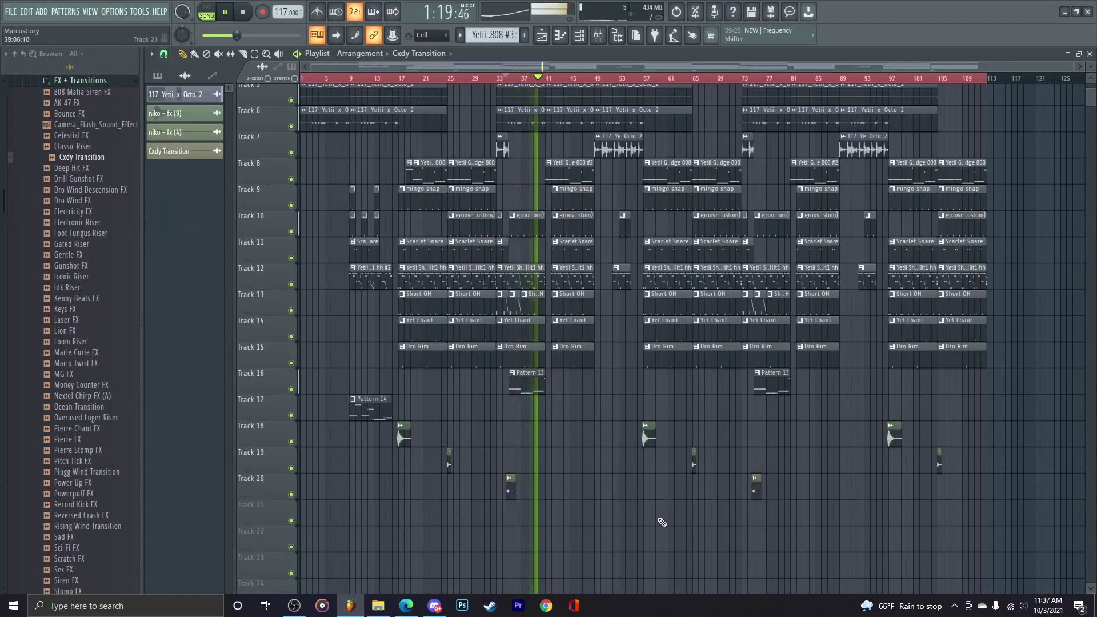
scroll(629, 517, "up", 5)
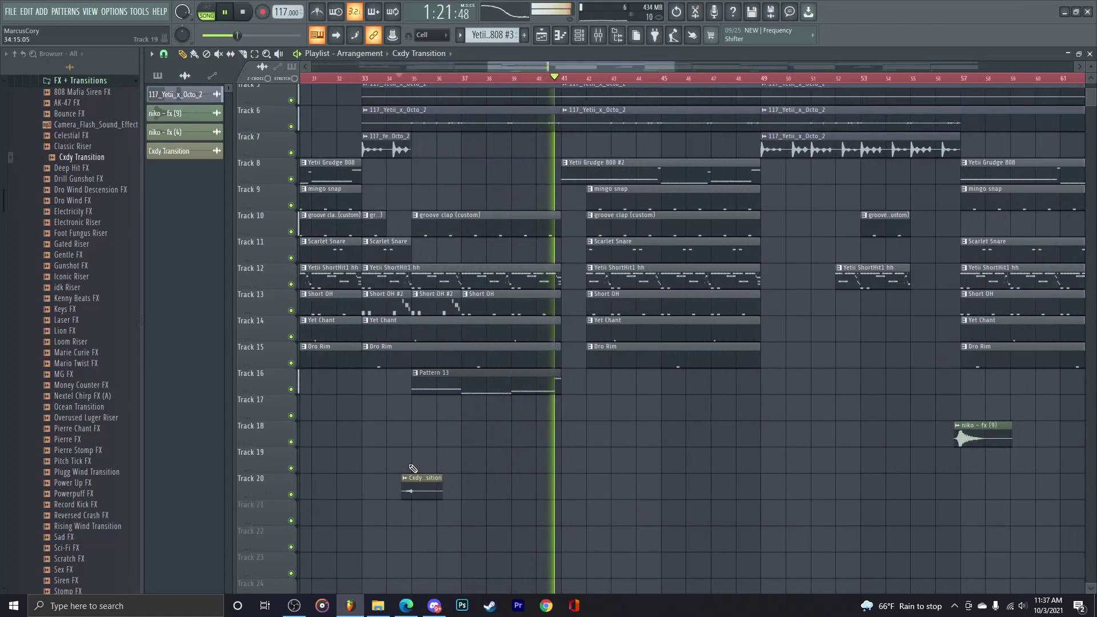
scroll(49, 309, "up", 5)
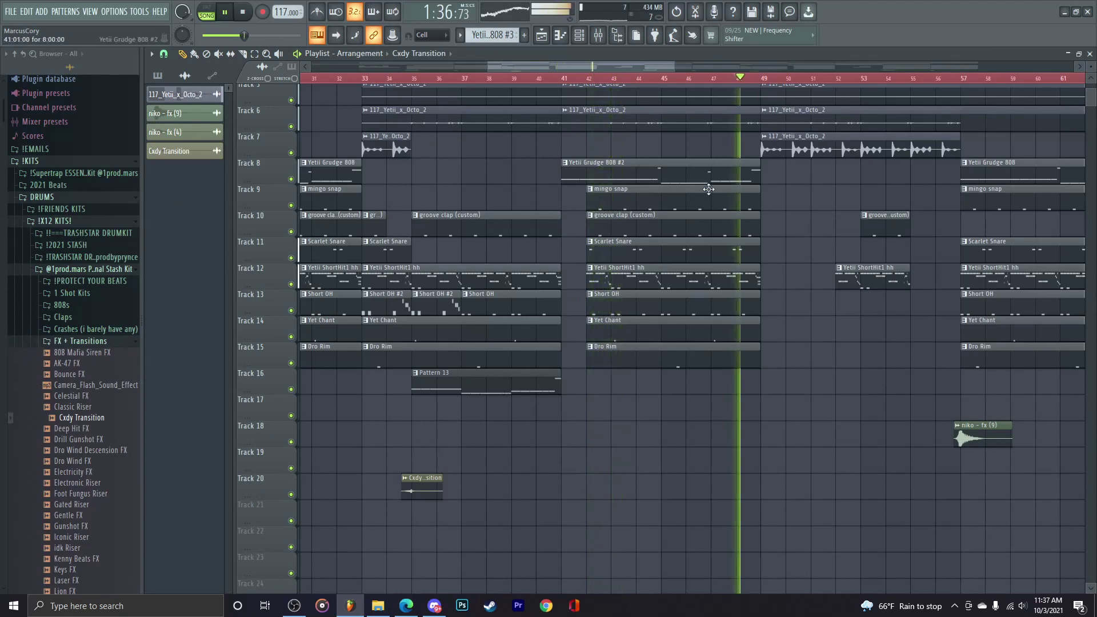
scroll(799, 349, "up", 2)
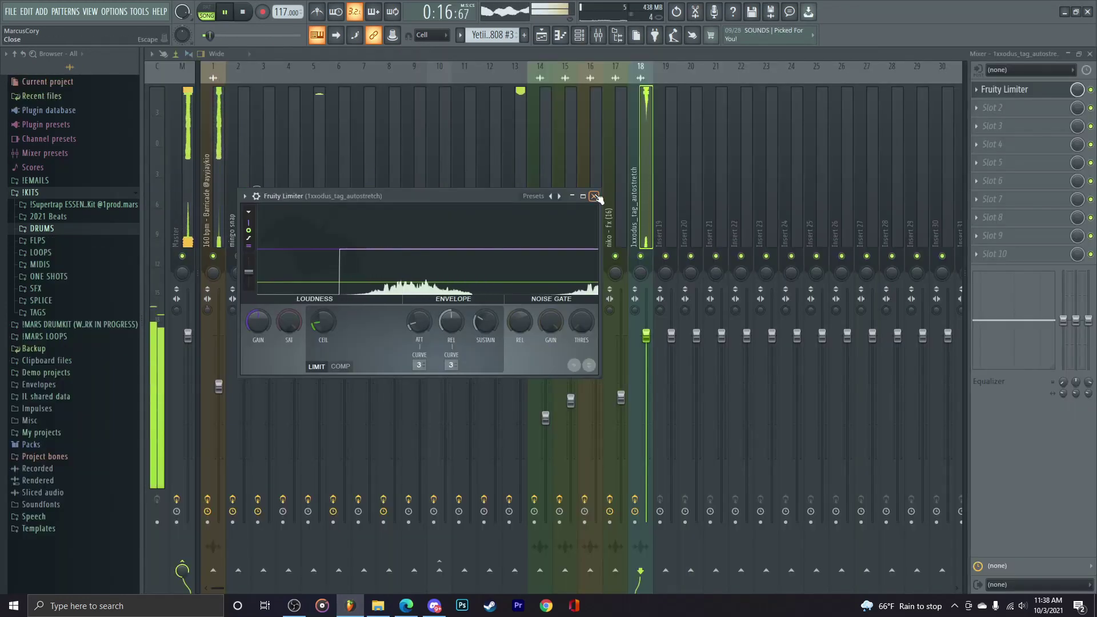
Step: Close the Fruity Limiter, raise the 1xxodus_tag_autostretch fader on mixer track 18, and set the playlist snap to Bar
left_click(595, 196)
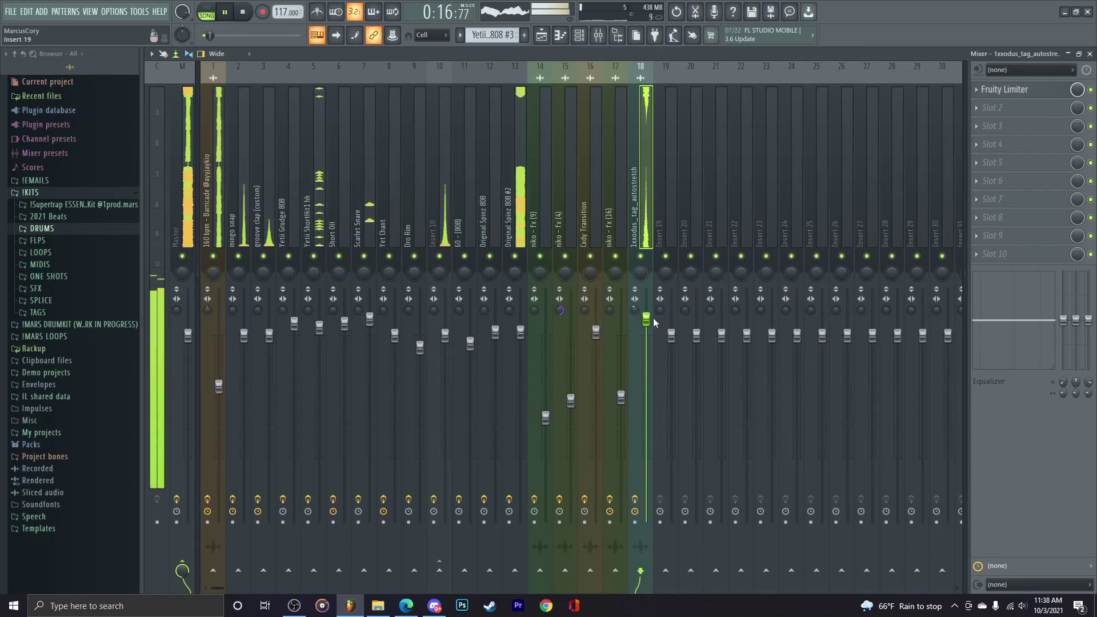
left_click(1091, 54)
scroll(553, 365, "down", 4)
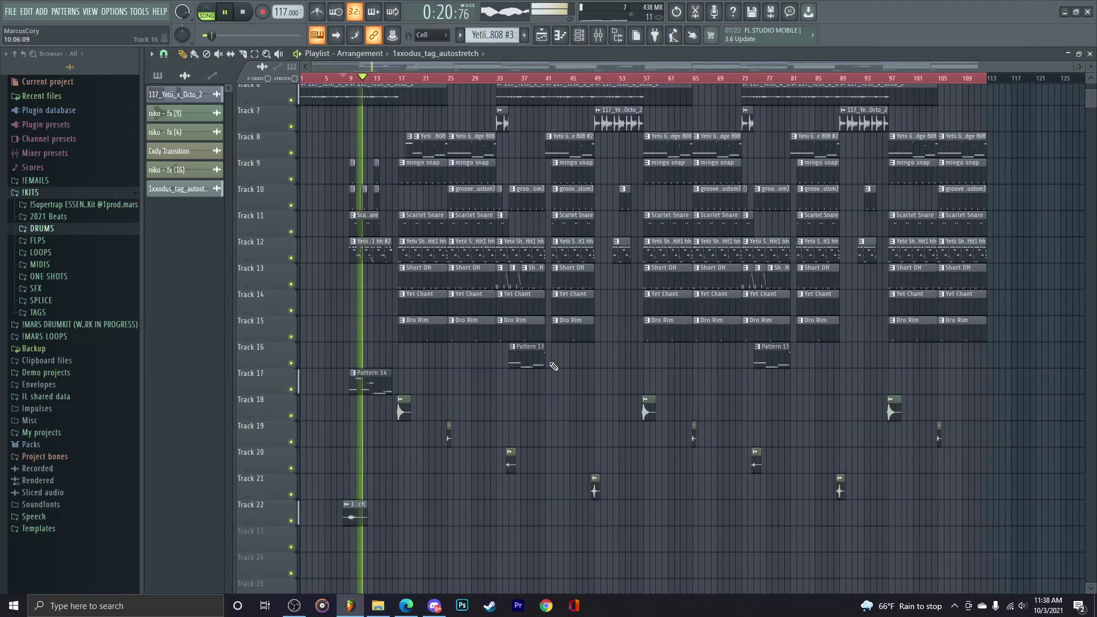
left_click(164, 54)
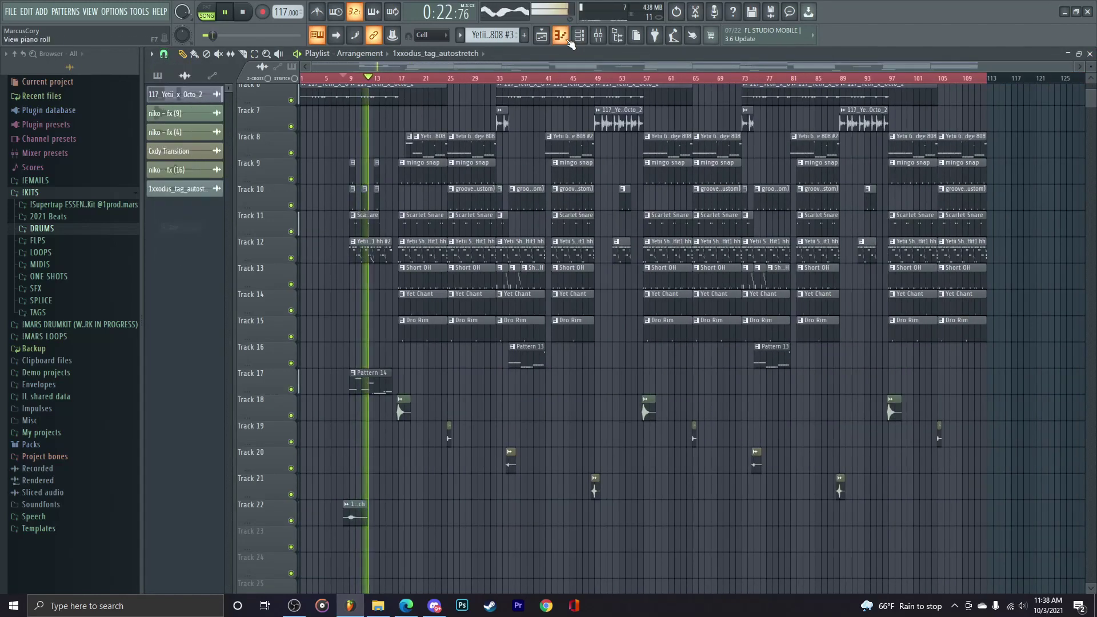
Step: Create an automation clip for the Master track's volume and return to the playlist
left_click(597, 40)
right_click(188, 105)
right_click(188, 336)
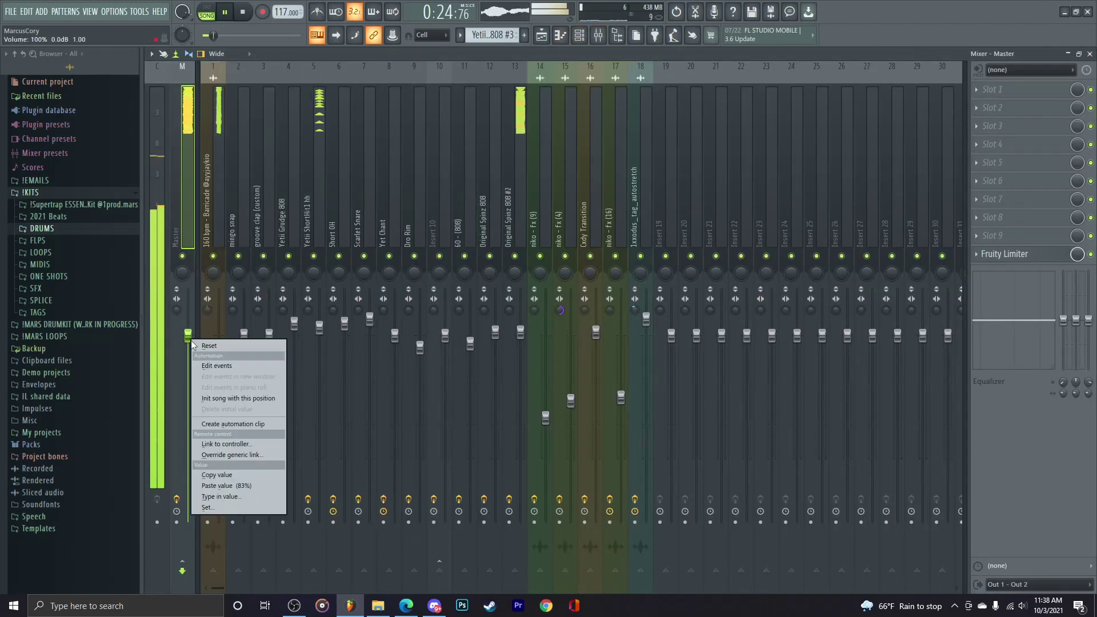
left_click(238, 424)
left_click(1090, 54)
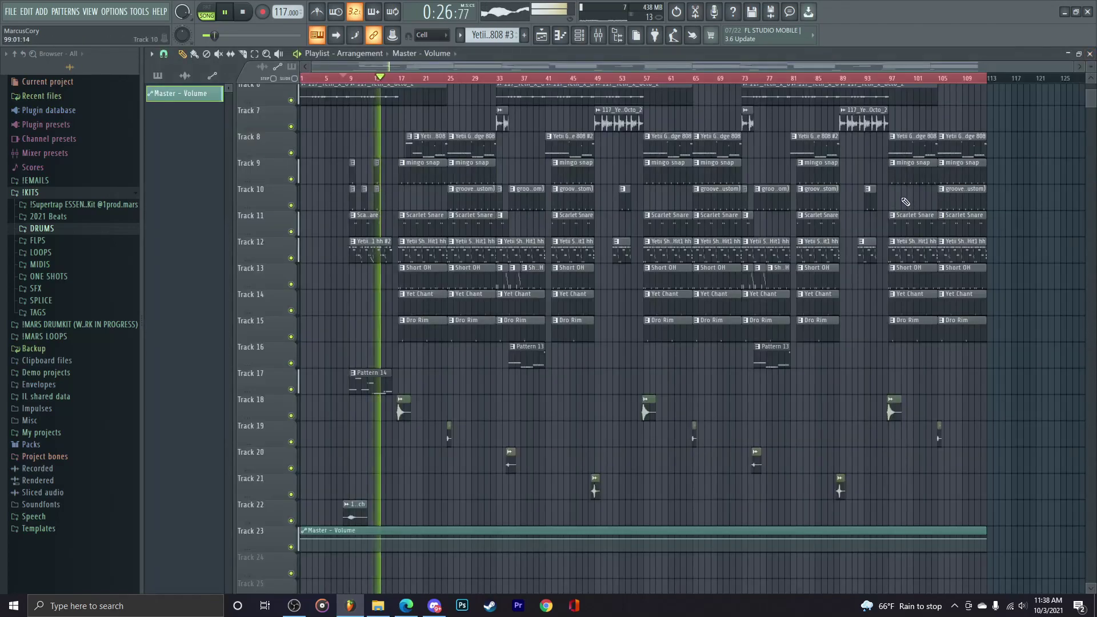
Step: Copy the 117_Yetii_x_Octo_2 clips on Tracks 4 to 6 into the section starting at bar 105
scroll(1010, 214, "down", 2)
scroll(1010, 214, "up", 2)
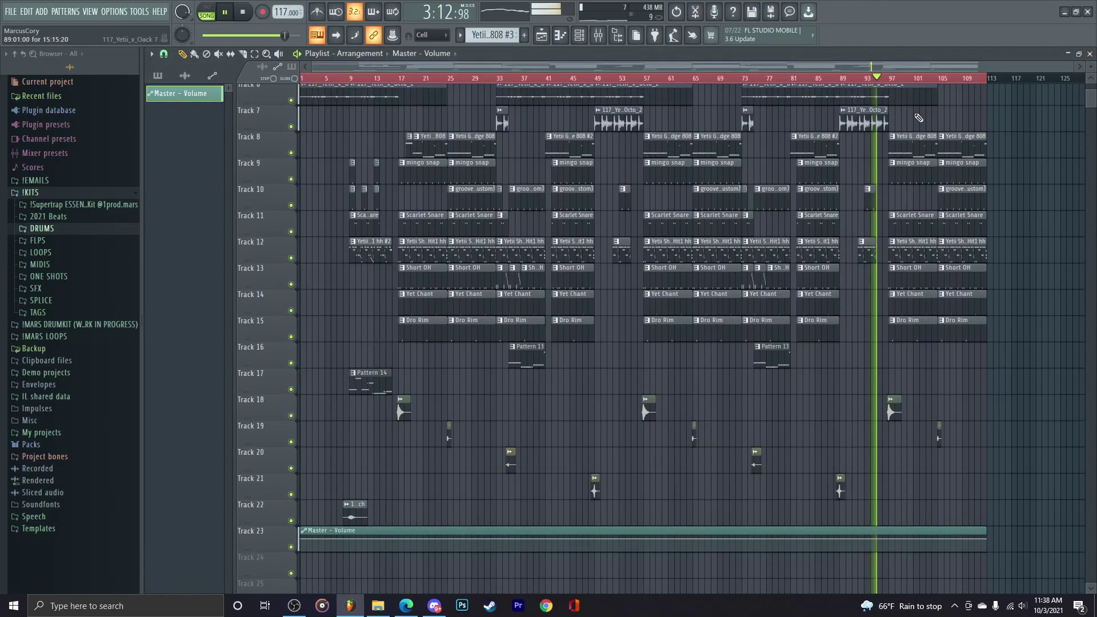
scroll(978, 219, "up", 5)
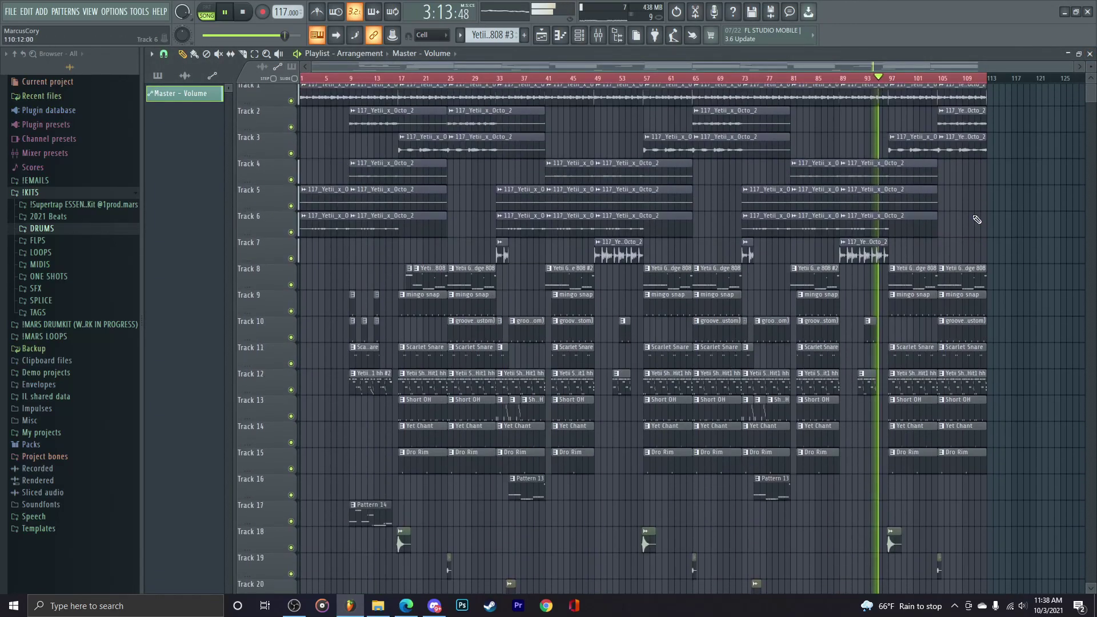
scroll(977, 219, "up", 4)
scroll(880, 394, "down", 6)
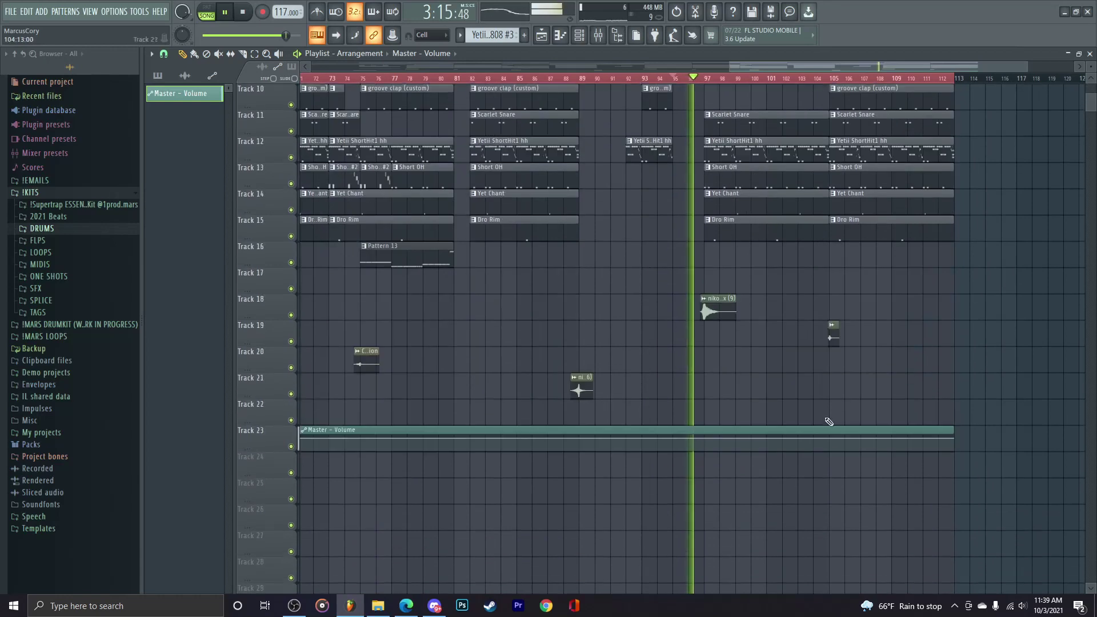
scroll(858, 304, "up", 6)
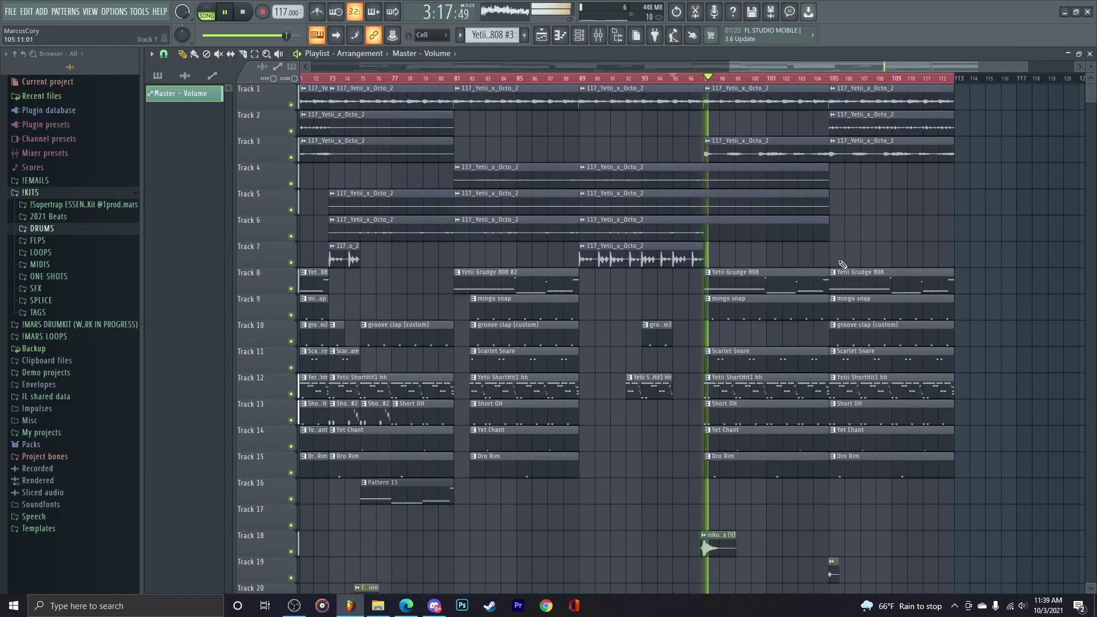
scroll(842, 264, "down", 3)
left_click_drag(856, 164, 1080, 244)
scroll(895, 219, "up", 3)
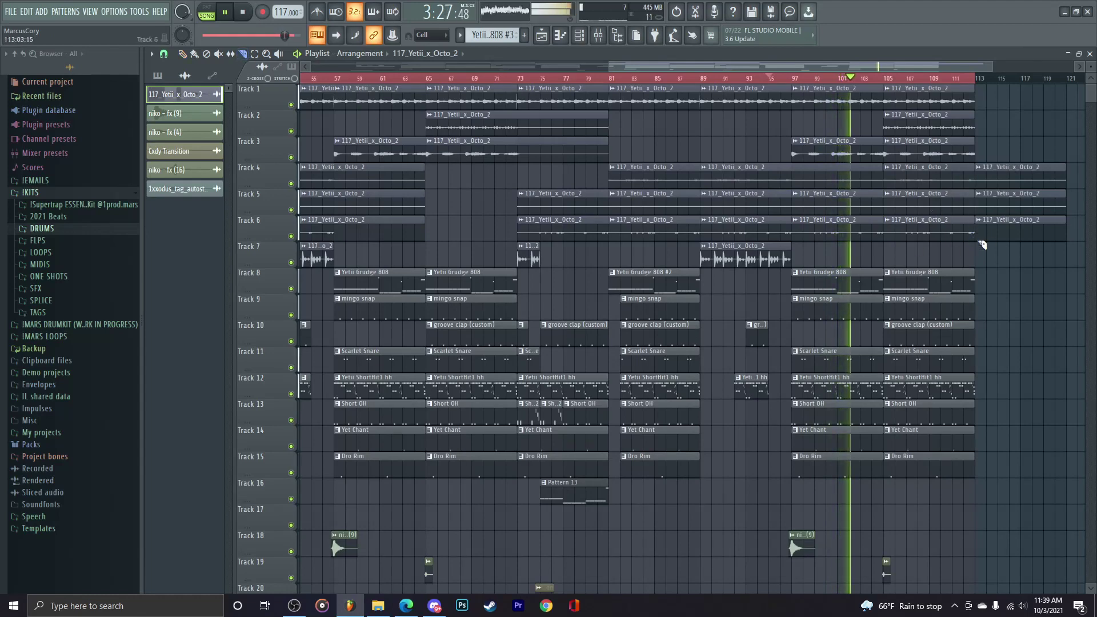
Step: Remove the 117_Yetii_x_Octo_2 clips past bar 113 on Tracks 4 to 6 and list the patterns in the picker
left_click_drag(982, 244, 962, 175)
left_click(159, 76)
scroll(737, 303, "down", 3)
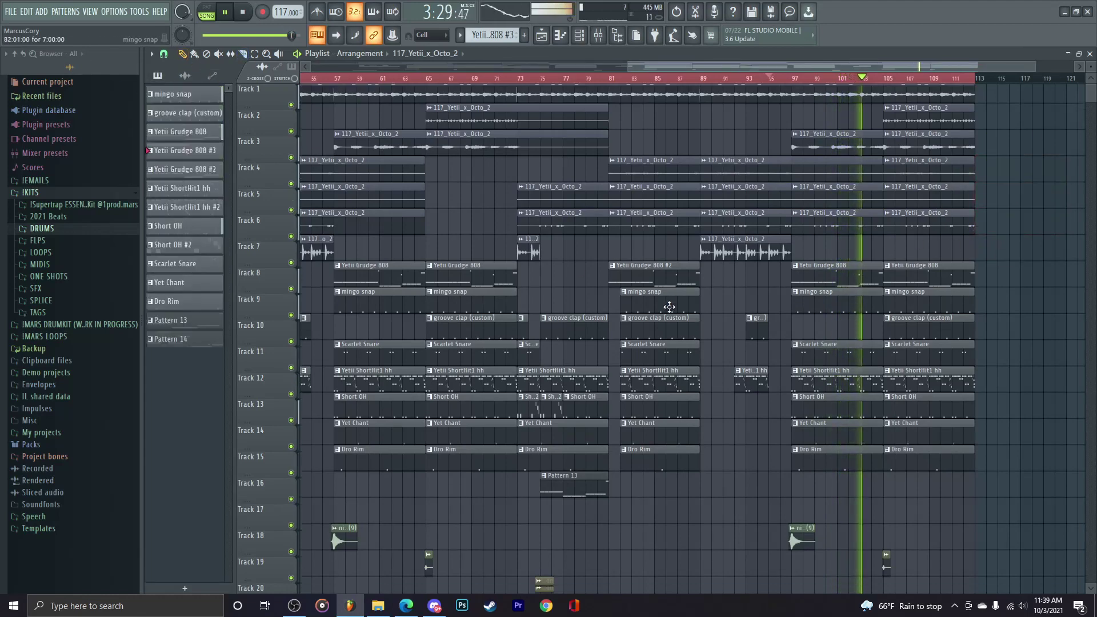
Step: Add a point at bar 97 in the Master - Volume automation, using the value copied from the clip's end point
scroll(868, 347, "down", 5)
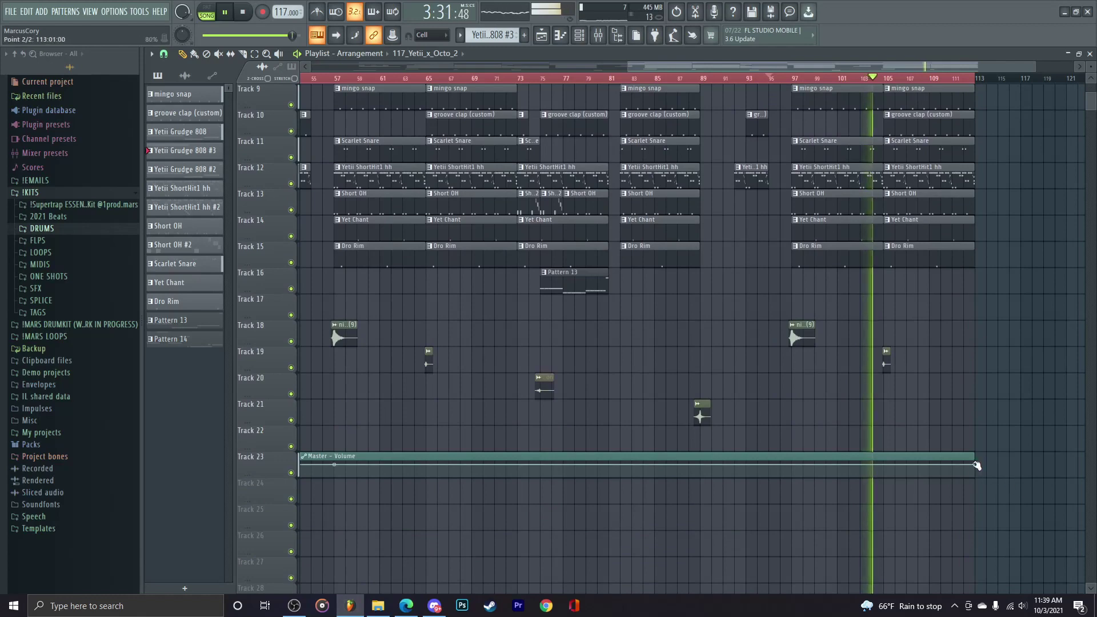
right_click(977, 466)
left_click(982, 556)
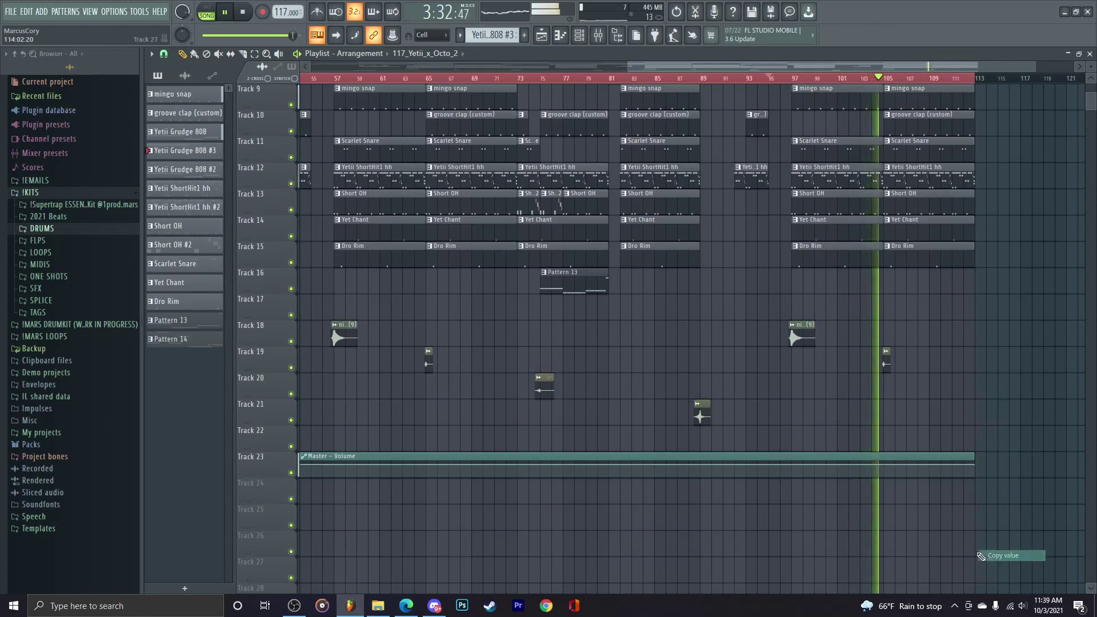
right_click(796, 466)
left_click(829, 566)
Step: Lower the Master - Volume automation's end point at bar 113 and bend the line from bar 97 into a curved fade-out
left_click_drag(977, 466, 979, 486)
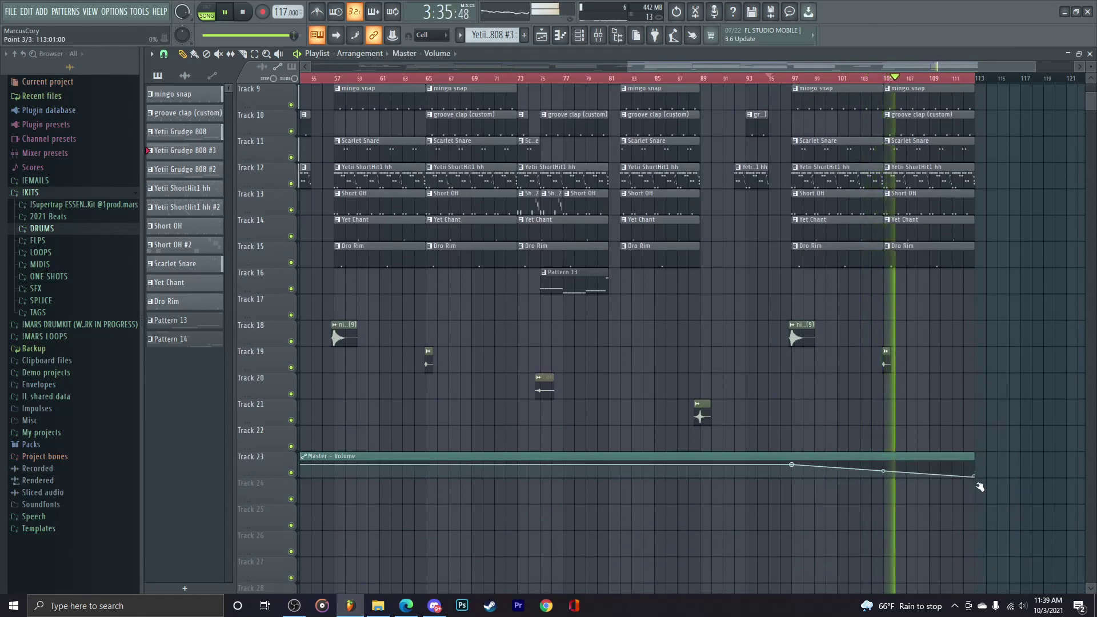
left_click_drag(883, 471, 884, 468)
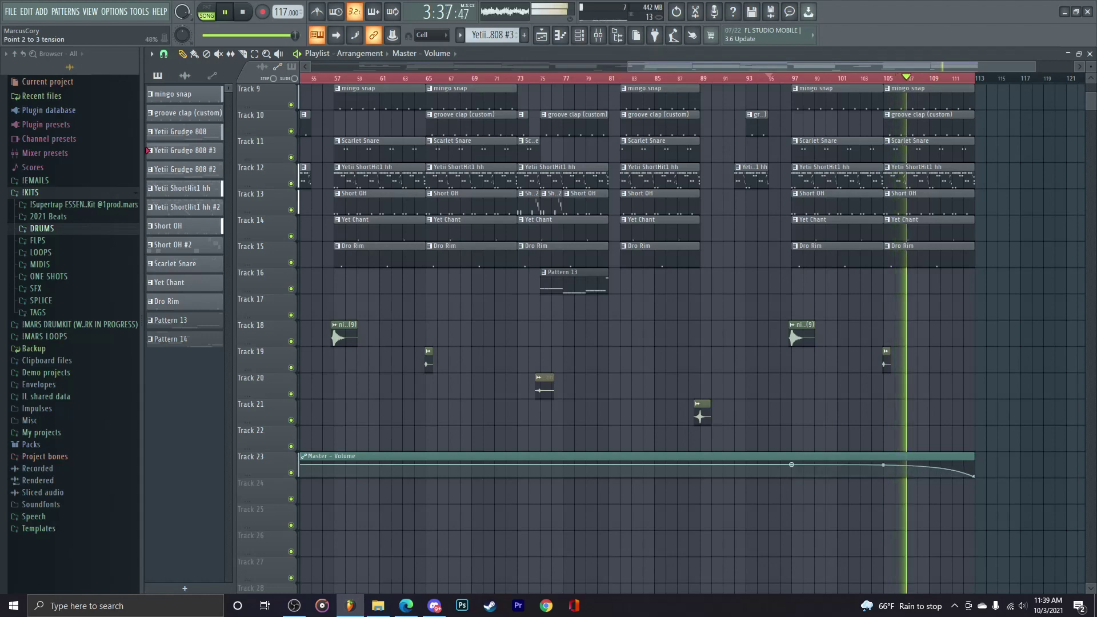
scroll(883, 464, "down", 3)
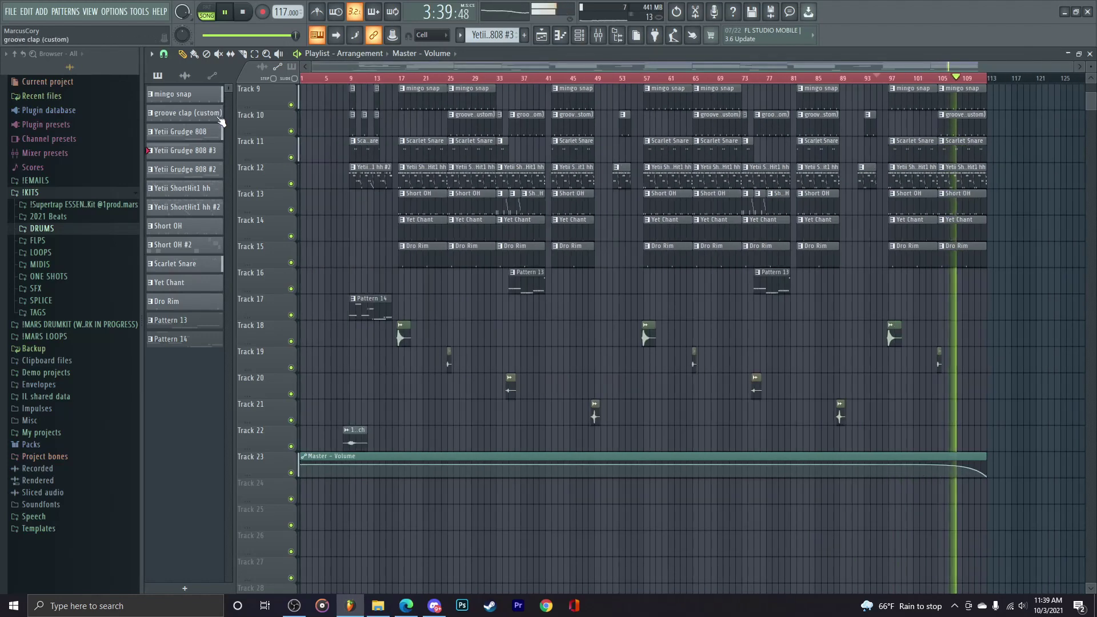
Step: List the automation clips in the picker and look over the whole arrangement from Track 1 to Track 23
left_click(212, 76)
scroll(1084, 68, "up", 6)
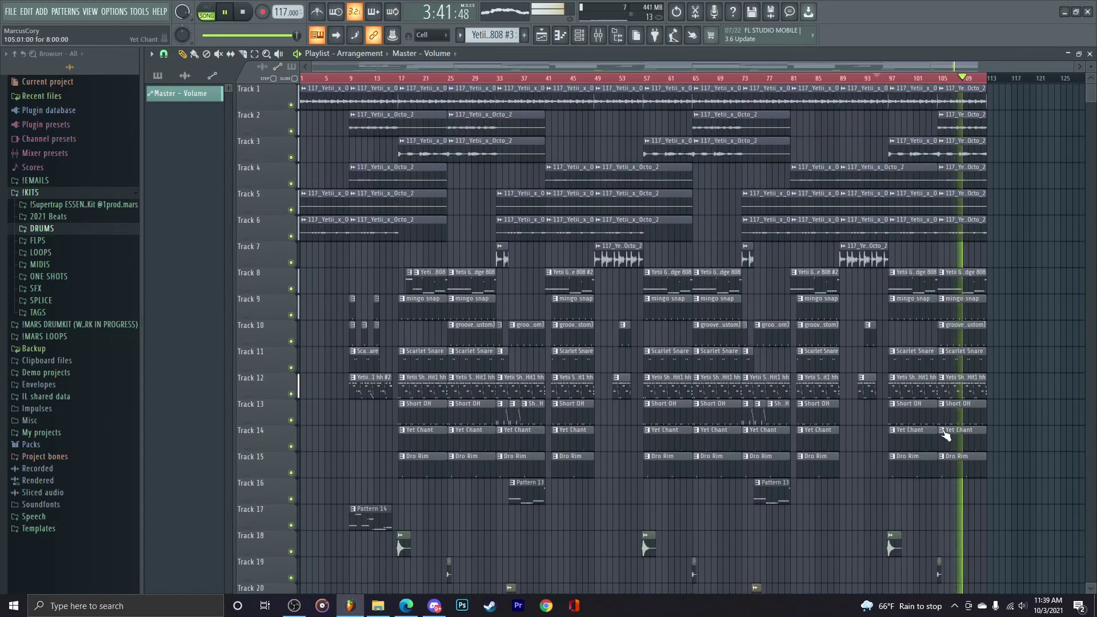
scroll(1084, 67, "down", 3)
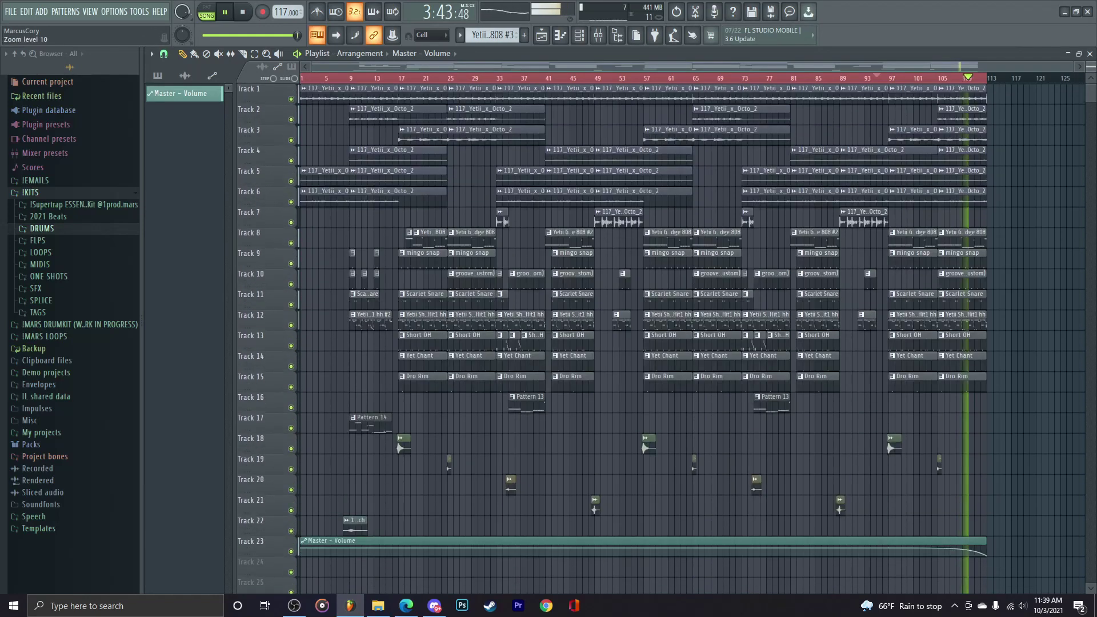